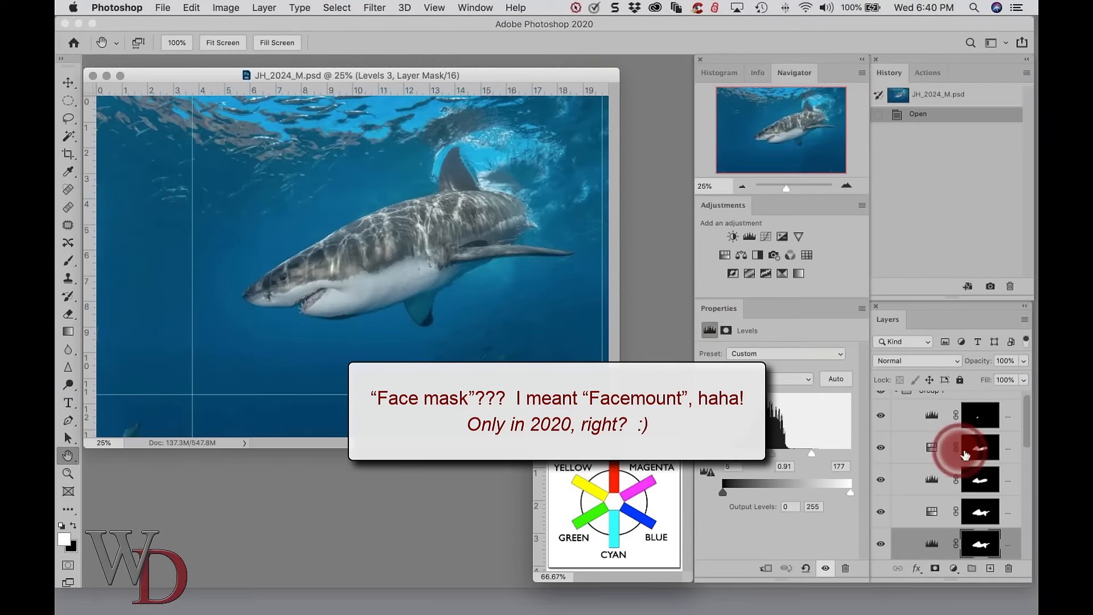
Undock the Layers panel, enlarge it to show the layer names and most of the stack, and place it beside the shark image
{"action": "left_click", "coordinate": [889, 321]}
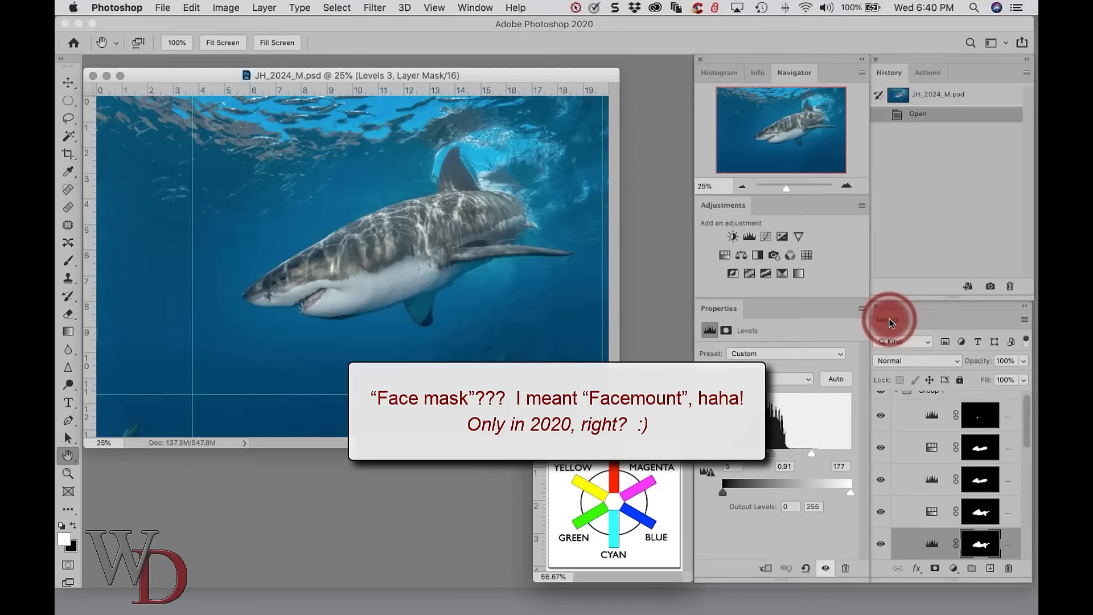
{"action": "left_click_drag", "start_coordinate": [891, 323], "coordinate": [568, 132]}
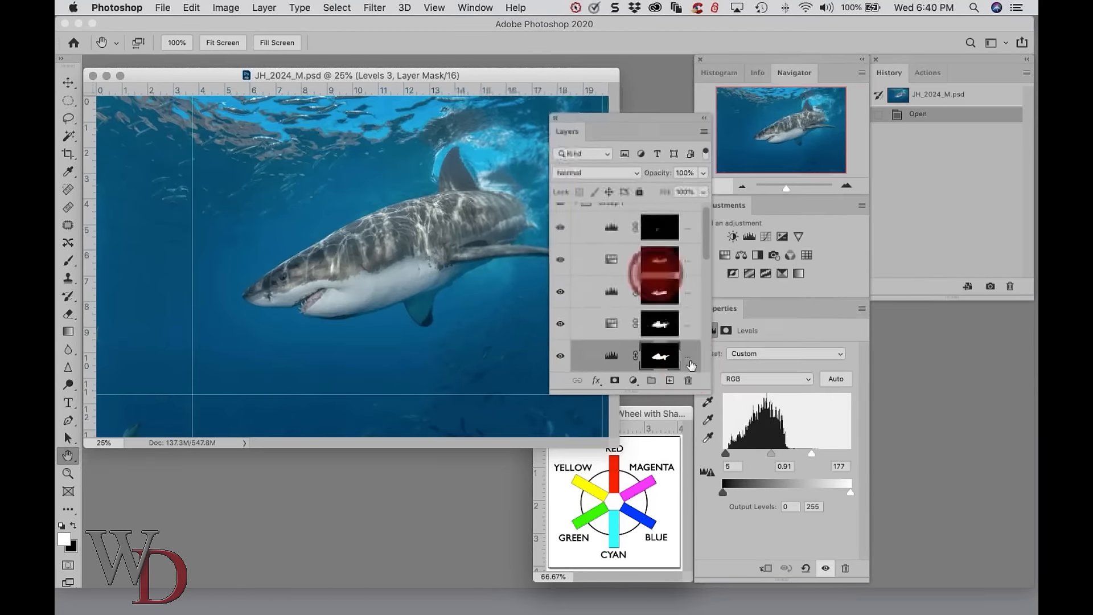
{"action": "left_click_drag", "start_coordinate": [703, 383], "coordinate": [790, 592]}
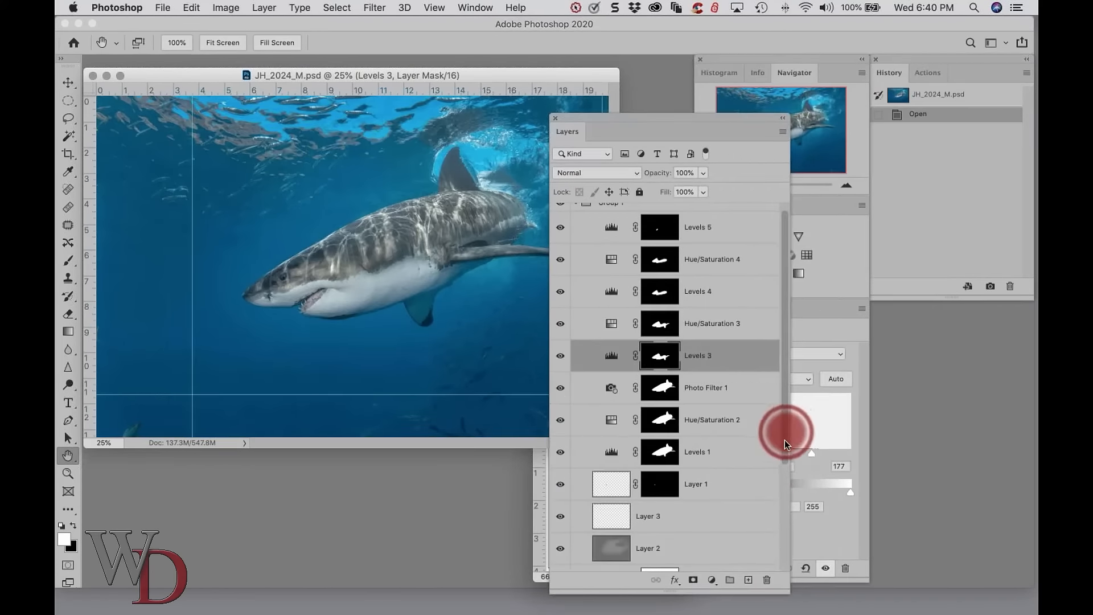
{"action": "left_click_drag", "start_coordinate": [785, 440], "coordinate": [786, 575]}
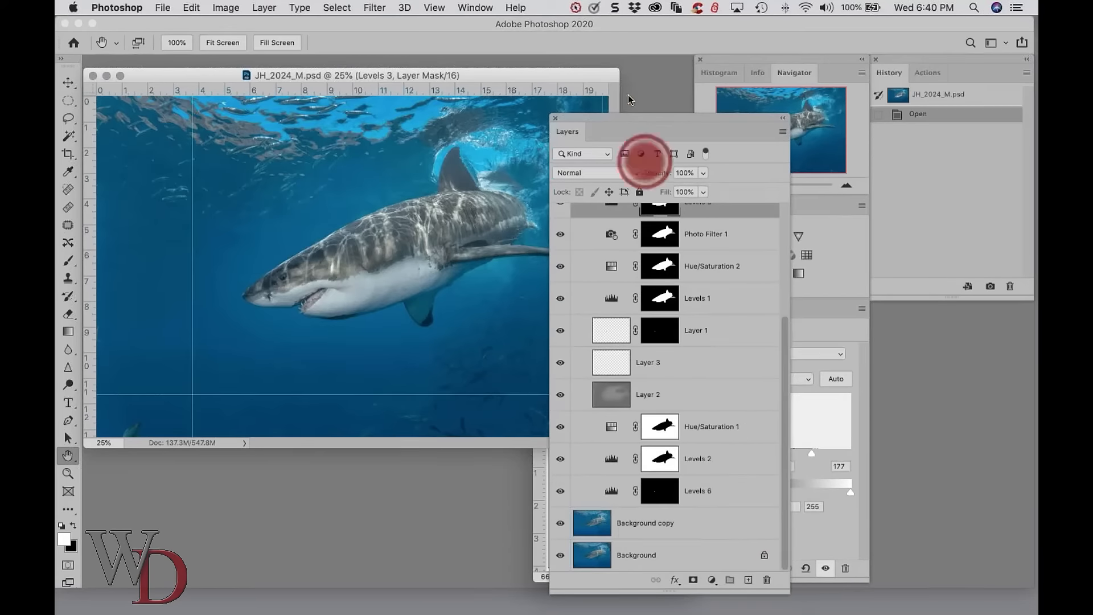
{"action": "left_click_drag", "start_coordinate": [640, 122], "coordinate": [711, 92]}
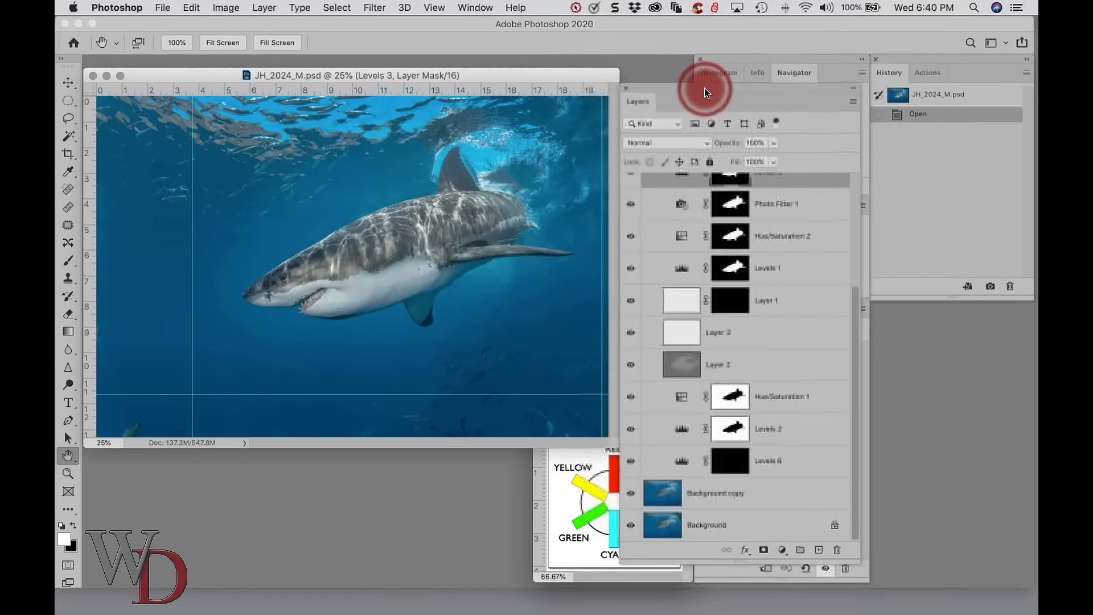
Select the Levels 6 adjustment layer and collapse Group 1
{"action": "scroll", "coordinate": [788, 495], "scroll_direction": "up", "scroll_amount": 5}
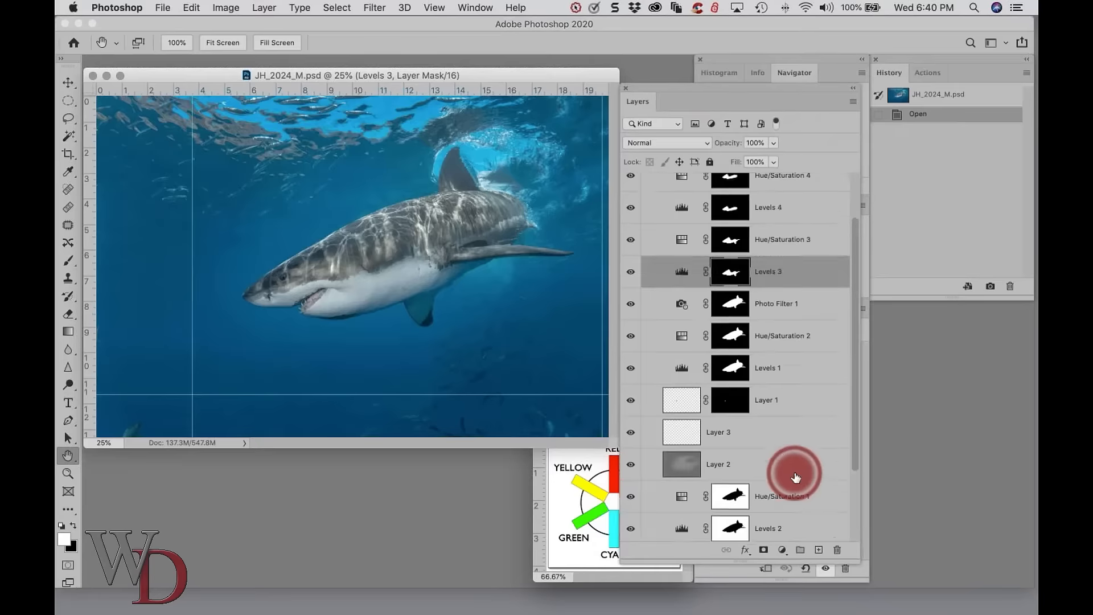
{"action": "scroll", "coordinate": [792, 478], "scroll_direction": "down", "scroll_amount": 5}
{"action": "left_click", "coordinate": [786, 466]}
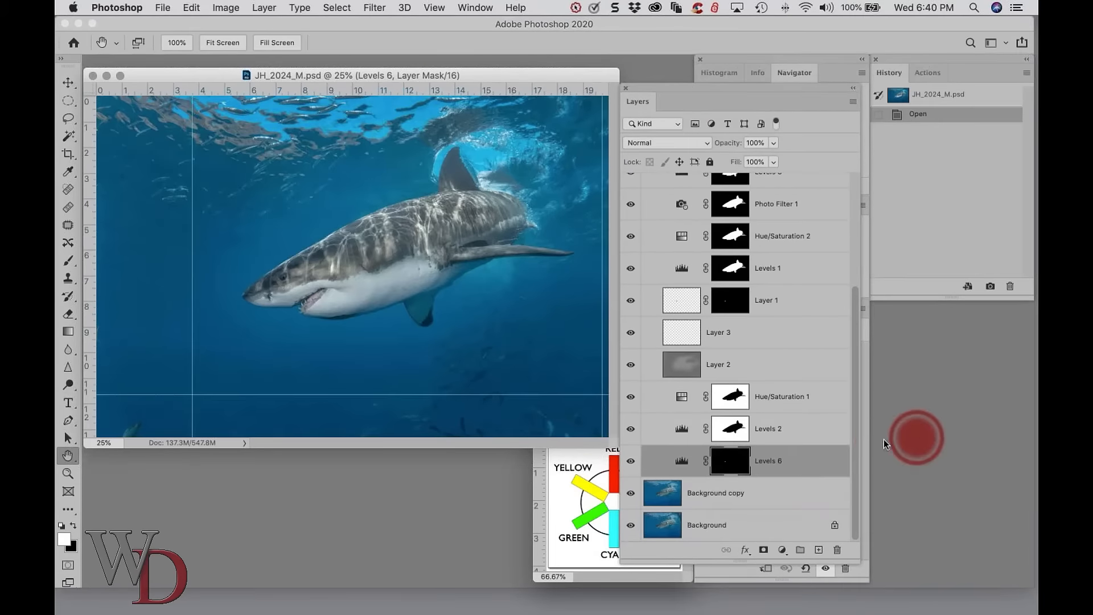
{"action": "left_click_drag", "start_coordinate": [645, 471], "coordinate": [649, 192]}
{"action": "left_click", "coordinate": [646, 181]}
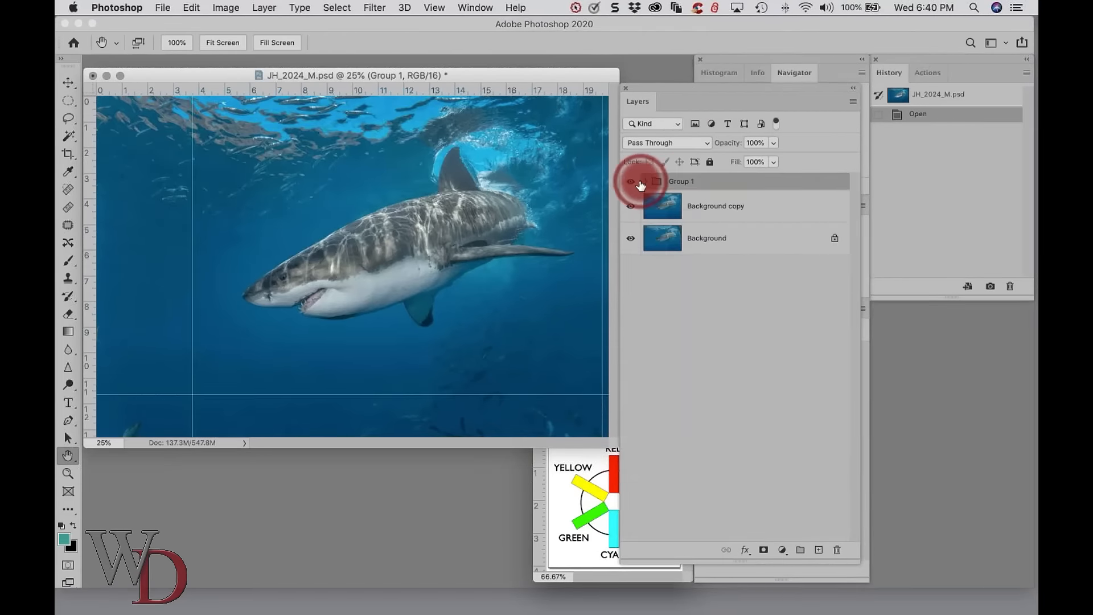
Hide Group 1 and toggle the Background copy layer's visibility to compare the retouched copy with the original Background, leaving the copy visible
{"action": "left_click", "coordinate": [632, 182]}
{"action": "left_click", "coordinate": [631, 206]}
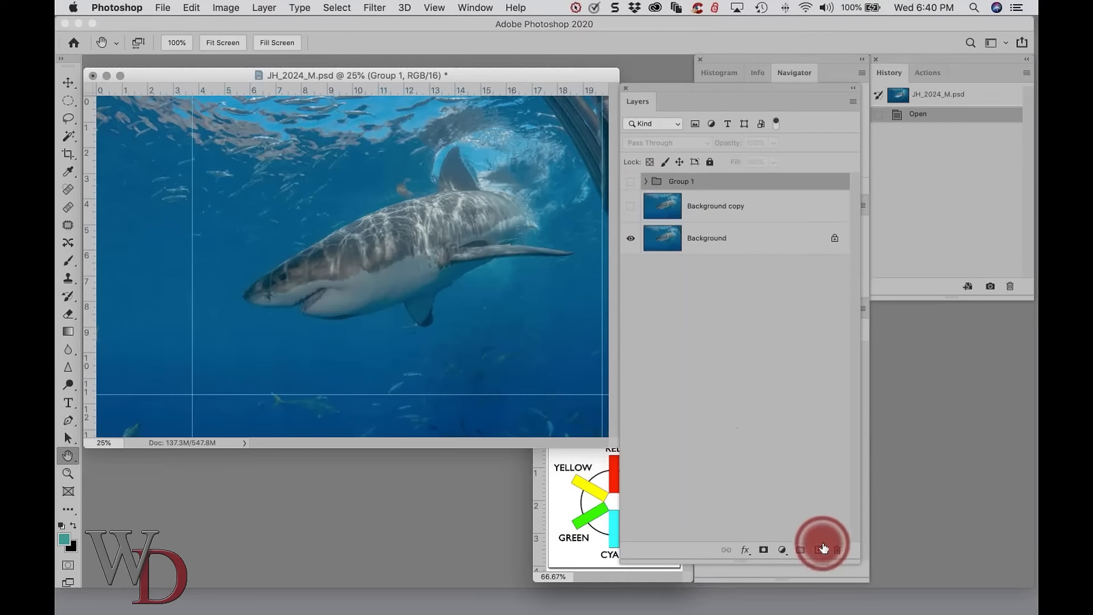
{"action": "left_click", "coordinate": [631, 207]}
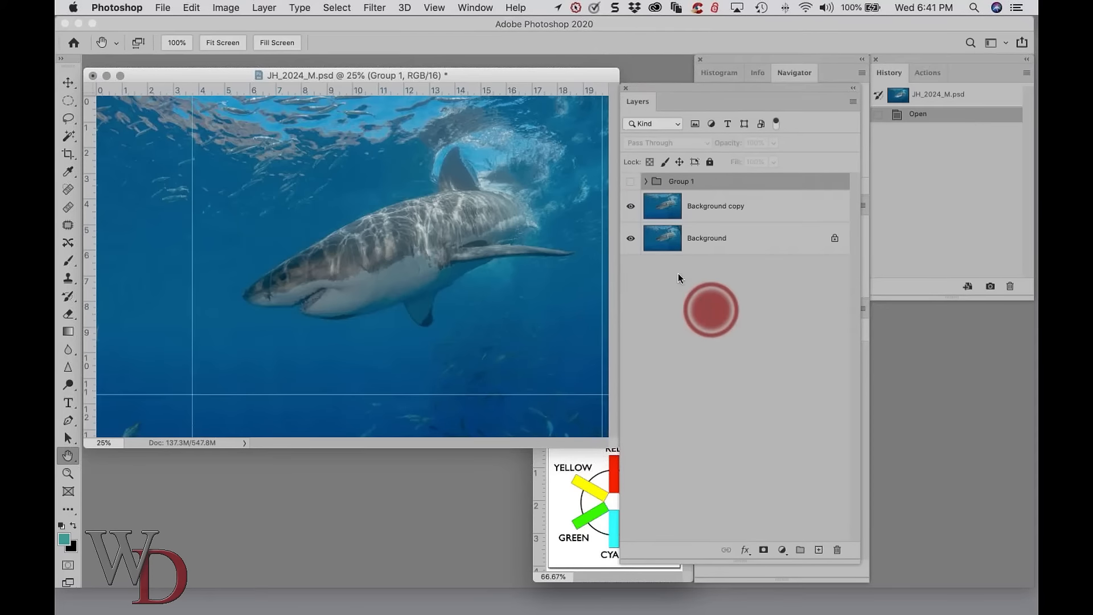
{"action": "left_click", "coordinate": [632, 207]}
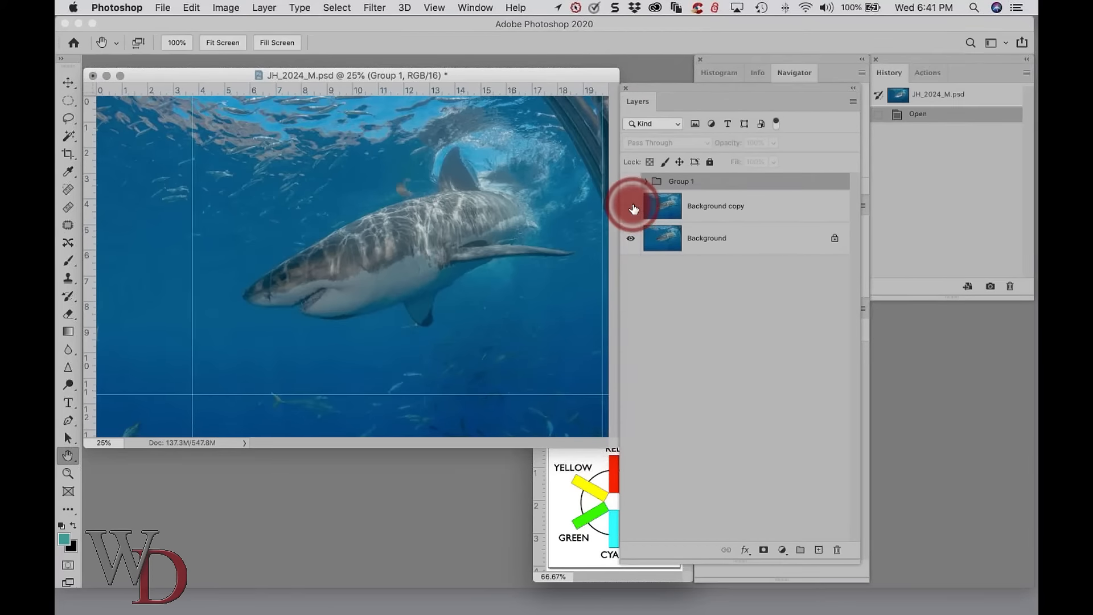
{"action": "left_click", "coordinate": [632, 207]}
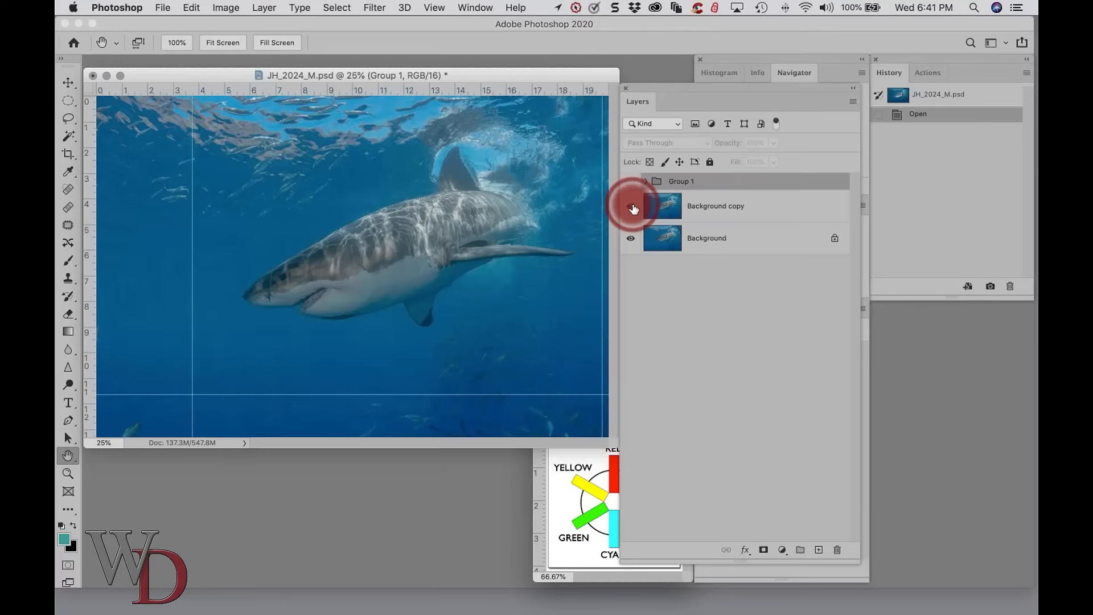
{"action": "left_click", "coordinate": [632, 208]}
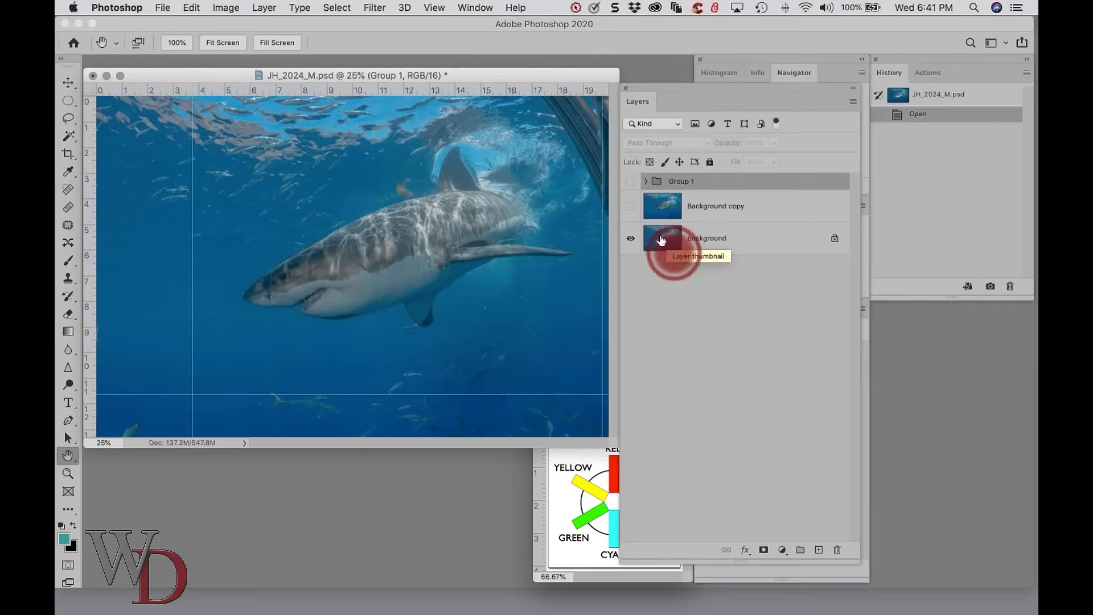
{"action": "left_click", "coordinate": [633, 210]}
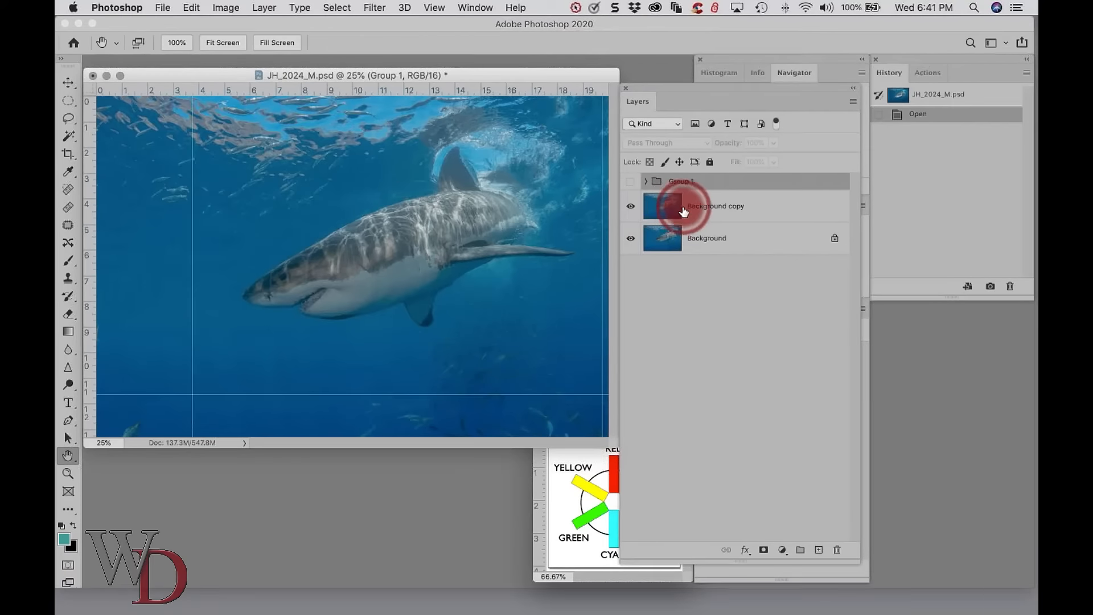
Expand Group 1 to view its layers, collapse it, and make the group visible again
{"action": "left_click", "coordinate": [645, 182]}
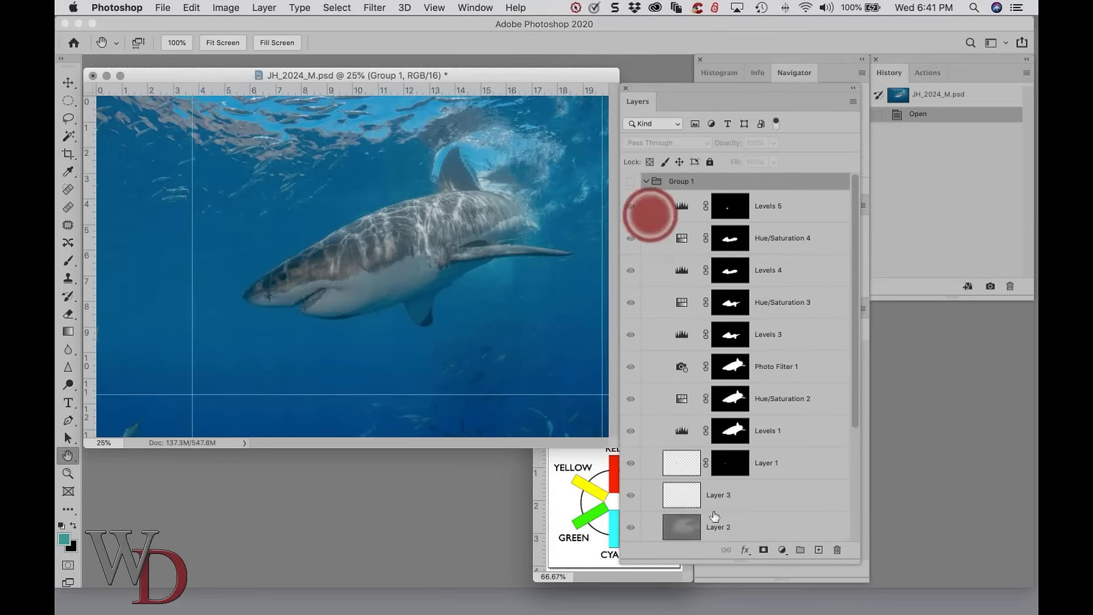
{"action": "left_click", "coordinate": [646, 182]}
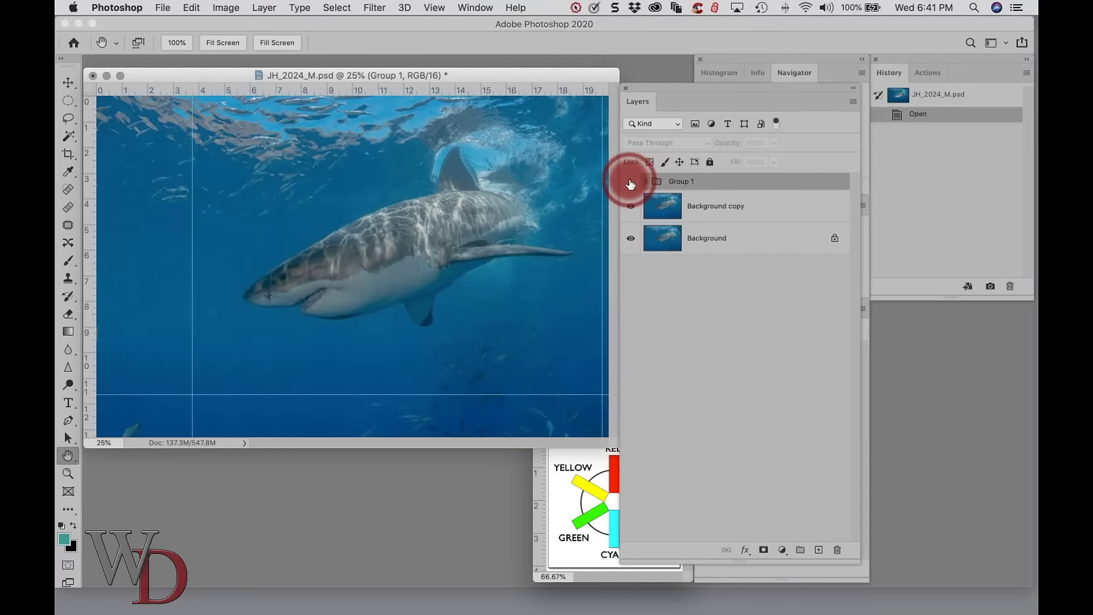
{"action": "left_click", "coordinate": [630, 183]}
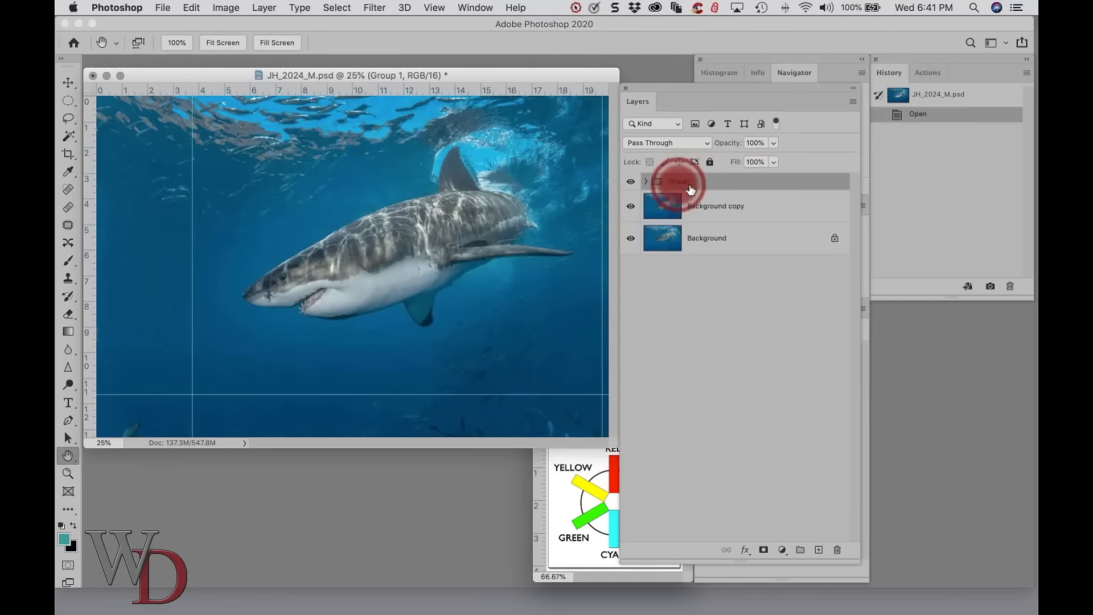
Expand Group 1, view the Levels 2 layer mask on its own, and toggle that layer off and on to compare the background water
{"action": "left_click", "coordinate": [646, 181]}
{"action": "scroll", "coordinate": [729, 392], "scroll_direction": "down", "scroll_amount": 5}
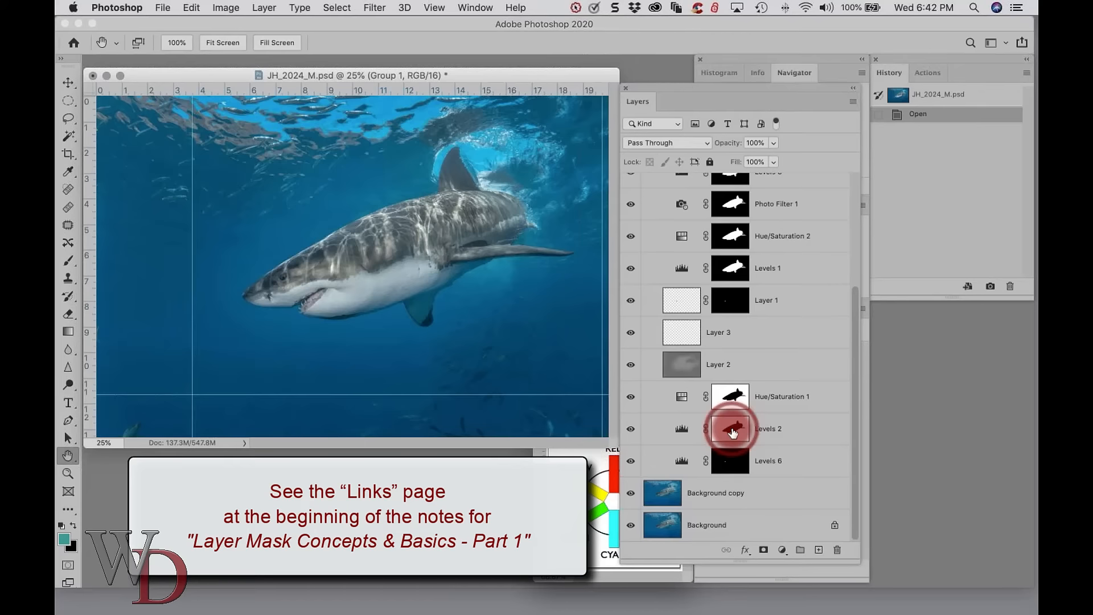
{"action": "left_click", "coordinate": [733, 430], "text": "alt"}
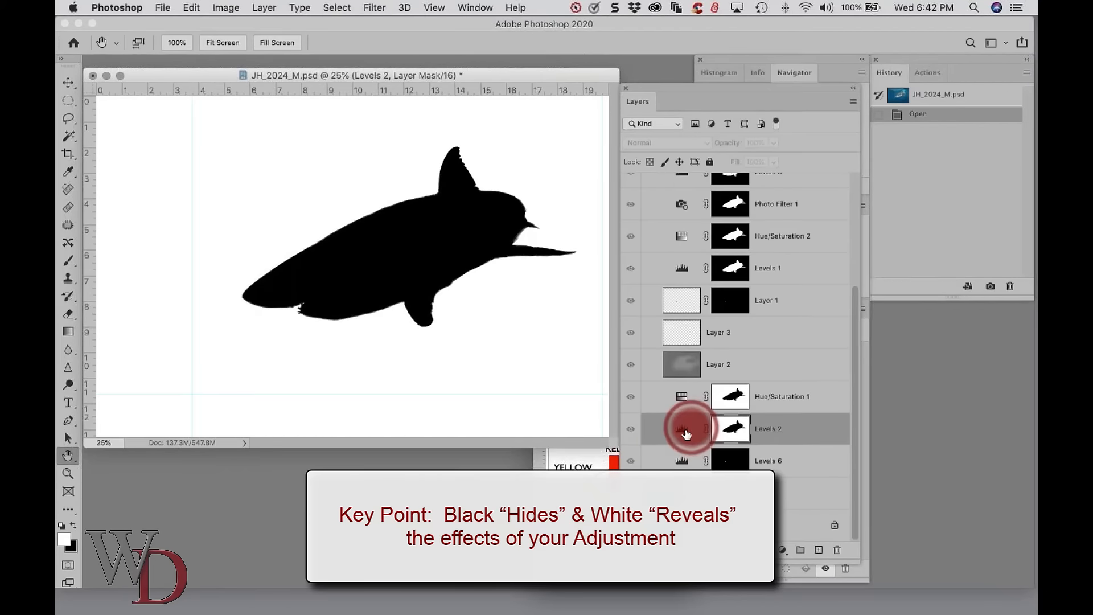
{"action": "left_click", "coordinate": [632, 430]}
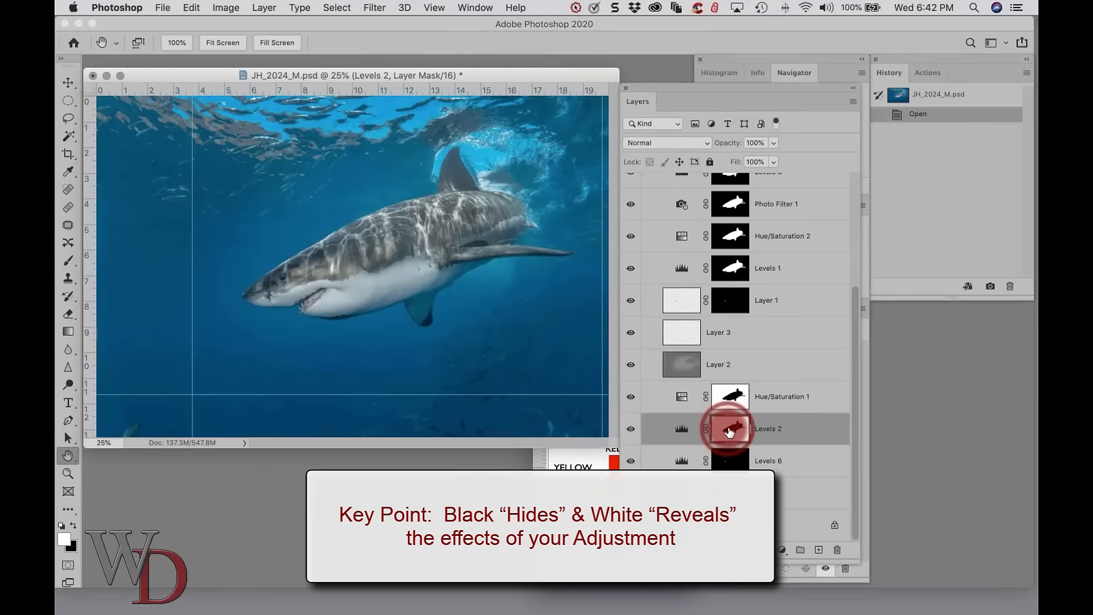
{"action": "left_click", "coordinate": [630, 428]}
{"action": "left_click", "coordinate": [631, 428]}
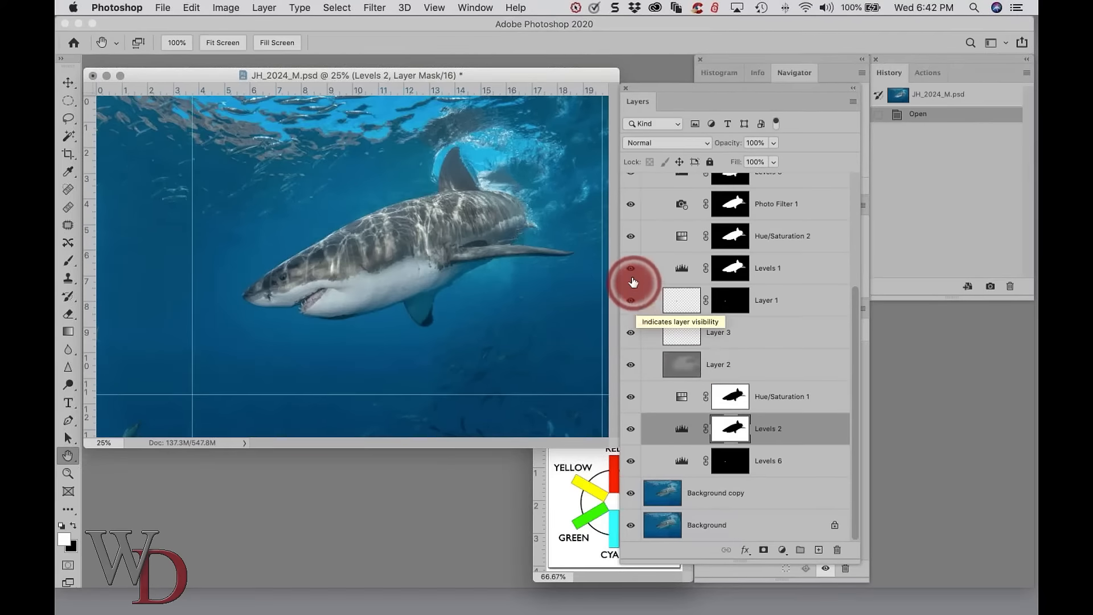
View the Levels 1 layer mask on its own, and toggle that layer off and on to compare its effect on the shark
{"action": "left_click", "coordinate": [733, 274], "text": "alt"}
{"action": "left_click", "coordinate": [730, 268], "text": "alt"}
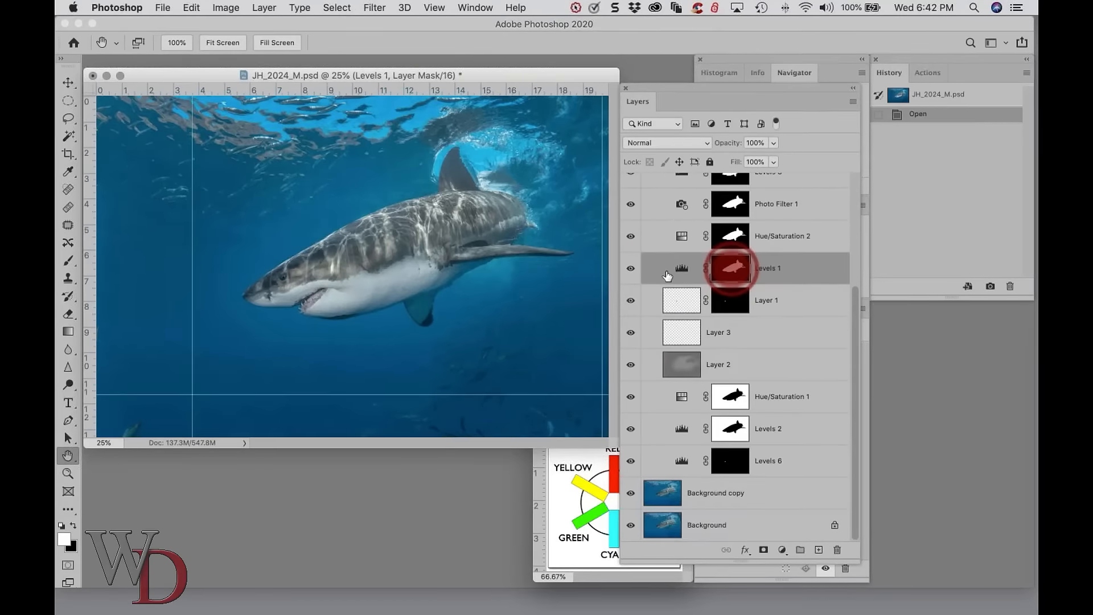
{"action": "left_click", "coordinate": [632, 269]}
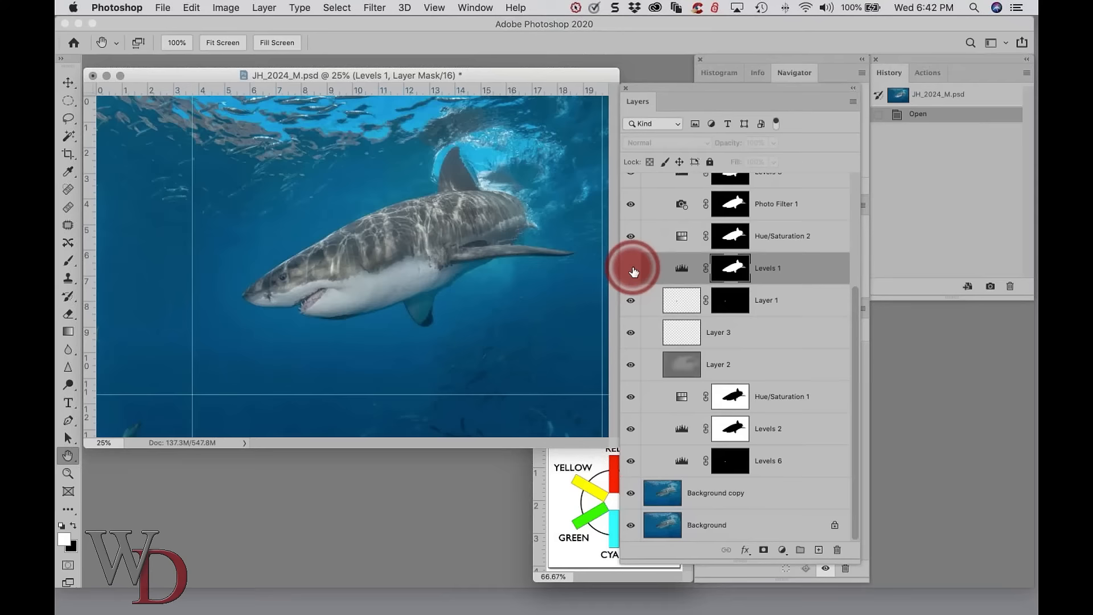
{"action": "left_click", "coordinate": [632, 269]}
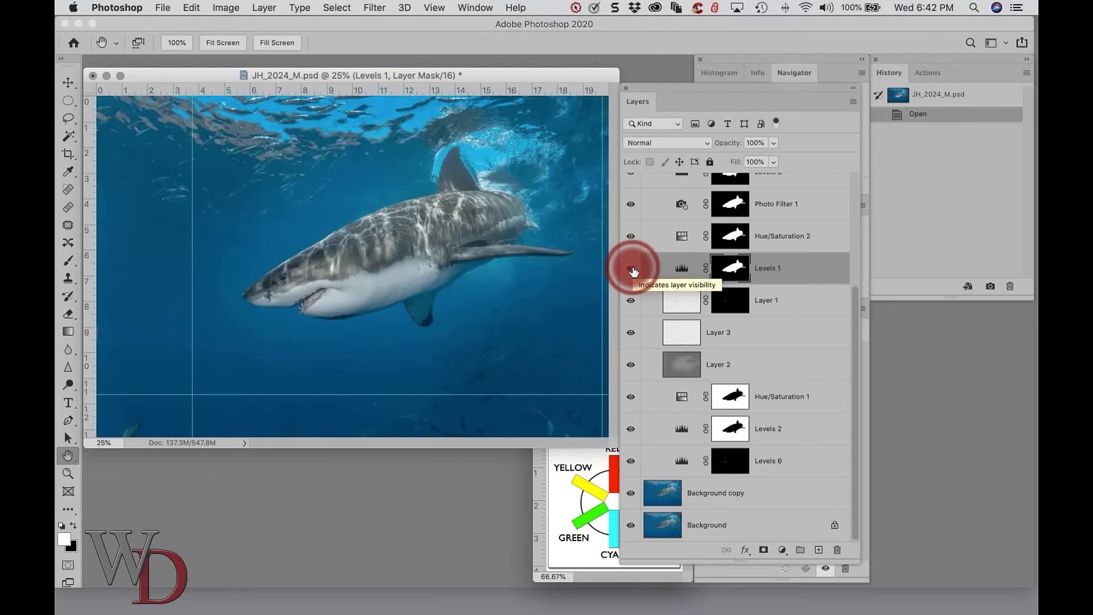
Toggle the Levels 4 adjustment layer off and on to compare its effect on the shark
{"action": "scroll", "coordinate": [654, 251], "scroll_direction": "up", "scroll_amount": 5}
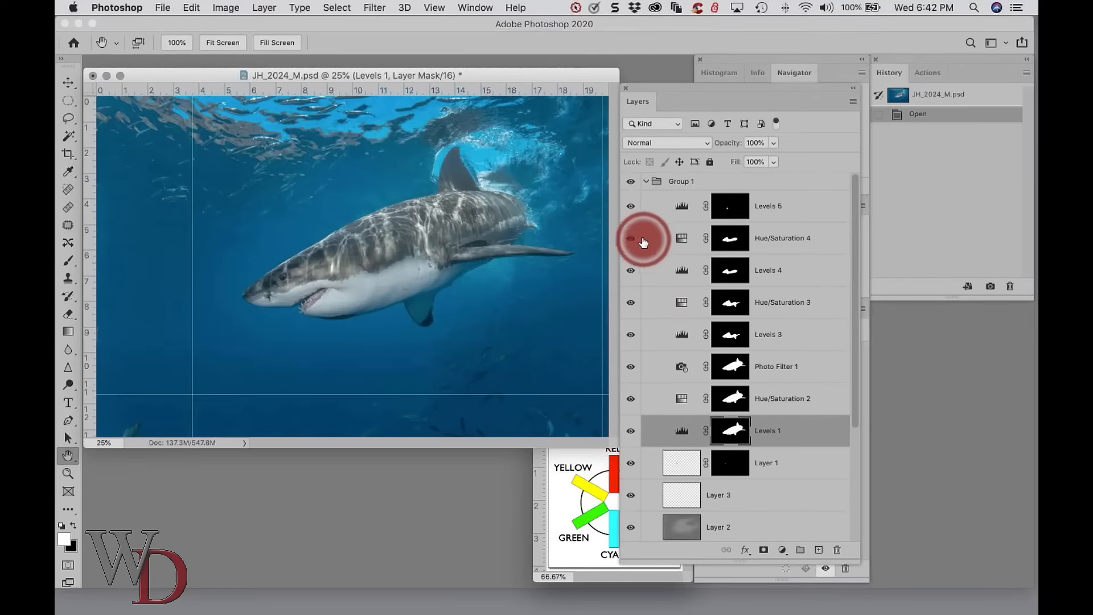
{"action": "left_click", "coordinate": [632, 269]}
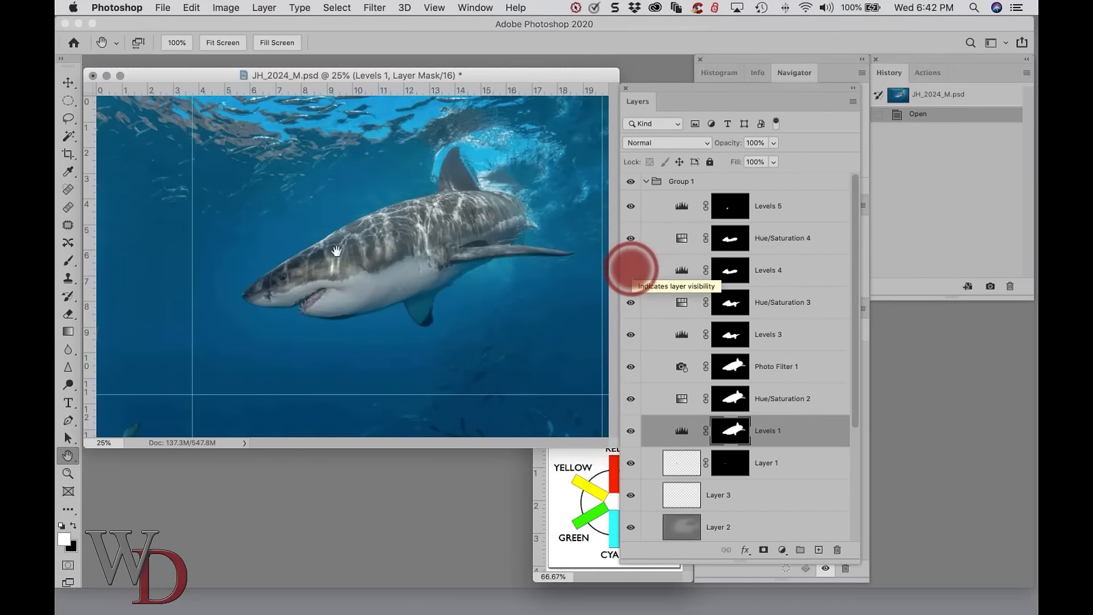
{"action": "left_click", "coordinate": [631, 270]}
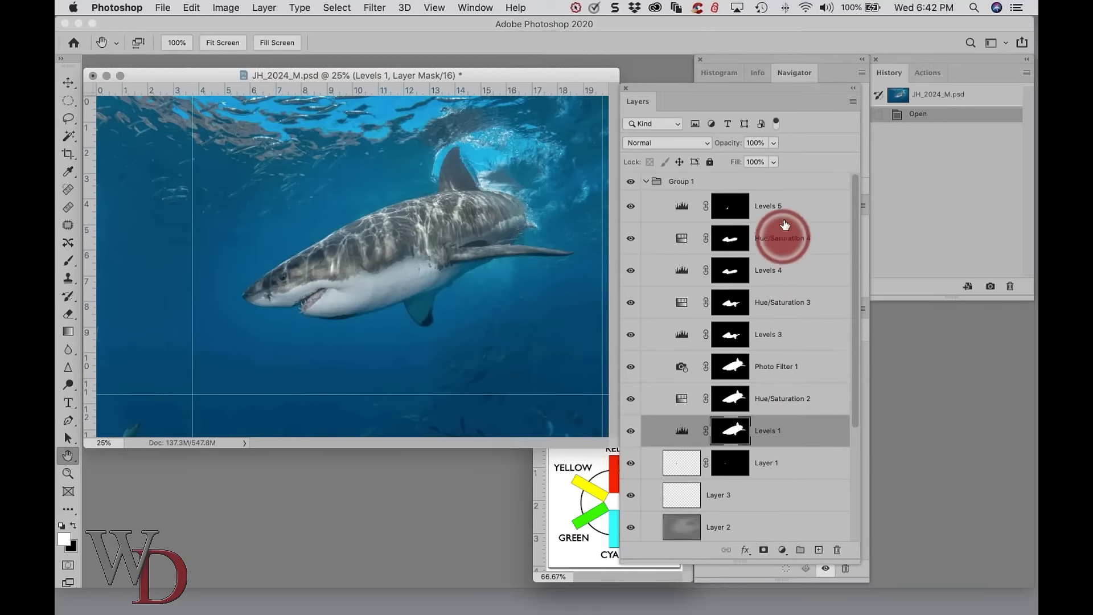
Shorten the floating Layers panel and move it back to its original place below the History panel
{"action": "scroll", "coordinate": [783, 208], "scroll_direction": "down", "scroll_amount": 5}
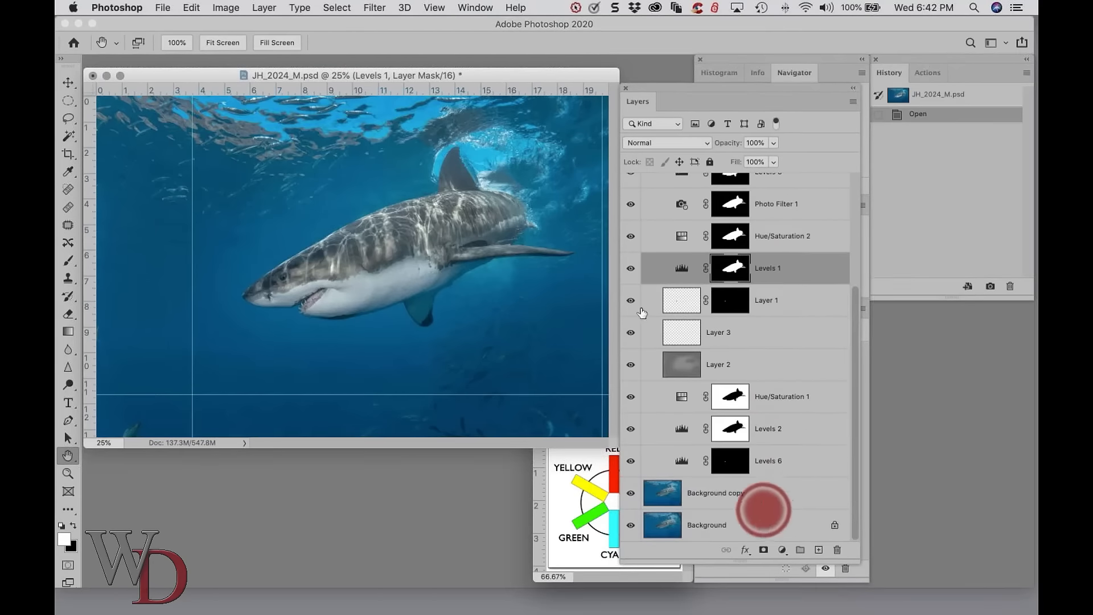
{"action": "scroll", "coordinate": [646, 227], "scroll_direction": "up", "scroll_amount": 5}
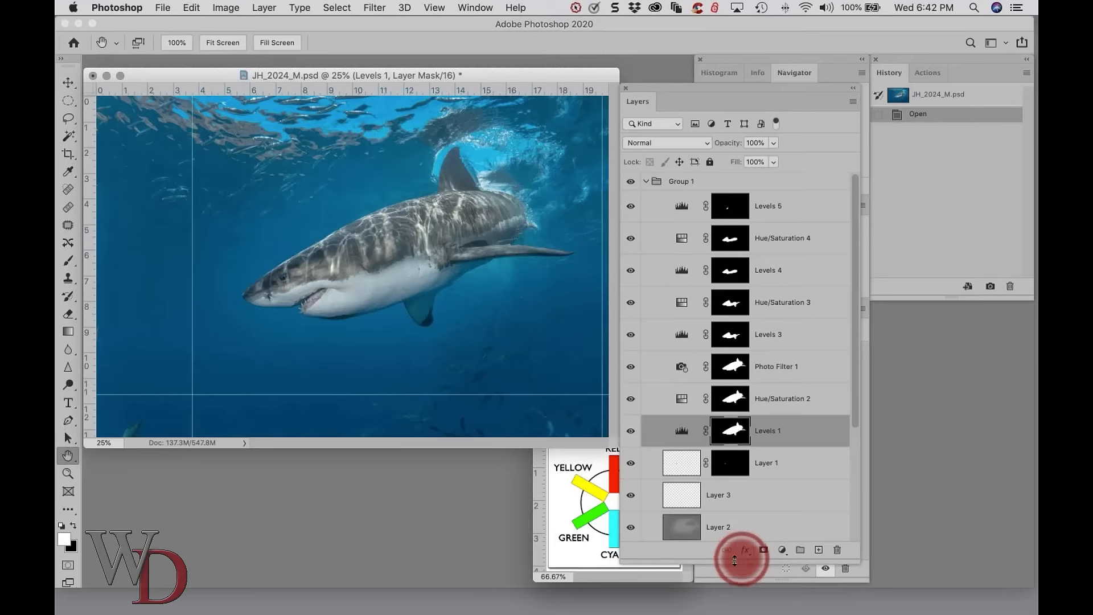
{"action": "left_click_drag", "start_coordinate": [736, 560], "coordinate": [744, 339]}
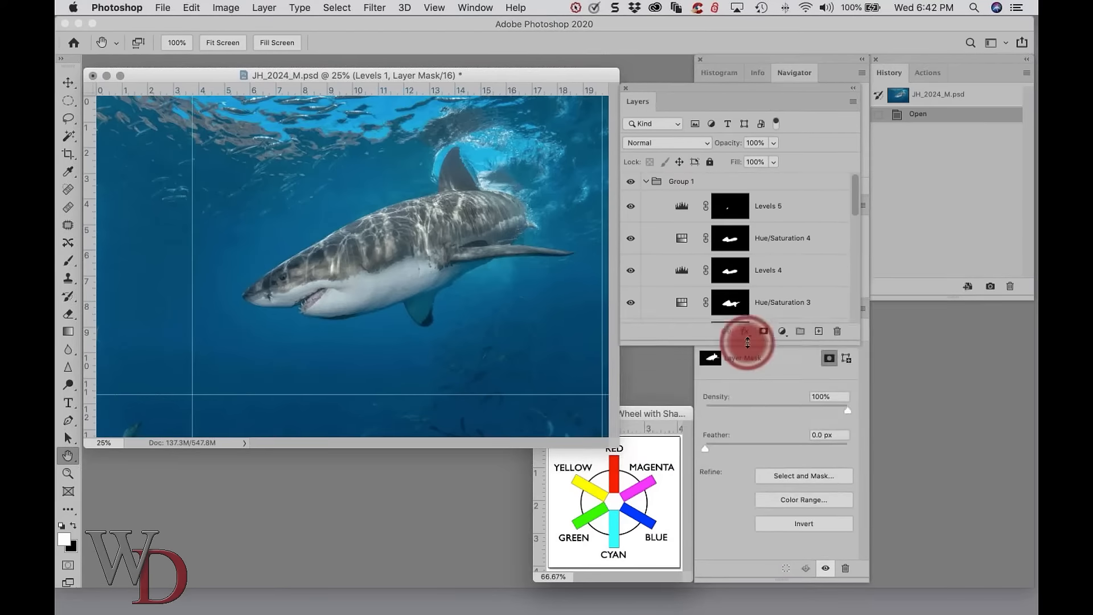
{"action": "left_click_drag", "start_coordinate": [642, 104], "coordinate": [946, 439]}
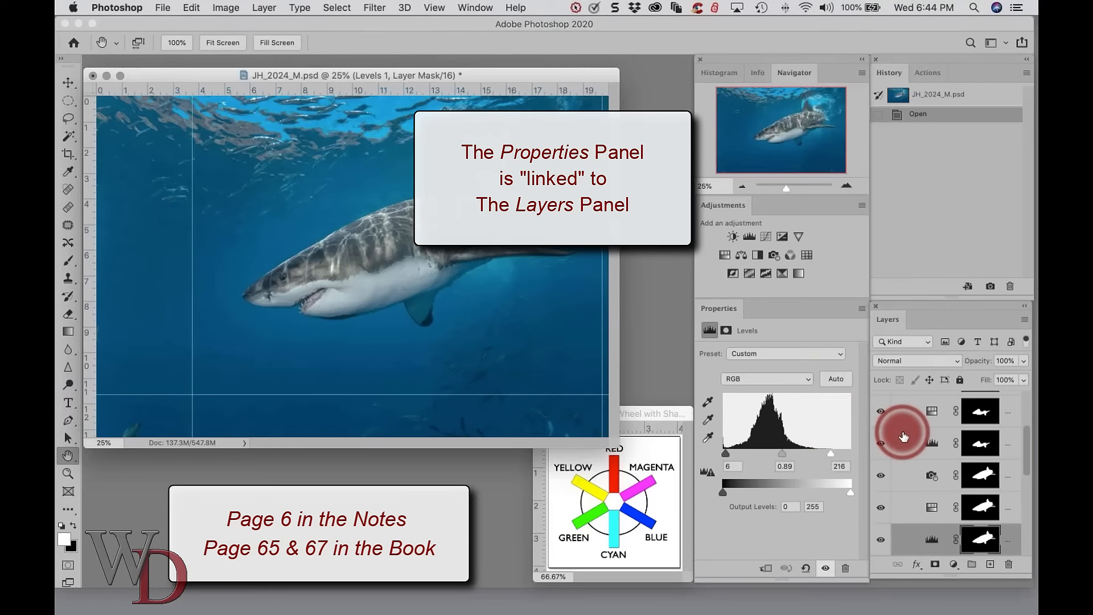
Select the Levels 2 adjustment layer near the bottom of Group 1 to show its settings
{"action": "scroll", "coordinate": [904, 439], "scroll_direction": "down", "scroll_amount": 3}
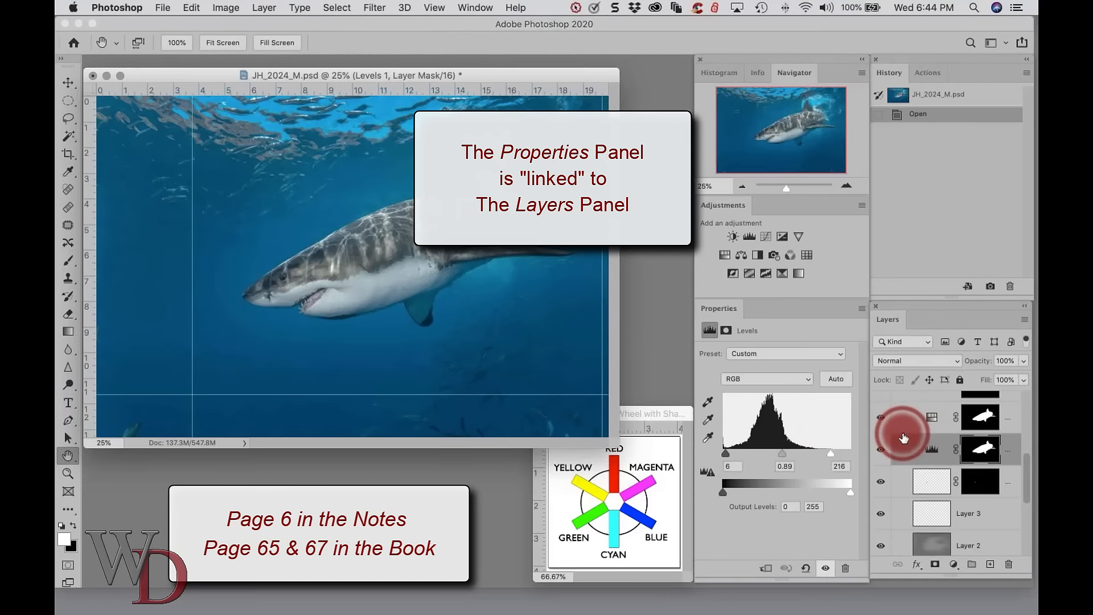
{"action": "scroll", "coordinate": [898, 497], "scroll_direction": "down", "scroll_amount": 1}
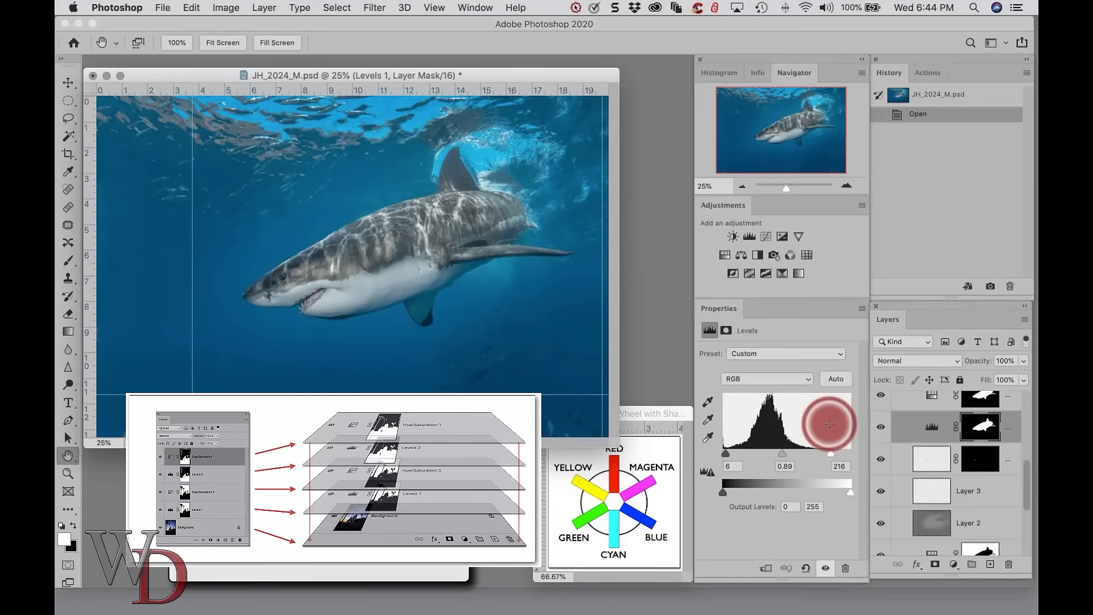
{"action": "scroll", "coordinate": [903, 457], "scroll_direction": "down", "scroll_amount": 6}
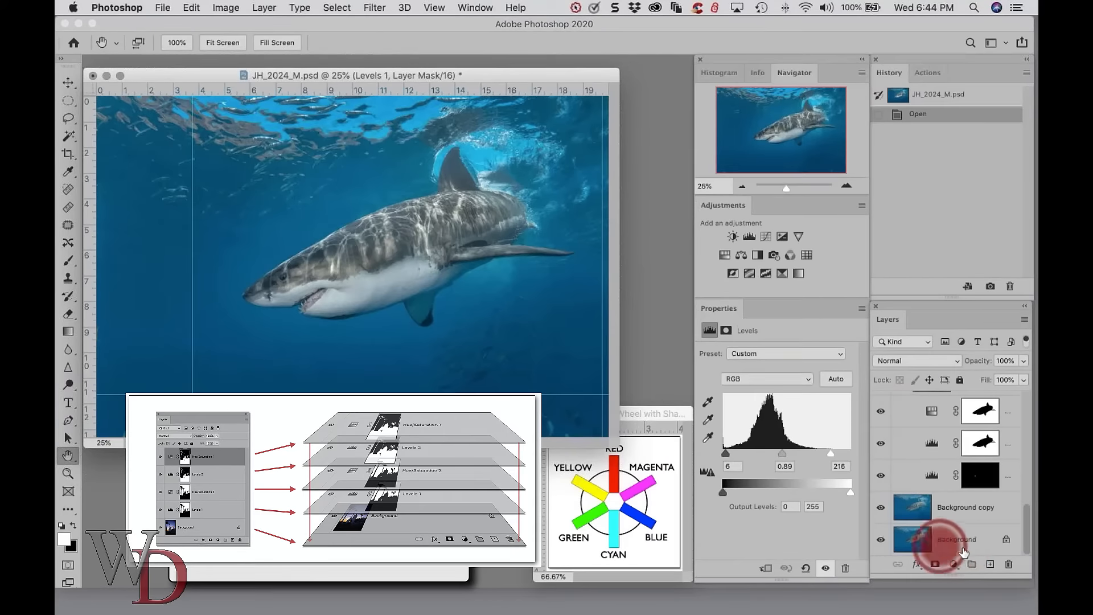
{"action": "left_click", "coordinate": [909, 445]}
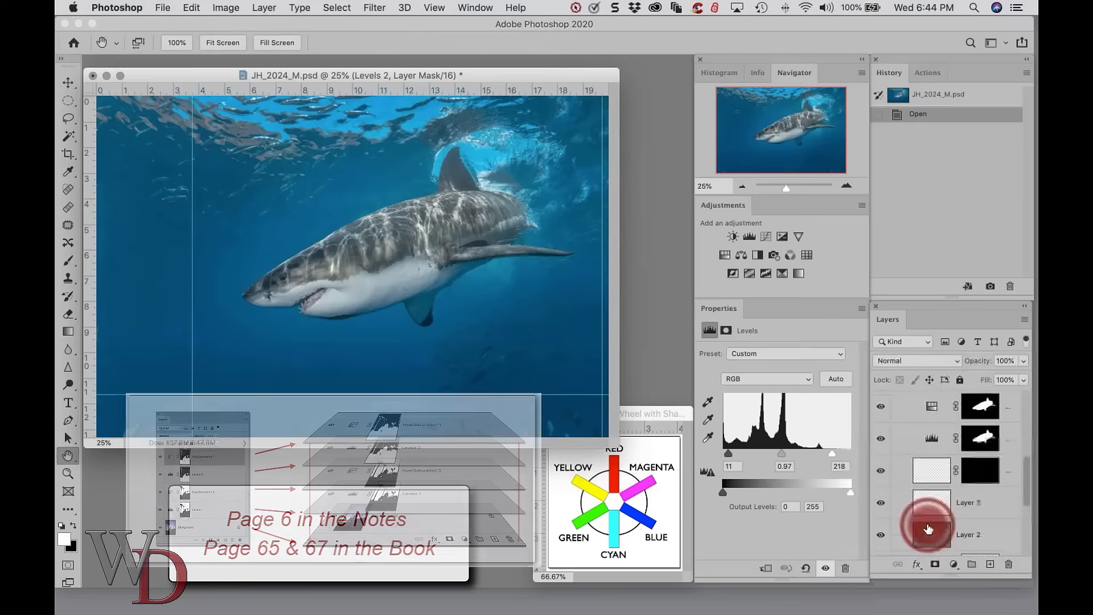
Toggle the Levels 2 adjustment layer off and on to compare its effect on the water around the shark
{"action": "left_click", "coordinate": [912, 447]}
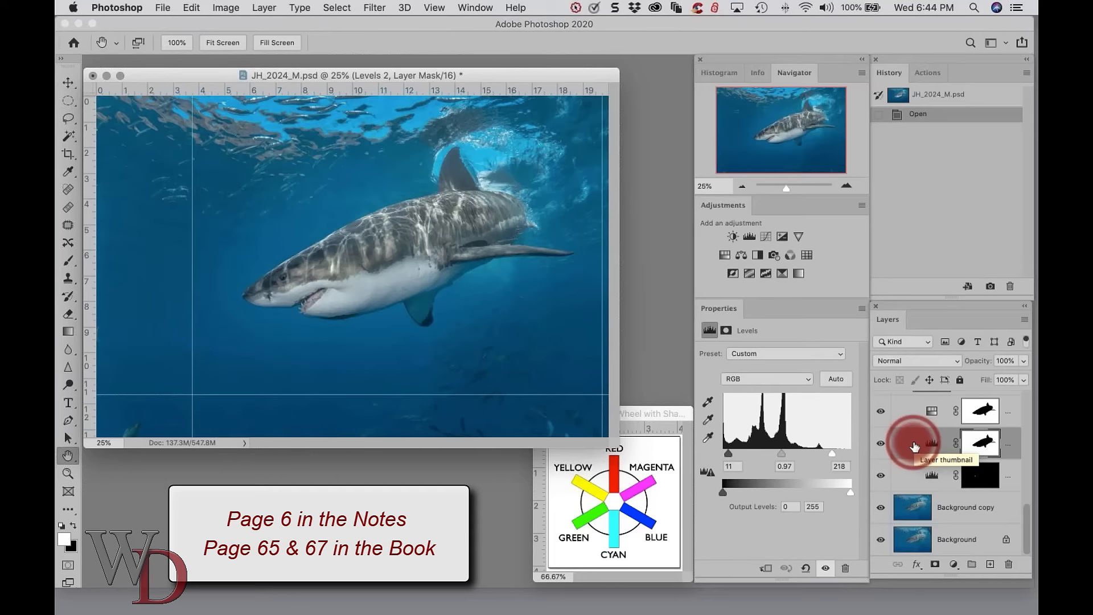
{"action": "left_click", "coordinate": [881, 443]}
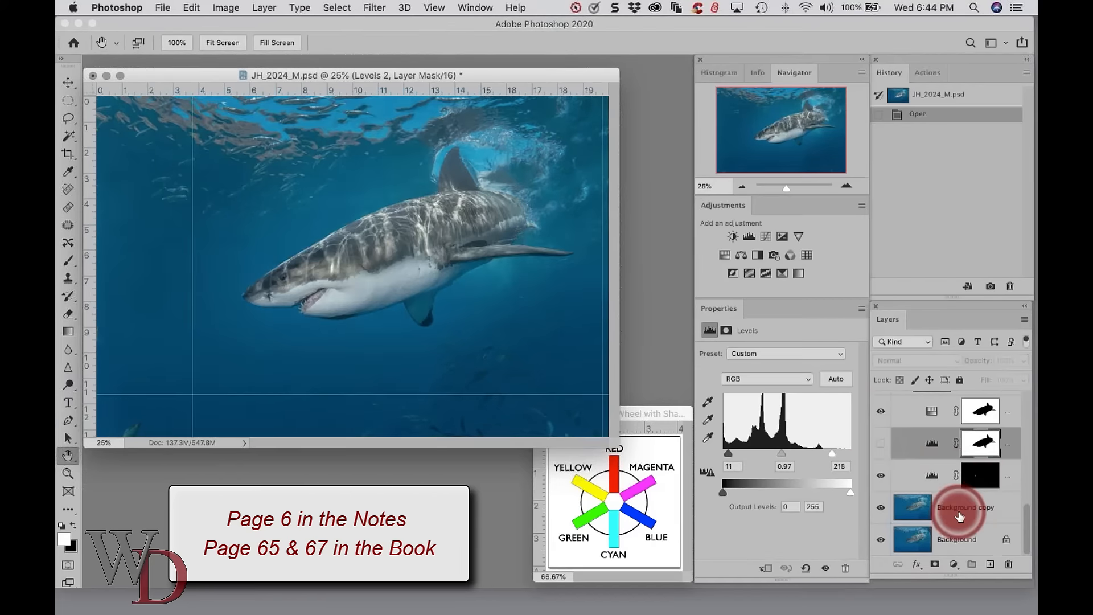
{"action": "left_click", "coordinate": [882, 445]}
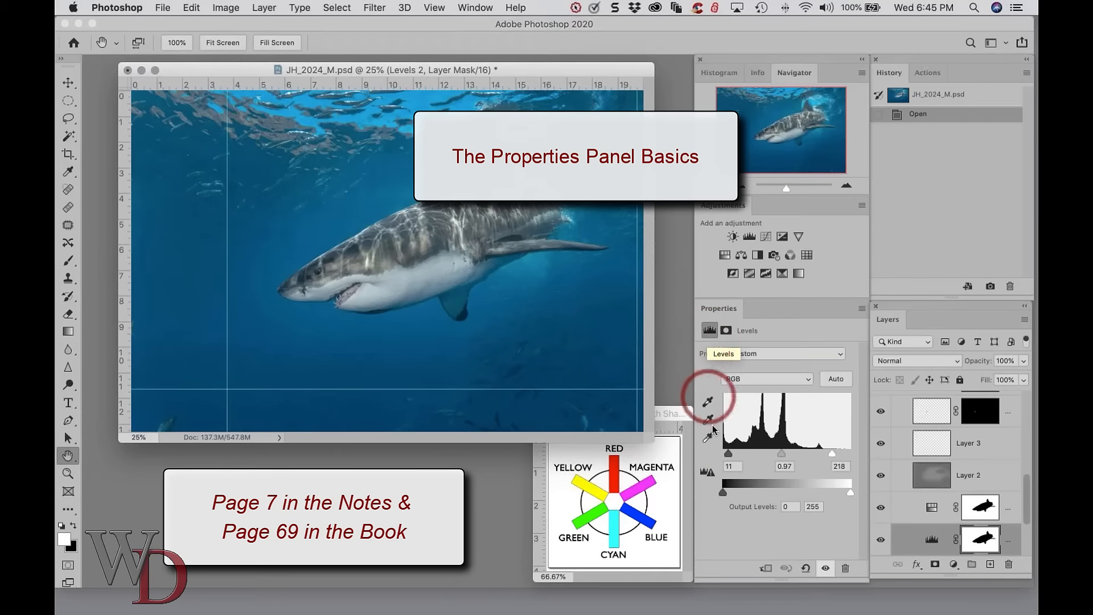
Switch the Levels 2 properties between its layer mask options and its Levels settings, ending on the Levels settings
{"action": "left_click", "coordinate": [726, 331]}
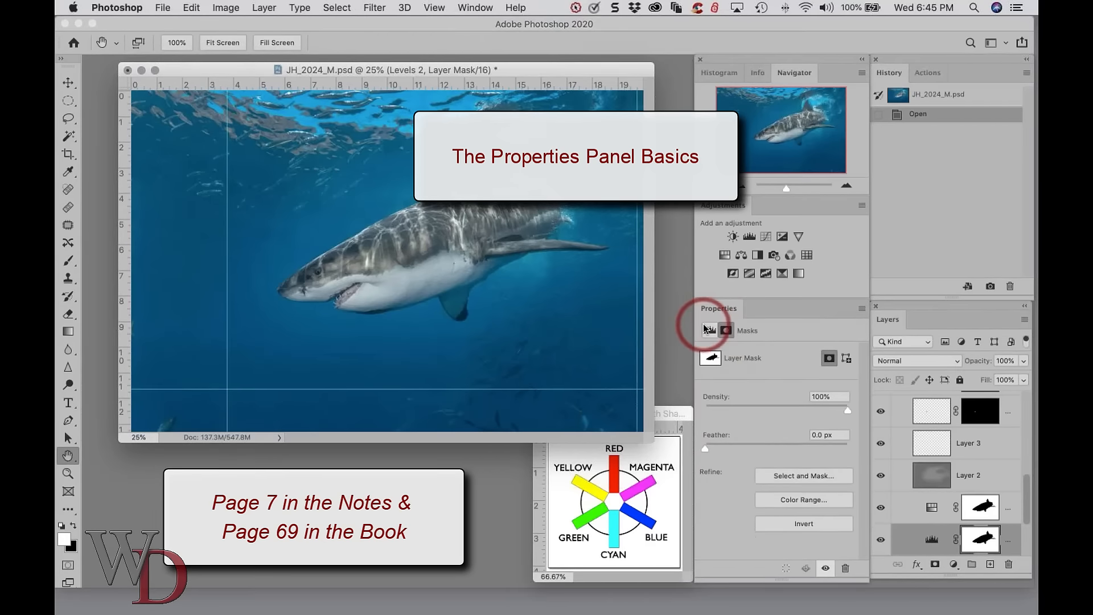
{"action": "left_click", "coordinate": [706, 328]}
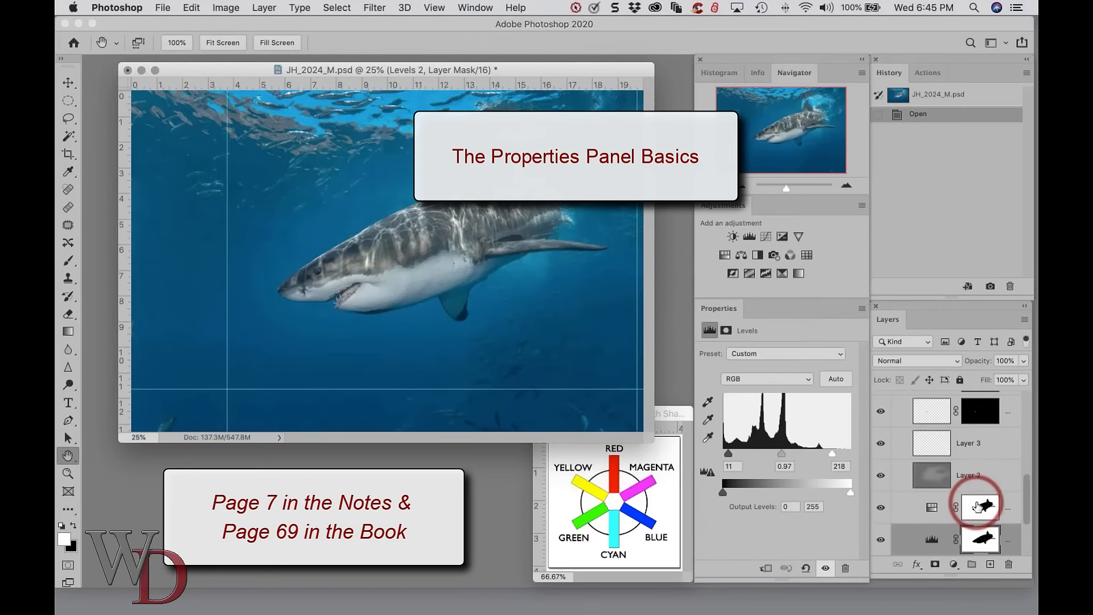
{"action": "scroll", "coordinate": [977, 507], "scroll_direction": "down", "scroll_amount": 3}
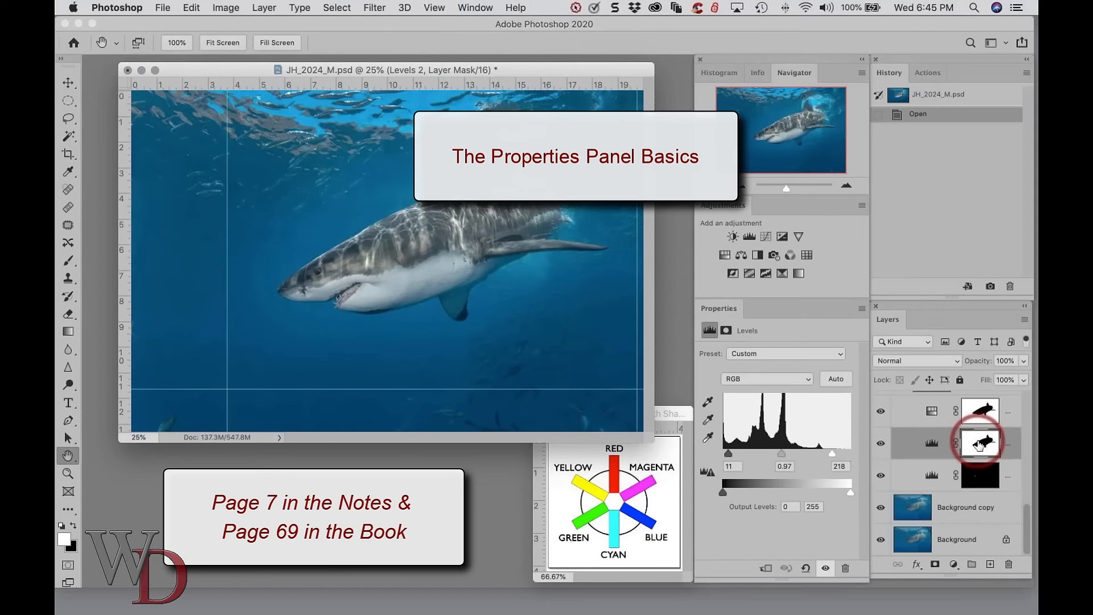
{"action": "left_click", "coordinate": [979, 445]}
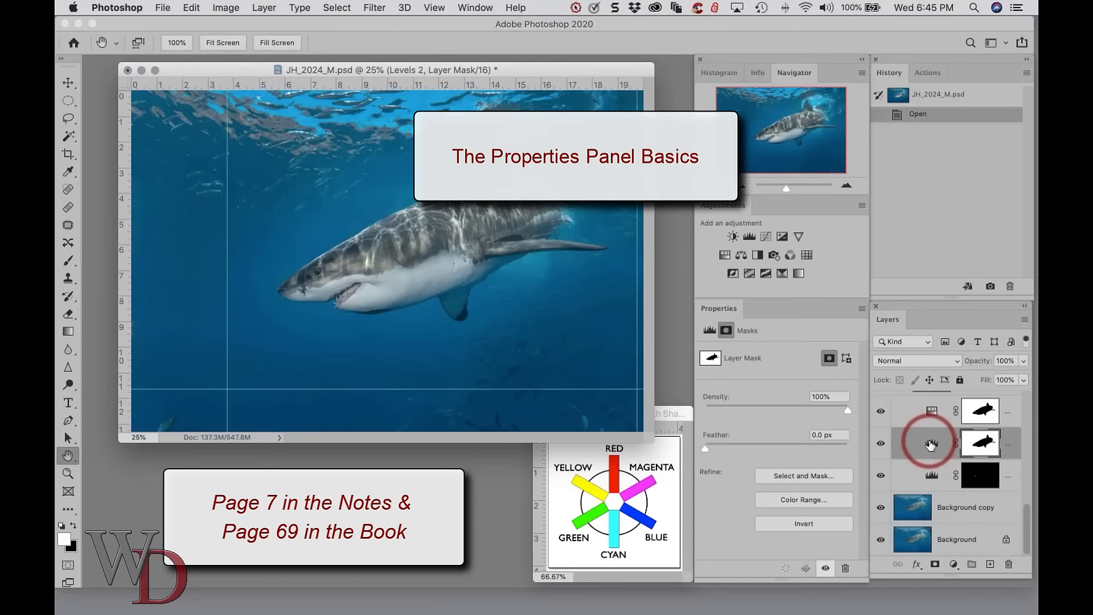
{"action": "left_click", "coordinate": [930, 445]}
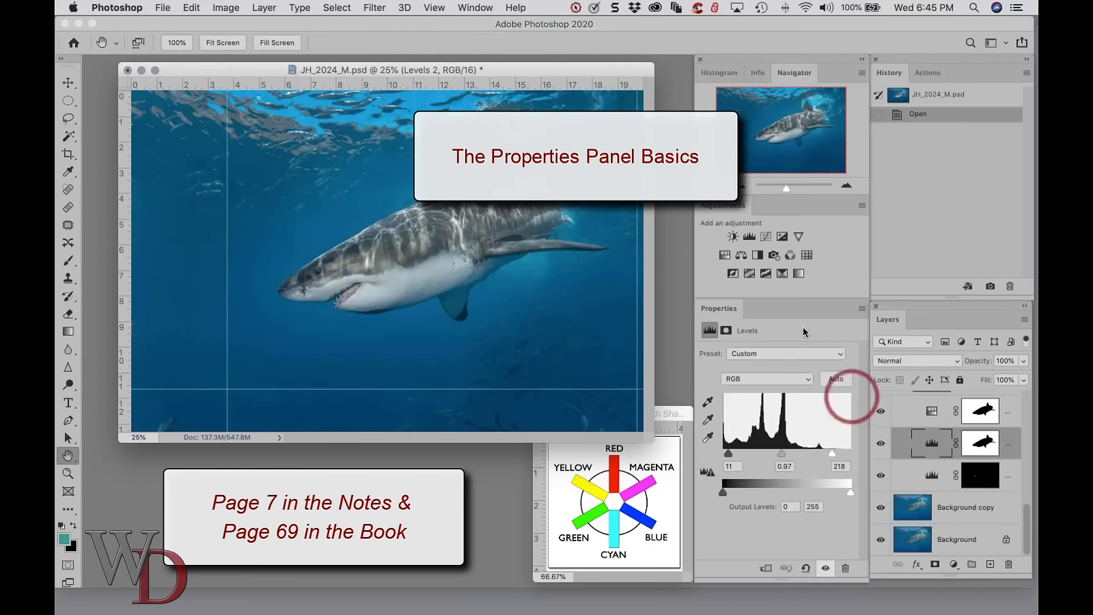
{"action": "left_click", "coordinate": [726, 332]}
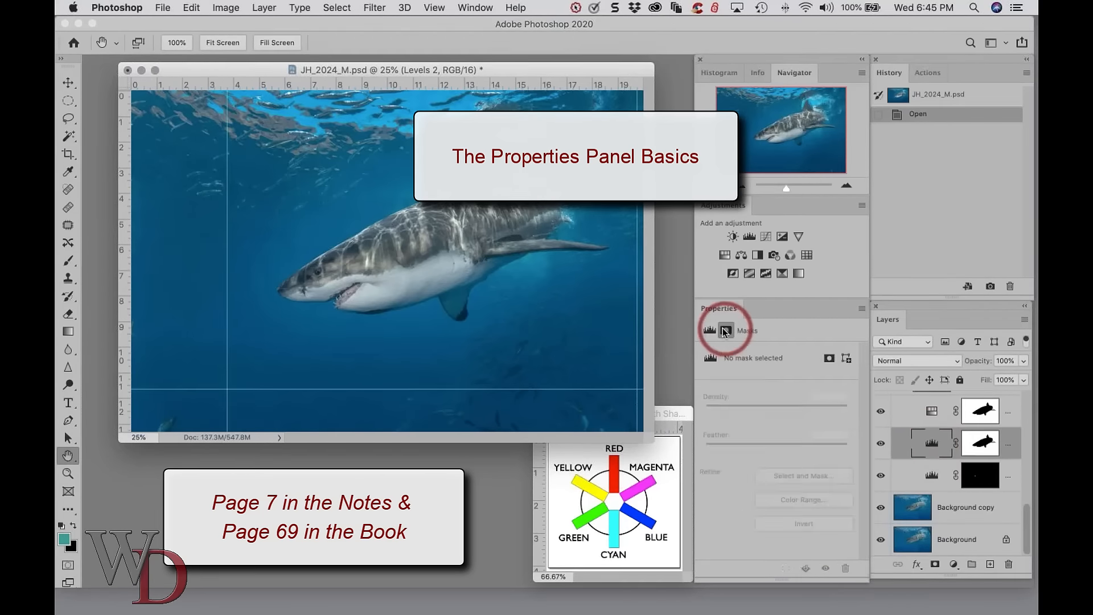
{"action": "left_click", "coordinate": [709, 330]}
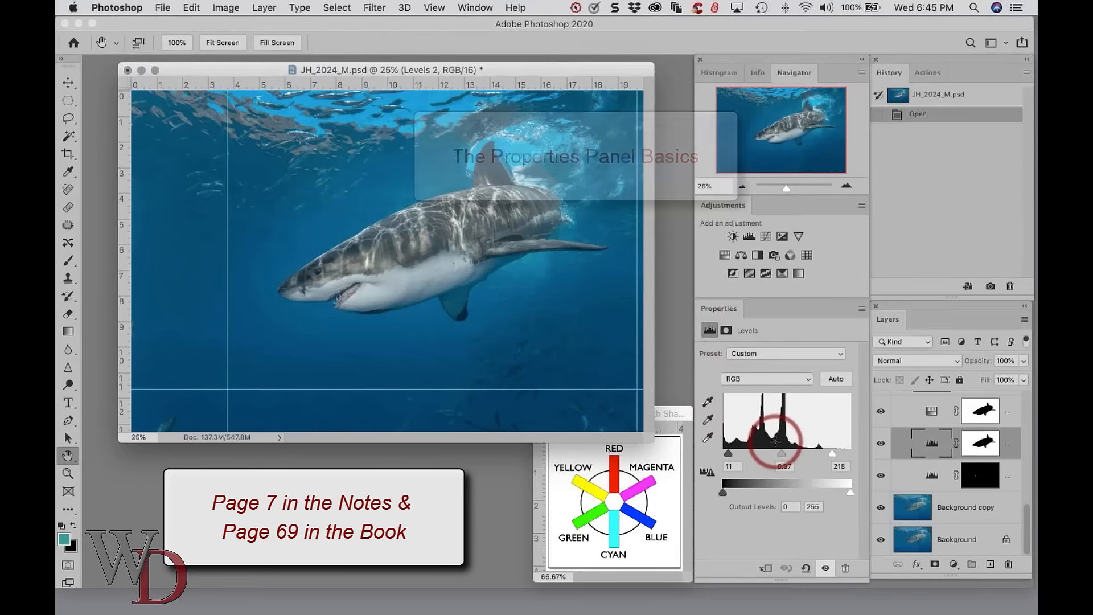
Toggle the Levels 2 layer off and on, and view its Blue channel before returning to RGB
{"action": "left_click", "coordinate": [881, 444]}
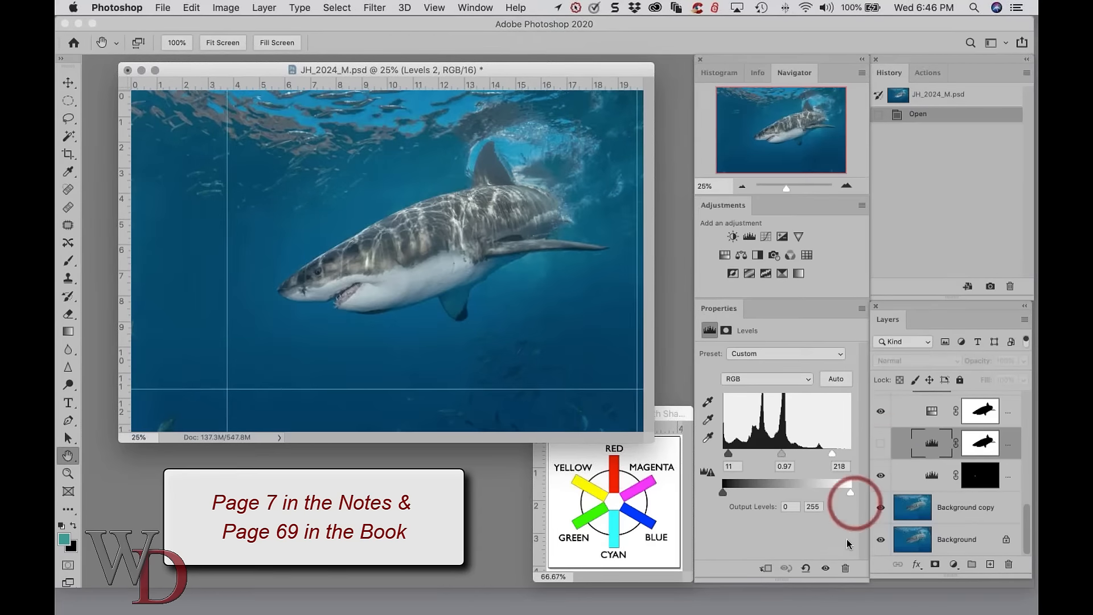
{"action": "left_click", "coordinate": [825, 570]}
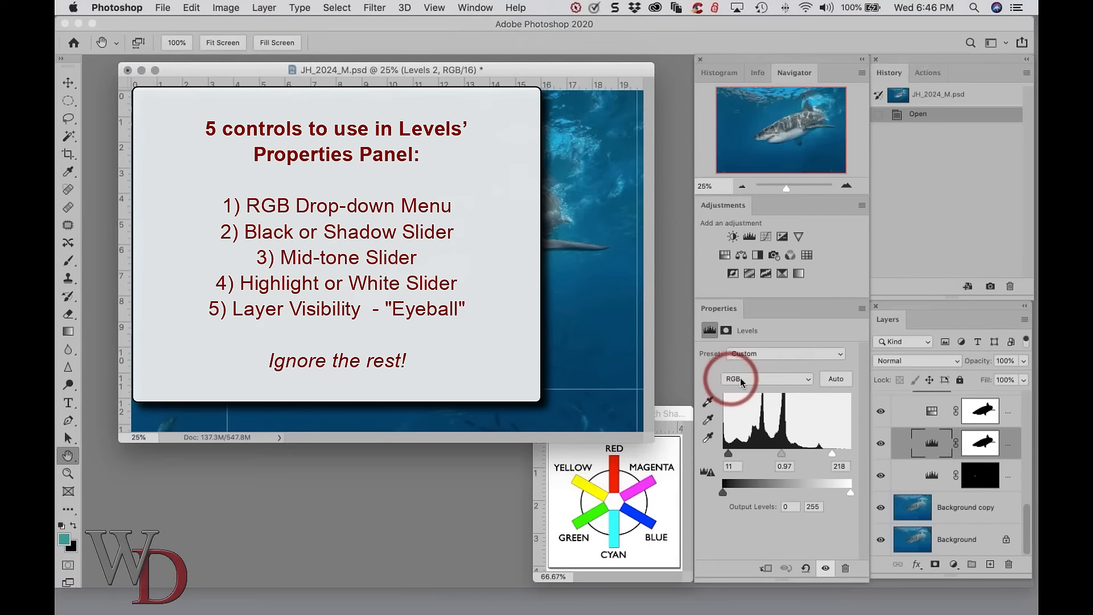
{"action": "left_click", "coordinate": [806, 380]}
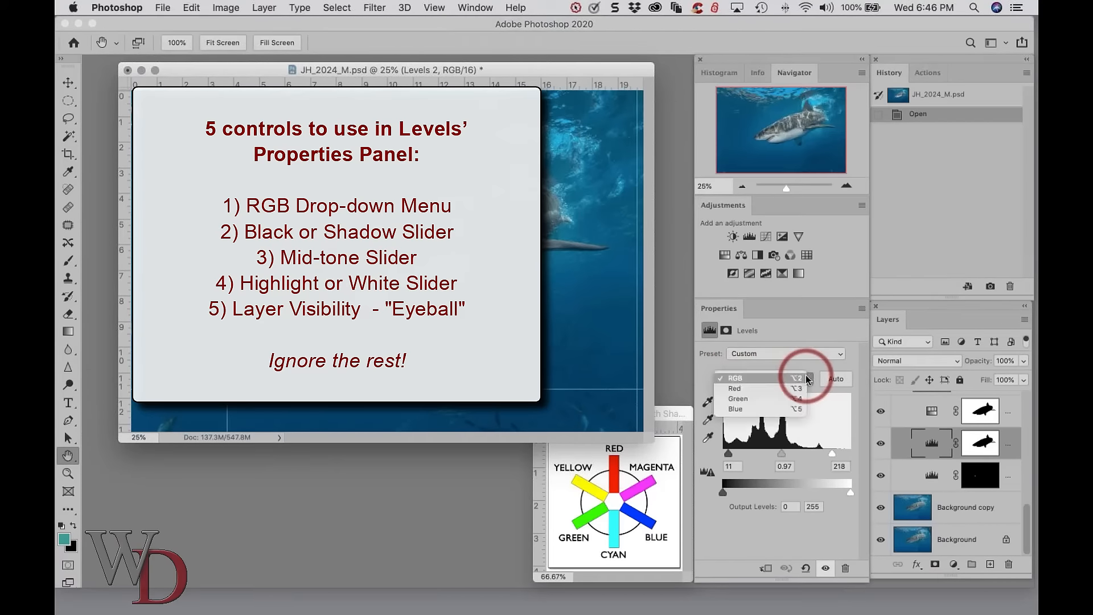
{"action": "left_click", "coordinate": [772, 406]}
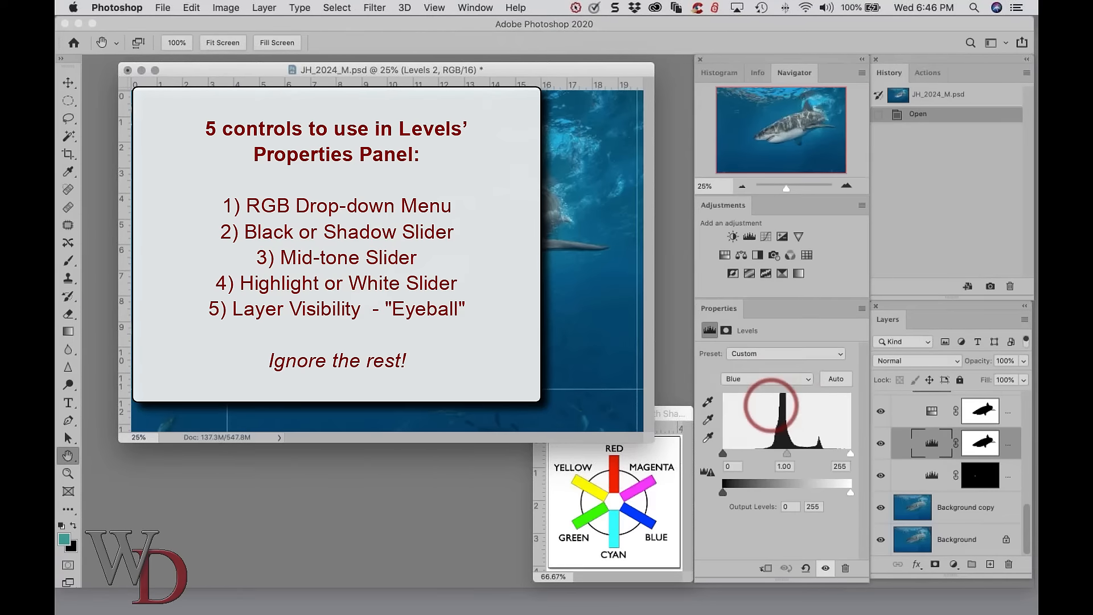
{"action": "left_click", "coordinate": [765, 377]}
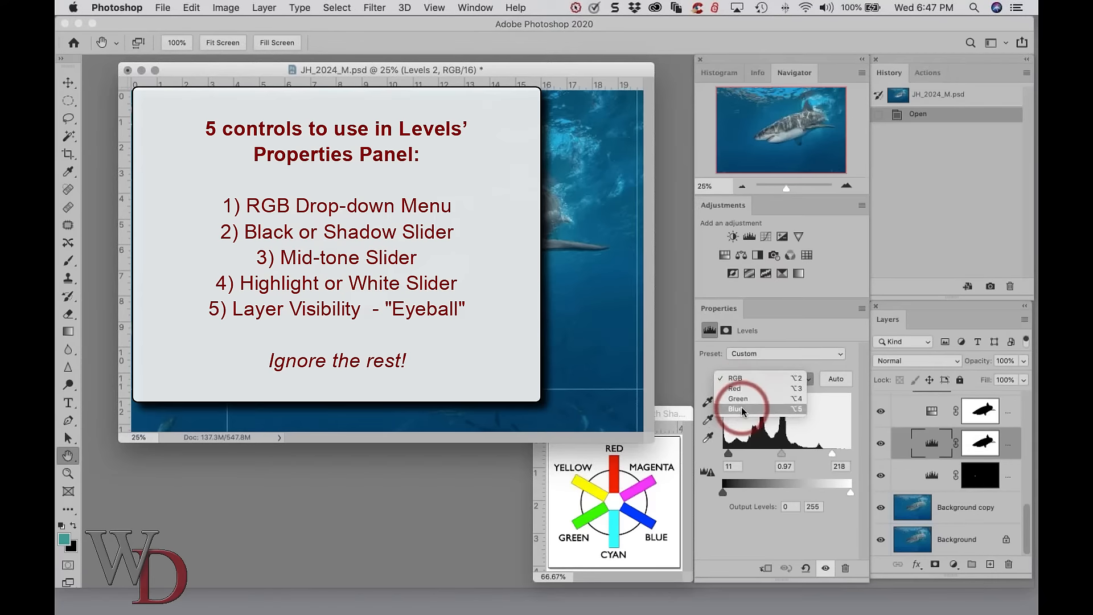
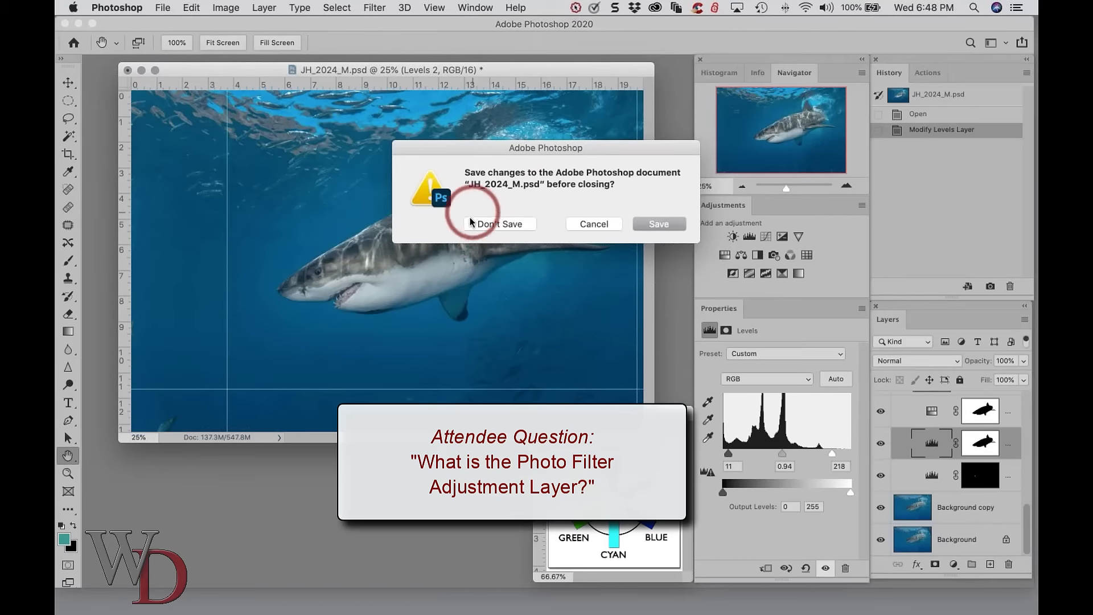
Cancel closing JH_2024_M.psd, select the Photo Filter 1 layer in Group 1, and toggle it off and on to compare its effect
{"action": "left_click", "coordinate": [593, 225]}
{"action": "scroll", "coordinate": [972, 445], "scroll_direction": "up", "scroll_amount": 10}
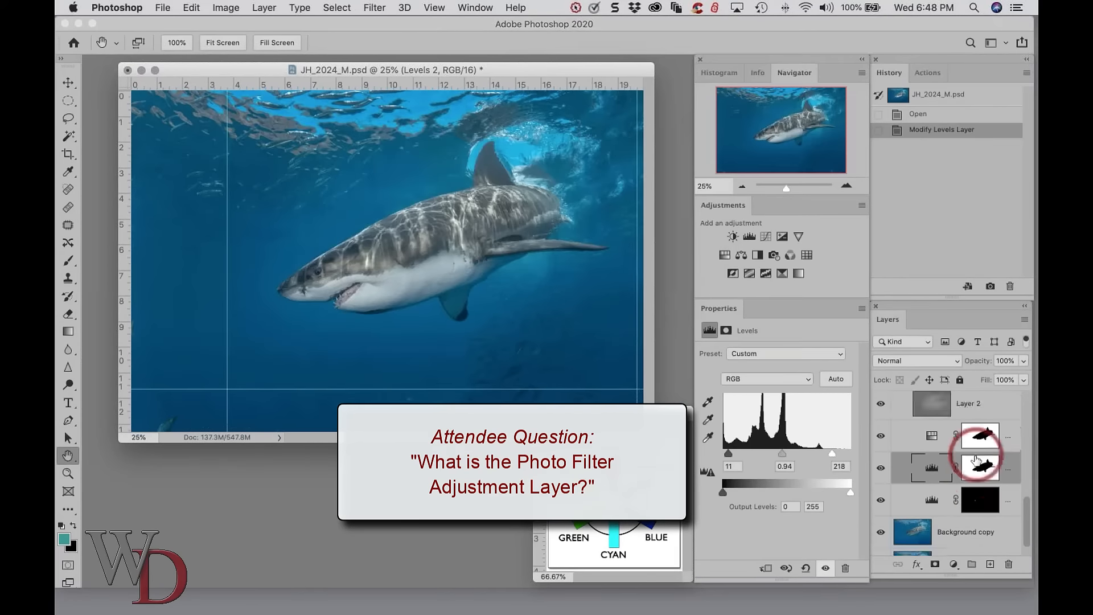
{"action": "scroll", "coordinate": [923, 480], "scroll_direction": "down", "scroll_amount": 5}
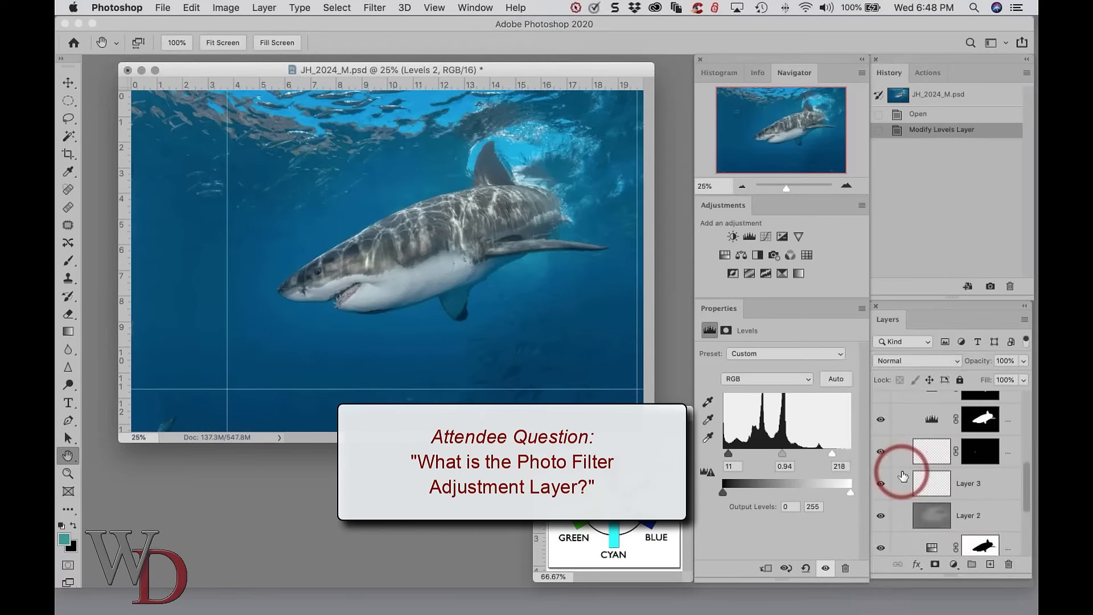
{"action": "scroll", "coordinate": [904, 476], "scroll_direction": "down", "scroll_amount": 2}
{"action": "scroll", "coordinate": [904, 476], "scroll_direction": "down", "scroll_amount": 2}
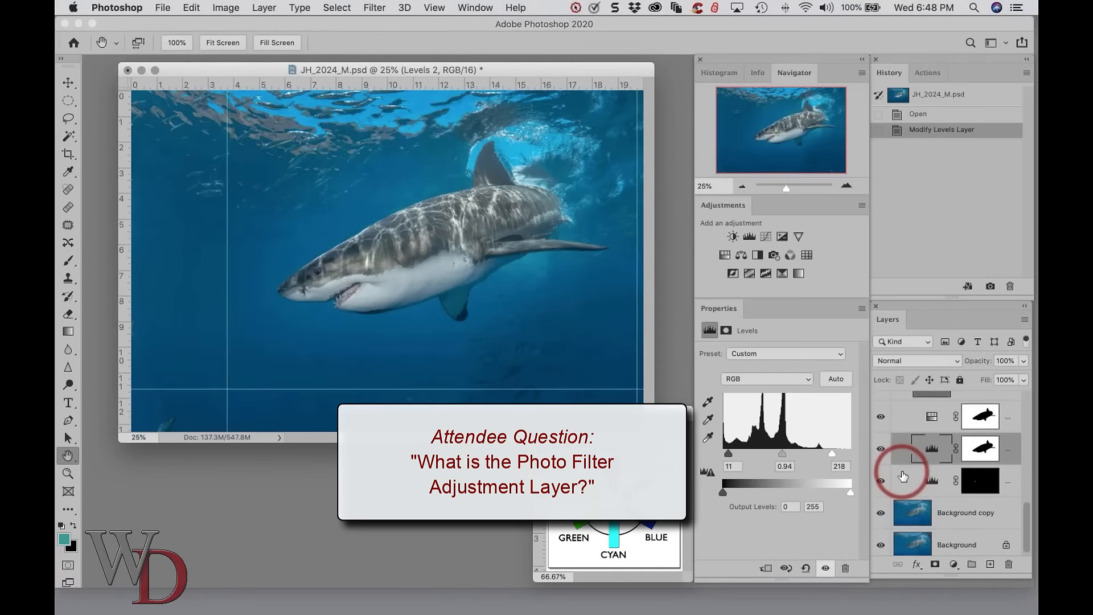
{"action": "scroll", "coordinate": [903, 476], "scroll_direction": "up", "scroll_amount": 7}
{"action": "scroll", "coordinate": [904, 476], "scroll_direction": "up", "scroll_amount": 1}
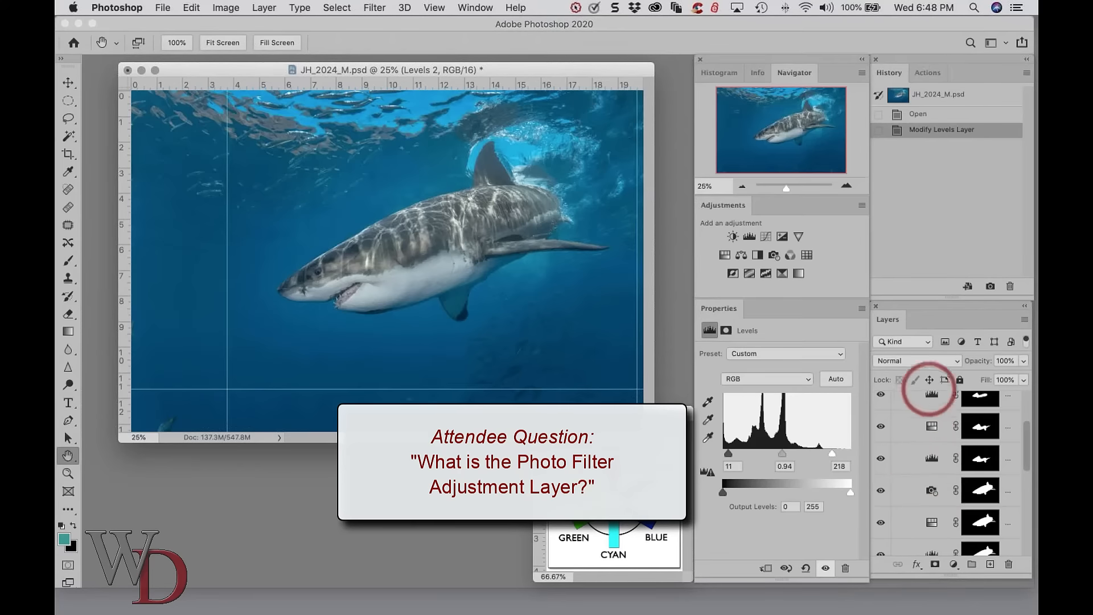
{"action": "left_click", "coordinate": [931, 493]}
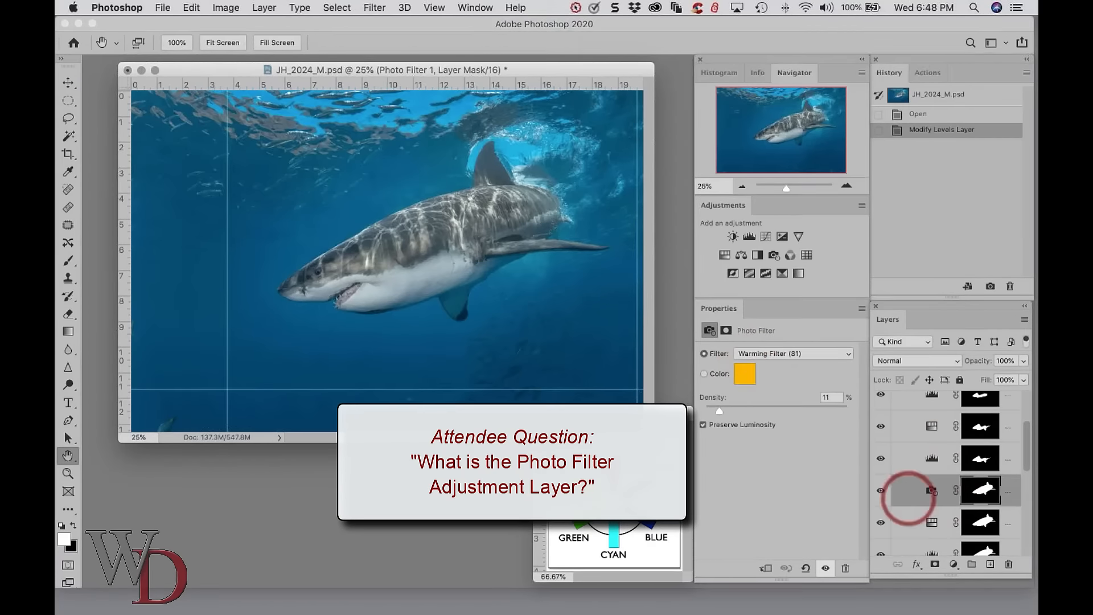
{"action": "left_click", "coordinate": [881, 491]}
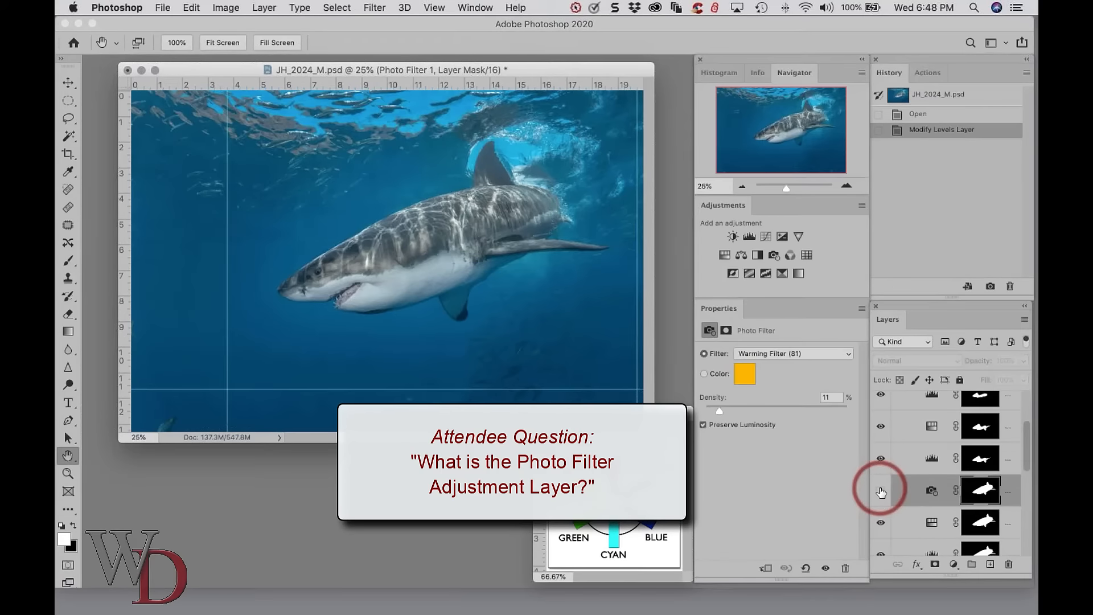
{"action": "left_click", "coordinate": [881, 491]}
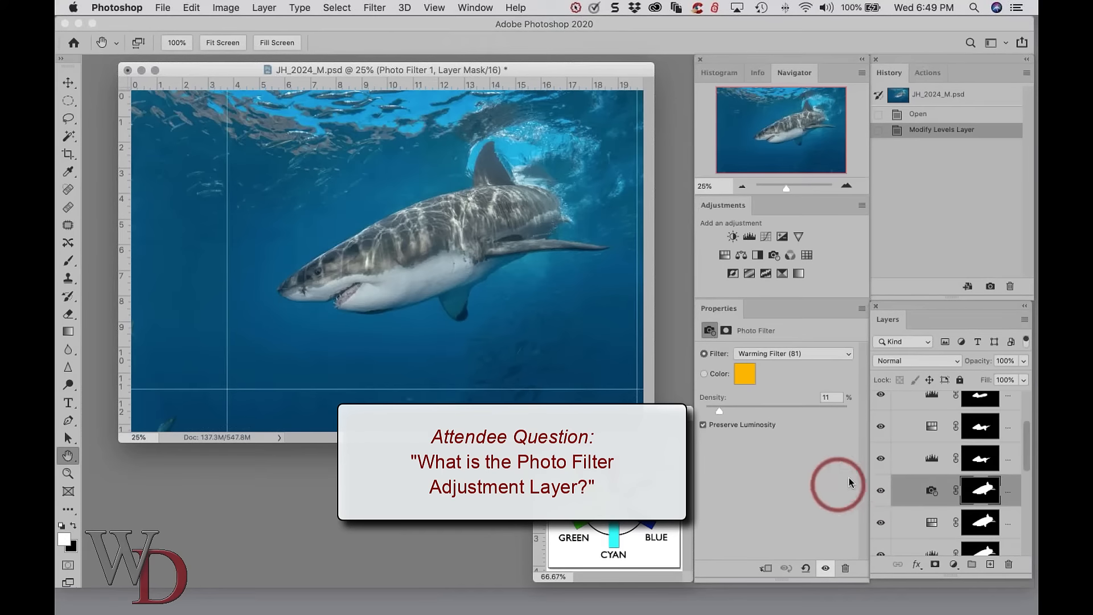
Close JH_2024_M.psd, and open DM_Elk2.tif and 4GoalsOfRAW_07-20.jpg from the ~Class2_Tests_07_22-20 folder
{"action": "scroll", "coordinate": [903, 454], "scroll_direction": "up", "scroll_amount": 3}
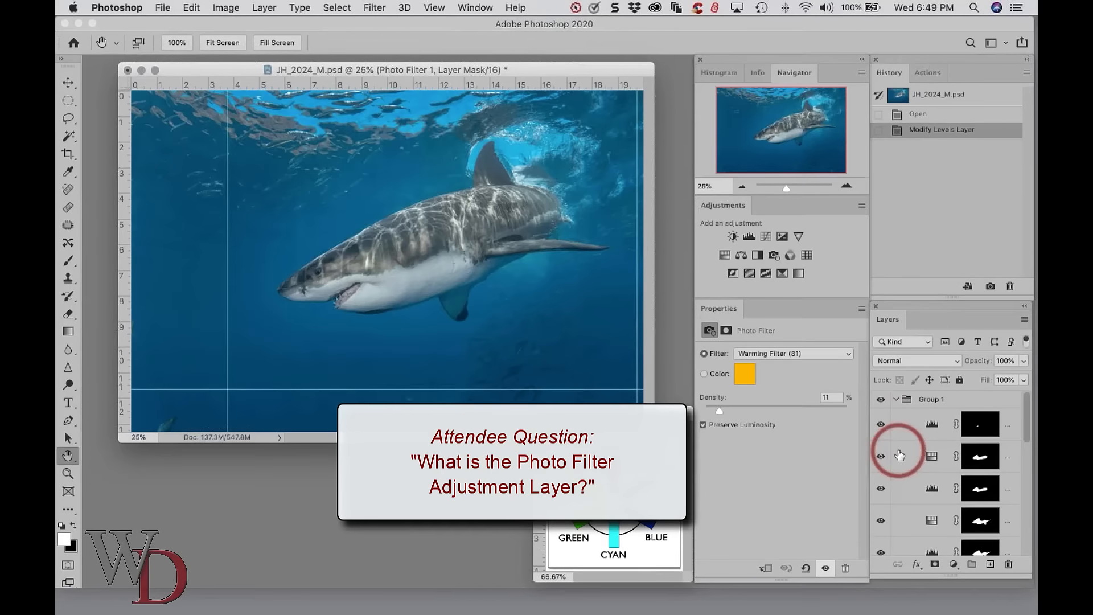
{"action": "left_click", "coordinate": [128, 71]}
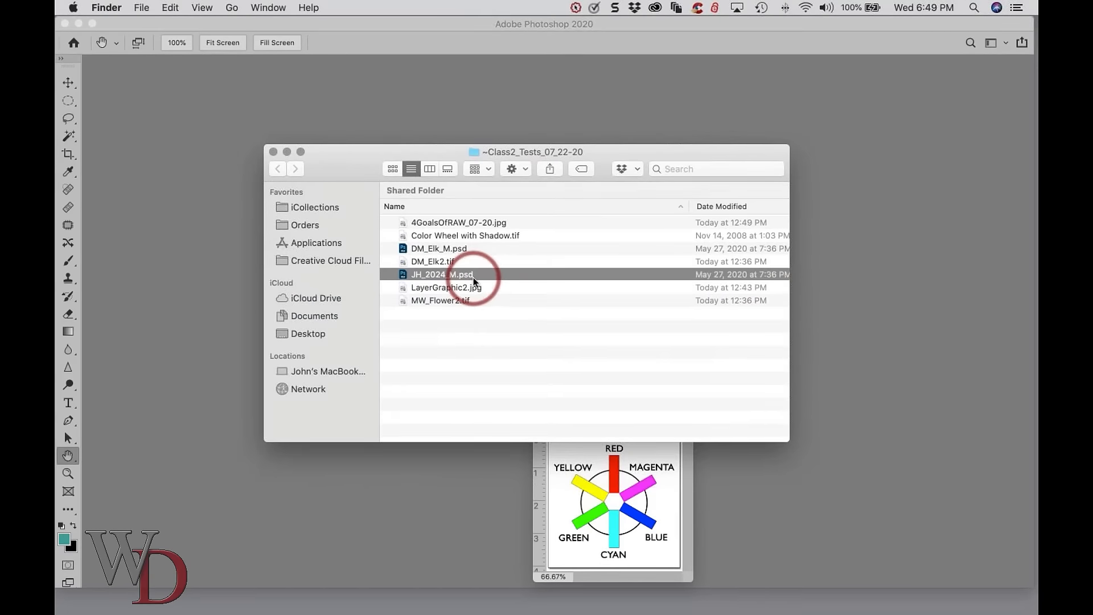
{"action": "left_click_drag", "start_coordinate": [403, 260], "coordinate": [366, 506]}
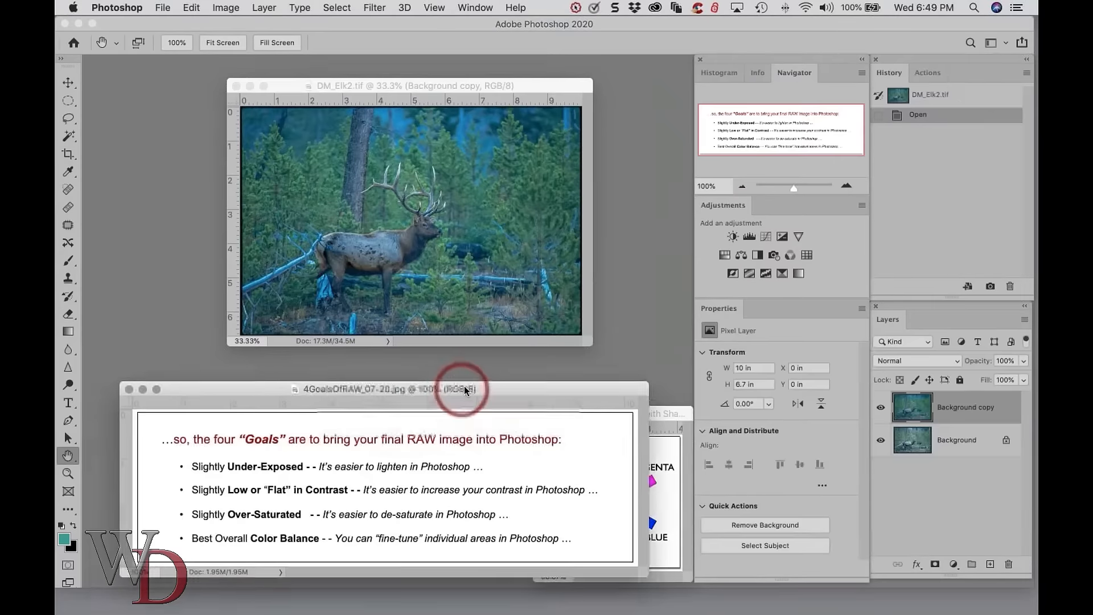
Place the 4GoalsOfRAW_07-20.jpg window below the elk photo and reduce its view to 66.7%
{"action": "left_click_drag", "start_coordinate": [464, 386], "coordinate": [470, 392]}
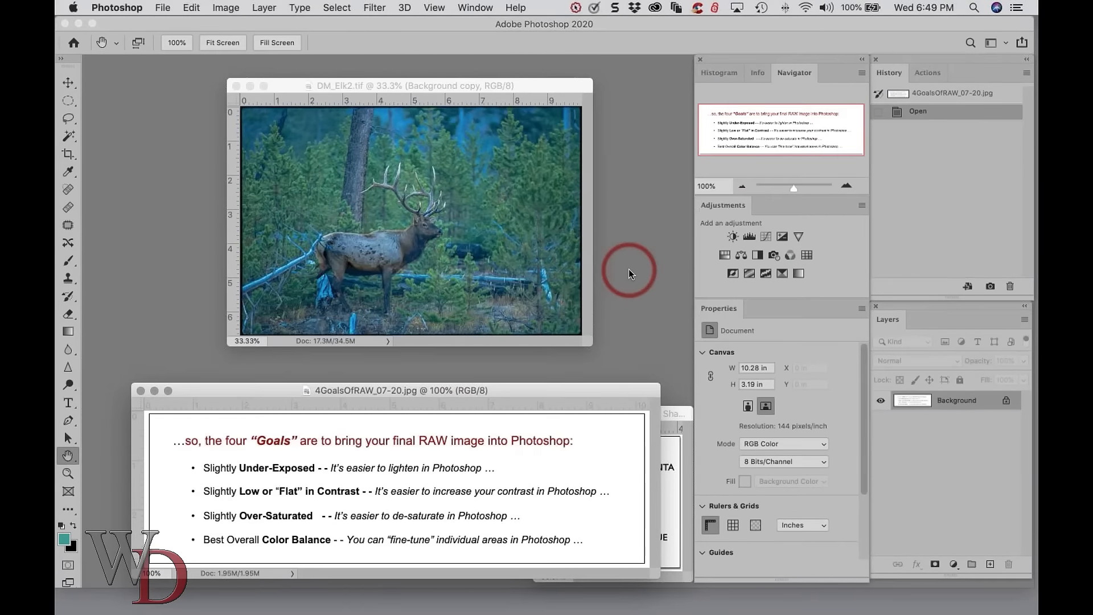
{"action": "left_click", "coordinate": [500, 90]}
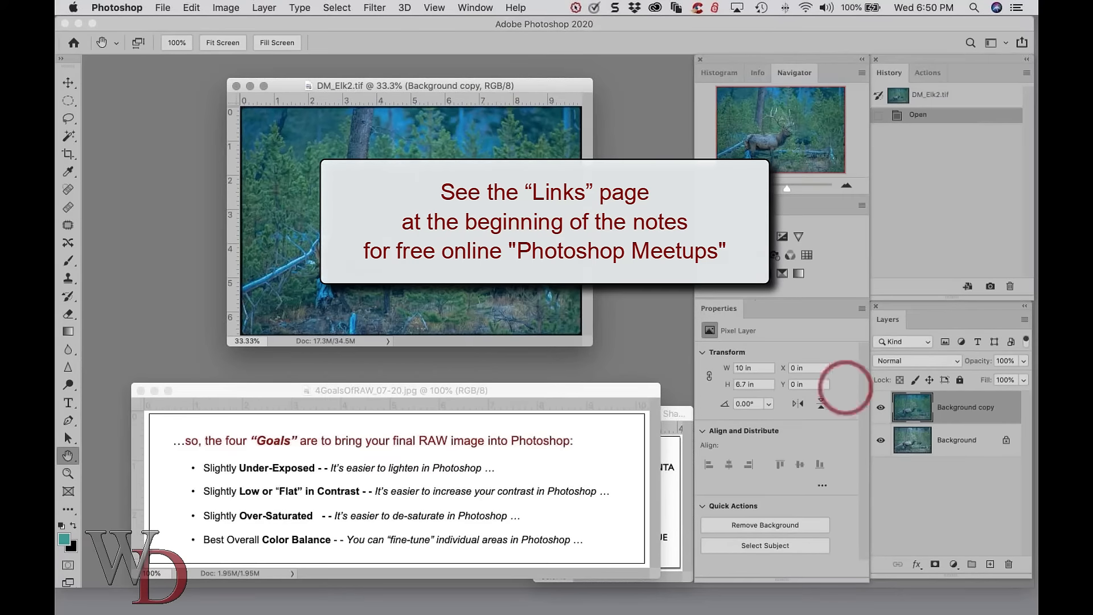
{"action": "left_click_drag", "start_coordinate": [451, 385], "coordinate": [456, 371]}
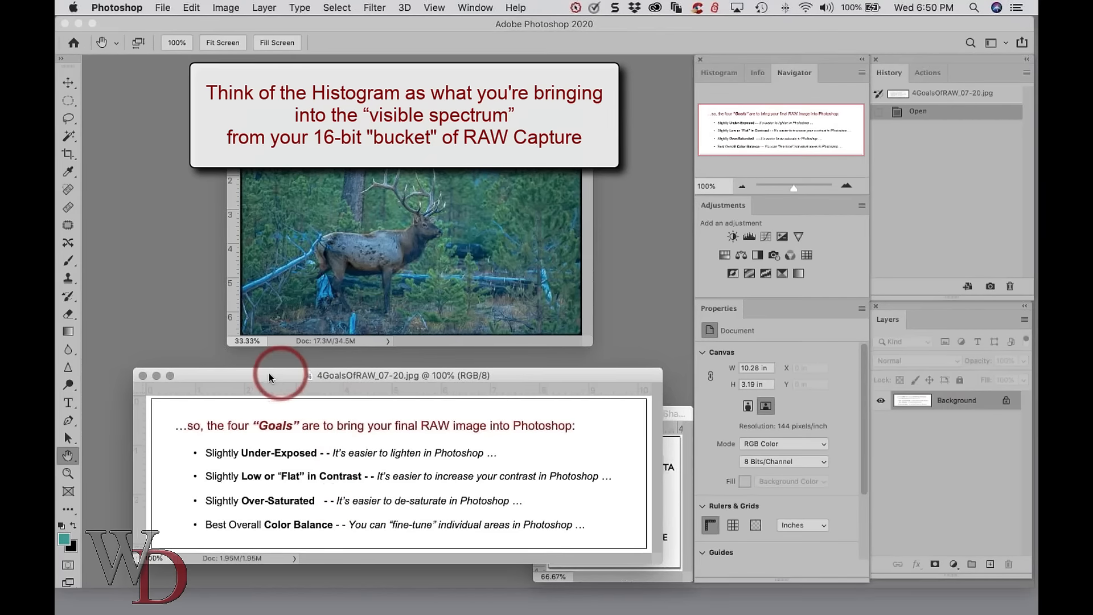
{"action": "left_click_drag", "start_coordinate": [279, 374], "coordinate": [284, 436]}
{"action": "key", "text": "super+minus"}
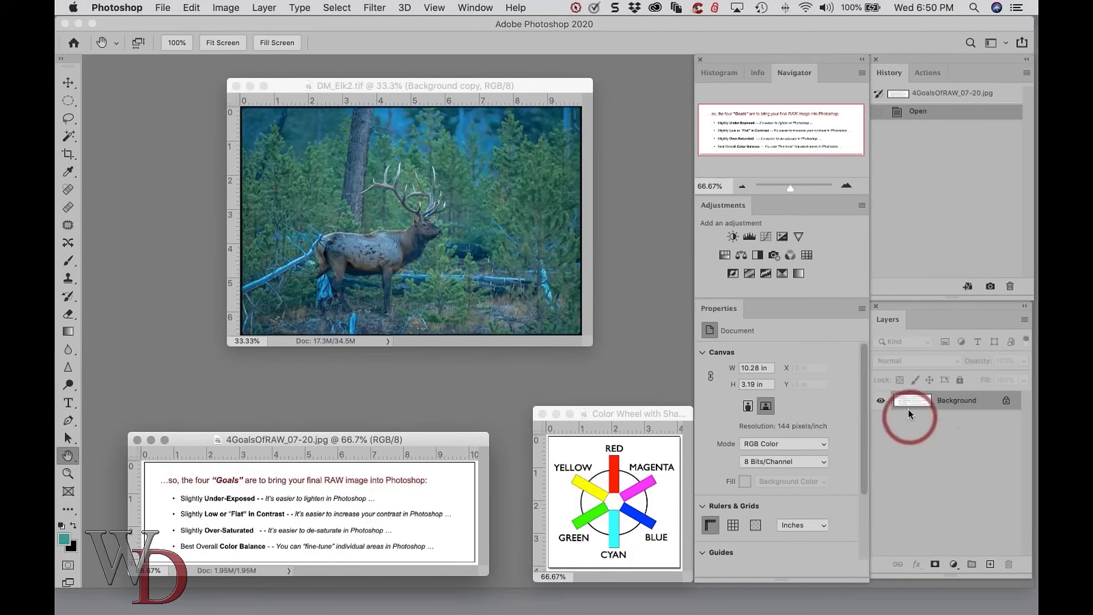
Enlarge the DM_Elk2.tif view to 50% and position its window above the goals text and color wheel
{"action": "left_click", "coordinate": [551, 194]}
{"action": "key", "text": "super+plus"}
{"action": "left_click_drag", "start_coordinate": [461, 84], "coordinate": [370, 75]}
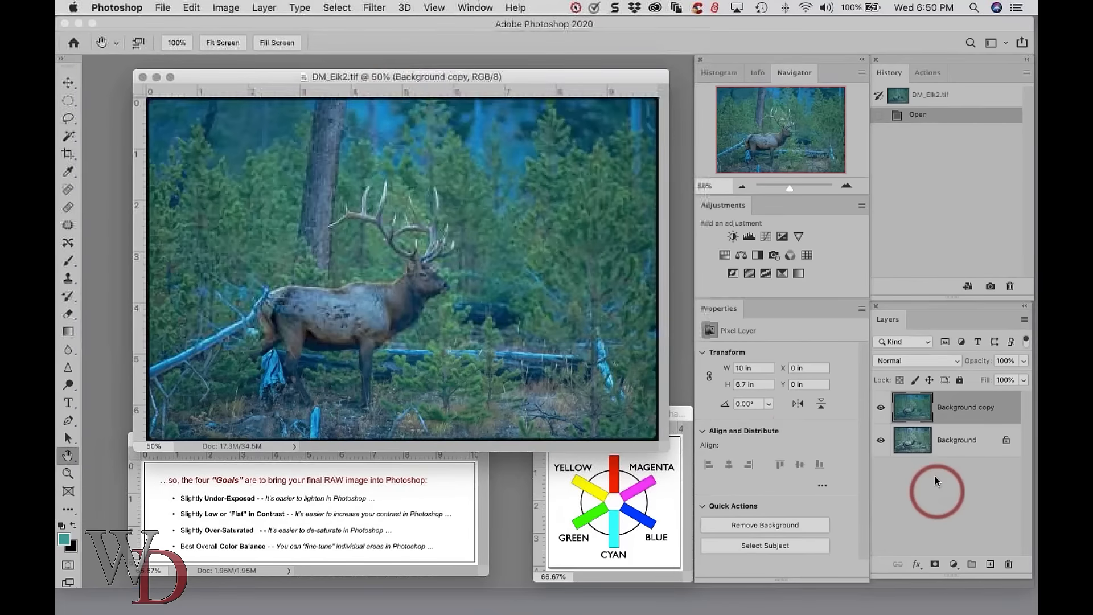
Hide and show the Background copy layer to compare the two elk versions, and locate the Camera Raw Filter without applying it
{"action": "left_click", "coordinate": [881, 407]}
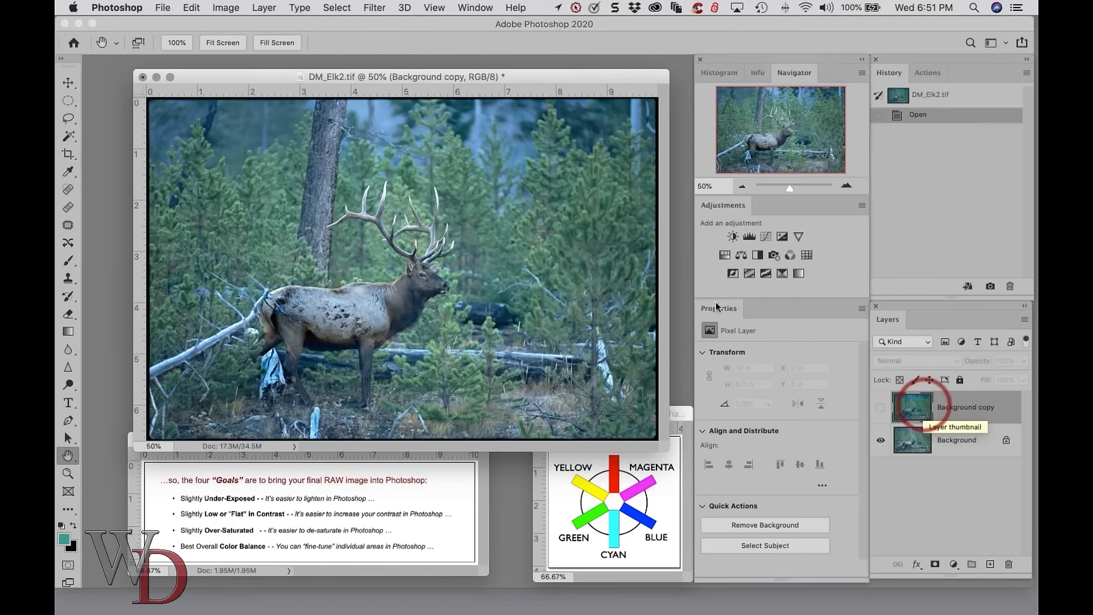
{"action": "left_click", "coordinate": [880, 407]}
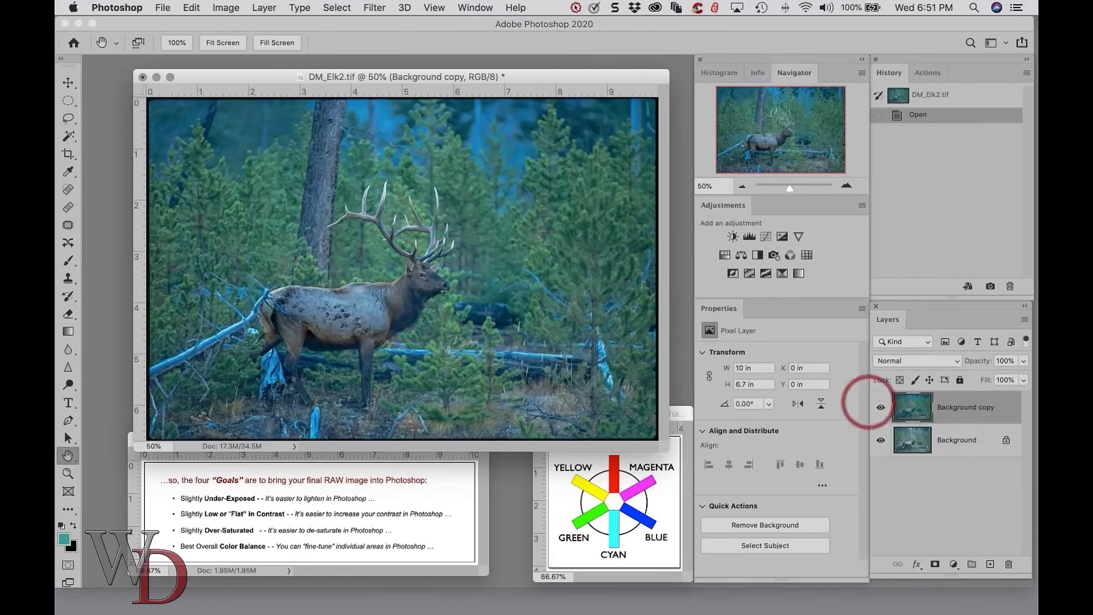
{"action": "left_click", "coordinate": [383, 8]}
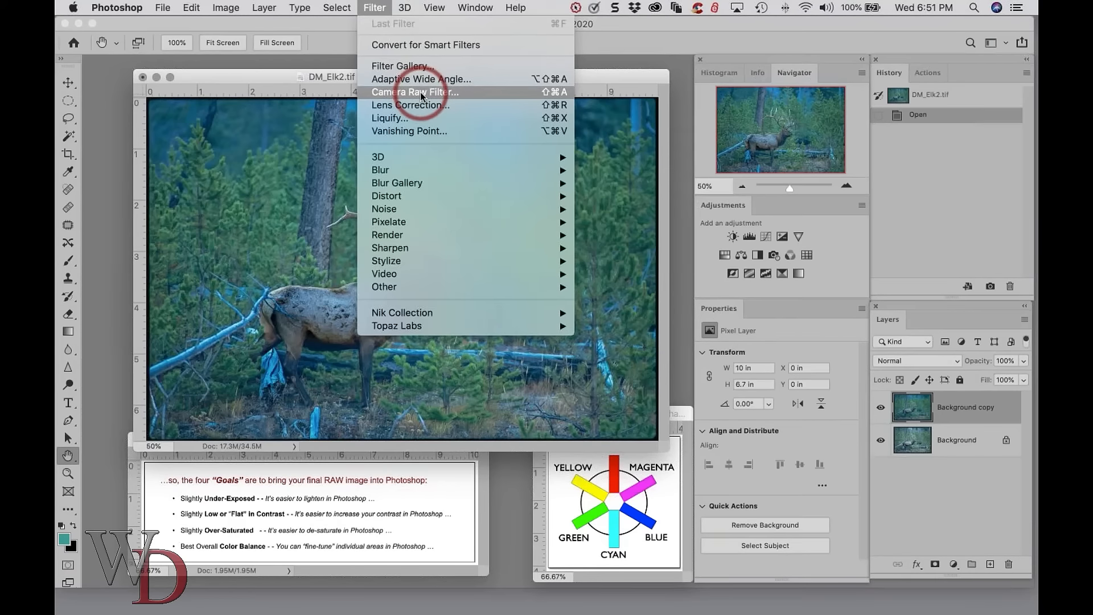
{"action": "left_click", "coordinate": [685, 231]}
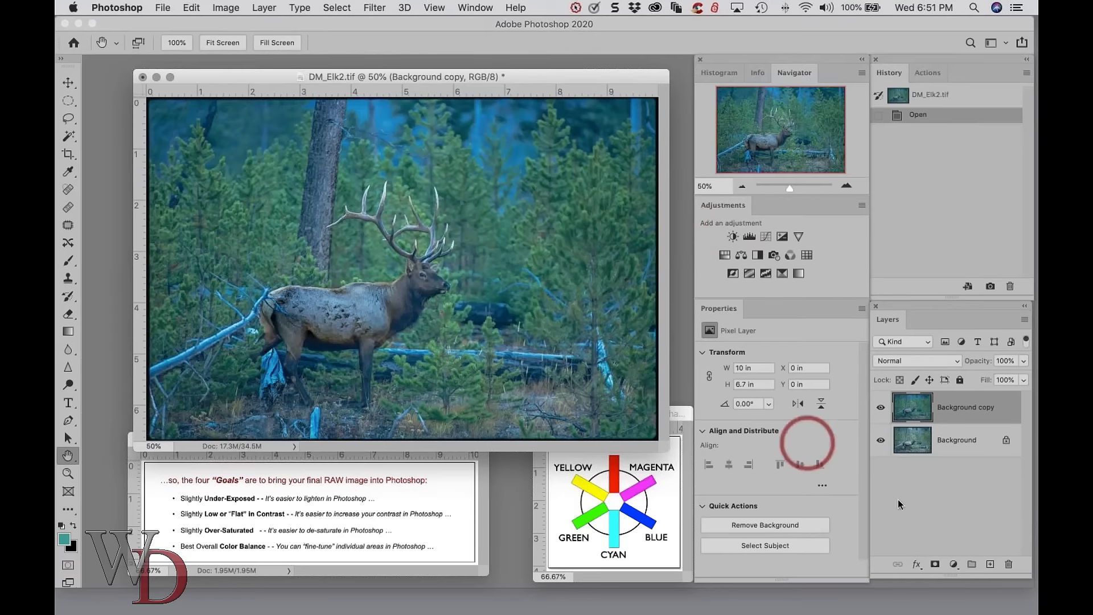
Toggle the Background copy layer's visibility, and move the 4GoalsOfRAW_07-20.jpg window slightly so its title bar clears the elk photo
{"action": "left_click", "coordinate": [881, 409]}
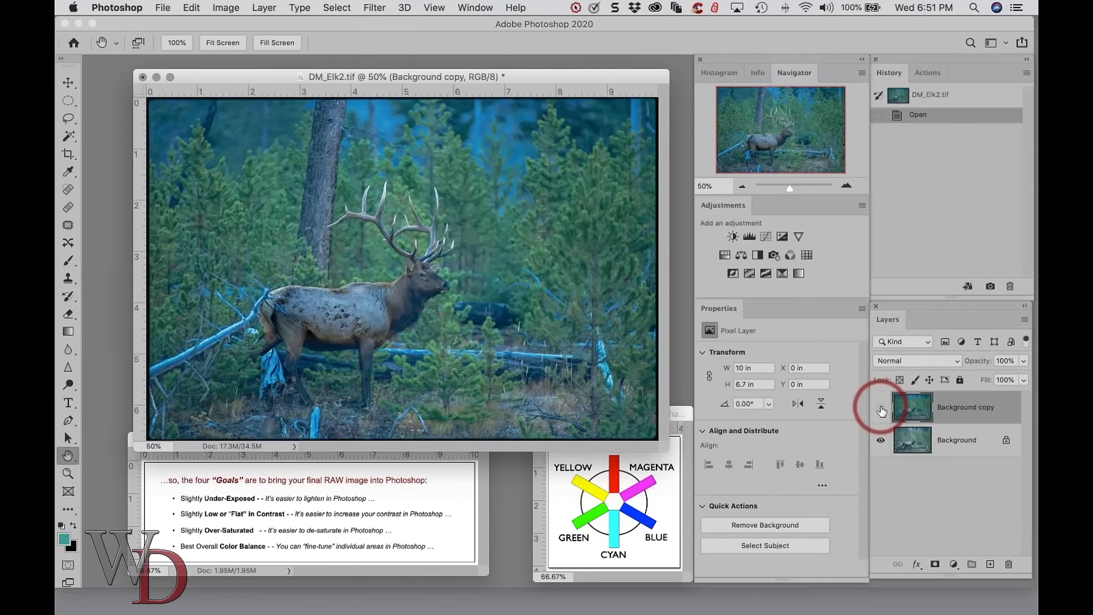
{"action": "left_click", "coordinate": [881, 409]}
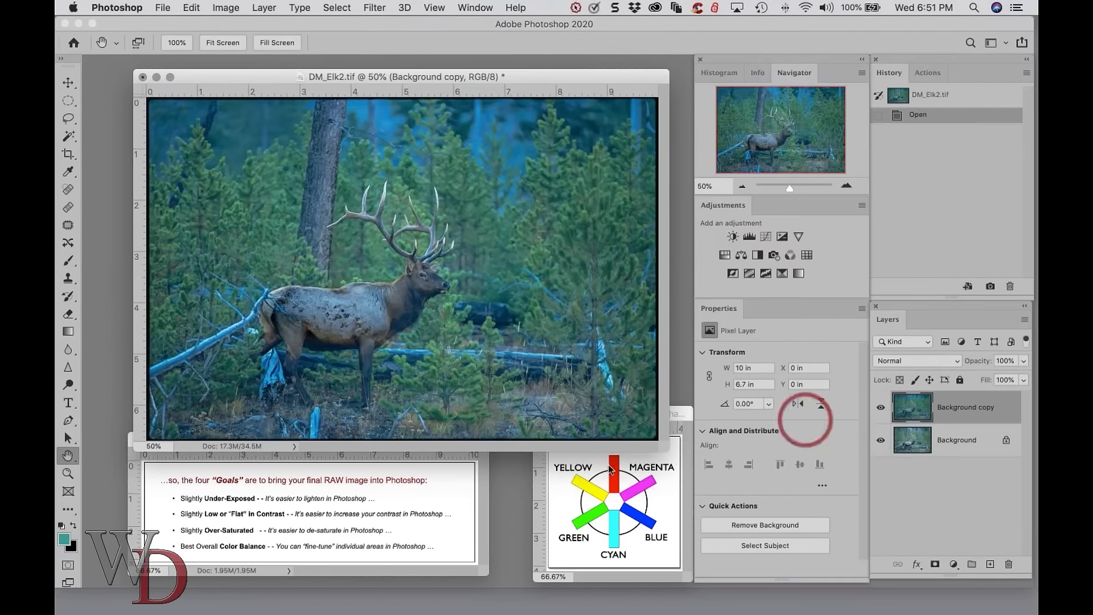
{"action": "left_click", "coordinate": [450, 501]}
{"action": "mouse_move", "coordinate": [371, 439]}
{"action": "left_mouse_down"}
{"action": "mouse_move", "coordinate": [402, 364]}
{"action": "mouse_move", "coordinate": [387, 447]}
{"action": "left_mouse_up"}
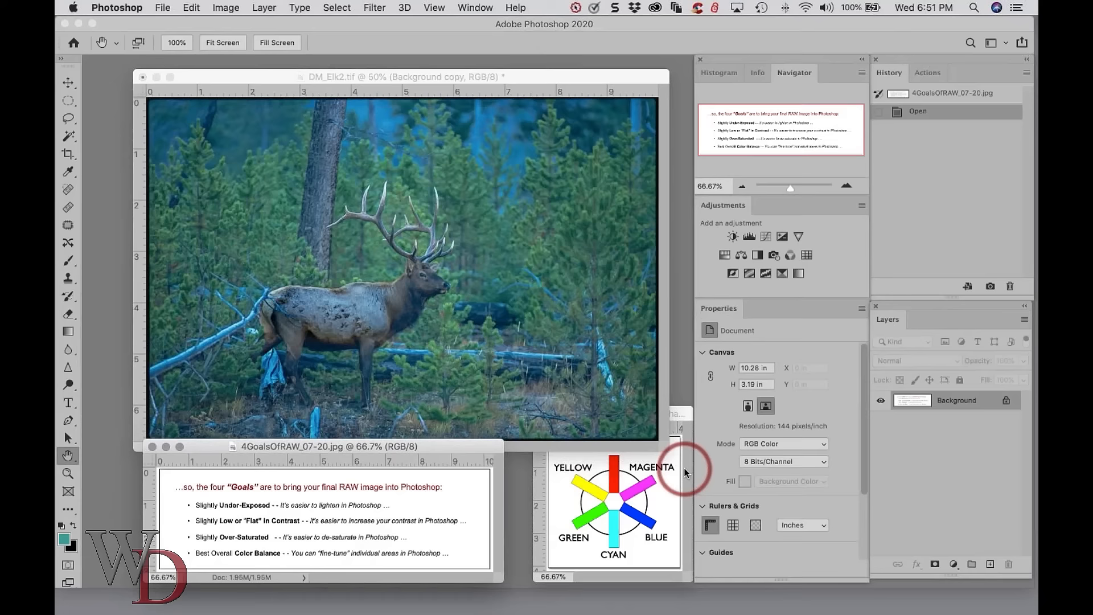
Make DM_Elk2.tif the active document again with its Background copy layer selected
{"action": "left_click", "coordinate": [989, 474]}
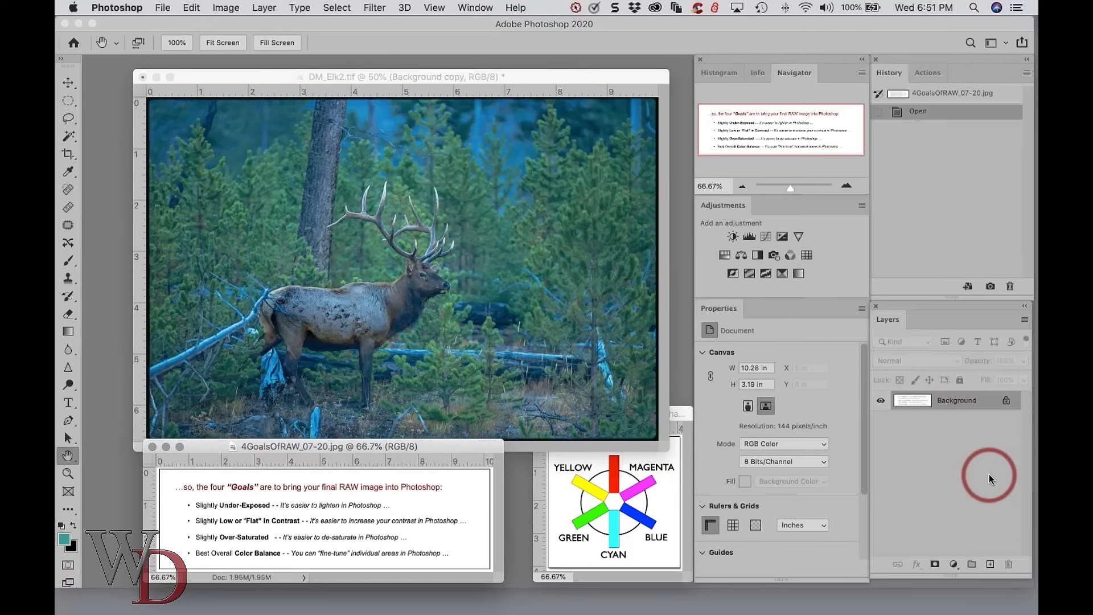
{"action": "left_click", "coordinate": [946, 425]}
{"action": "left_click", "coordinate": [539, 73]}
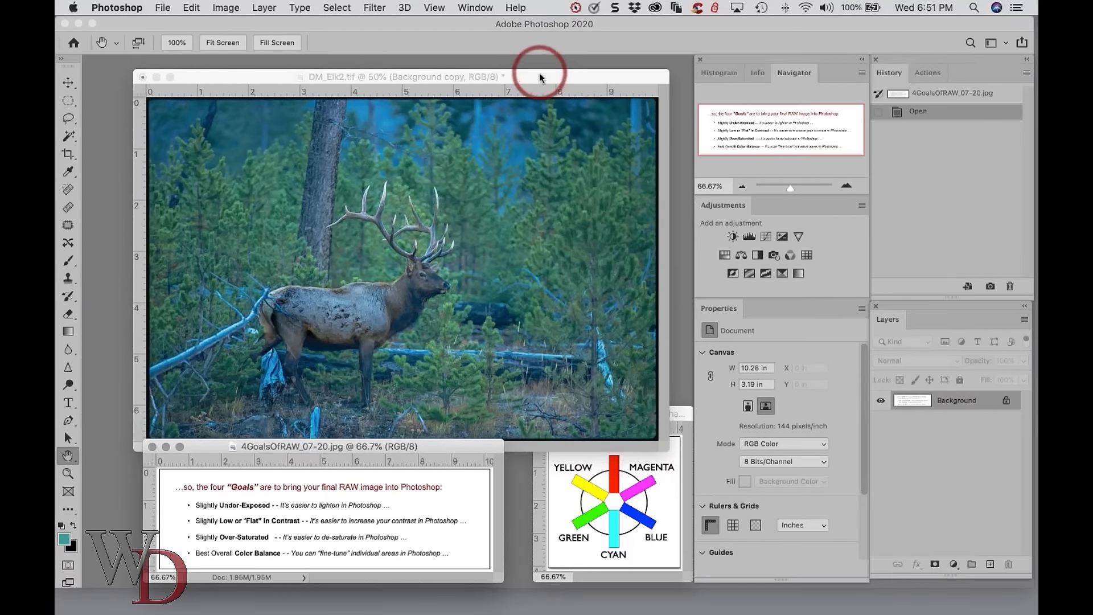
{"action": "left_click", "coordinate": [955, 408]}
{"action": "left_click", "coordinate": [939, 407]}
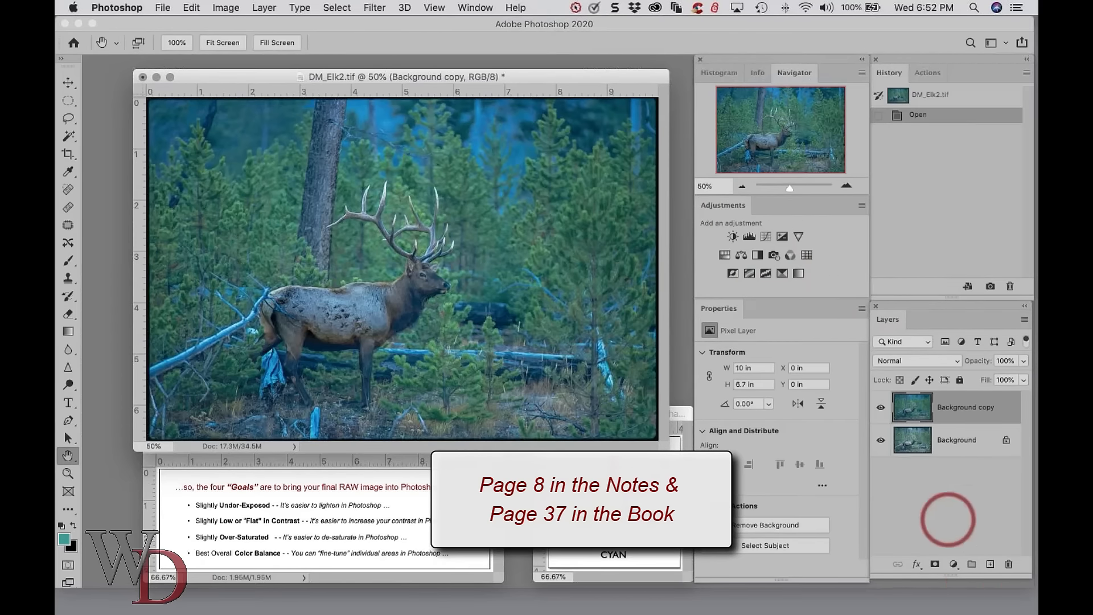
{"action": "left_click", "coordinate": [954, 565]}
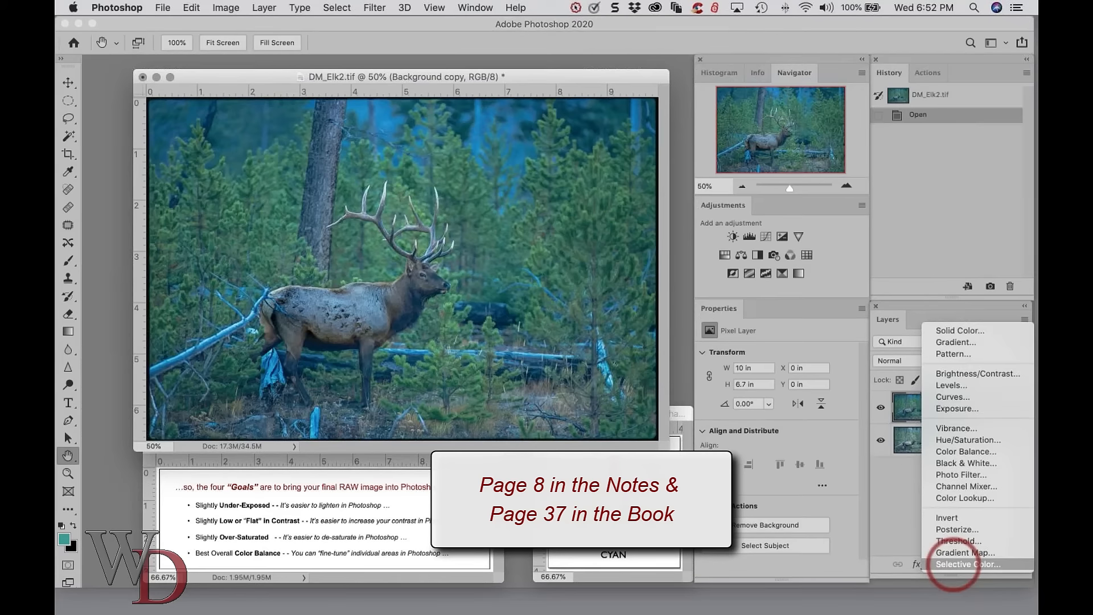
{"action": "left_click", "coordinate": [898, 529]}
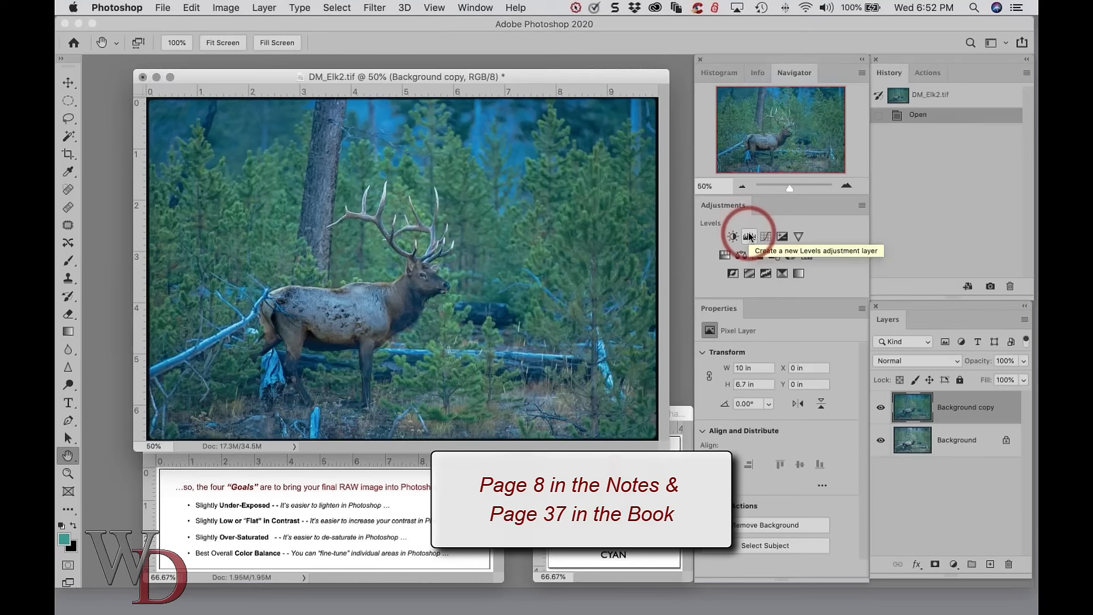
{"action": "left_click", "coordinate": [749, 237]}
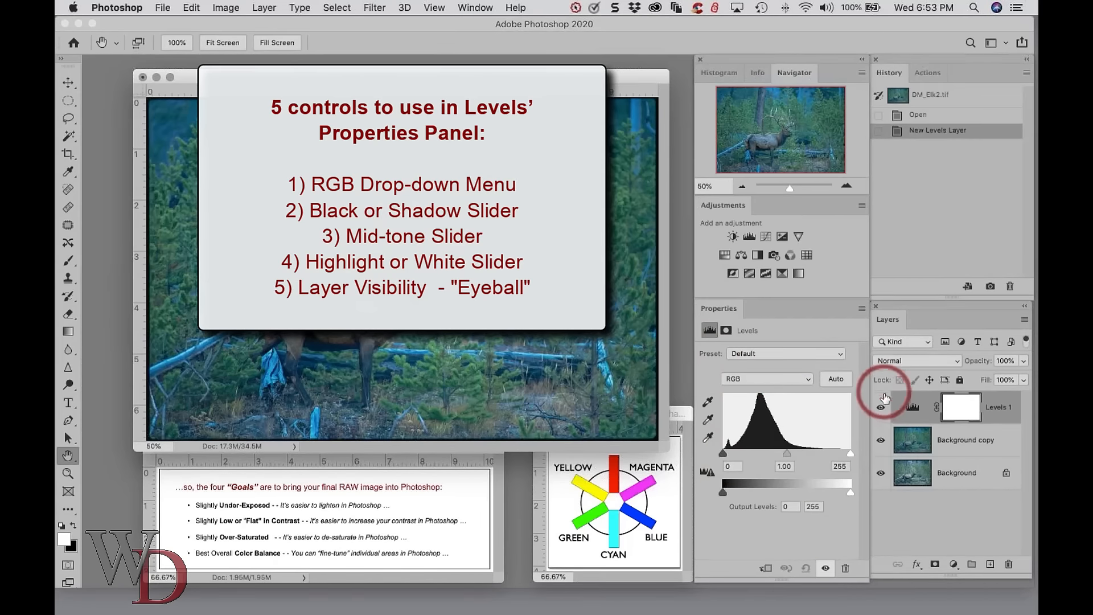
{"action": "left_click", "coordinate": [920, 117]}
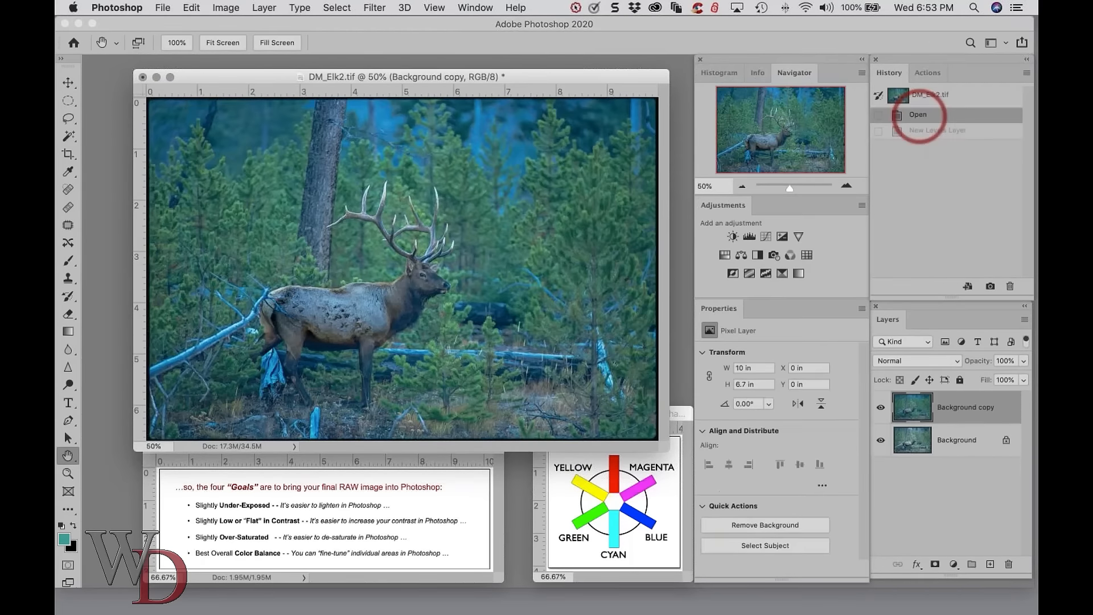
Add a Levels adjustment layer above Background copy, and set its RGB highlight input to 214 while checking the clipping overlay
{"action": "left_click", "coordinate": [749, 237]}
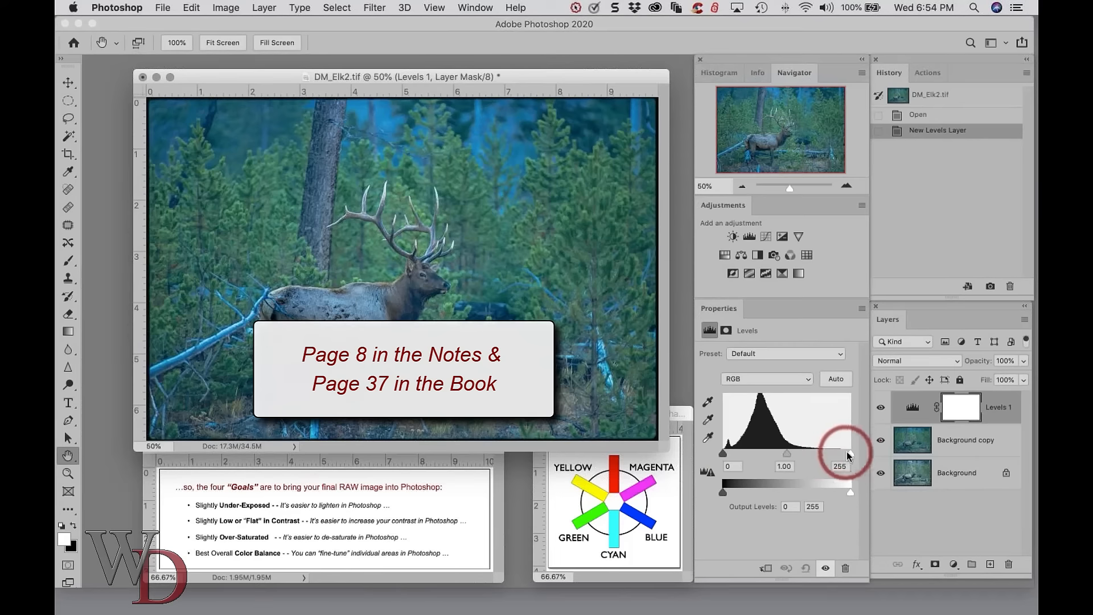
{"action": "left_click", "coordinate": [785, 454]}
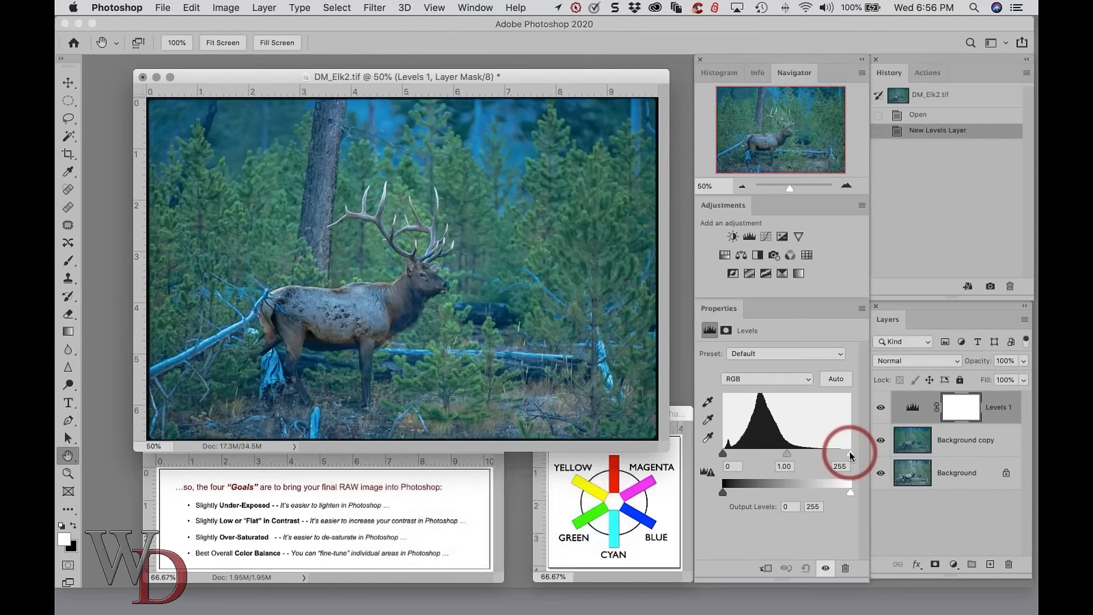
{"action": "left_click_drag", "start_coordinate": [851, 456], "coordinate": [850, 456]}
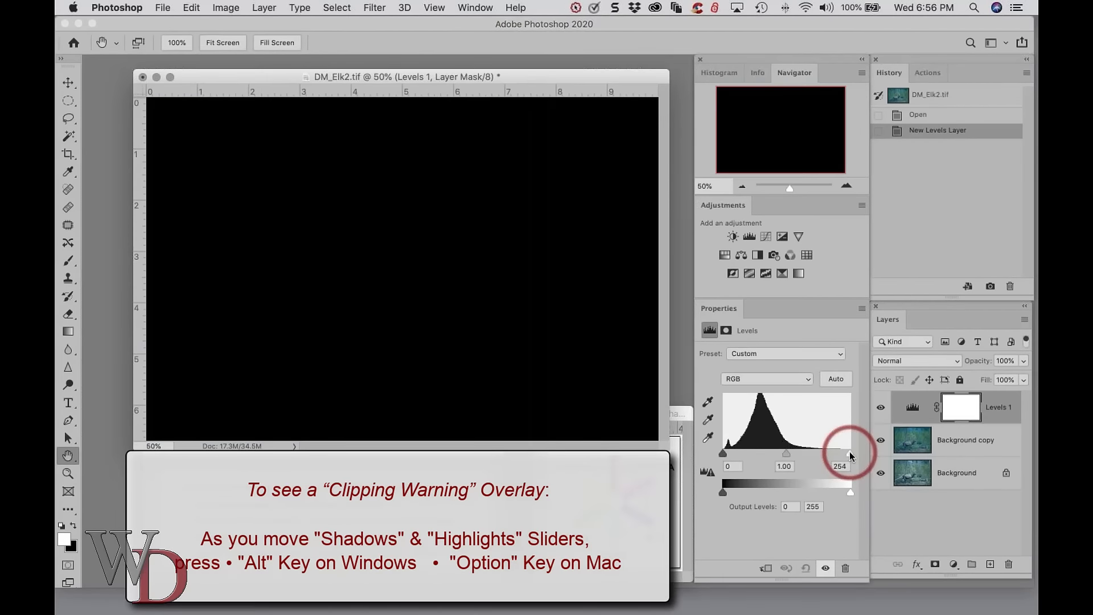
{"action": "left_click_drag", "start_coordinate": [850, 455], "coordinate": [833, 454]}
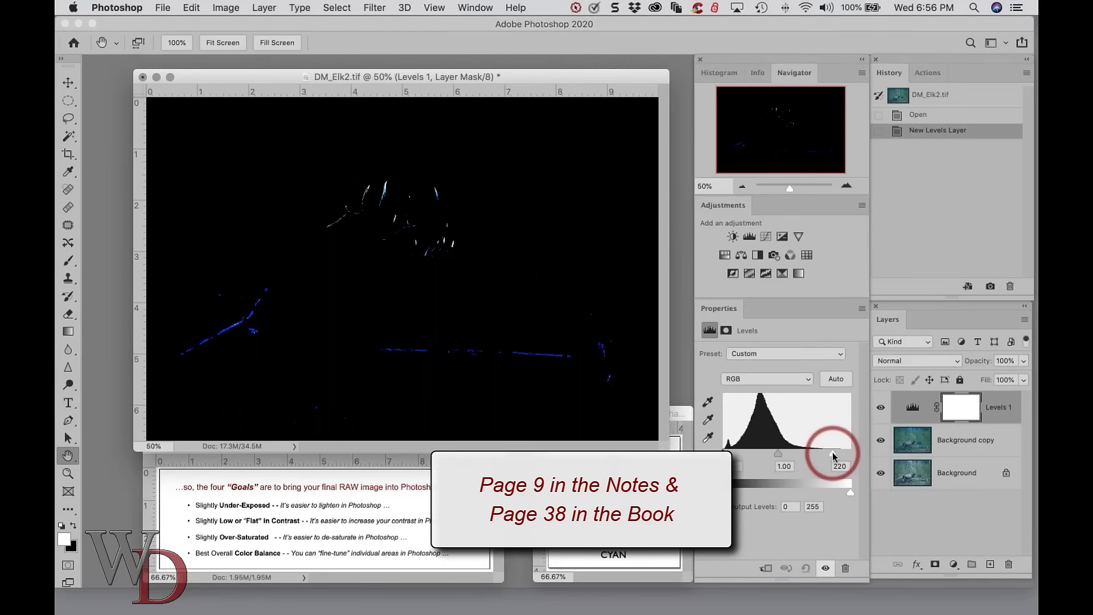
{"action": "left_click_drag", "start_coordinate": [832, 452], "coordinate": [832, 452]}
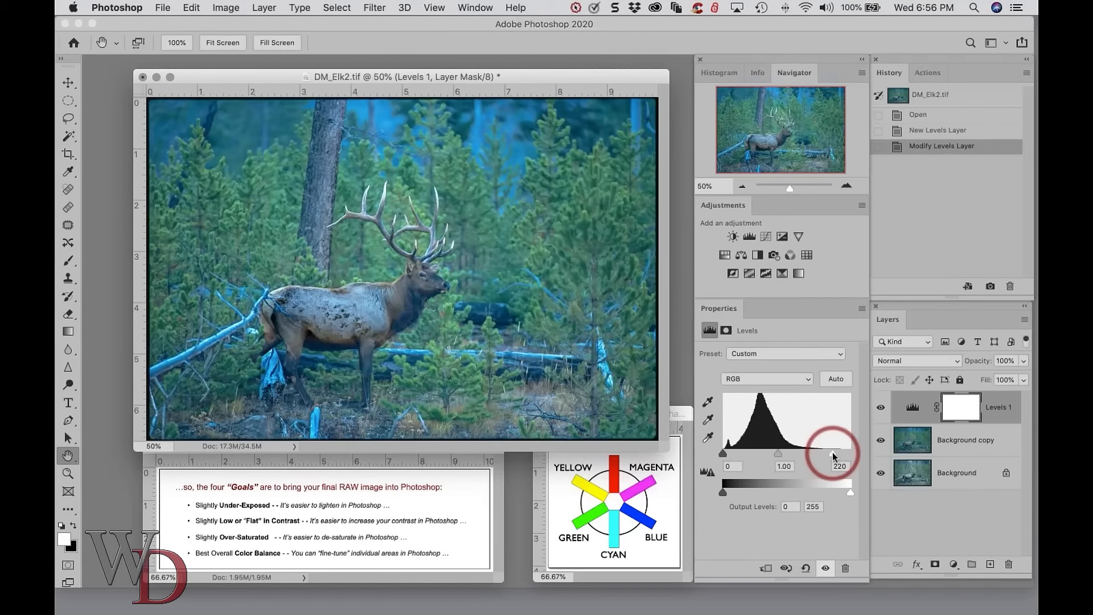
{"action": "left_click", "coordinate": [832, 452], "text": "alt"}
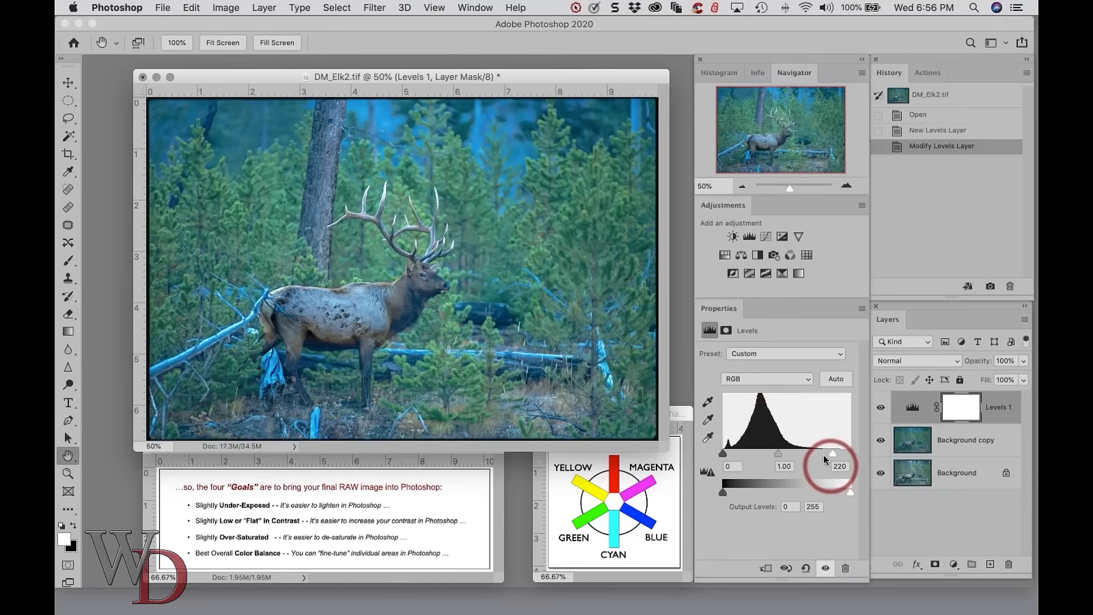
{"action": "left_click_drag", "start_coordinate": [830, 452], "coordinate": [829, 453]}
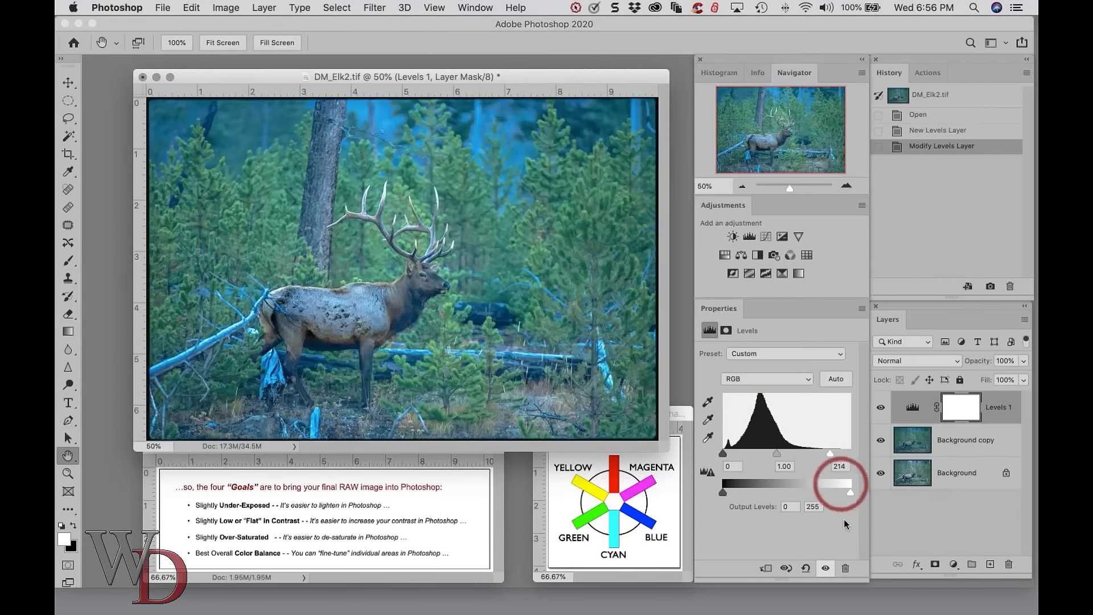
{"action": "left_click", "coordinate": [825, 570]}
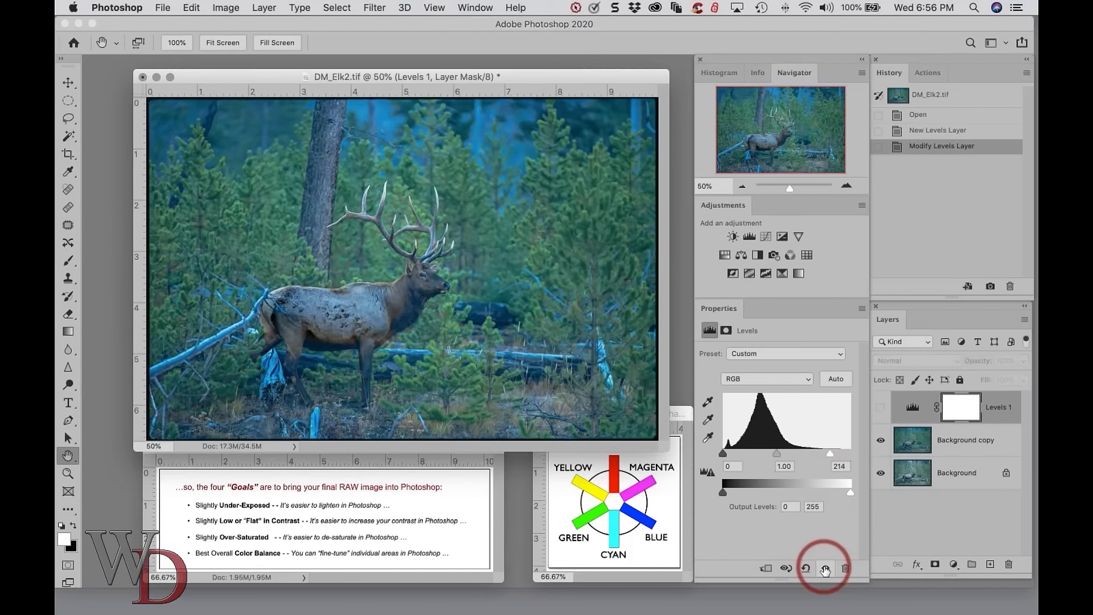
{"action": "left_click", "coordinate": [825, 569]}
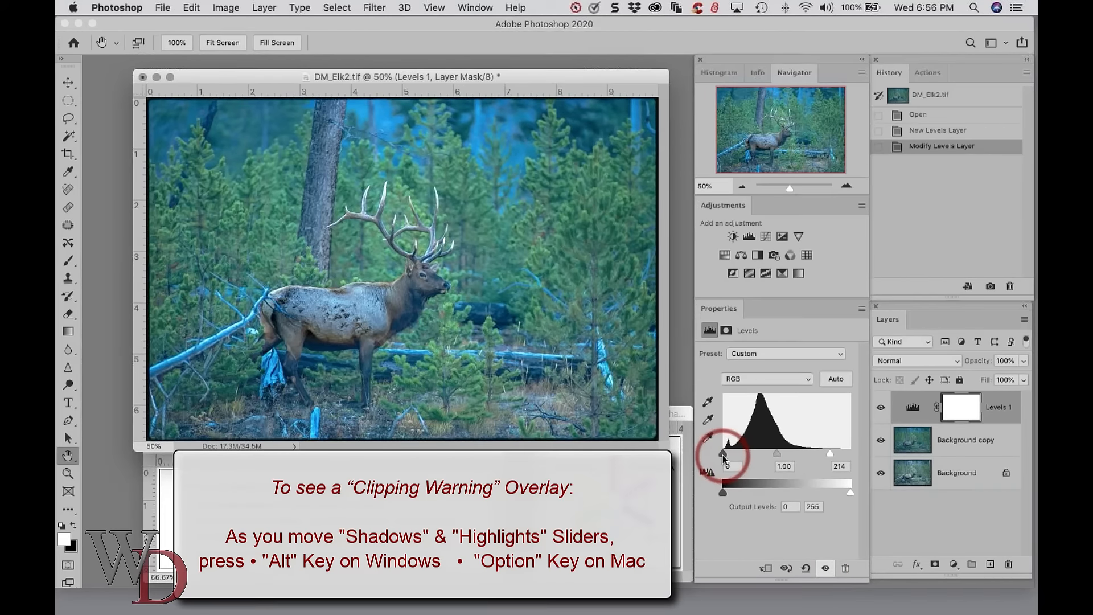
Raise the RGB shadow input of the Levels layer to 22 with the clipping overlay, and compare before and after
{"action": "left_click", "coordinate": [724, 455], "text": "alt"}
{"action": "left_click_drag", "start_coordinate": [724, 455], "coordinate": [726, 458]}
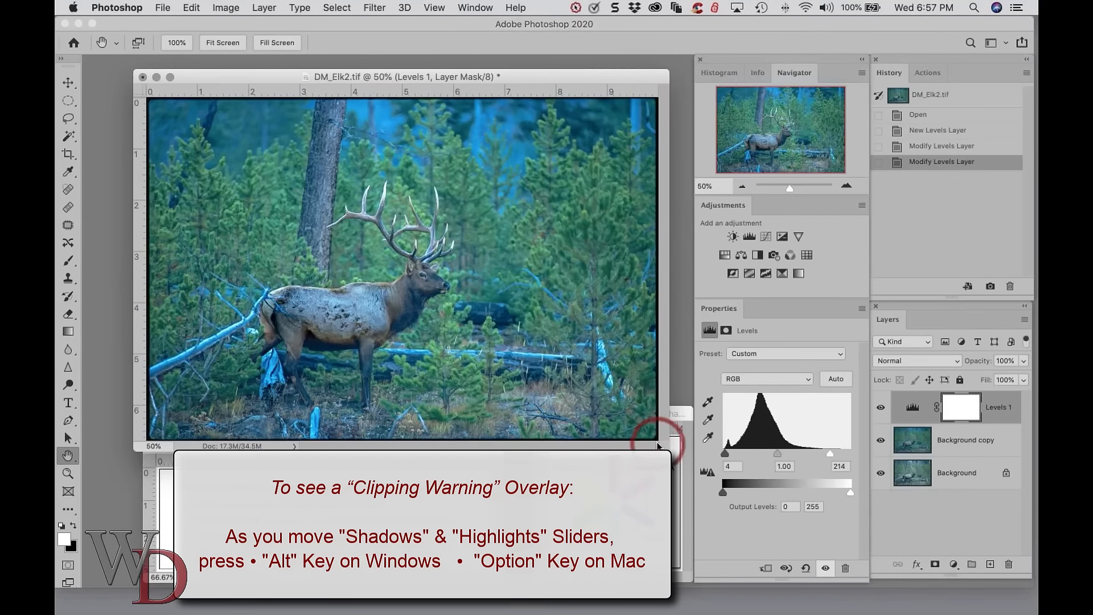
{"action": "left_click", "coordinate": [725, 455], "text": "alt"}
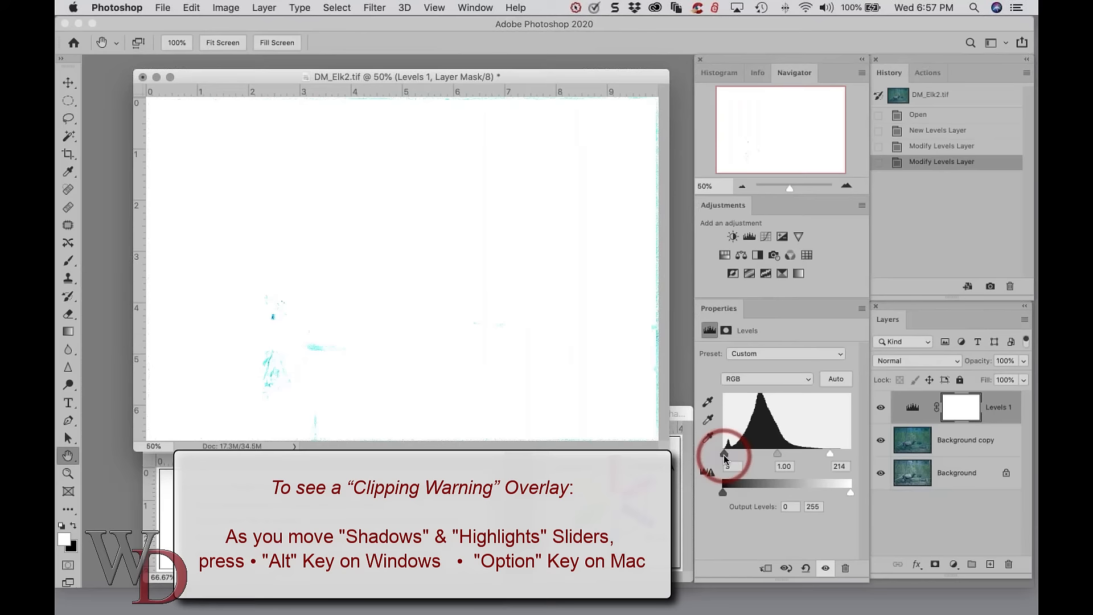
{"action": "left_click_drag", "start_coordinate": [725, 455], "coordinate": [734, 457]}
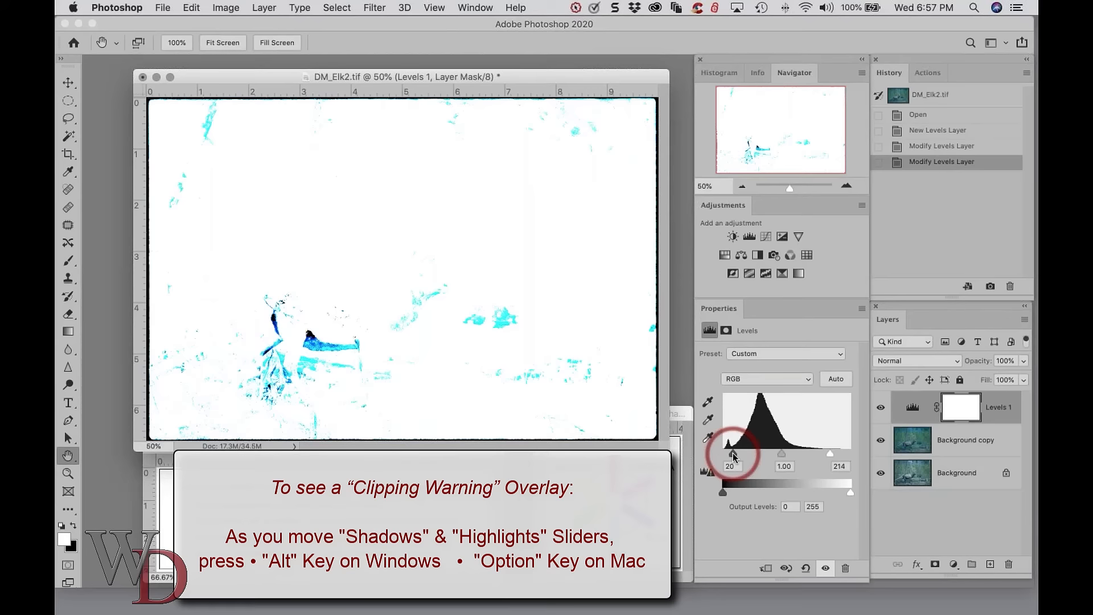
{"action": "left_click_drag", "start_coordinate": [734, 454], "coordinate": [735, 454]}
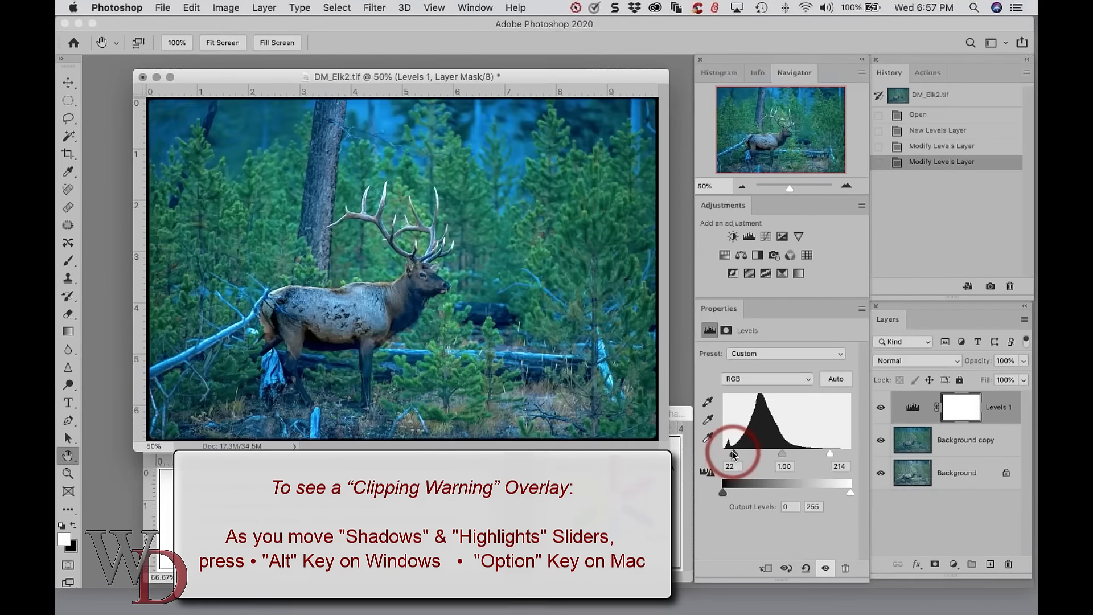
{"action": "left_click", "coordinate": [826, 568]}
{"action": "left_click", "coordinate": [826, 568]}
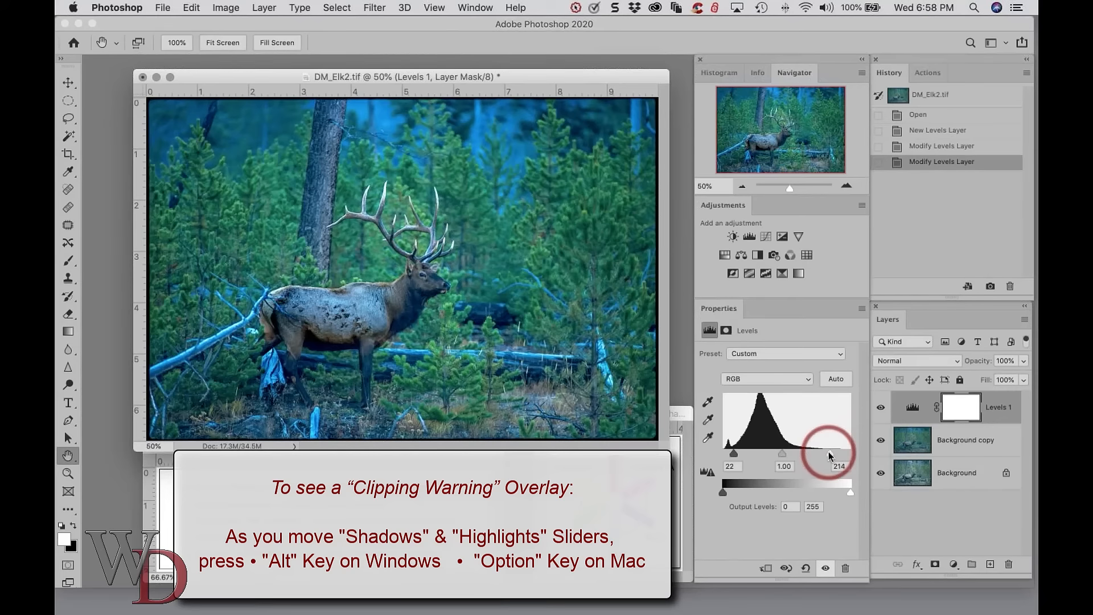
Lower the RGB highlight input of the Levels layer to 191, check clipping, and compare before and after
{"action": "left_click_drag", "start_coordinate": [829, 452], "coordinate": [818, 453]}
{"action": "left_click", "coordinate": [819, 452], "text": "alt"}
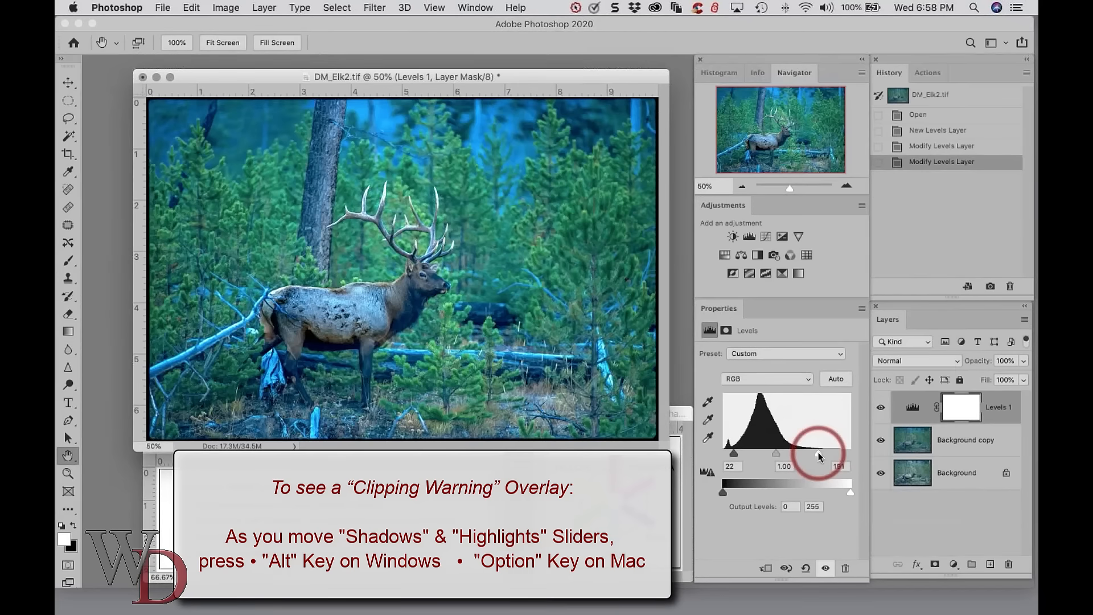
{"action": "left_click", "coordinate": [818, 452], "text": "alt"}
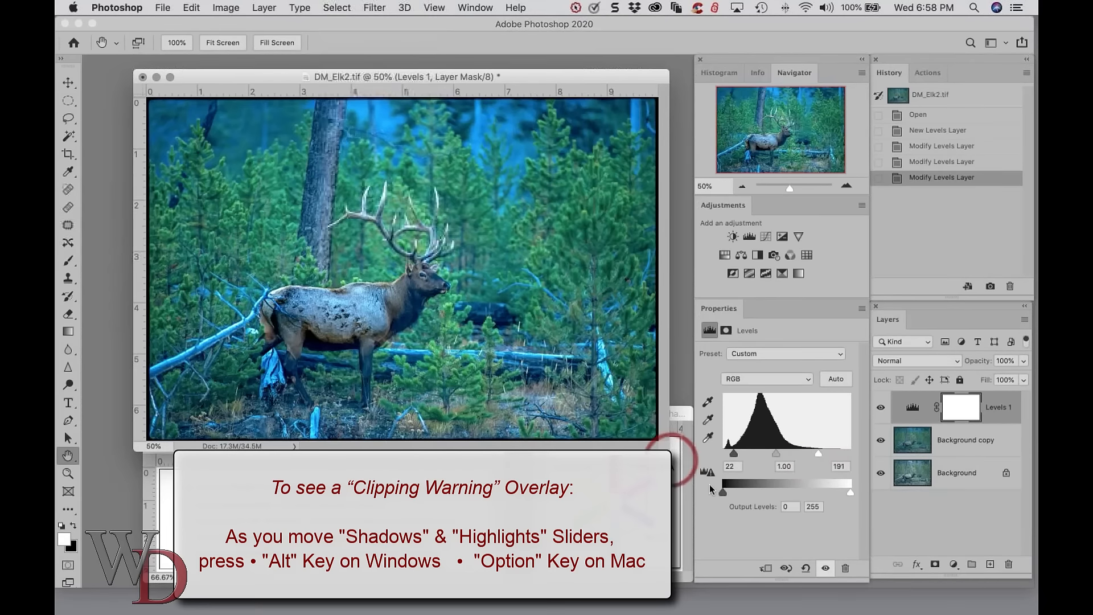
{"action": "left_click", "coordinate": [825, 568]}
{"action": "left_click", "coordinate": [825, 569]}
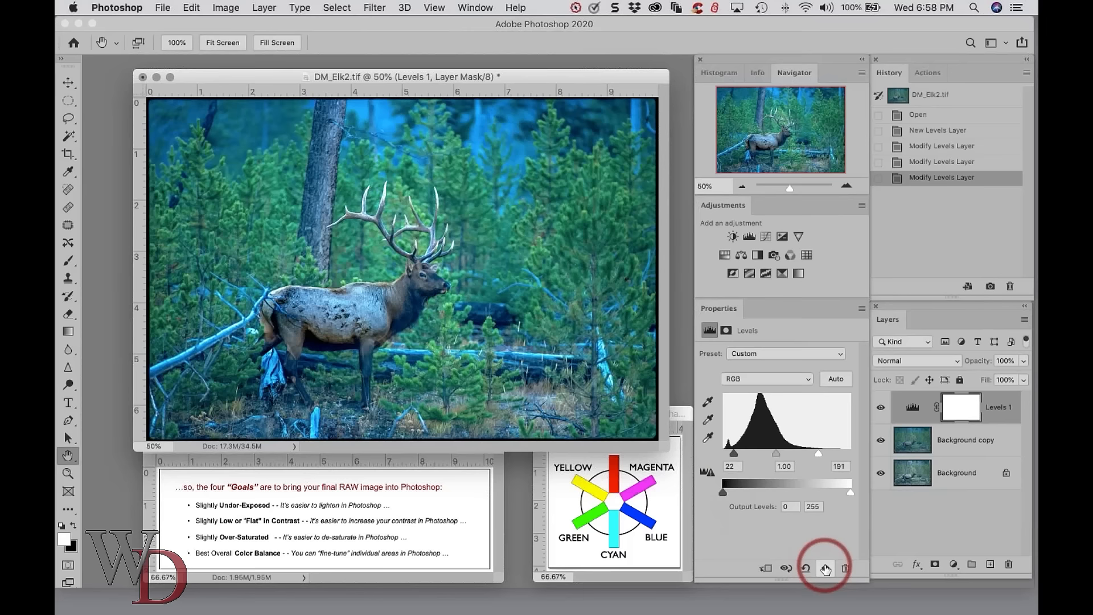
Review the Levels edits by stepping through the history states from Open to the latest Modify Levels Layer
{"action": "left_click", "coordinate": [918, 115]}
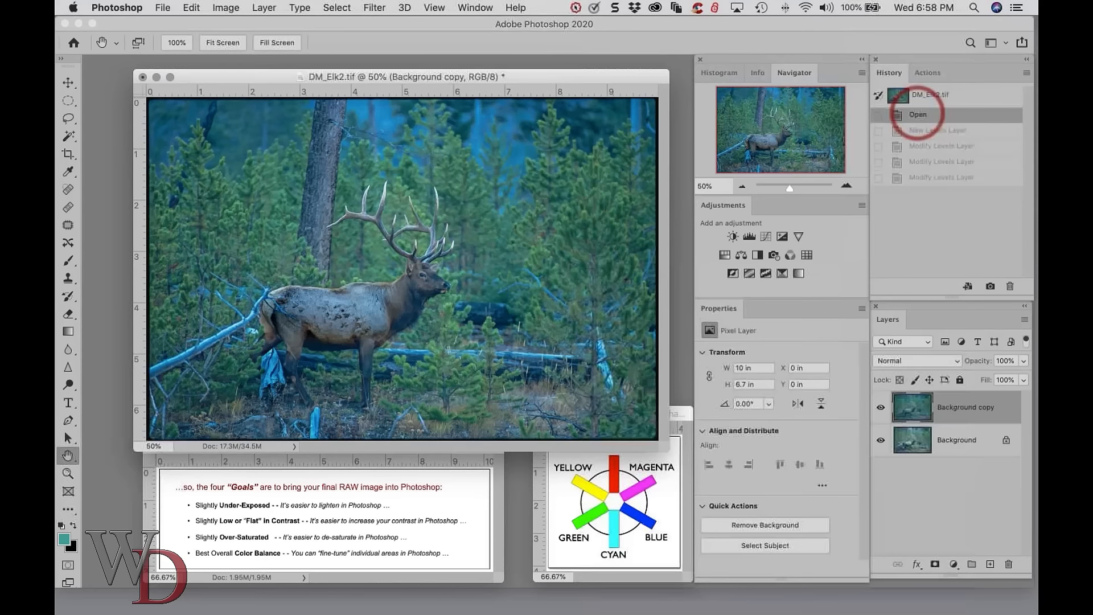
{"action": "left_click", "coordinate": [925, 131]}
{"action": "left_click", "coordinate": [922, 162]}
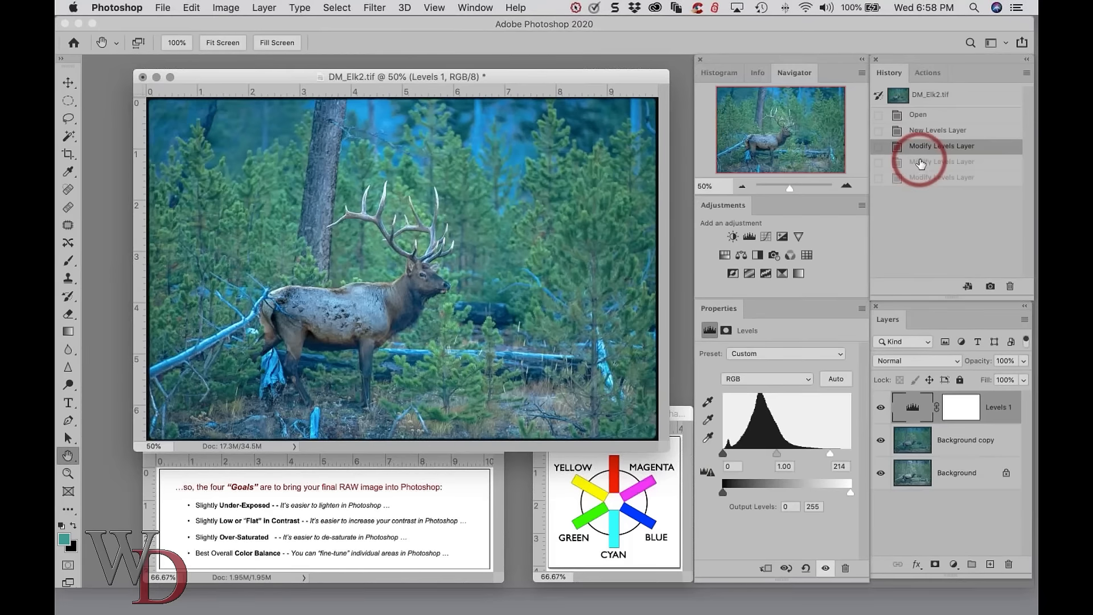
{"action": "left_click", "coordinate": [918, 177]}
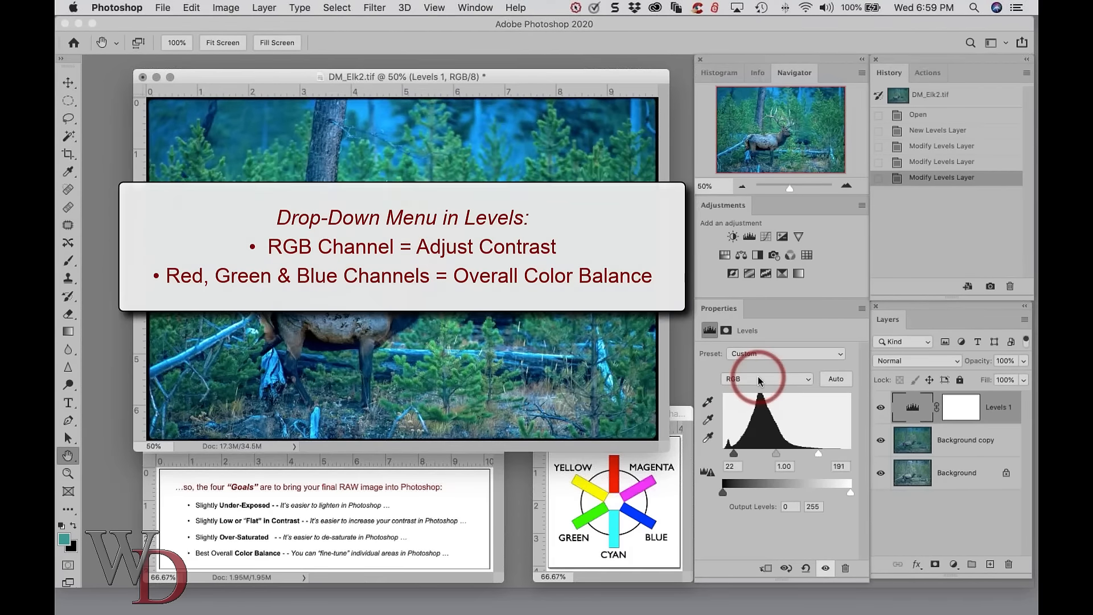
Set the Blue channel's mid-tone level to 0.87 in the Levels layer
{"action": "left_click", "coordinate": [809, 380]}
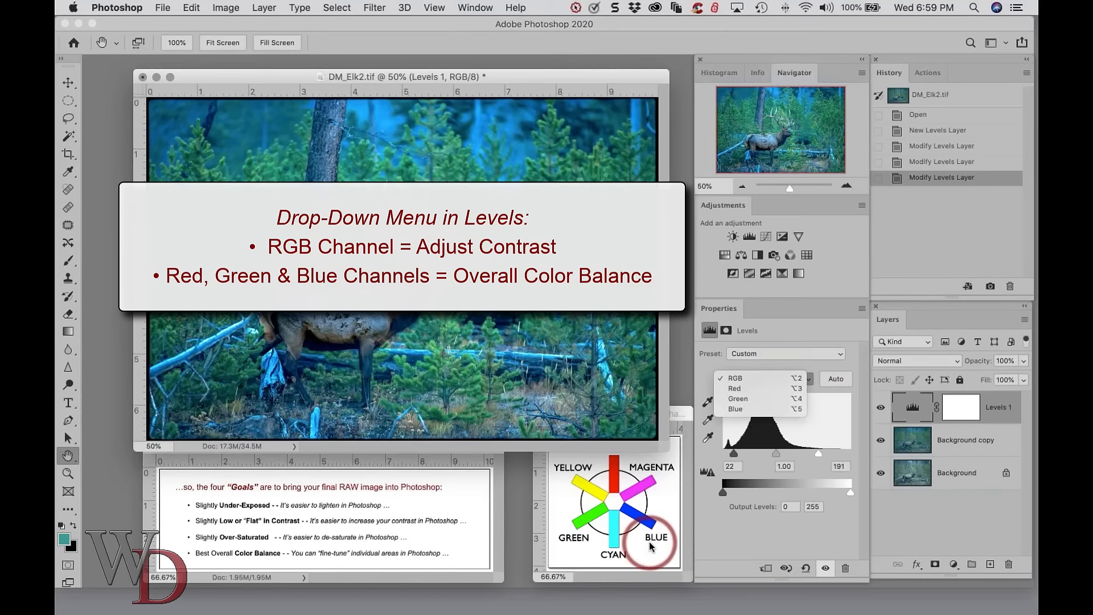
{"action": "left_click", "coordinate": [744, 410]}
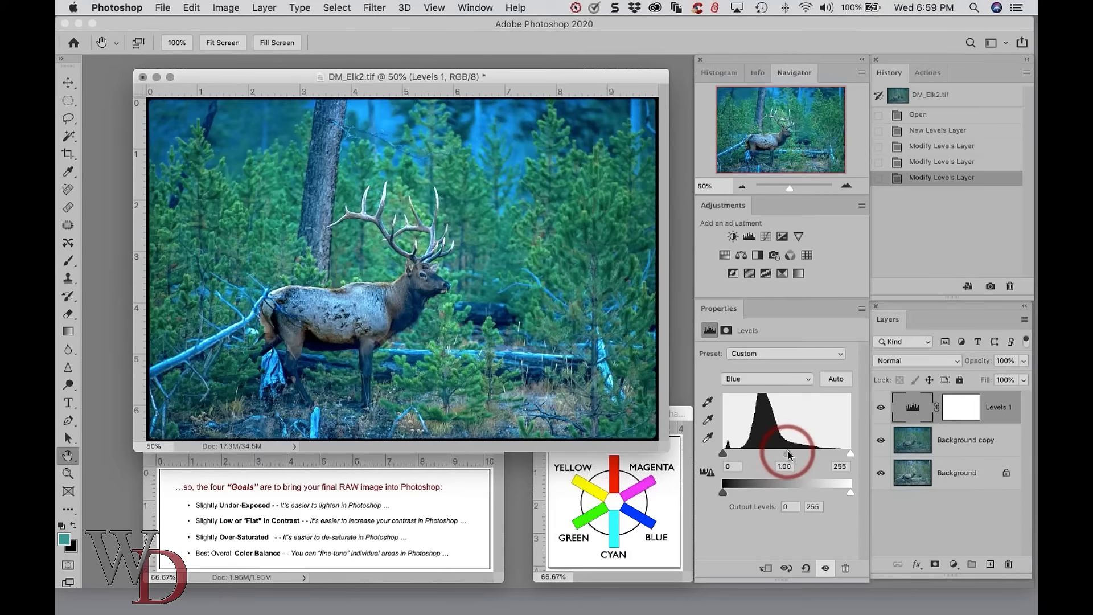
{"action": "left_click_drag", "start_coordinate": [791, 450], "coordinate": [792, 449]}
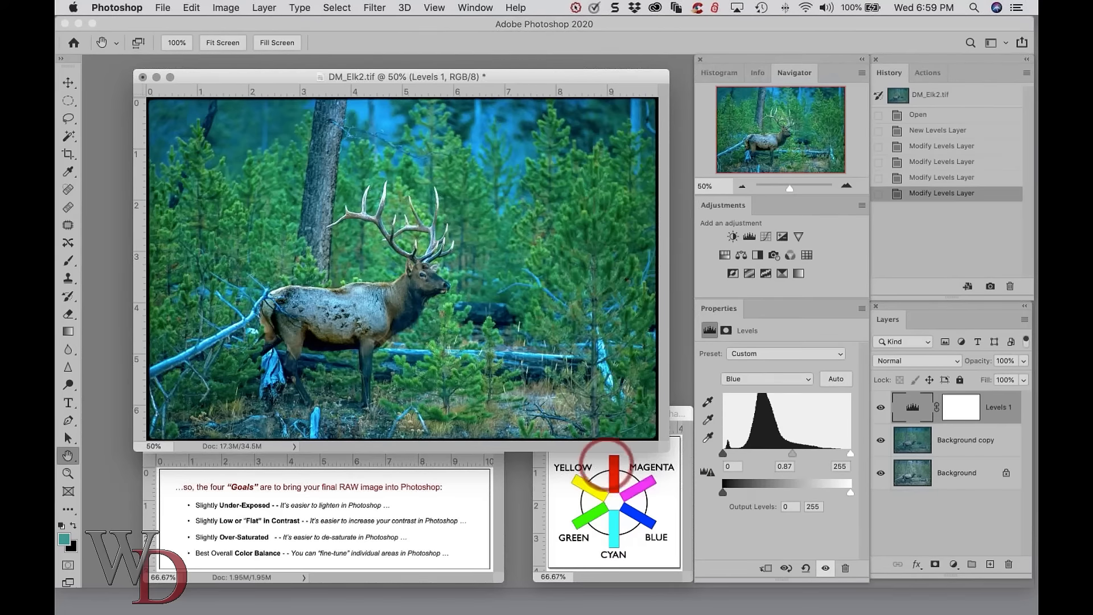
Set the Red channel's mid-tone level to 1.07, and toggle the Levels layer off and on to compare
{"action": "left_click", "coordinate": [733, 381]}
{"action": "left_click", "coordinate": [739, 357]}
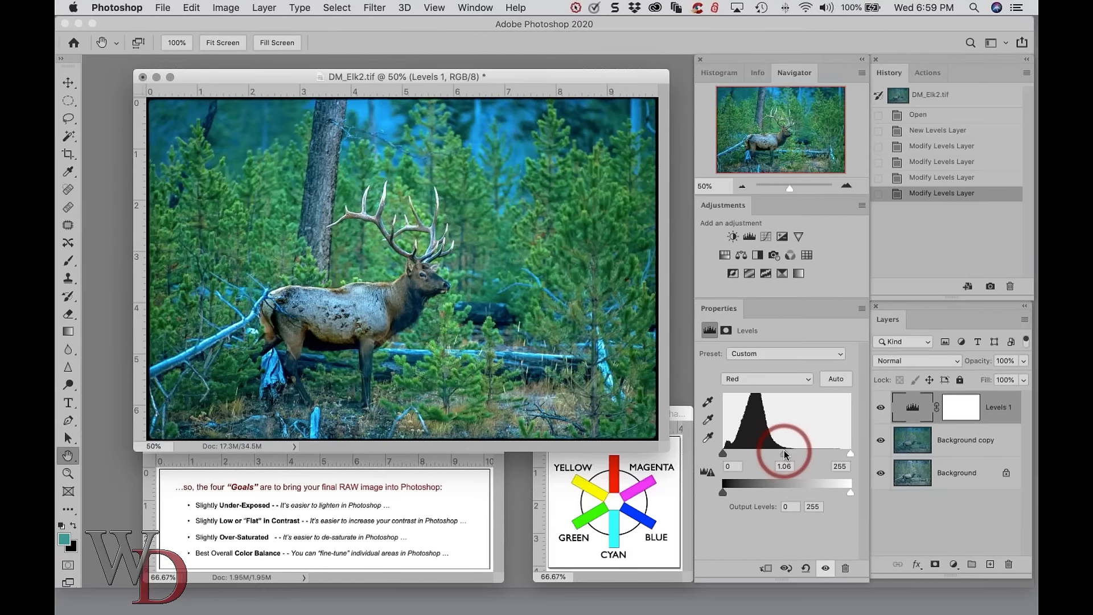
{"action": "left_click_drag", "start_coordinate": [784, 451], "coordinate": [783, 451]}
{"action": "left_click", "coordinate": [825, 569]}
{"action": "left_click", "coordinate": [825, 568]}
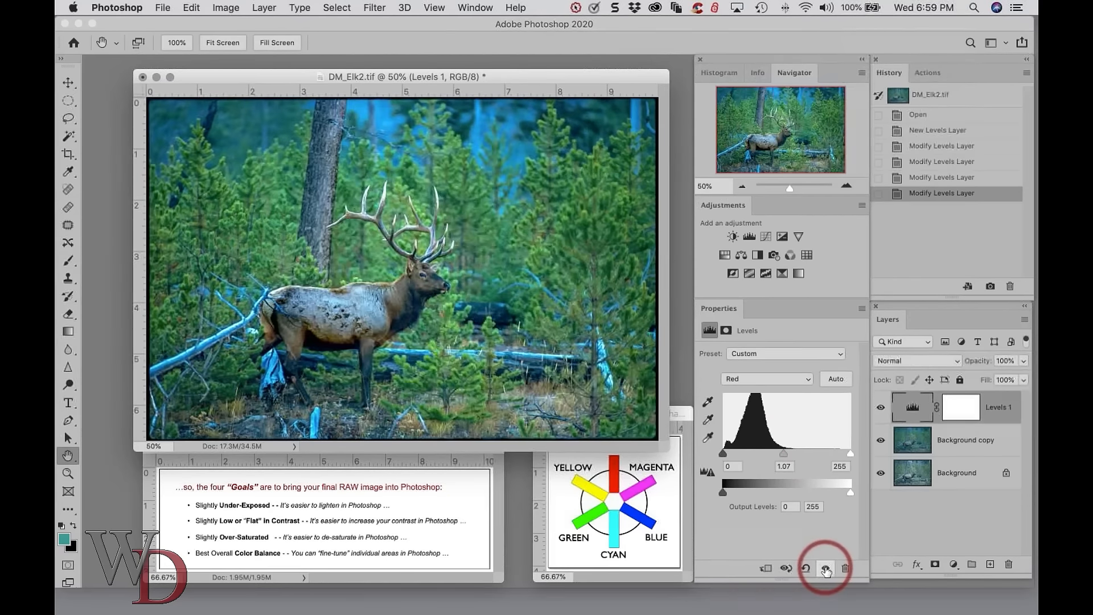
Set the Blue channel's mid-tone level to 0.84 in the Levels layer, and toggle the layer's effect to compare
{"action": "left_click", "coordinate": [743, 379]}
{"action": "left_click", "coordinate": [735, 399]}
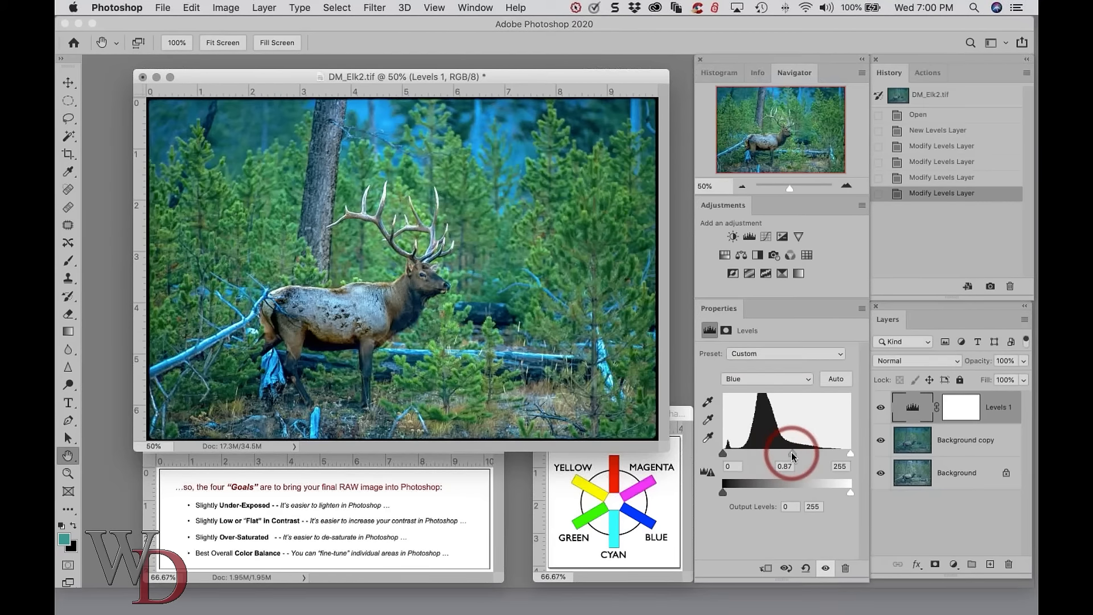
{"action": "mouse_move", "coordinate": [792, 452]}
{"action": "left_mouse_down"}
{"action": "mouse_move", "coordinate": [825, 449]}
{"action": "mouse_move", "coordinate": [791, 453]}
{"action": "left_mouse_up"}
{"action": "left_click_drag", "start_coordinate": [791, 453], "coordinate": [793, 452]}
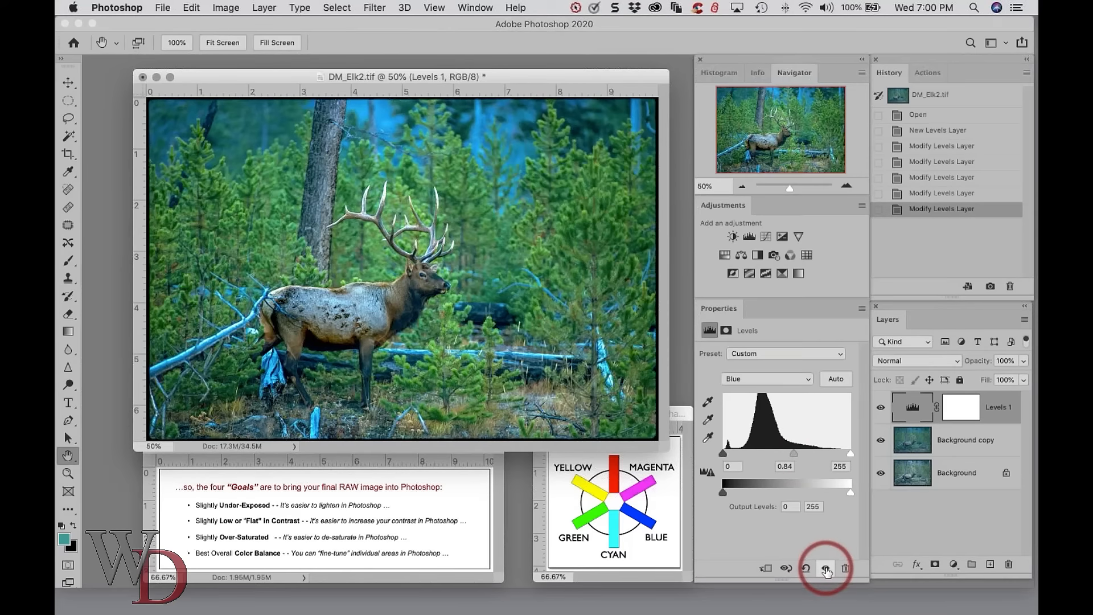
{"action": "left_click", "coordinate": [826, 568]}
{"action": "left_click", "coordinate": [826, 569]}
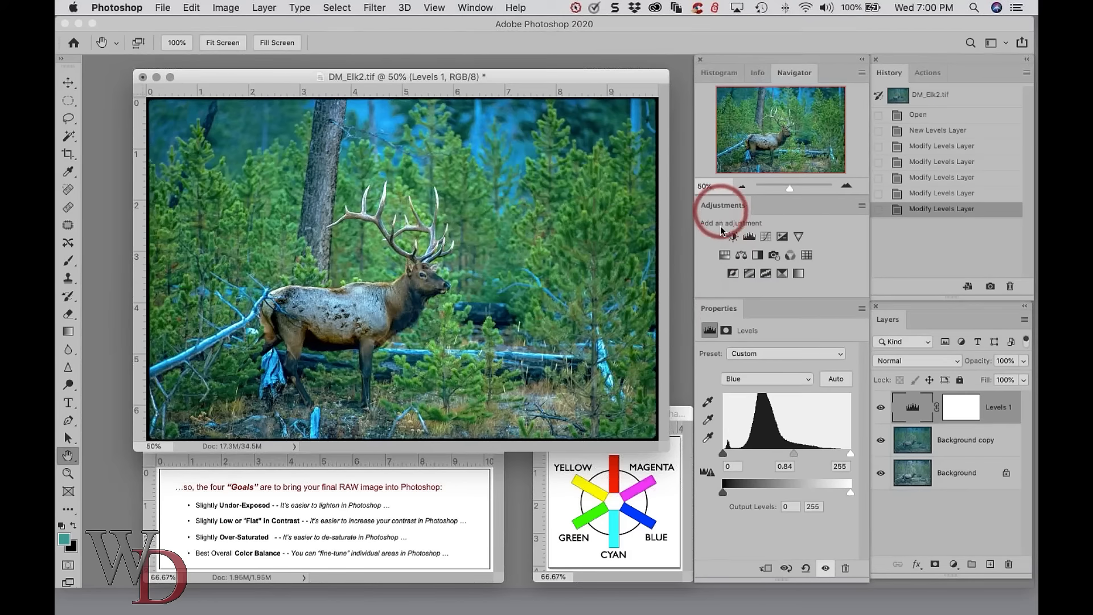
Add a Hue/Saturation adjustment layer above Levels 1, view its color ranges, and keep Master selected
{"action": "left_click", "coordinate": [723, 256]}
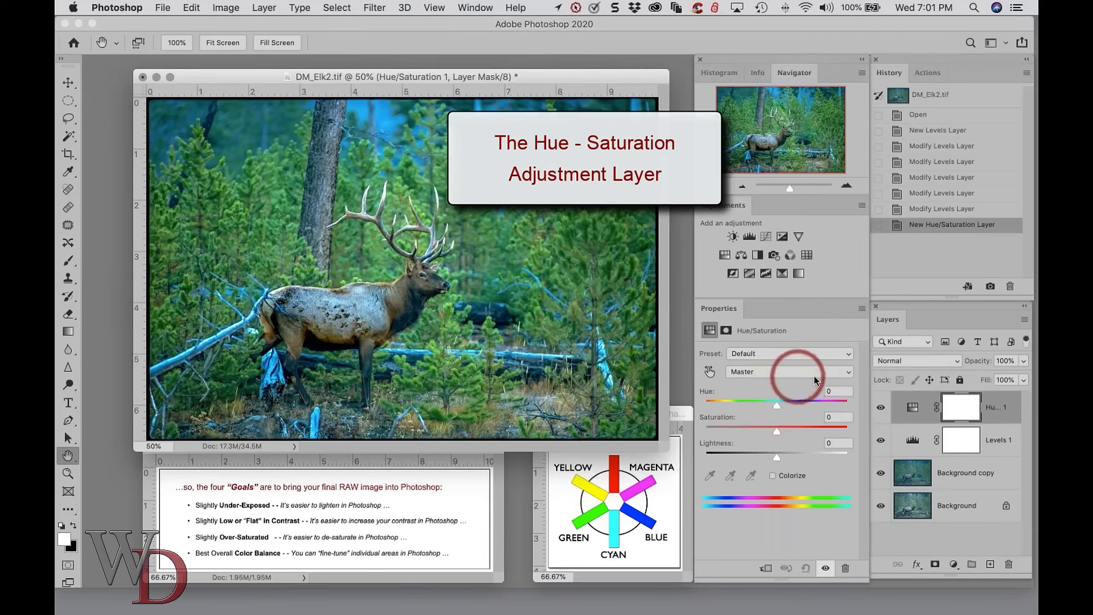
{"action": "left_click", "coordinate": [847, 372]}
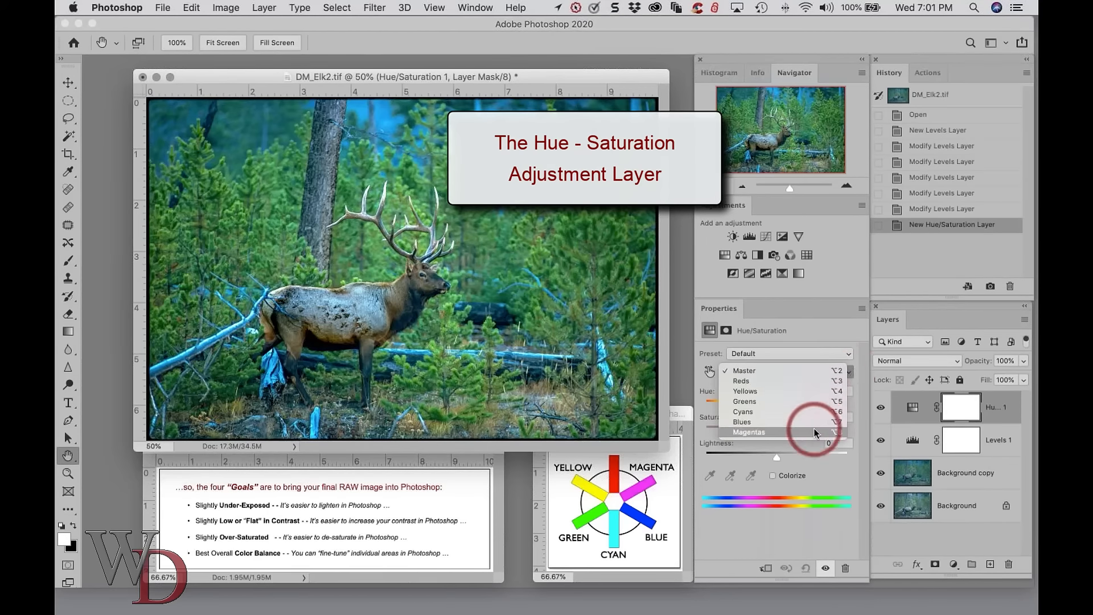
{"action": "left_click", "coordinate": [828, 375]}
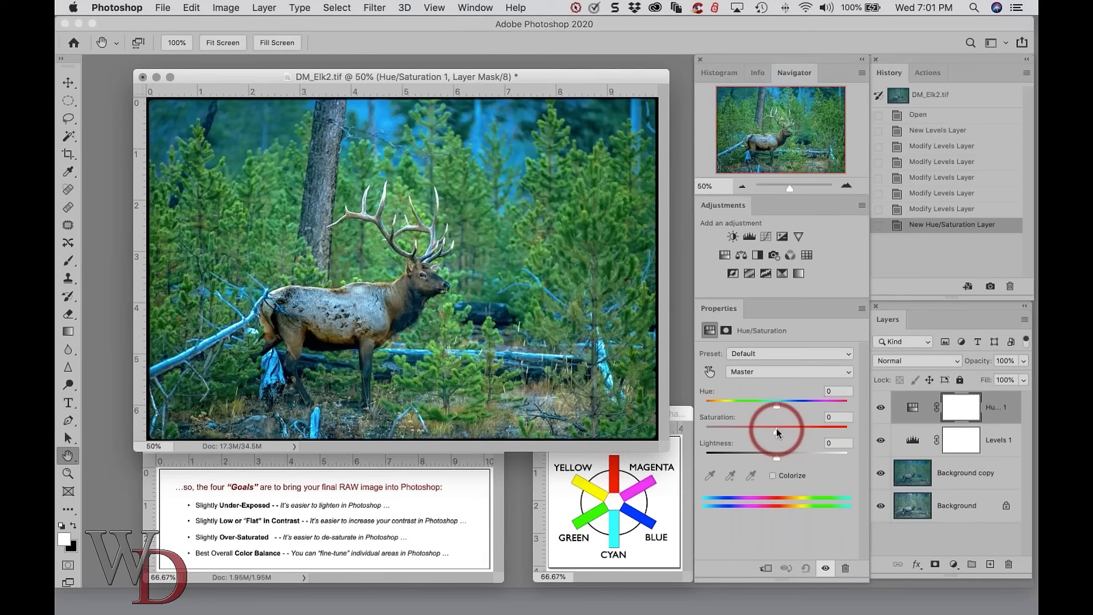
Try the extremes of the Master saturation at -100 and about +77, and return it to 0
{"action": "left_click_drag", "start_coordinate": [777, 429], "coordinate": [649, 428]}
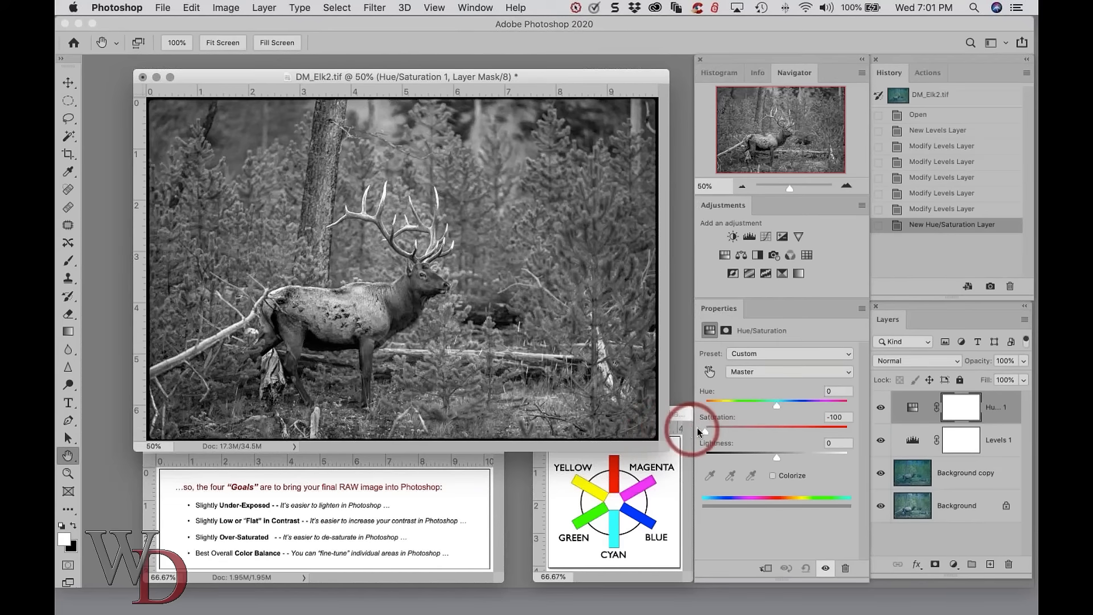
{"action": "left_click_drag", "start_coordinate": [705, 428], "coordinate": [831, 422]}
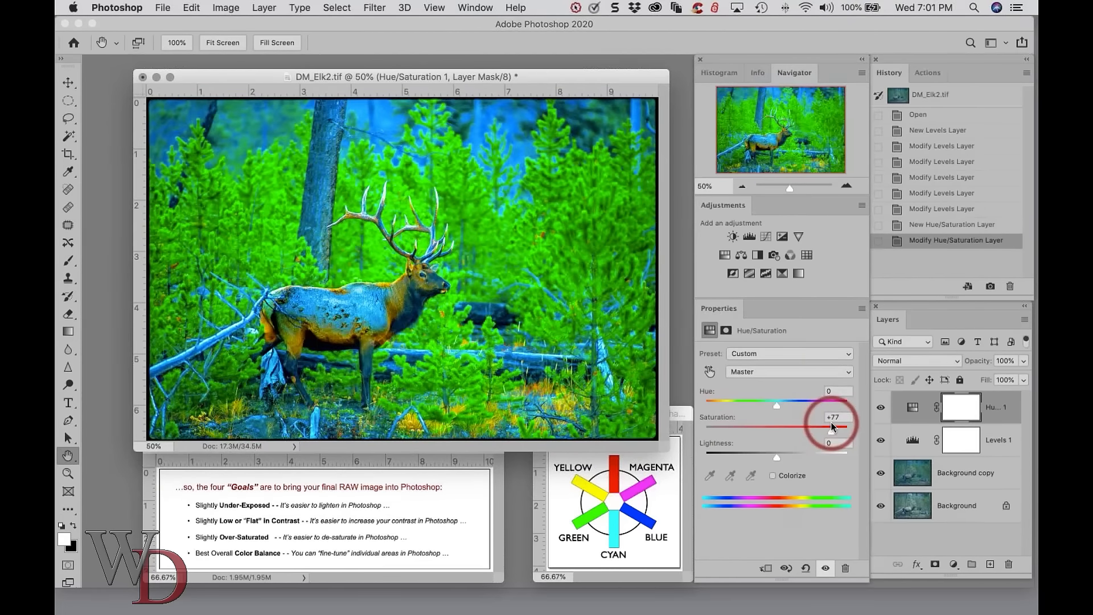
{"action": "left_click_drag", "start_coordinate": [831, 429], "coordinate": [777, 429]}
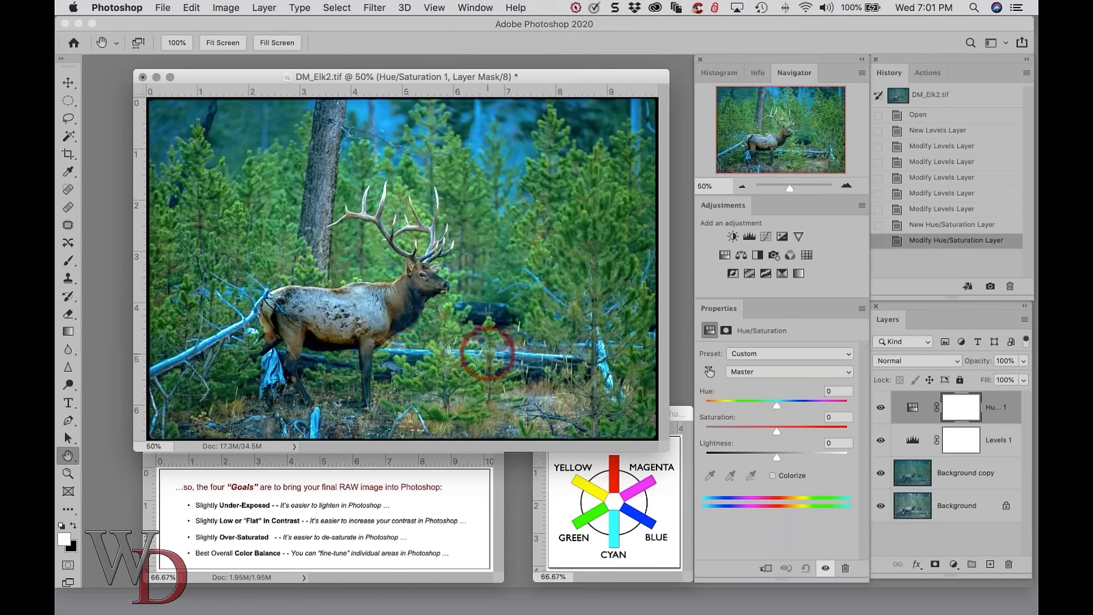
Reduce the saturation of the Cyans to -32 in the Hue/Saturation layer
{"action": "left_click", "coordinate": [773, 371]}
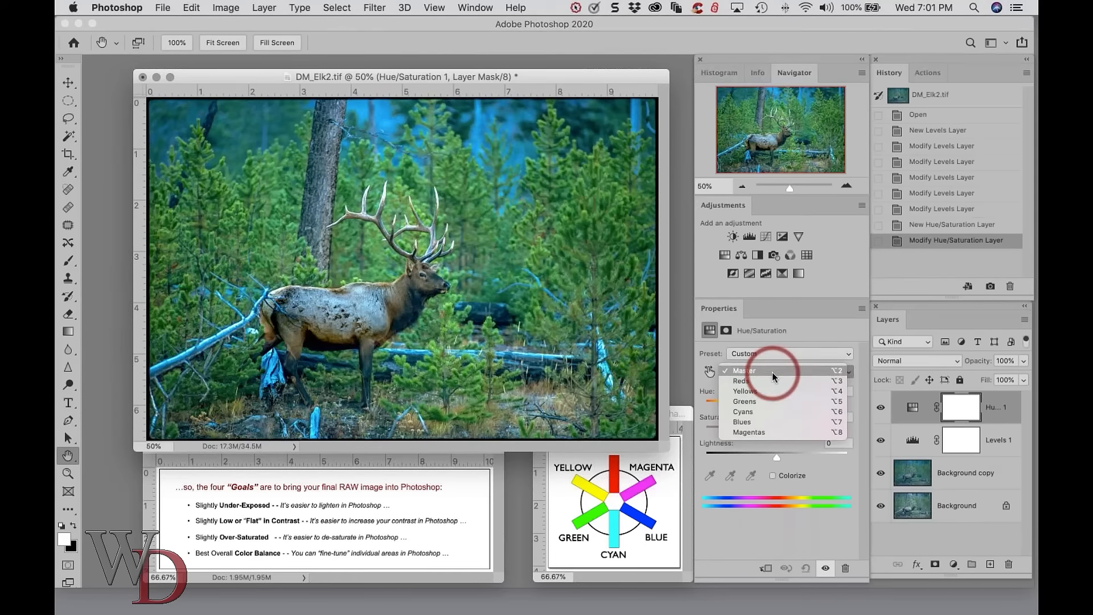
{"action": "left_click", "coordinate": [760, 412]}
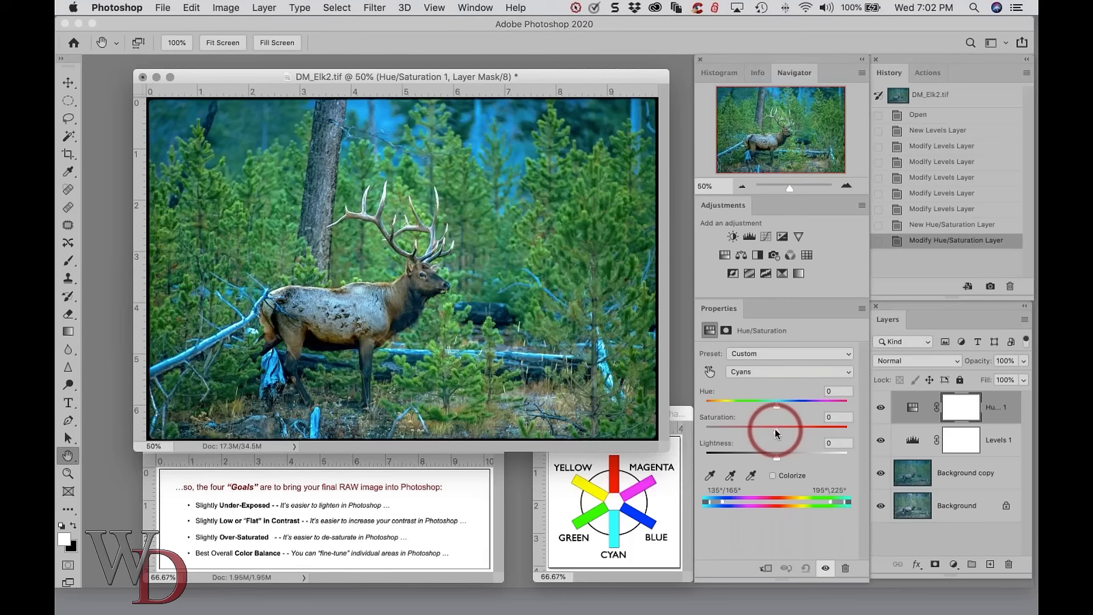
{"action": "mouse_move", "coordinate": [775, 429]}
{"action": "left_mouse_down"}
{"action": "mouse_move", "coordinate": [822, 426]}
{"action": "mouse_move", "coordinate": [753, 427]}
{"action": "left_mouse_up"}
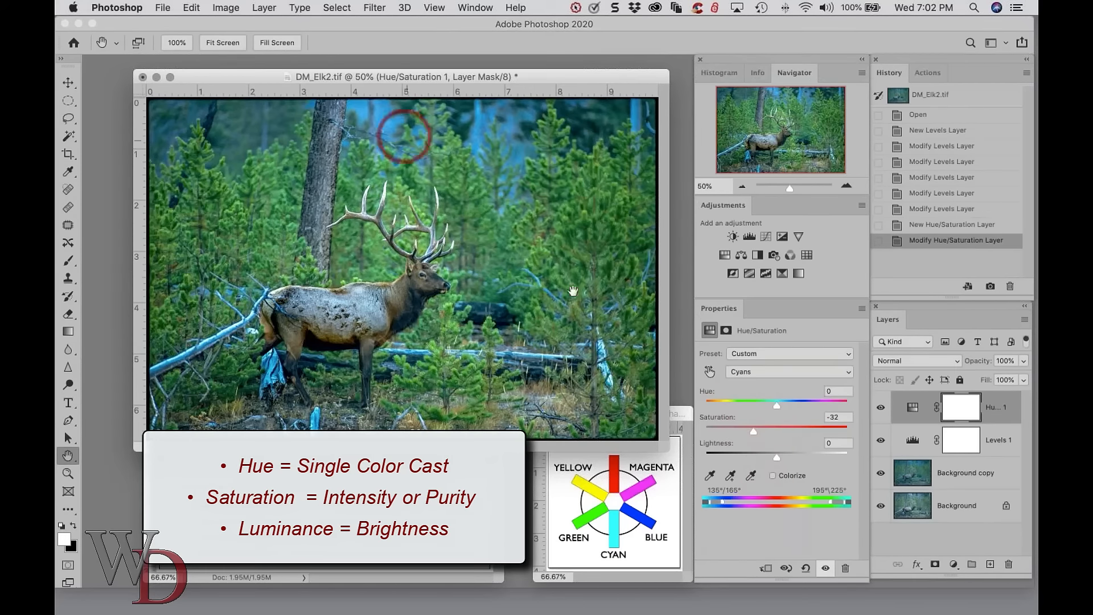
Reduce the saturation of the Blues to -54 in the Hue/Saturation layer, trying -100 first
{"action": "left_click", "coordinate": [753, 370]}
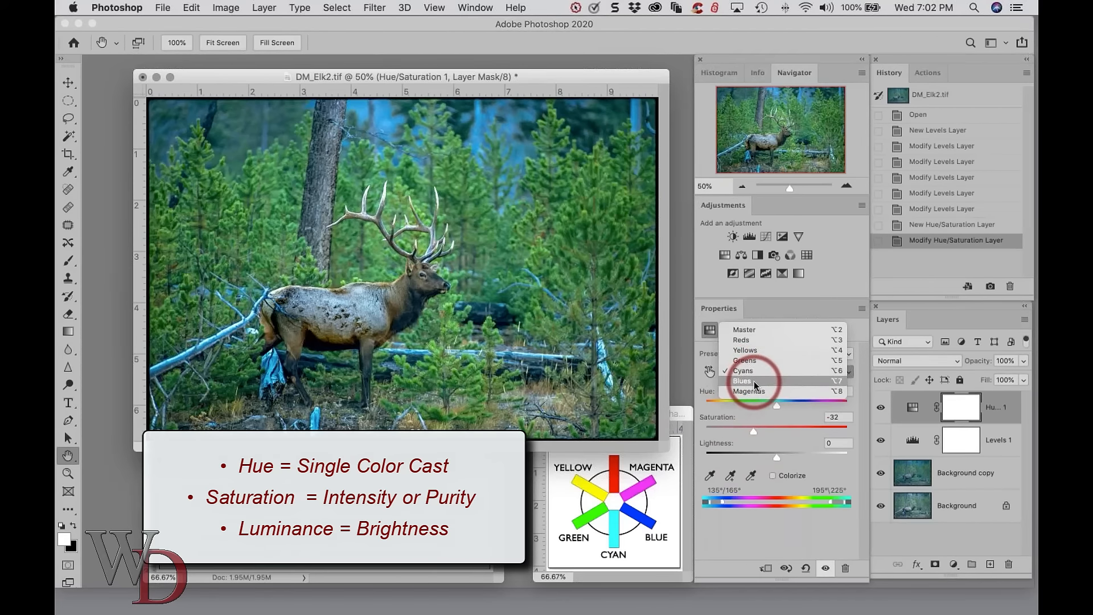
{"action": "left_click", "coordinate": [754, 381]}
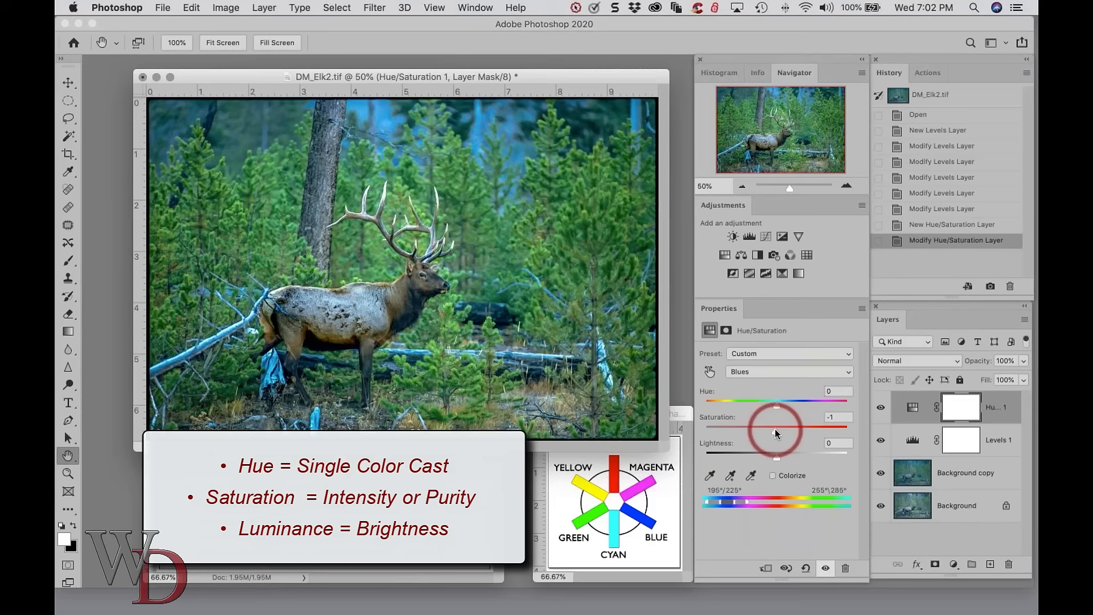
{"action": "left_click_drag", "start_coordinate": [769, 429], "coordinate": [663, 425]}
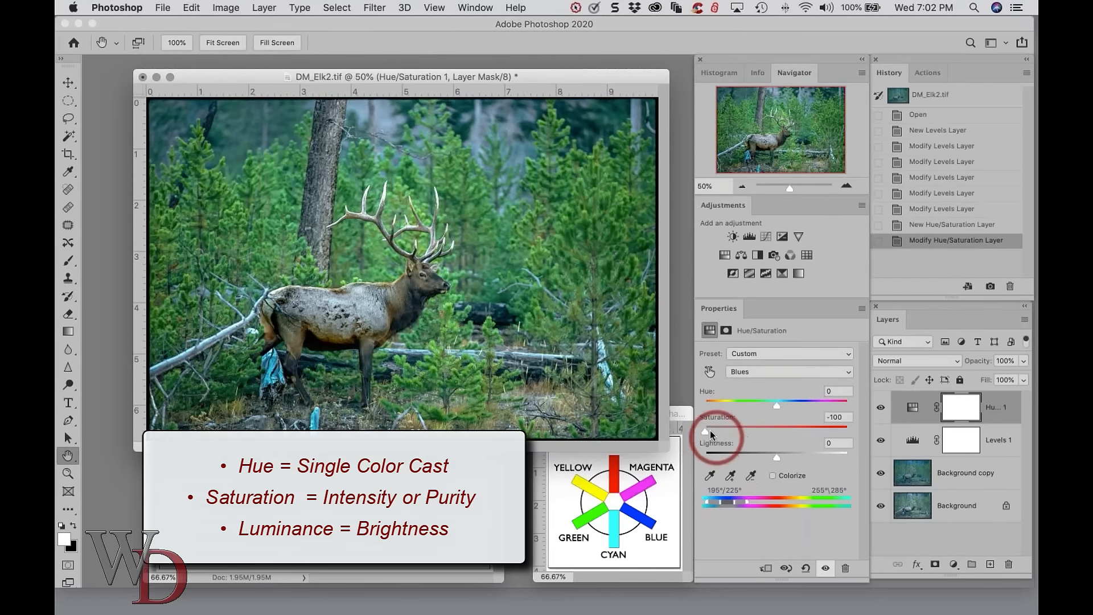
{"action": "left_click_drag", "start_coordinate": [707, 430], "coordinate": [739, 434]}
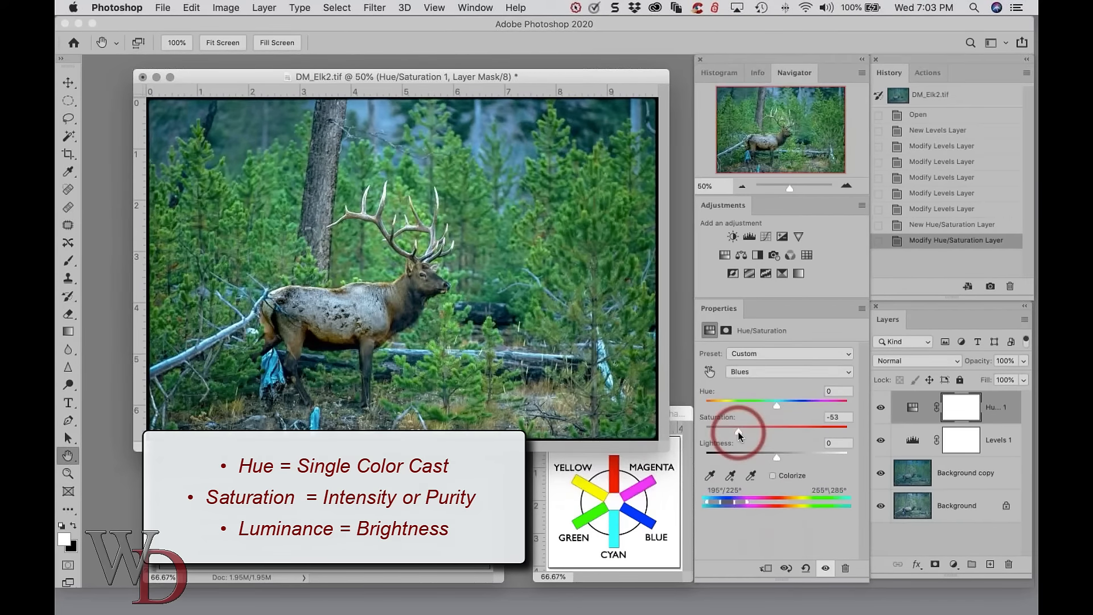
{"action": "left_click_drag", "start_coordinate": [740, 431], "coordinate": [739, 434]}
Shift the hue of the Greens to -16 in the Hue/Saturation layer
{"action": "left_click", "coordinate": [763, 371]}
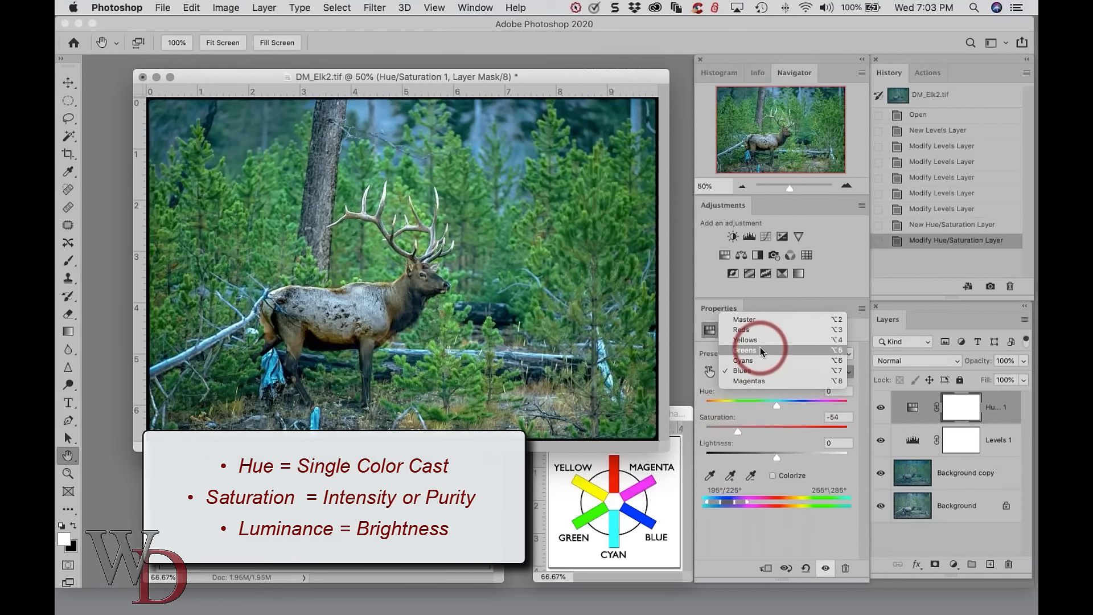
{"action": "left_click", "coordinate": [761, 350]}
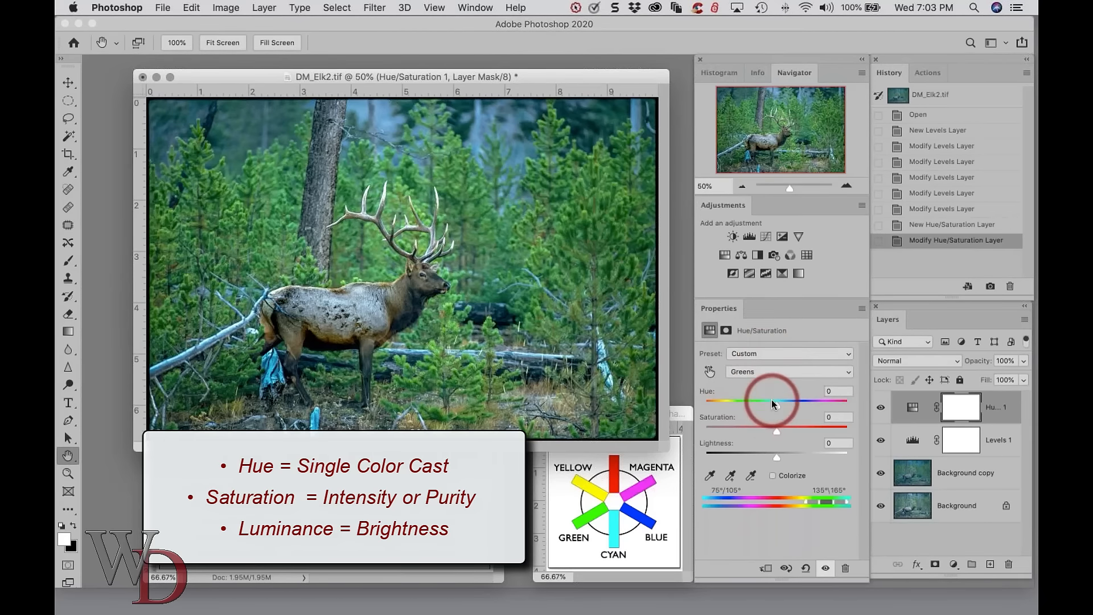
{"action": "left_click_drag", "start_coordinate": [775, 403], "coordinate": [766, 405]}
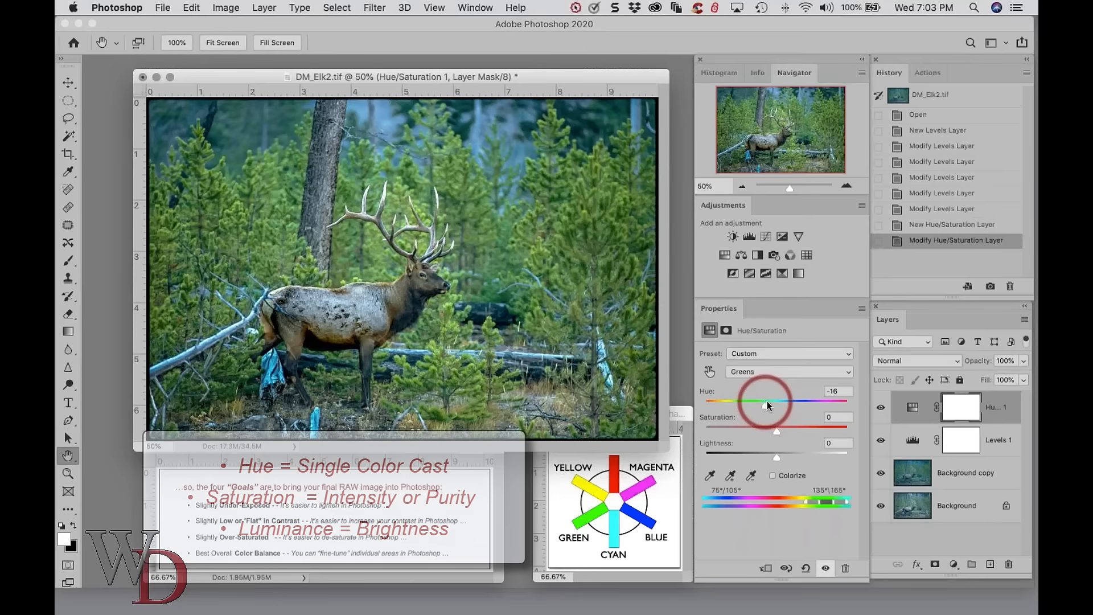
Compare the elk image before and after the adjustments through its history states, ending on Modify Hue/Saturation Layer
{"action": "left_click", "coordinate": [940, 209]}
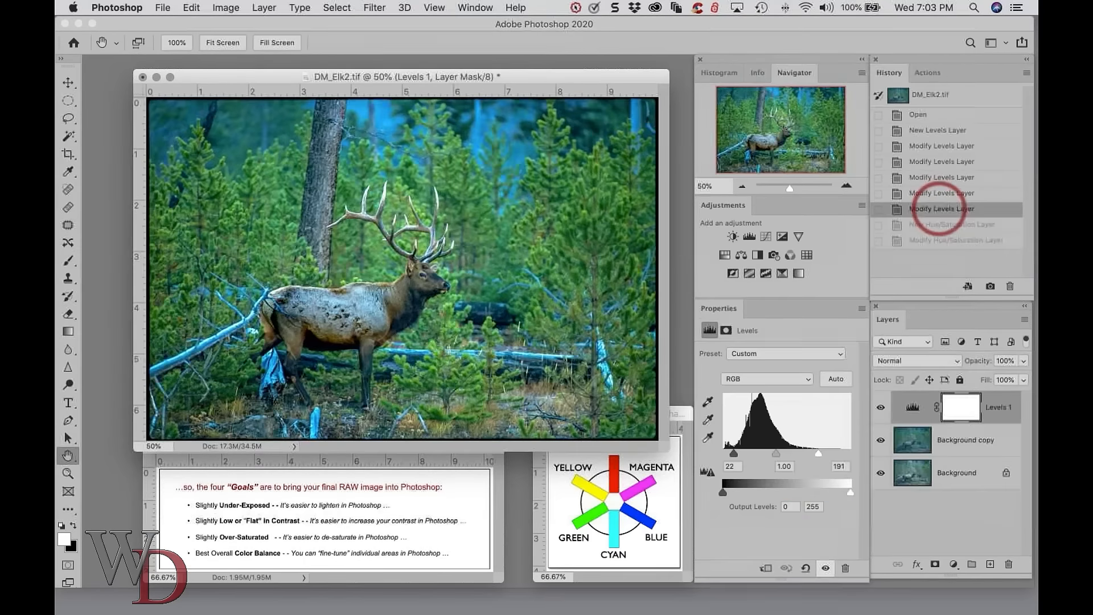
{"action": "left_click", "coordinate": [939, 226]}
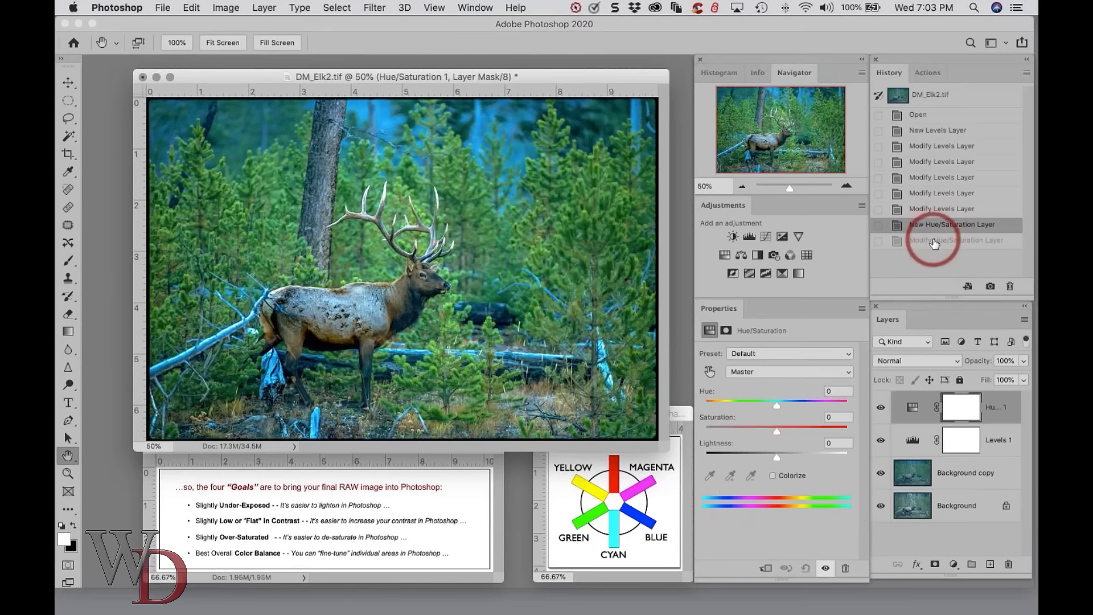
{"action": "left_click", "coordinate": [934, 242]}
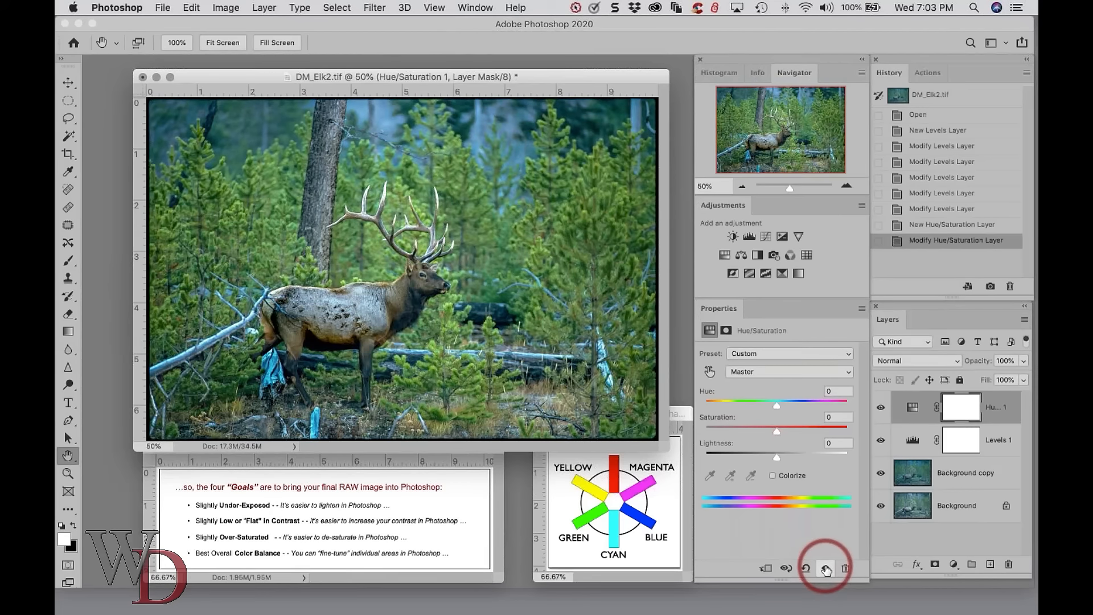
{"action": "left_click", "coordinate": [927, 117]}
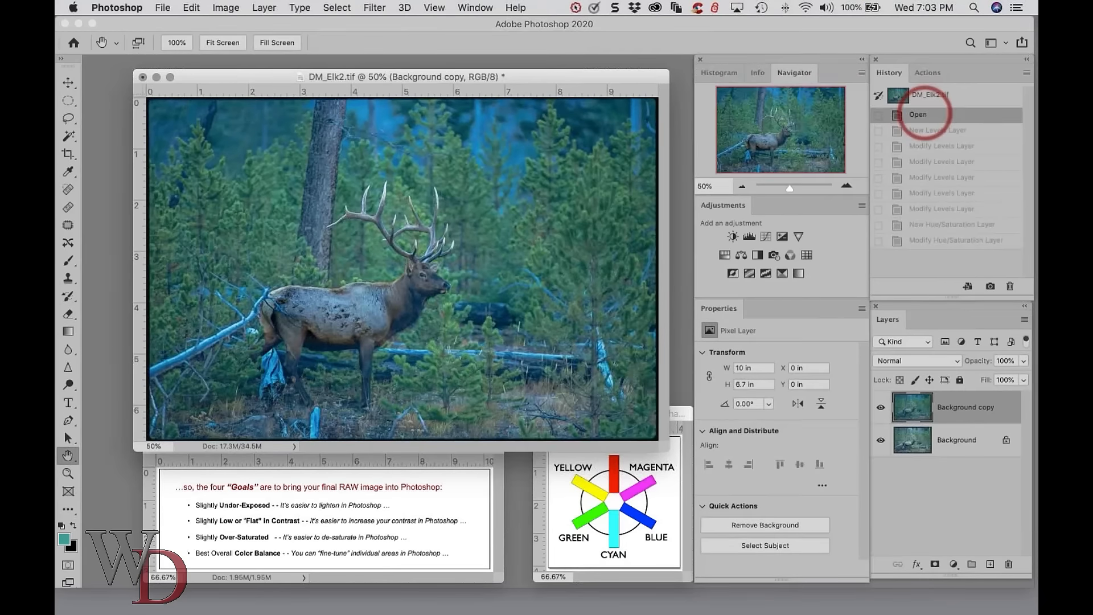
{"action": "left_click", "coordinate": [928, 241]}
Close DM_Elk2.tif and open 01_JS_5662.tif from the Class2_MeetupFiles_07-22-20 folder in Adobe Bridge, leaving Bridge hidden
{"action": "left_click", "coordinate": [143, 77]}
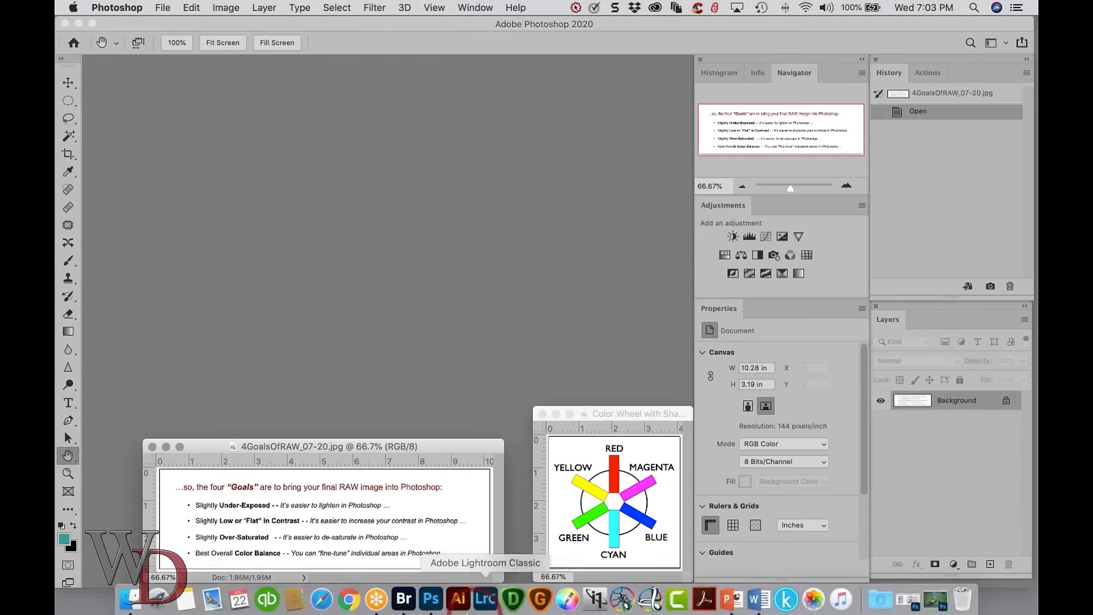
{"action": "left_click", "coordinate": [489, 598]}
{"action": "double_click", "coordinate": [586, 157]}
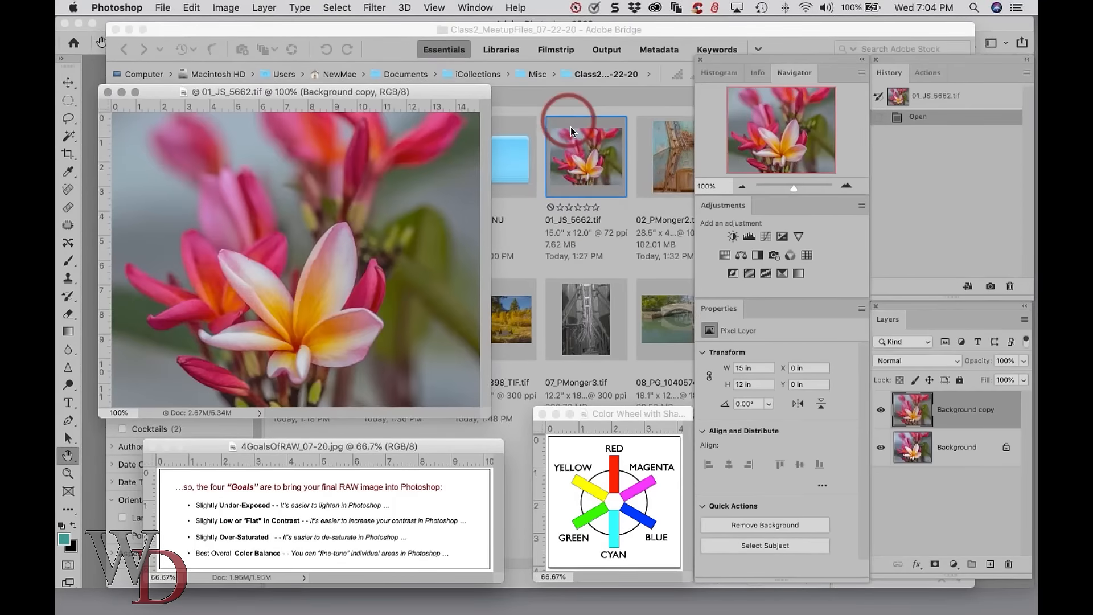
{"action": "left_click", "coordinate": [523, 245]}
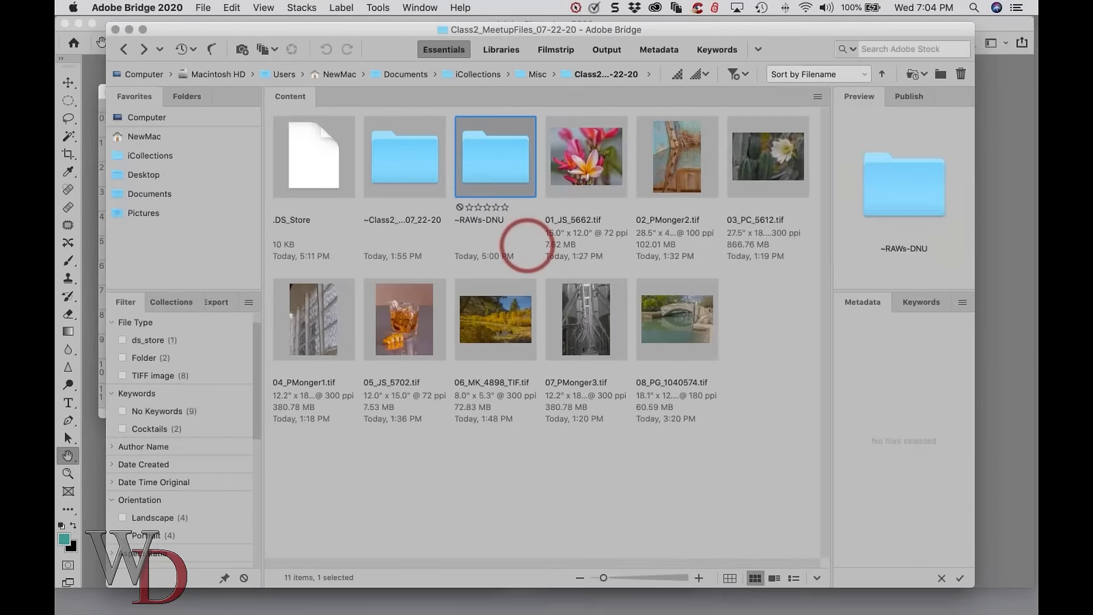
{"action": "key", "text": "super+h"}
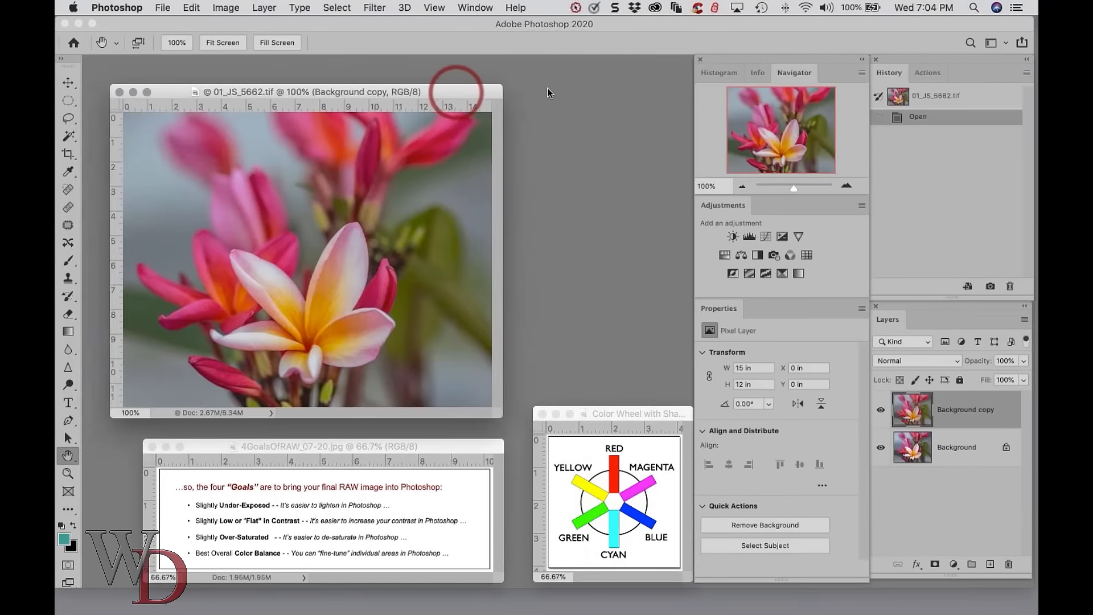
{"action": "left_click", "coordinate": [489, 81]}
Toggle the Background copy layer's visibility to compare the two flower versions and their histograms, leaving the layer visible
{"action": "left_click", "coordinate": [880, 410]}
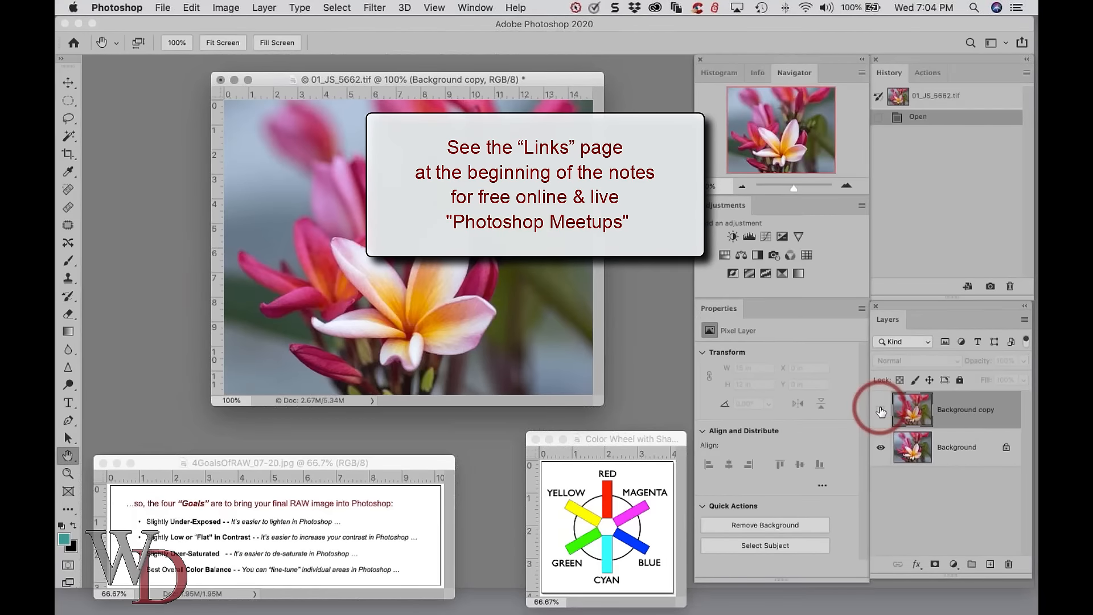
{"action": "left_click", "coordinate": [881, 411]}
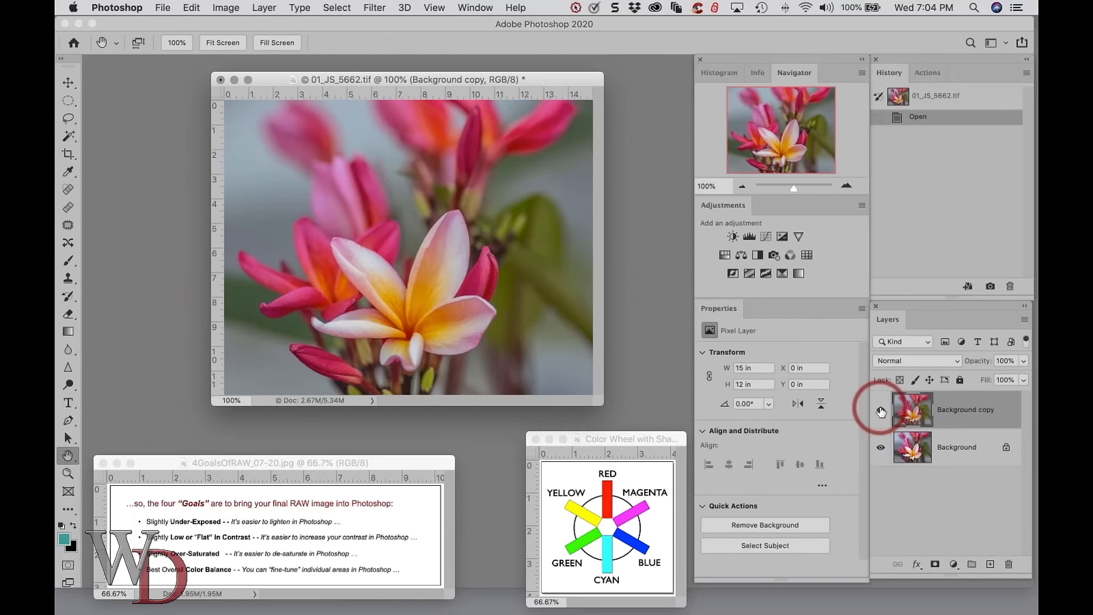
{"action": "left_click", "coordinate": [881, 411]}
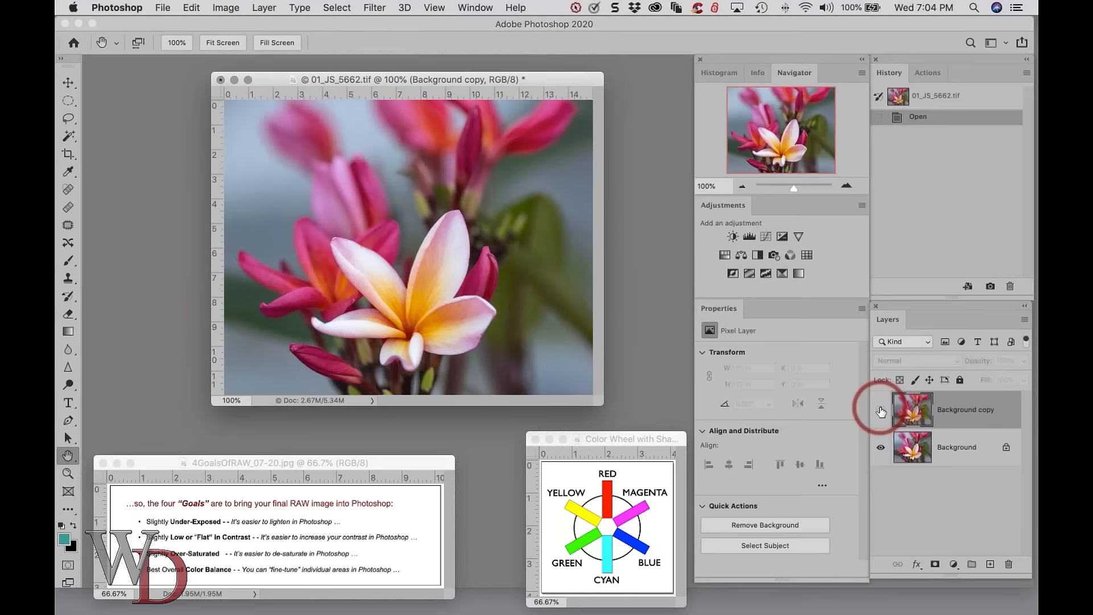
{"action": "left_click", "coordinate": [712, 70]}
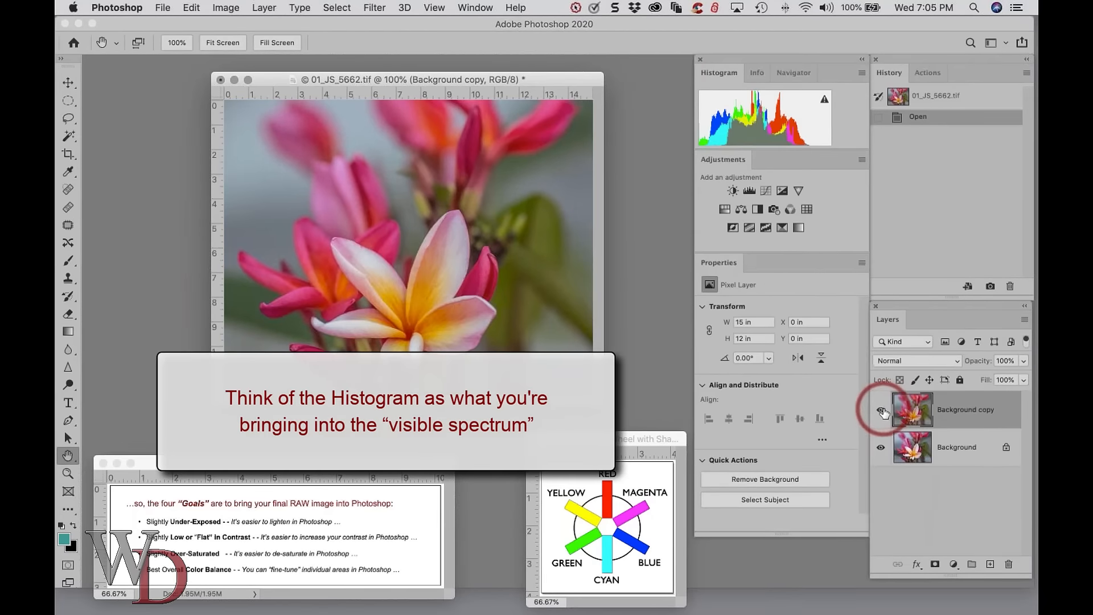
{"action": "left_click", "coordinate": [881, 410]}
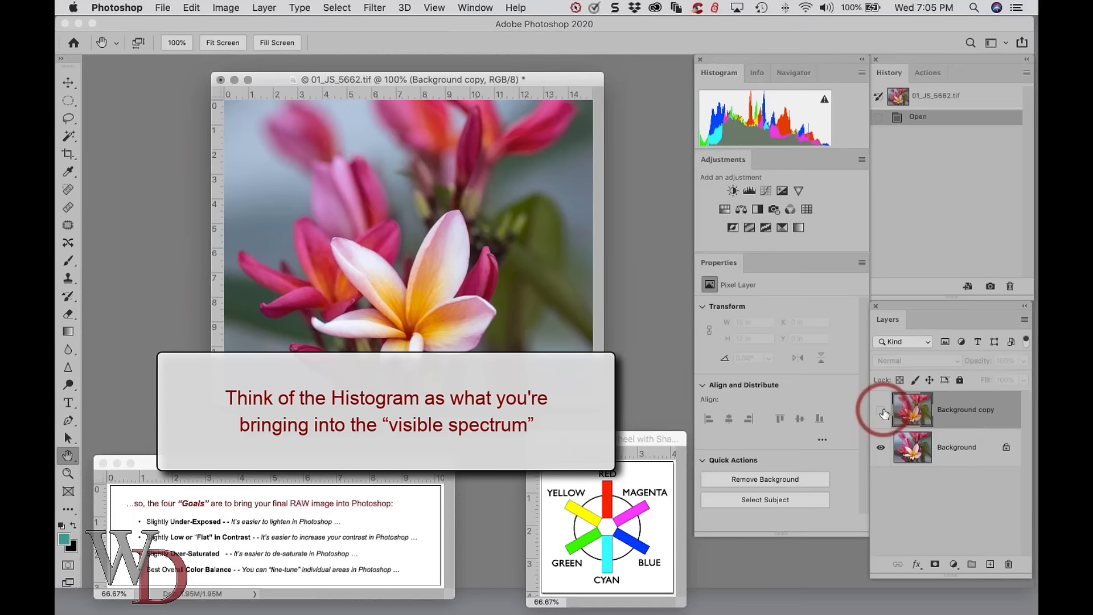
{"action": "left_click", "coordinate": [882, 411]}
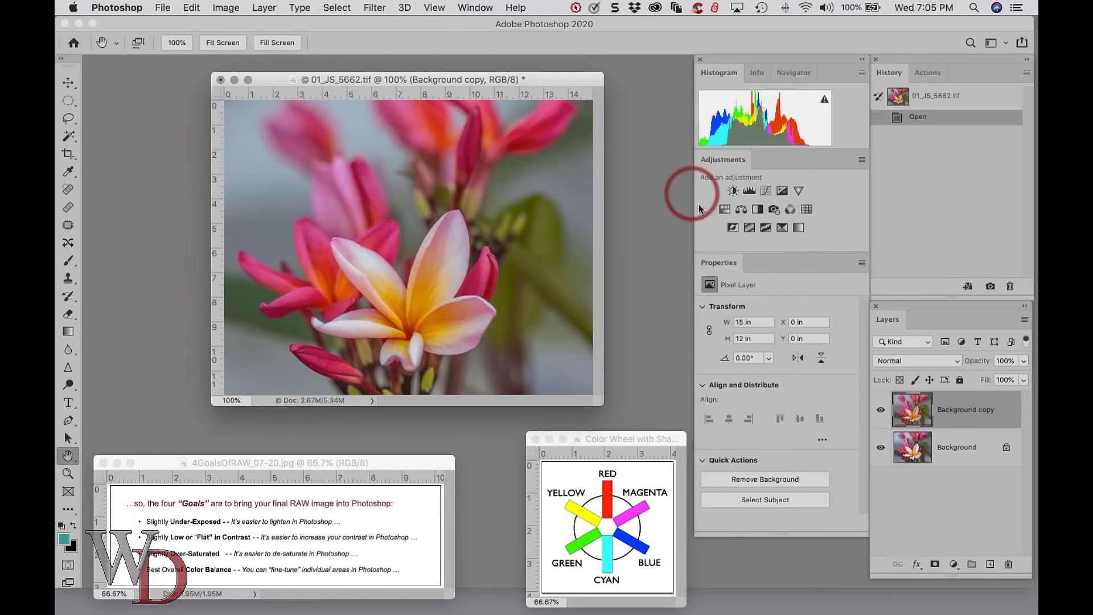
Discard a trial Hue/Saturation layer and add a Levels adjustment layer above Background copy in the flower image
{"action": "left_click", "coordinate": [724, 210]}
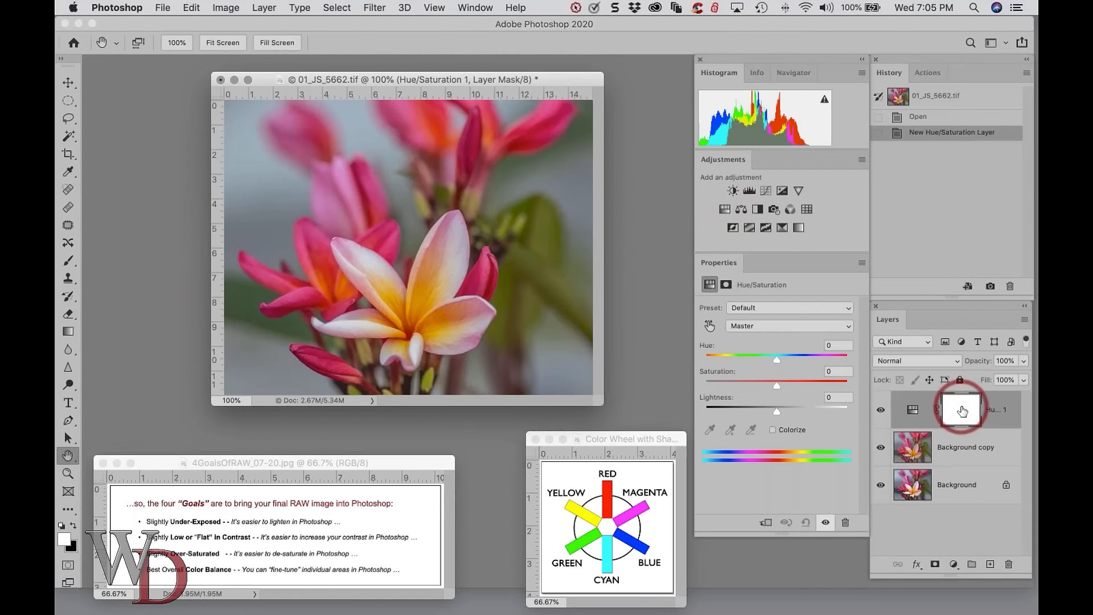
{"action": "left_click", "coordinate": [915, 117]}
{"action": "left_click", "coordinate": [750, 192]}
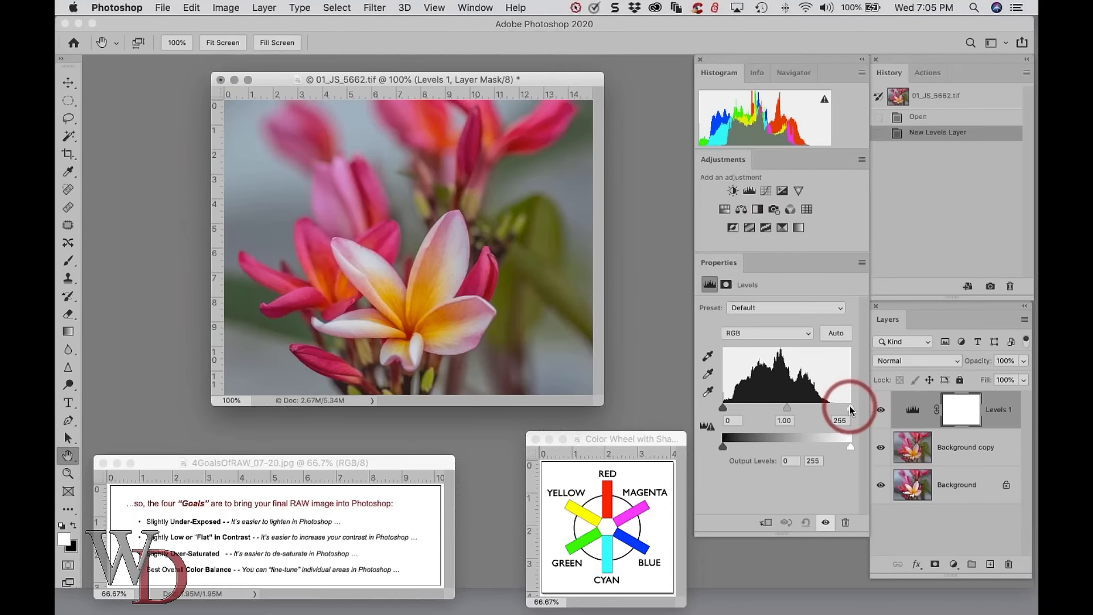
Set the Levels 1 highlights input to 211, checking the clipping warning overlay while adjusting
{"action": "left_click", "coordinate": [849, 405], "text": "alt"}
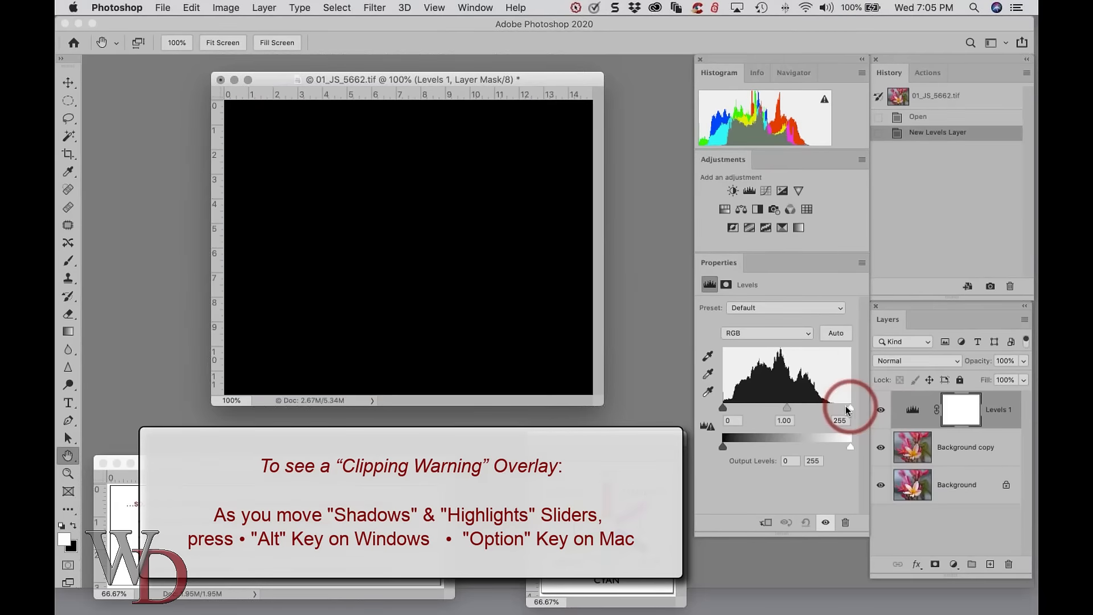
{"action": "left_click_drag", "start_coordinate": [846, 405], "coordinate": [832, 404]}
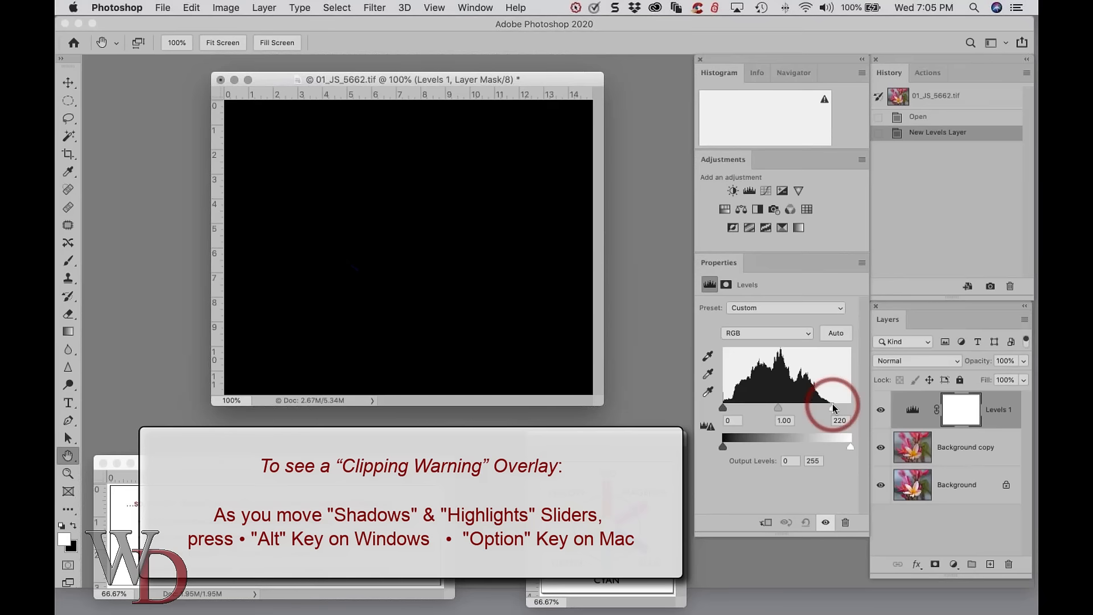
{"action": "left_click_drag", "start_coordinate": [832, 407], "coordinate": [829, 407]}
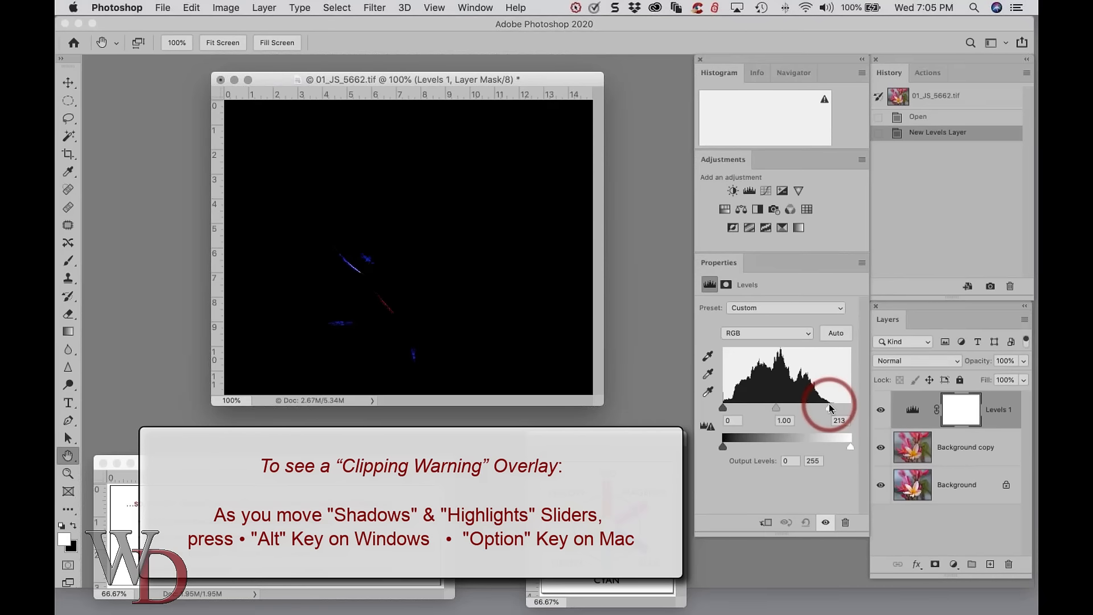
{"action": "key", "text": "alt"}
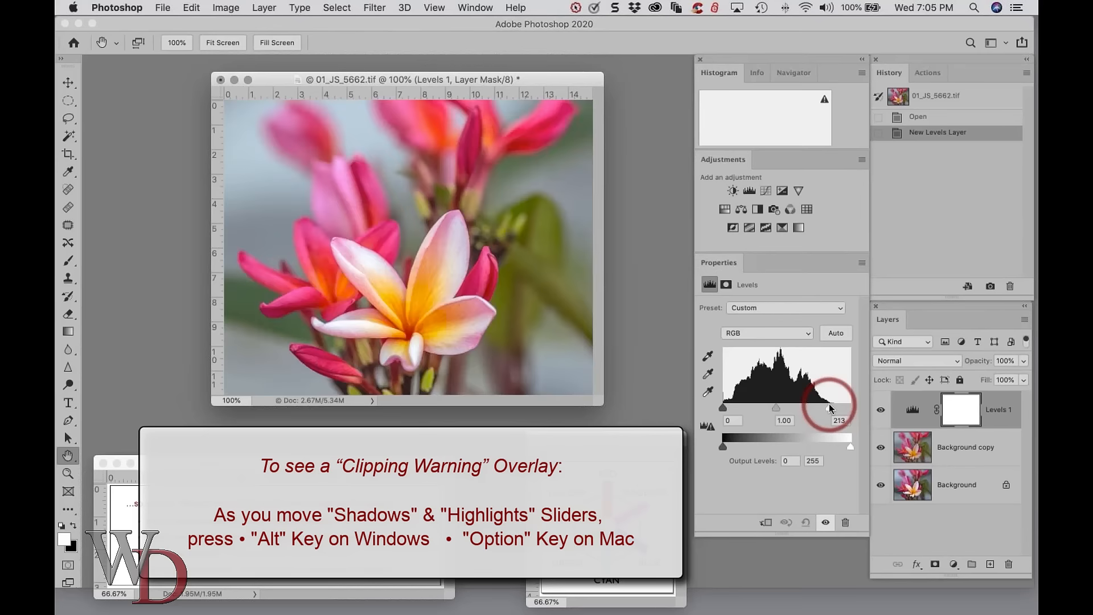
{"action": "key", "text": "alt"}
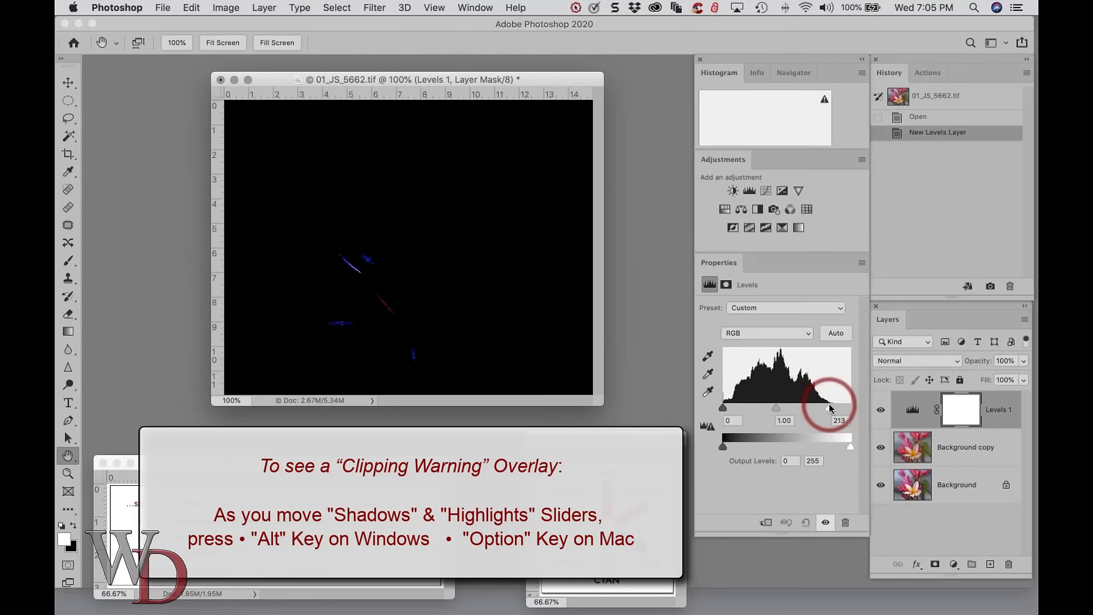
{"action": "left_click_drag", "start_coordinate": [828, 405], "coordinate": [830, 409]}
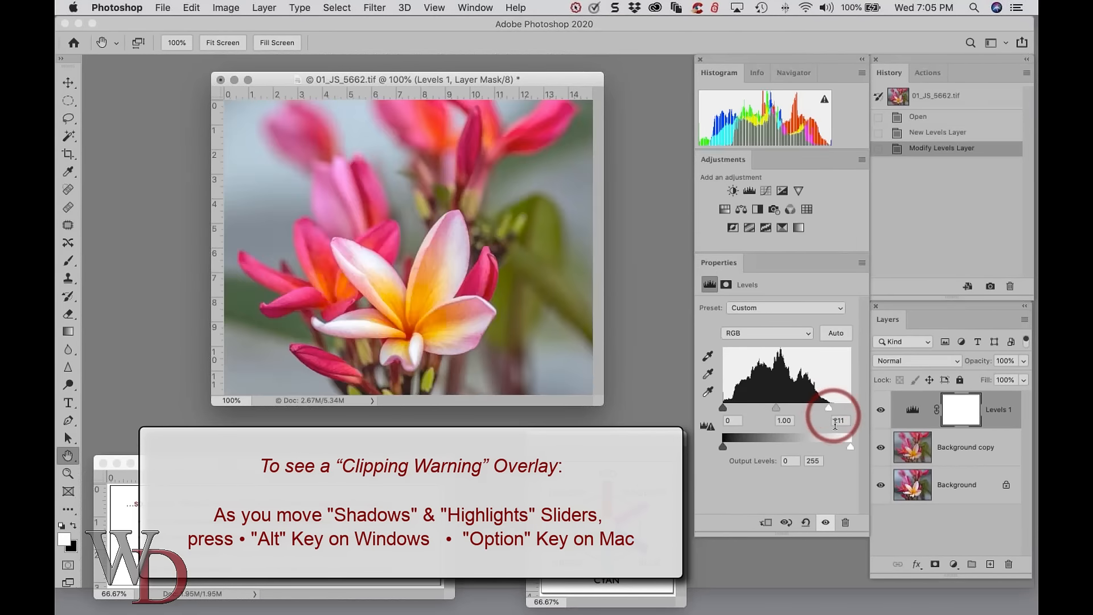
Set the Levels 1 shadows input to 7
{"action": "left_click", "coordinate": [826, 523]}
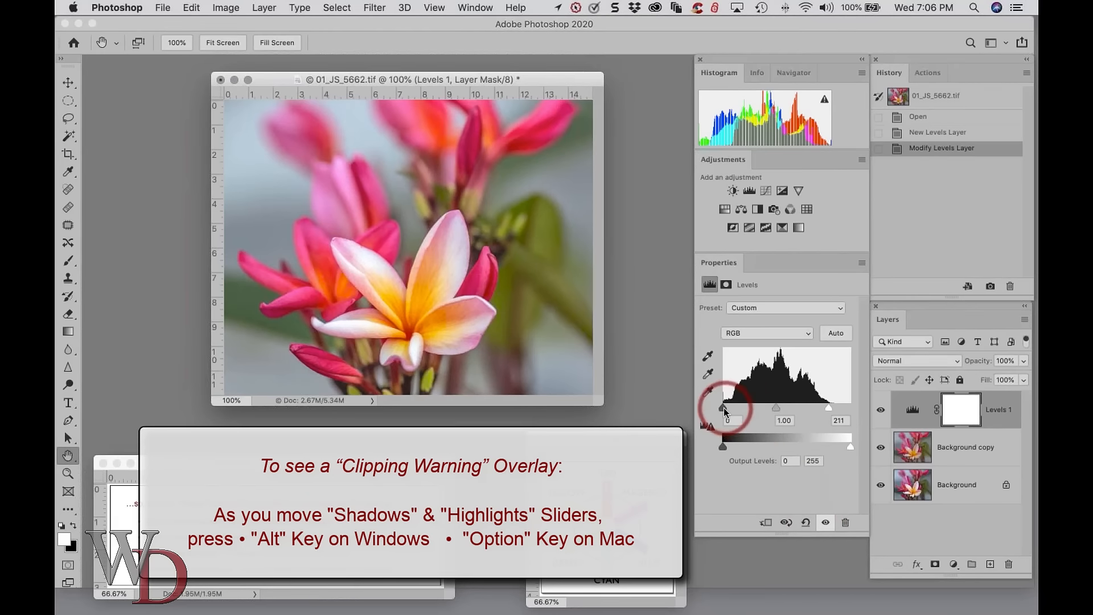
{"action": "left_click_drag", "start_coordinate": [723, 408], "coordinate": [725, 411]}
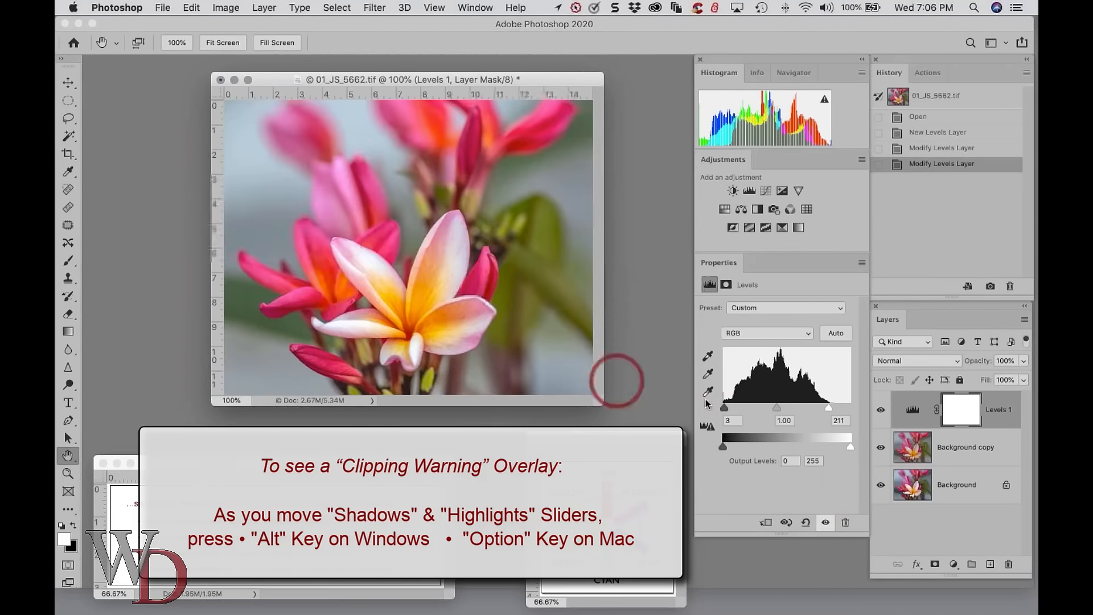
{"action": "left_click_drag", "start_coordinate": [721, 404], "coordinate": [728, 409]}
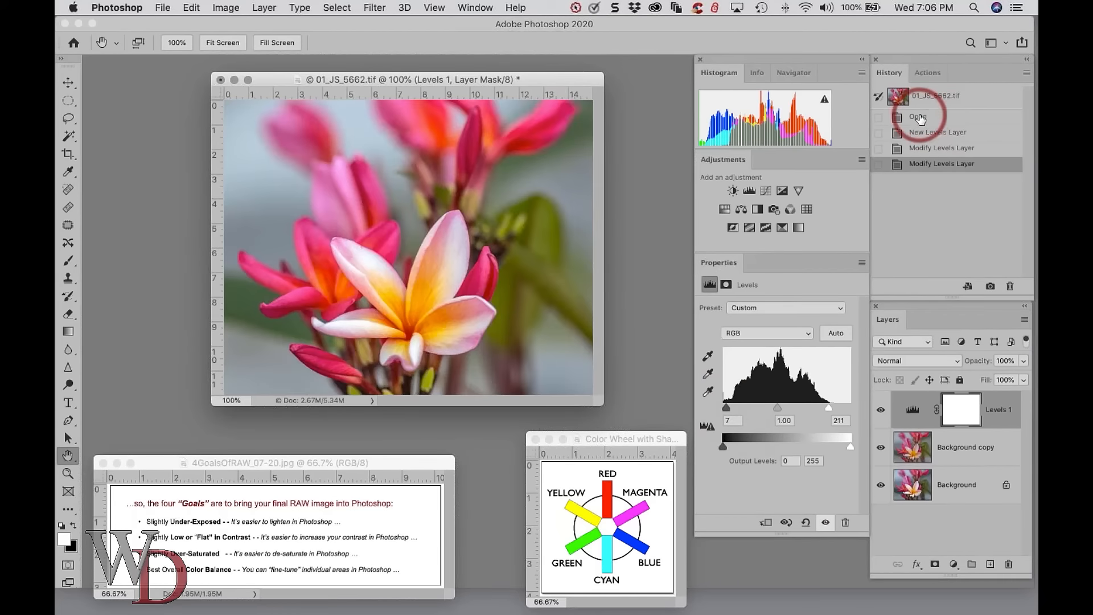
Compare the flower image's history states from Open onward, also toggling Background copy, ending on the latest Modify Levels Layer state
{"action": "left_click", "coordinate": [919, 117]}
{"action": "left_click", "coordinate": [882, 411]}
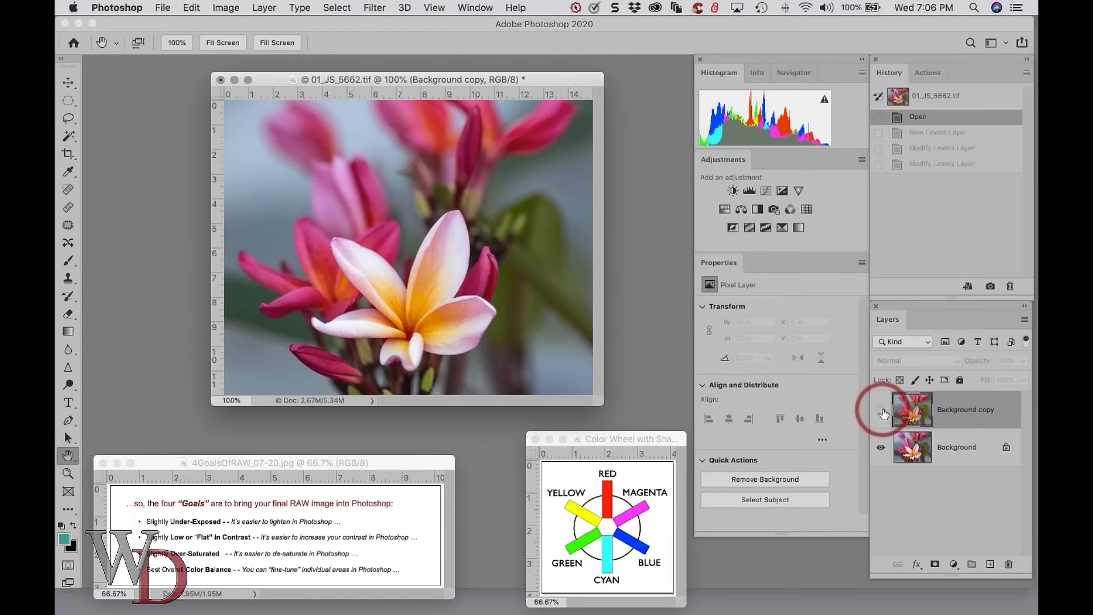
{"action": "left_click", "coordinate": [882, 411]}
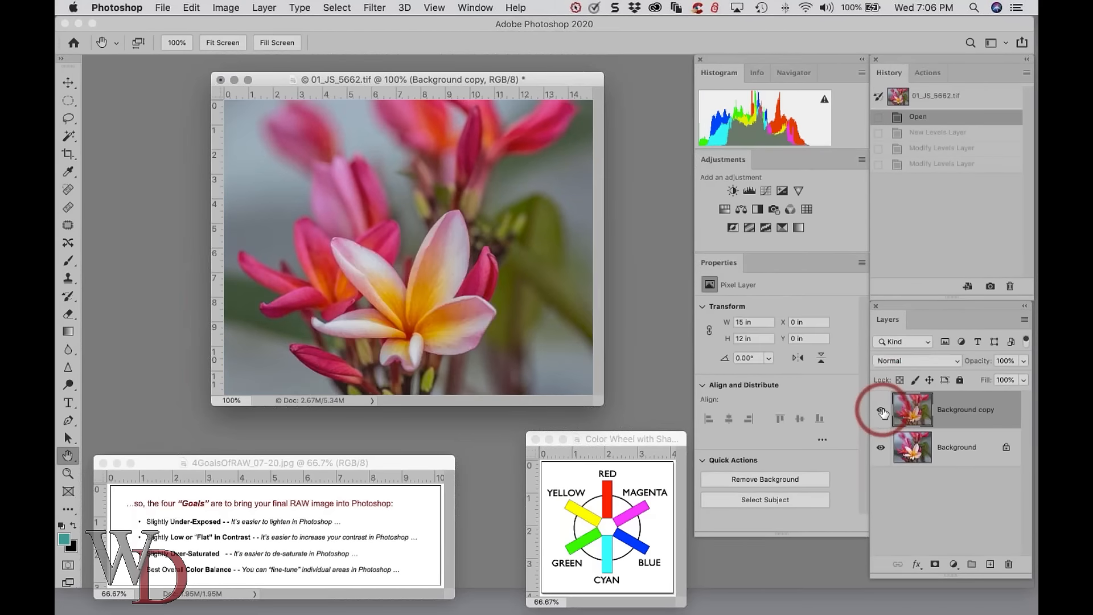
{"action": "left_click", "coordinate": [917, 136]}
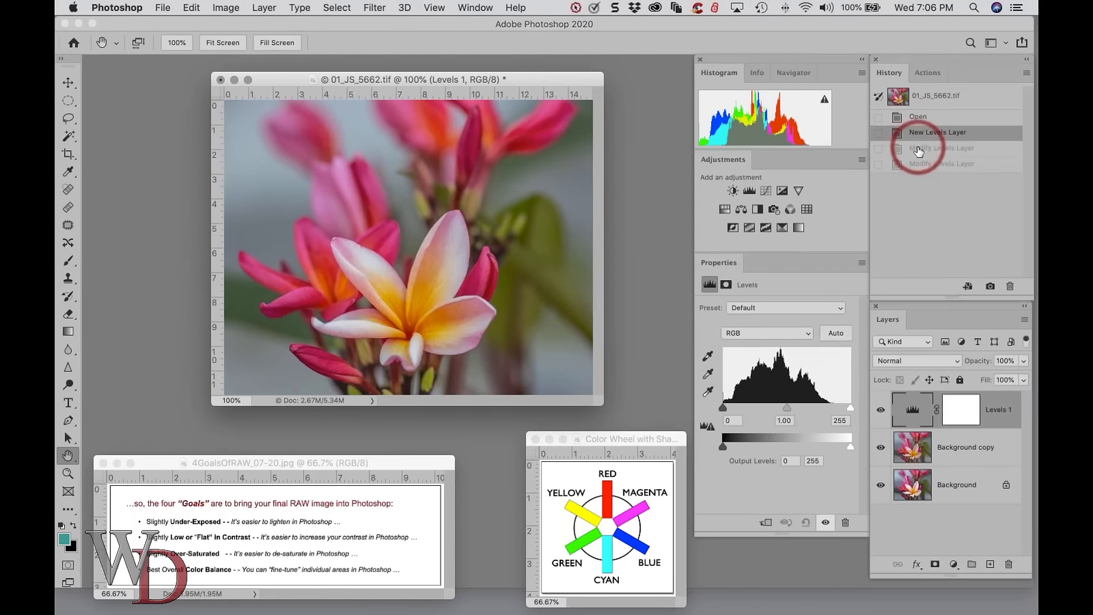
{"action": "left_click", "coordinate": [919, 150]}
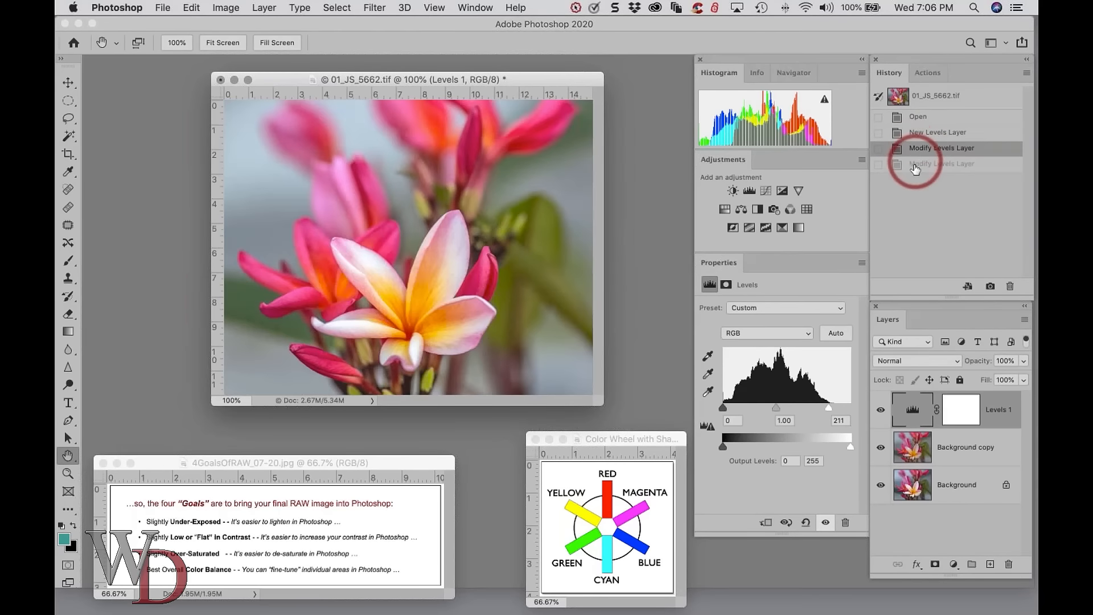
{"action": "left_click", "coordinate": [918, 164]}
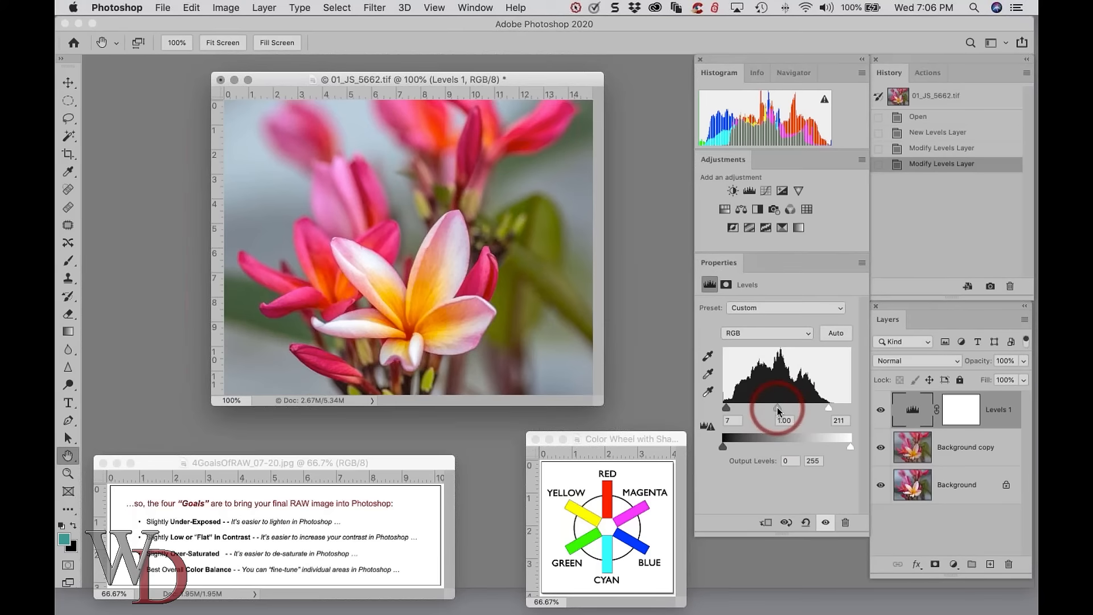
Set the Levels 1 midtone input to 0.97 and compare it with the previous history state, ending on the latest one
{"action": "left_click_drag", "start_coordinate": [778, 408], "coordinate": [779, 409]}
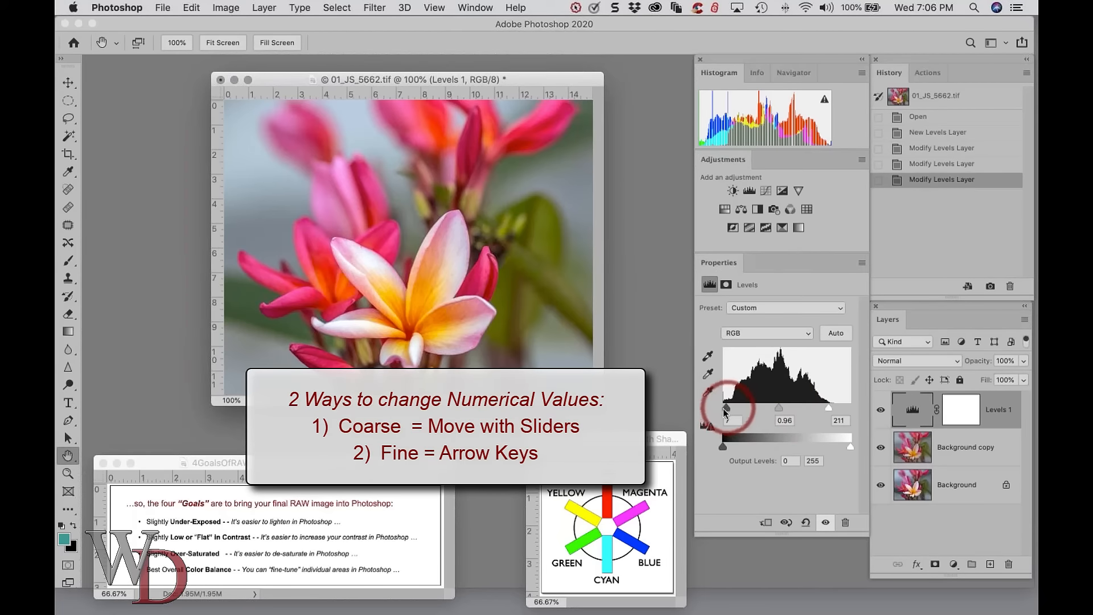
{"action": "left_click", "coordinate": [786, 420]}
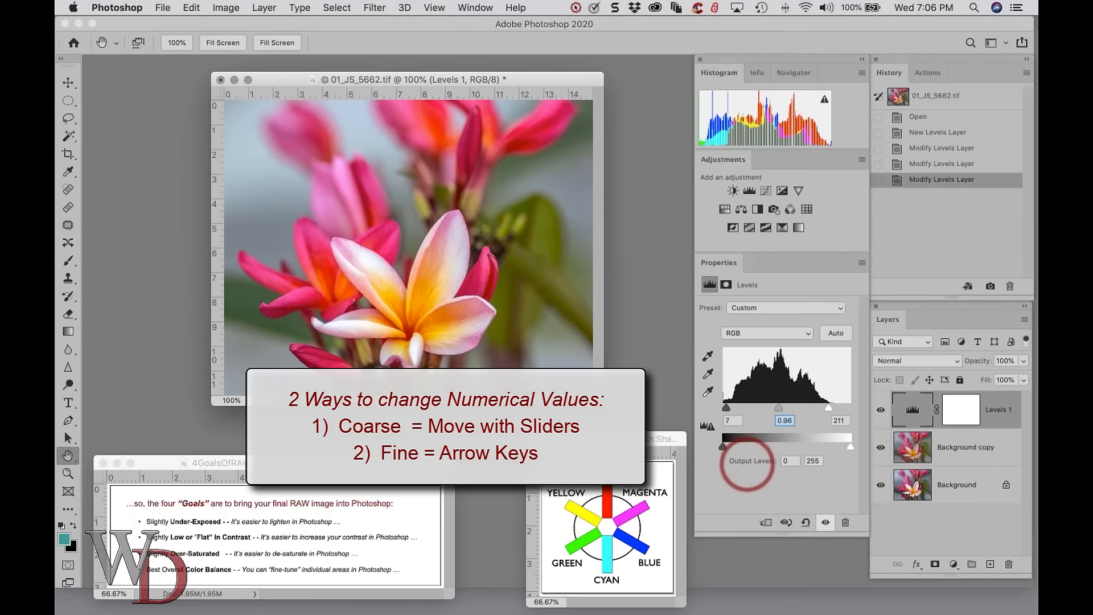
{"action": "key", "text": "Up"}
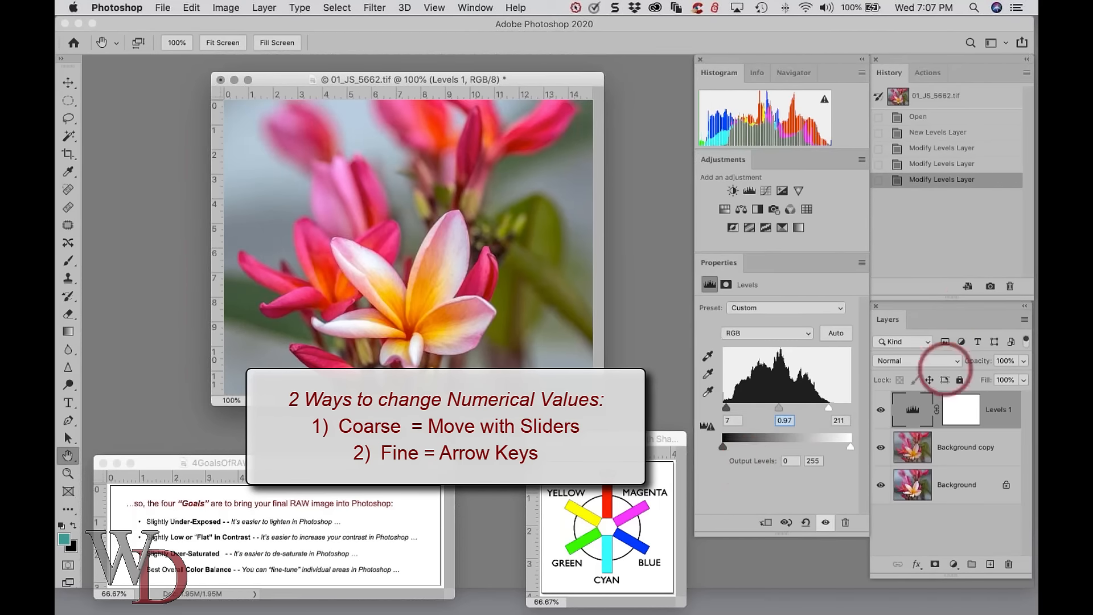
{"action": "left_click", "coordinate": [939, 164]}
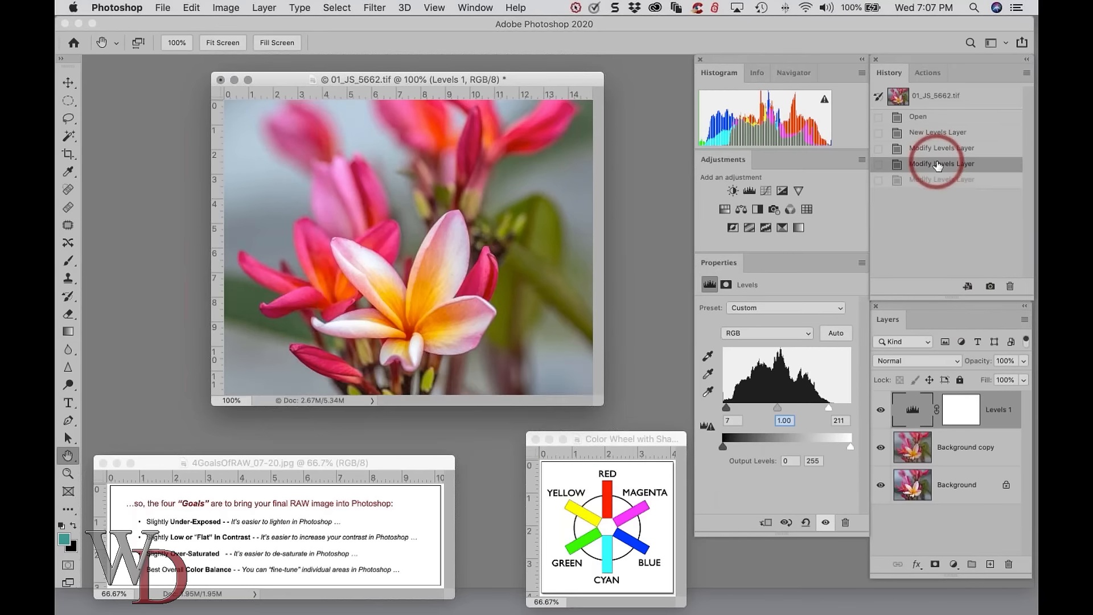
{"action": "left_click", "coordinate": [934, 180]}
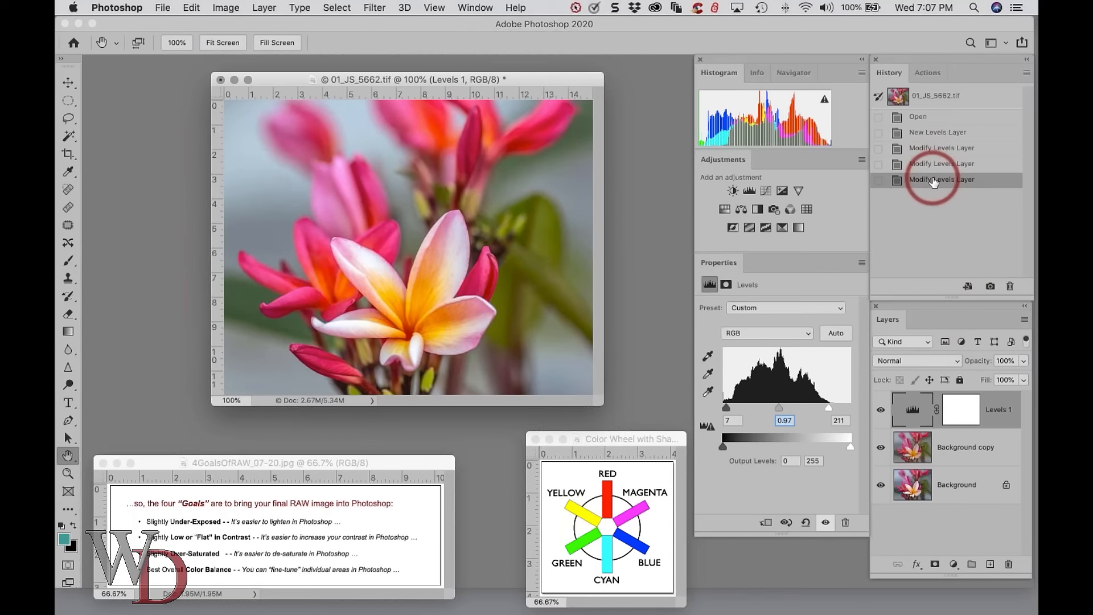
Add a Hue/Saturation adjustment layer above Levels 1 and set the Magentas saturation to -26
{"action": "left_click", "coordinate": [725, 209]}
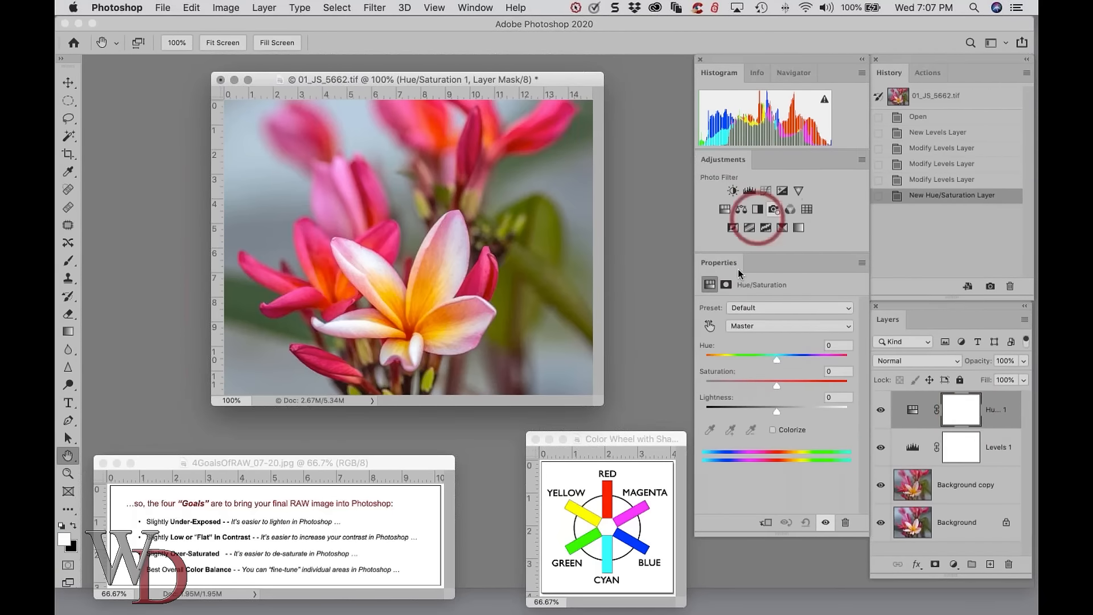
{"action": "left_click", "coordinate": [767, 327]}
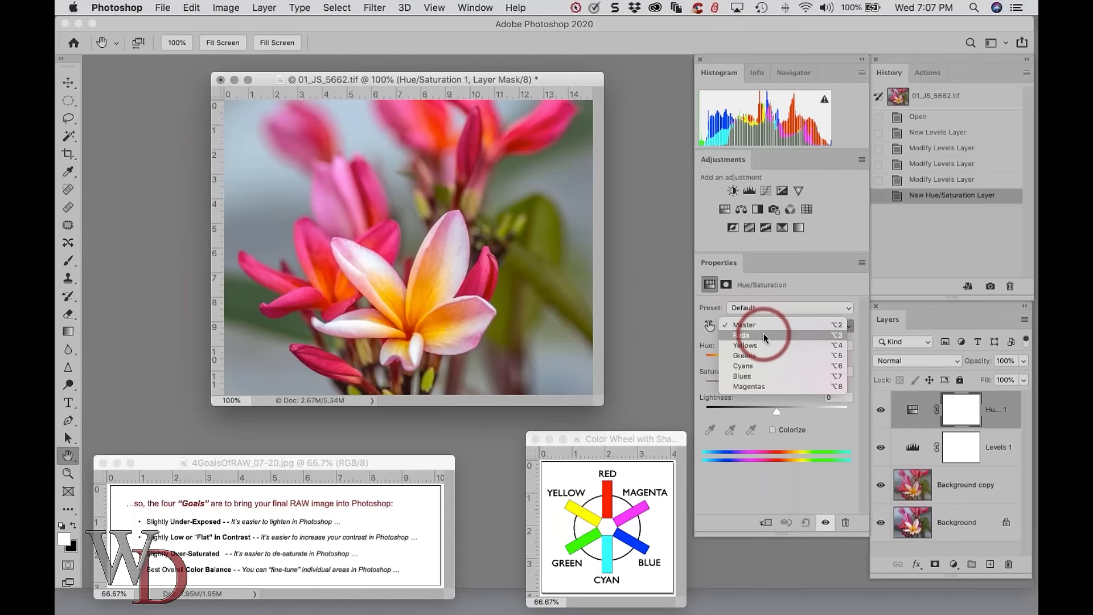
{"action": "left_click", "coordinate": [761, 387]}
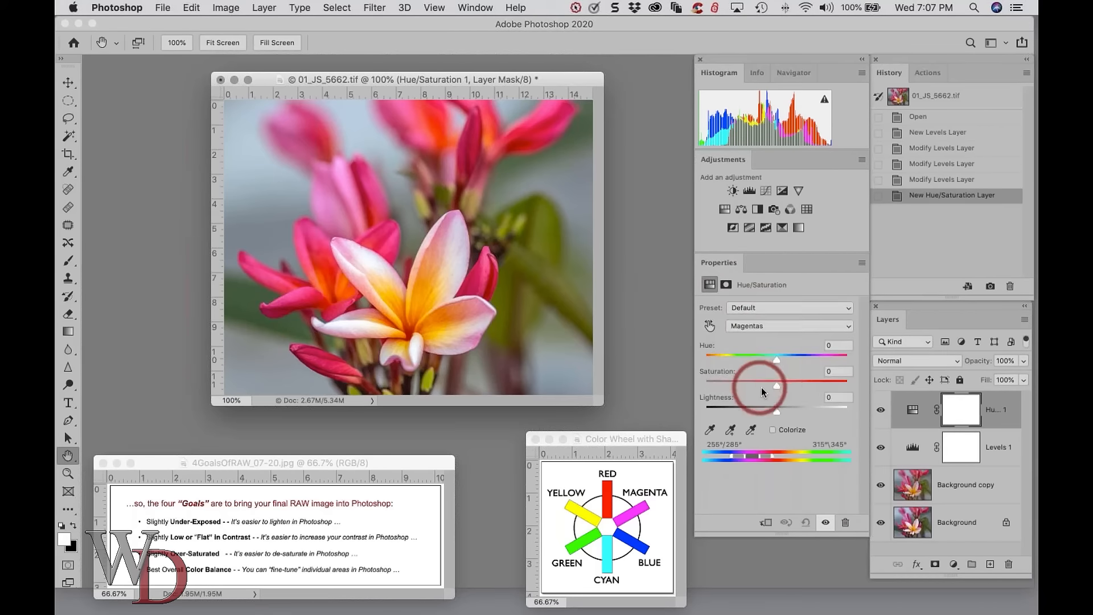
{"action": "mouse_move", "coordinate": [776, 384]}
{"action": "left_mouse_down"}
{"action": "mouse_move", "coordinate": [690, 378]}
{"action": "mouse_move", "coordinate": [784, 378]}
{"action": "mouse_move", "coordinate": [758, 377]}
{"action": "left_mouse_up"}
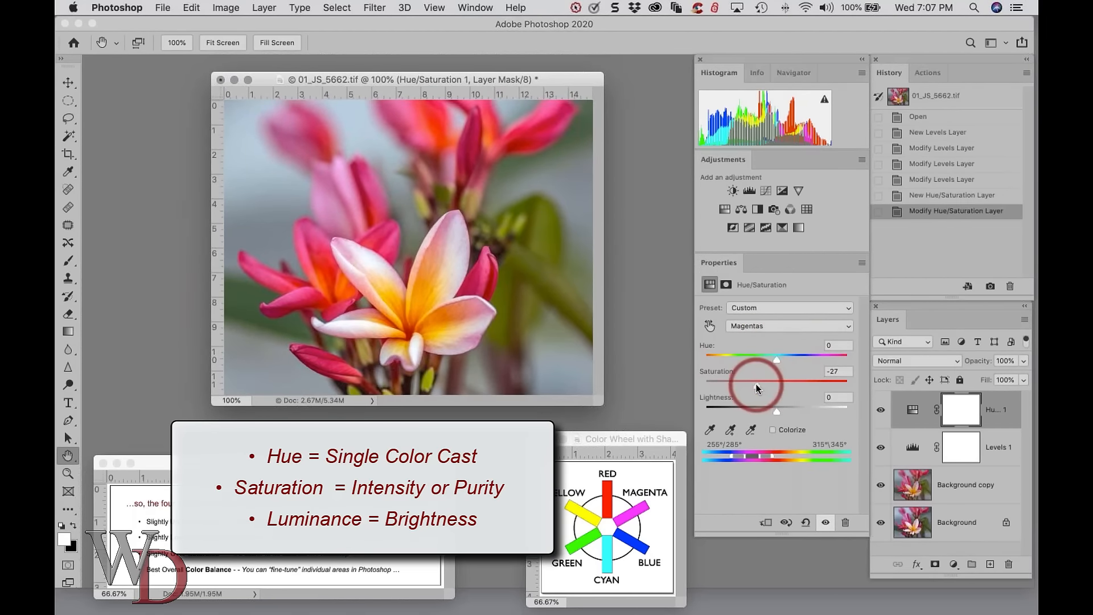
{"action": "left_click_drag", "start_coordinate": [756, 387], "coordinate": [758, 385]}
Set the Reds saturation to -11 in the Hue/Saturation layer and compare the image with the adjustment off and on
{"action": "left_click_drag", "start_coordinate": [777, 326], "coordinate": [779, 272]}
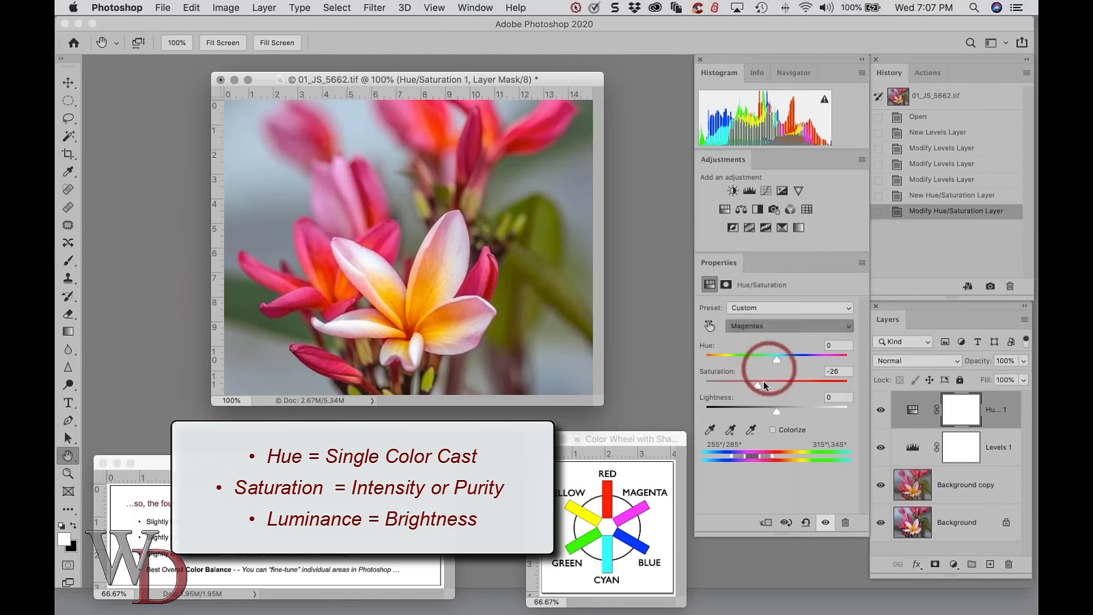
{"action": "left_click_drag", "start_coordinate": [775, 384], "coordinate": [768, 387]}
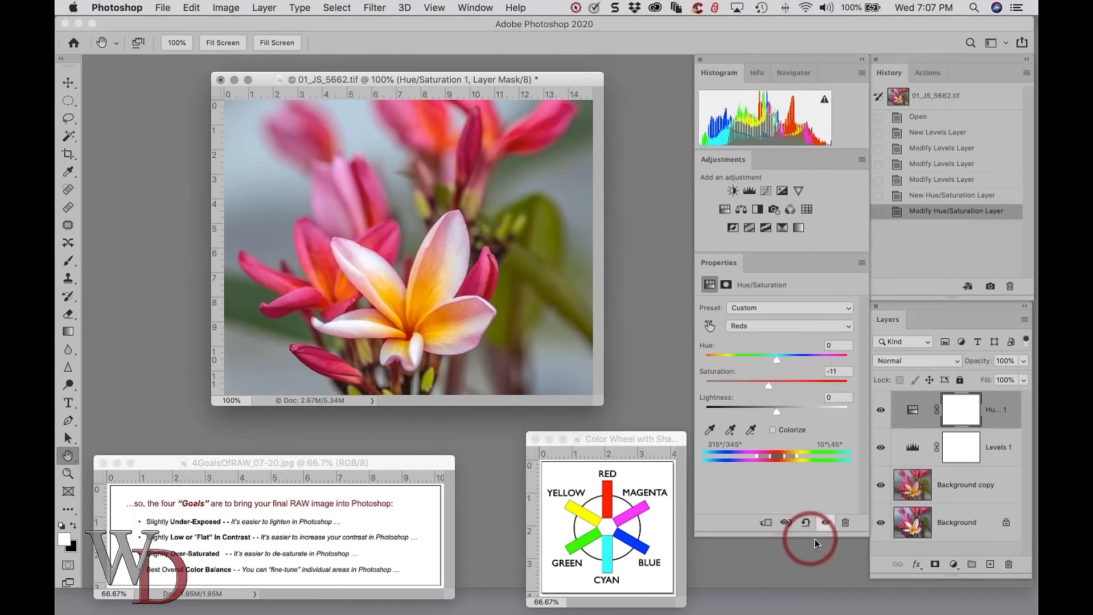
{"action": "left_click", "coordinate": [825, 522]}
{"action": "left_click", "coordinate": [825, 522]}
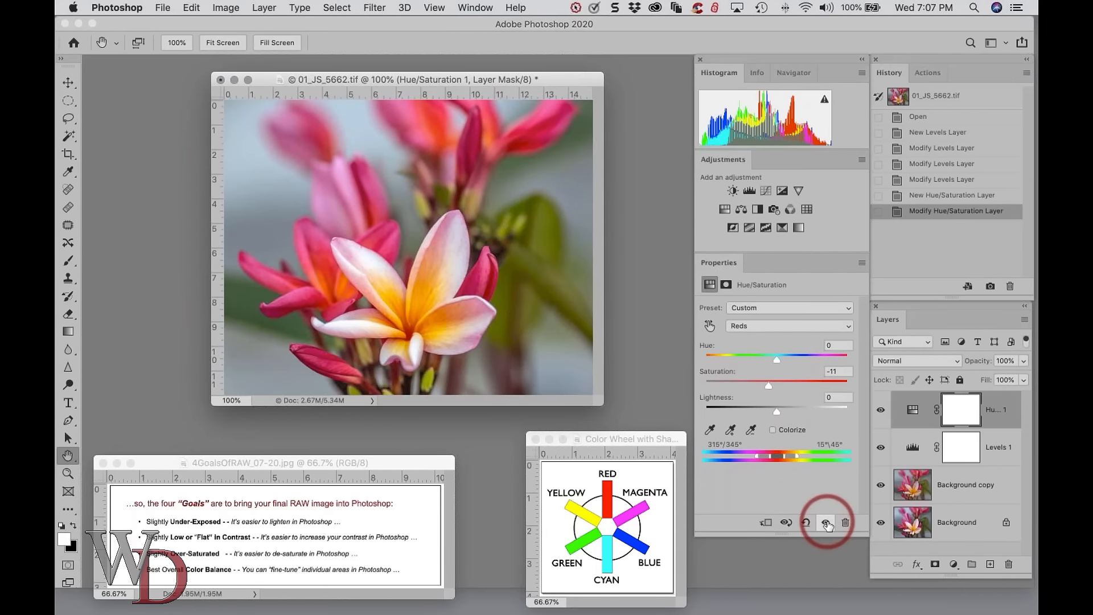
Group the Hue/Saturation, Levels 1 and Background copy layers, keeping the Levels 1 mask linked
{"action": "left_click", "coordinate": [935, 448]}
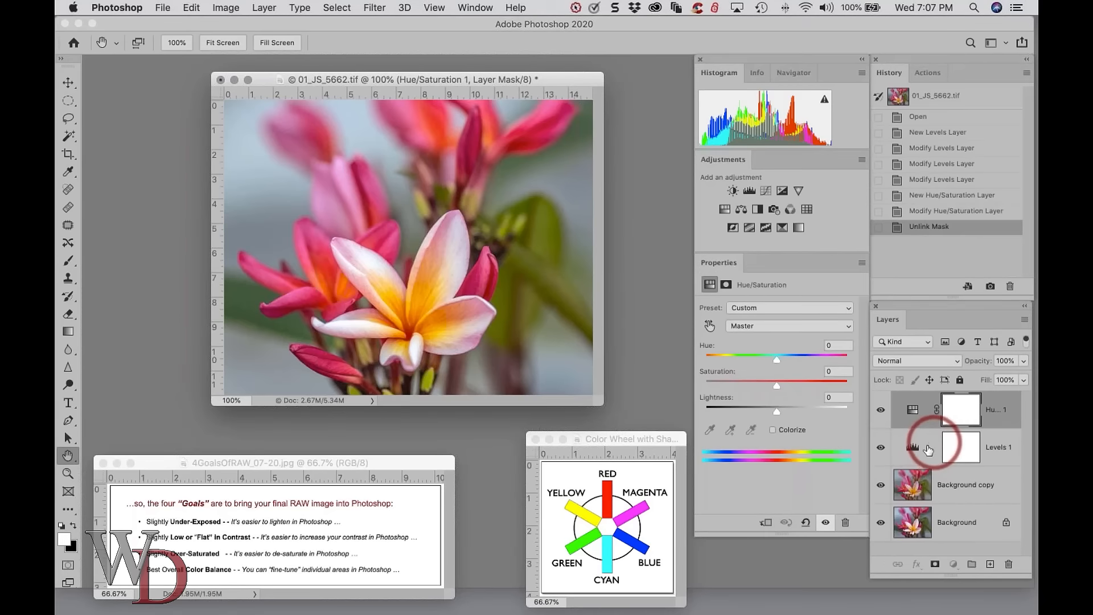
{"action": "left_click", "coordinate": [935, 448]}
{"action": "left_click", "coordinate": [925, 450], "text": "shift"}
{"action": "left_click", "coordinate": [936, 485], "text": "shift"}
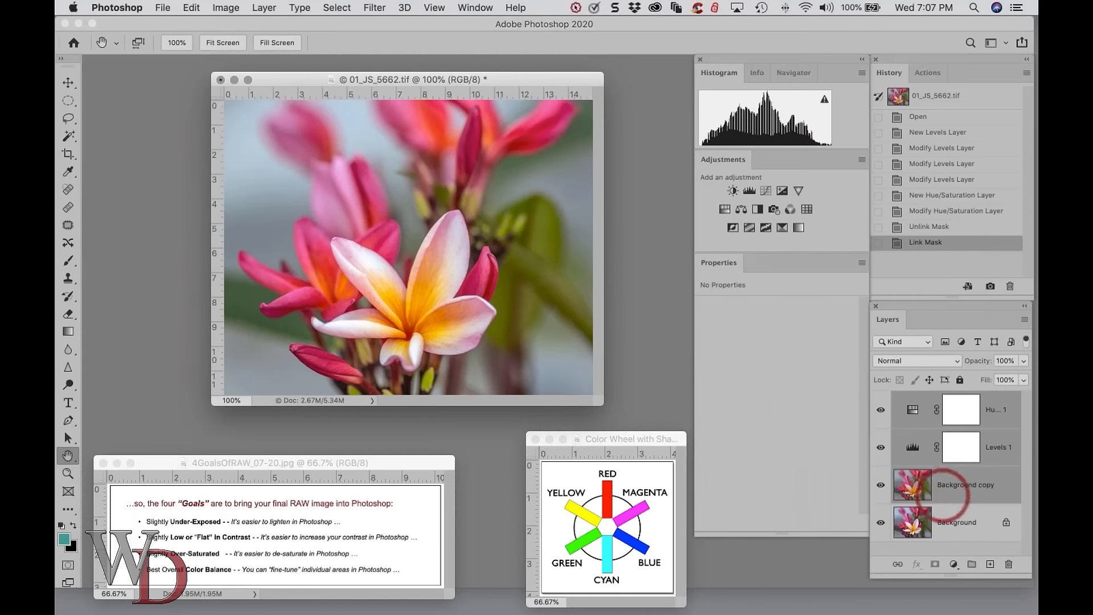
{"action": "left_click", "coordinate": [973, 565]}
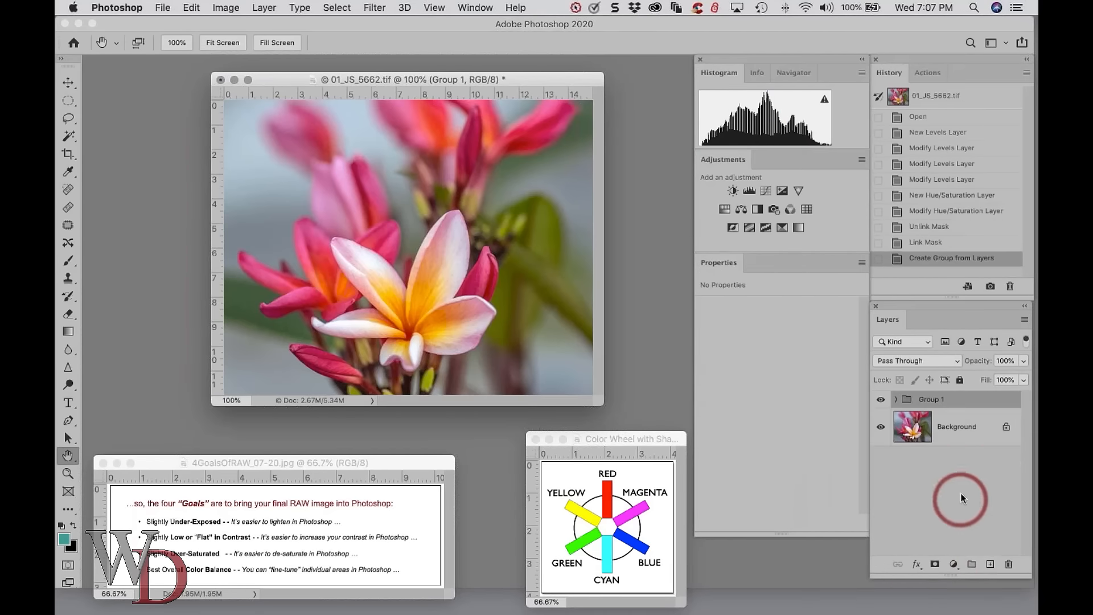
Toggle the new layer group's visibility to compare the corrected flower with the original Background, leaving the group visible
{"action": "left_click", "coordinate": [880, 400]}
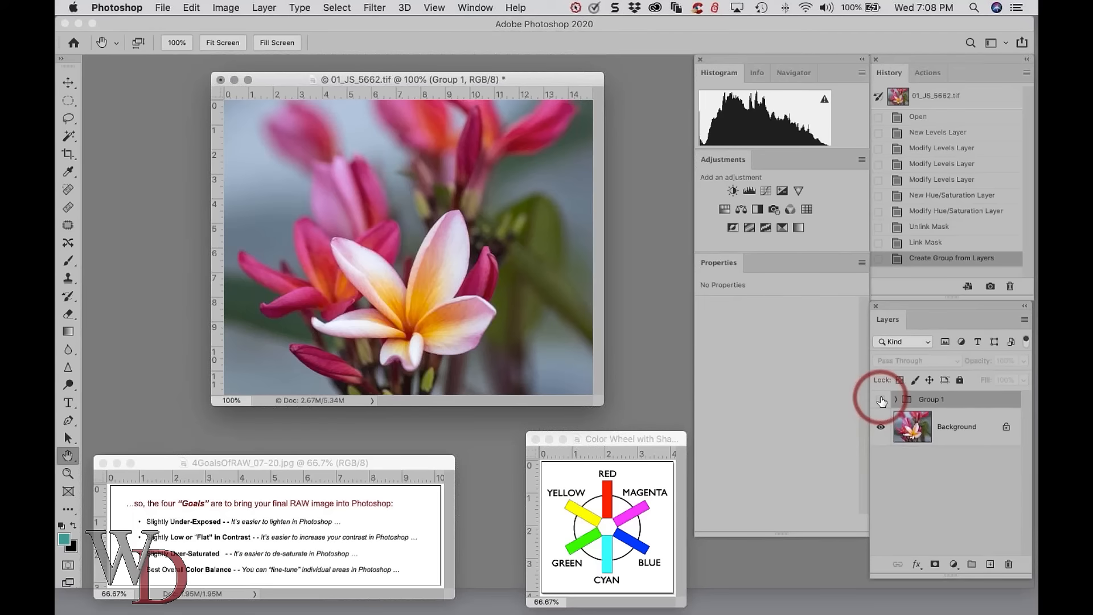
{"action": "left_click", "coordinate": [881, 400]}
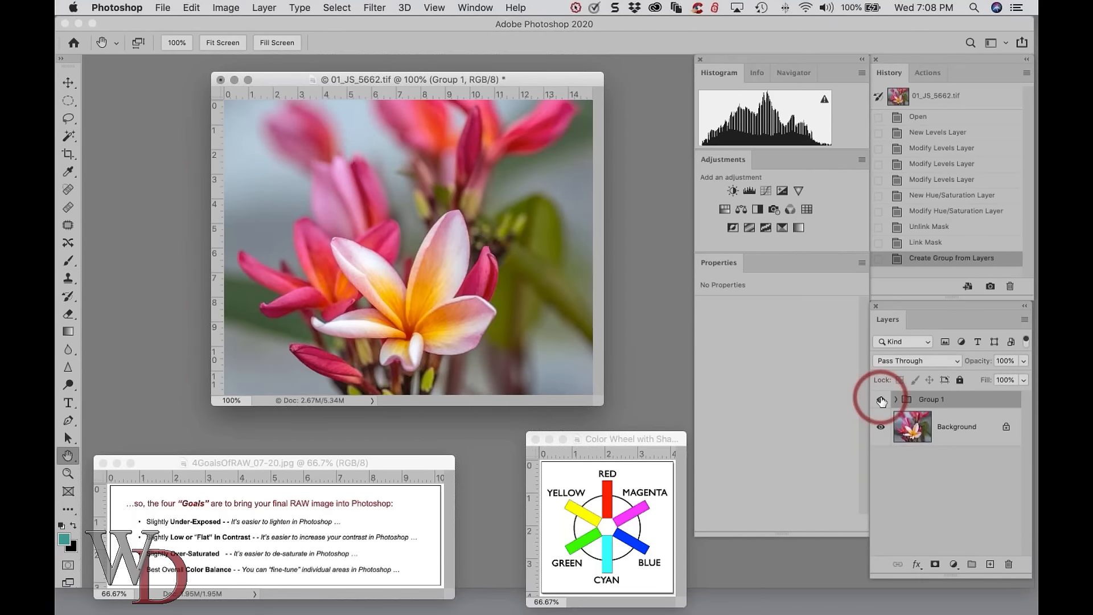
{"action": "left_click", "coordinate": [881, 400]}
{"action": "left_click", "coordinate": [881, 399]}
Open 02_PMonger2.tif from the Class2_MeetupFiles_07-22-20 folder in Adobe Bridge and move its window beside the color wheel
{"action": "left_click", "coordinate": [387, 604]}
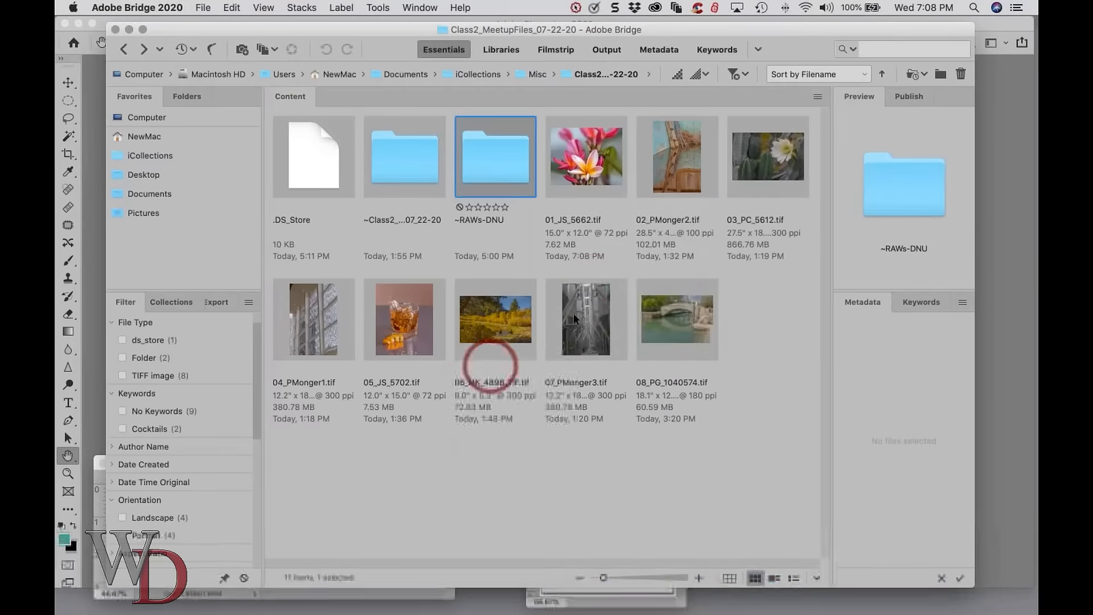
{"action": "left_click", "coordinate": [676, 161]}
{"action": "double_click", "coordinate": [676, 162]}
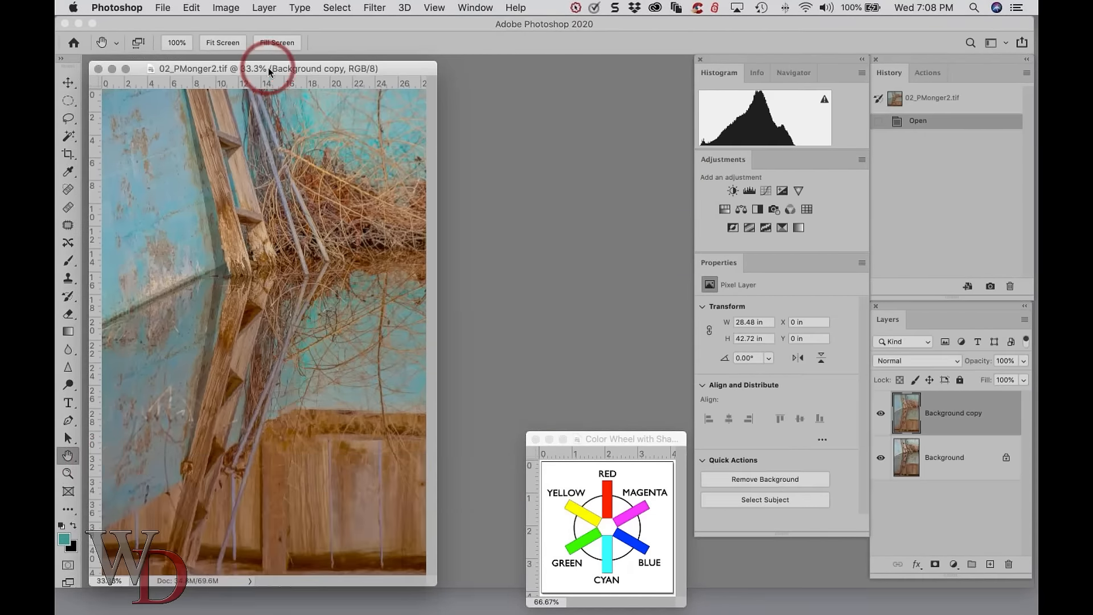
{"action": "left_click_drag", "start_coordinate": [267, 68], "coordinate": [354, 78]}
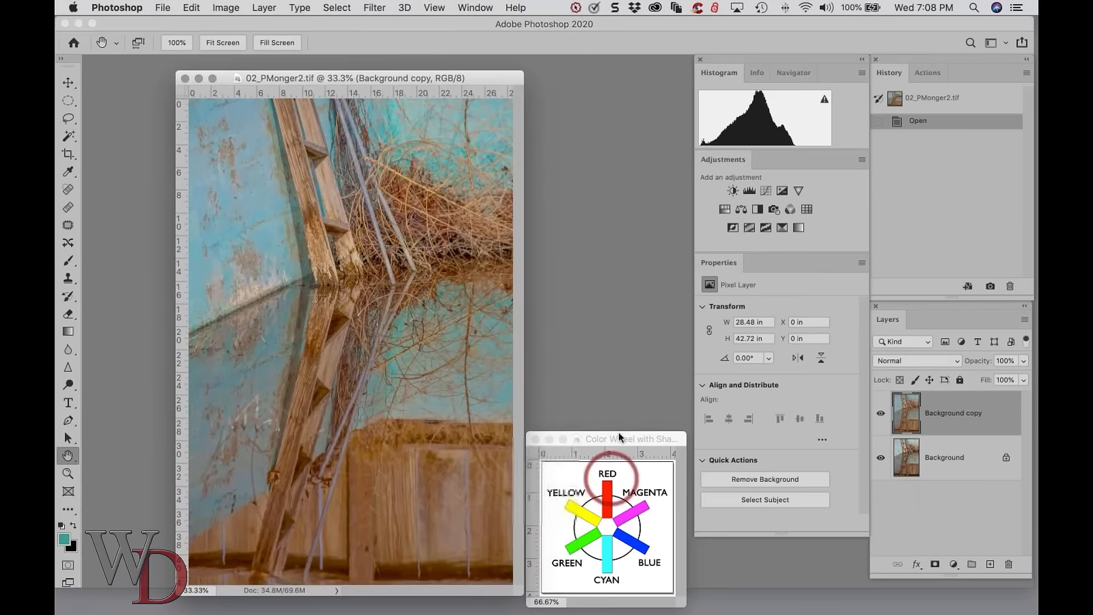
Toggle the Background copy layer's visibility to compare it with the original Background, leaving the copy visible
{"action": "left_click", "coordinate": [881, 414]}
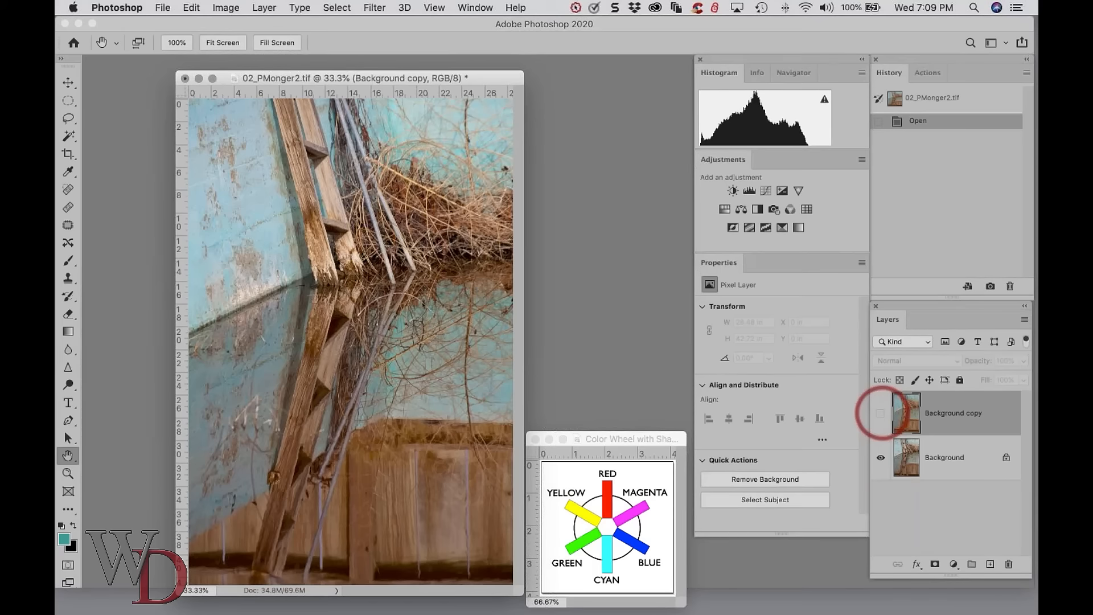
{"action": "left_click", "coordinate": [880, 413]}
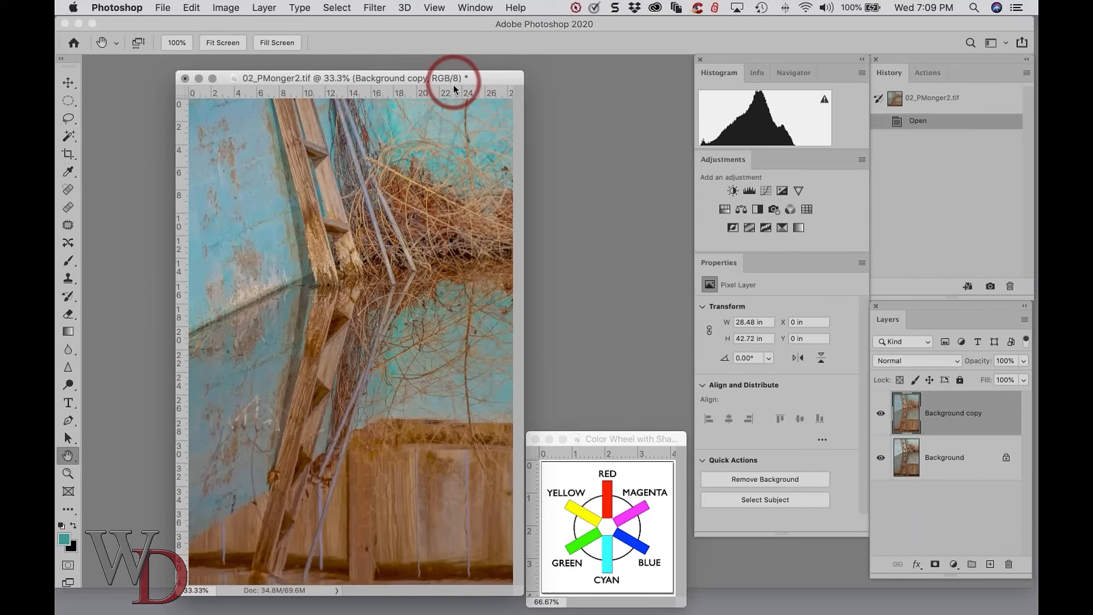
{"action": "left_click", "coordinate": [882, 414]}
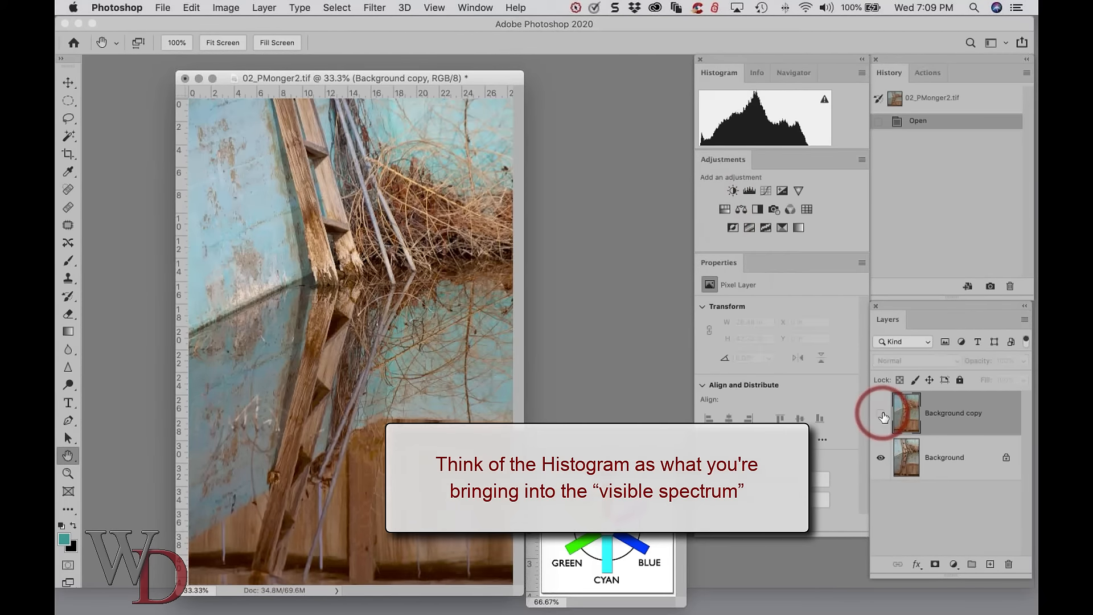
{"action": "left_click", "coordinate": [882, 416]}
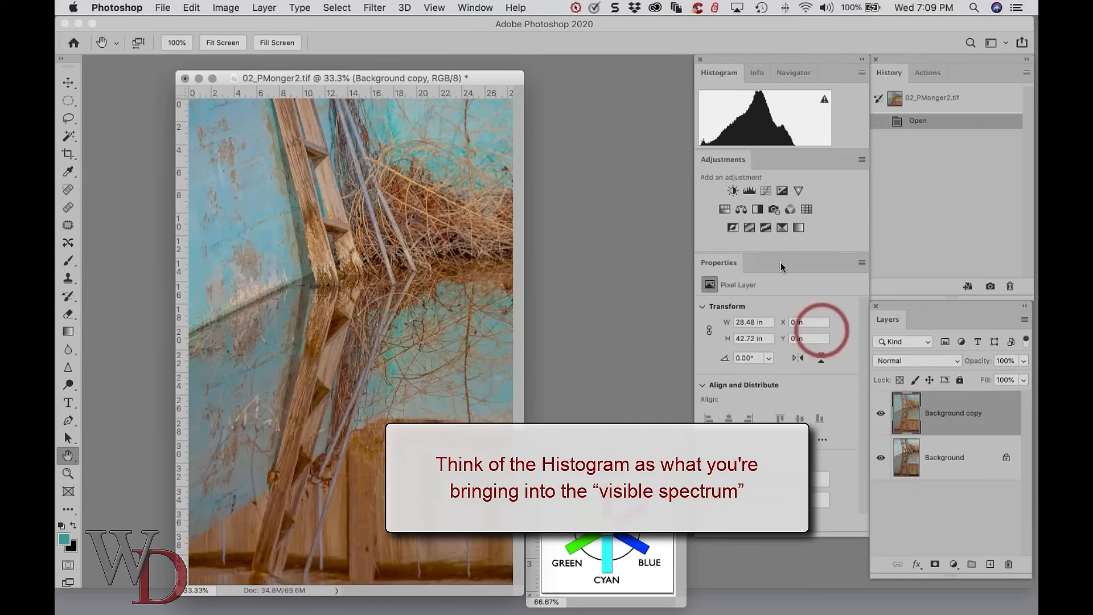
{"action": "left_click", "coordinate": [725, 209]}
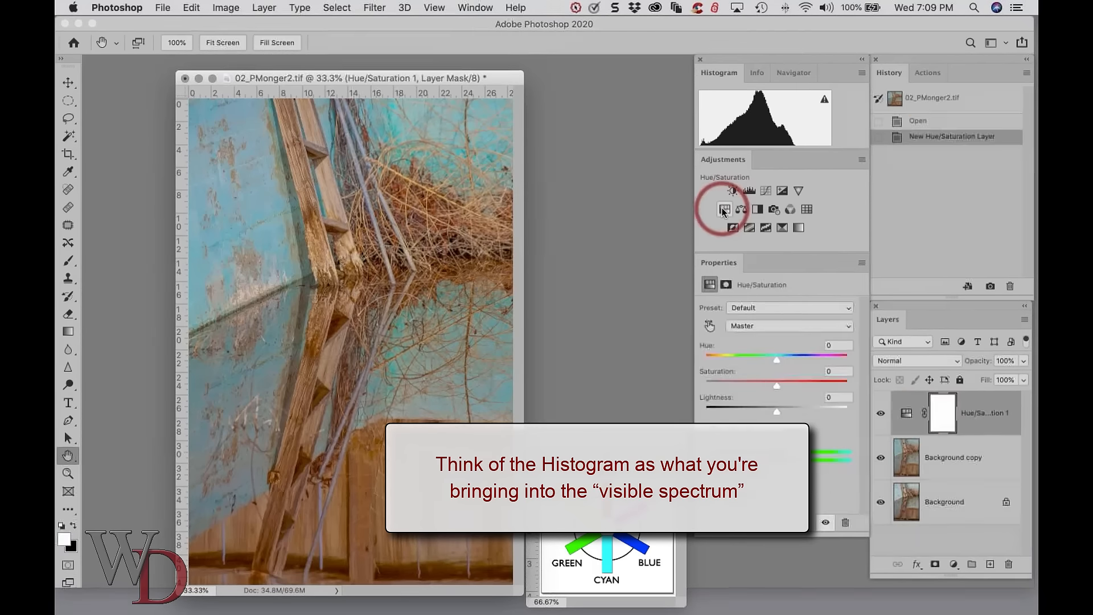
{"action": "left_click", "coordinate": [789, 325]}
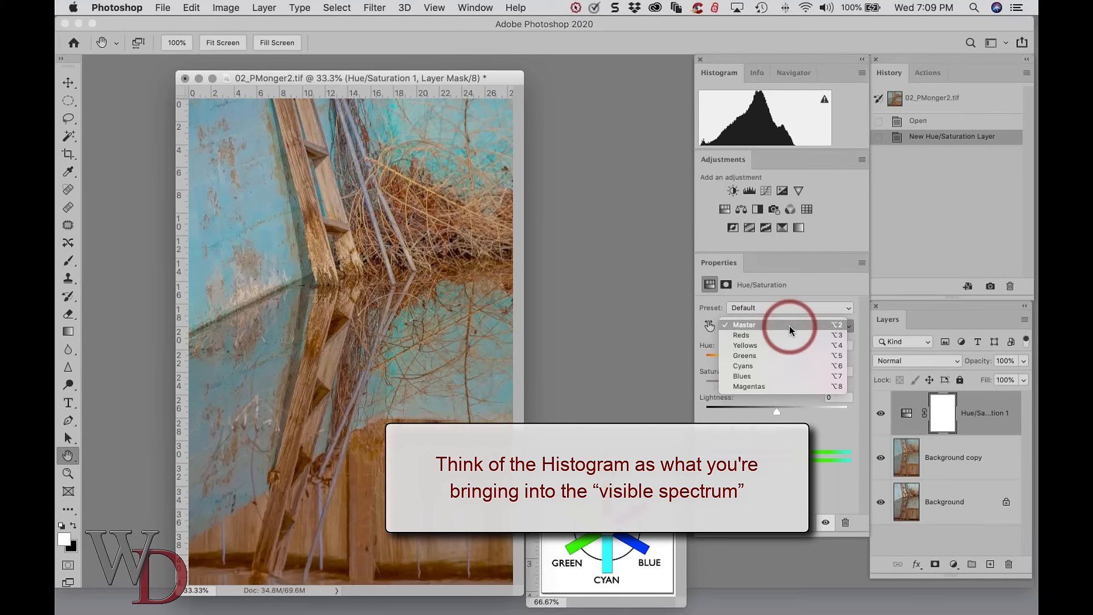
{"action": "left_click", "coordinate": [790, 326]}
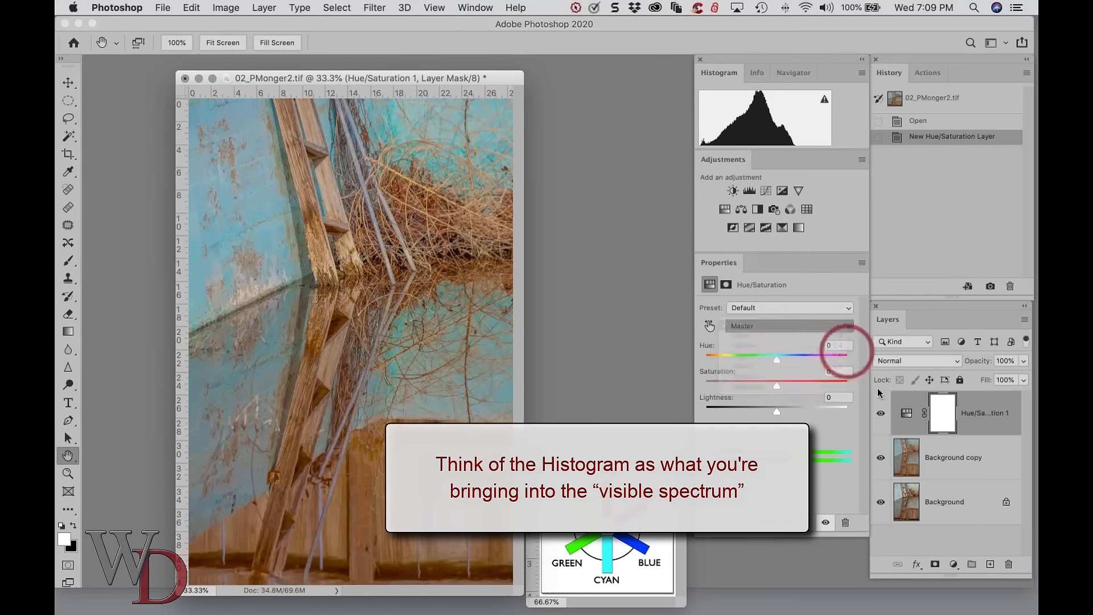
{"action": "left_click", "coordinate": [918, 121]}
Add a Levels adjustment layer with the highlight input at 195, and compare the image with the Background copy hidden and shown
{"action": "left_click", "coordinate": [750, 191]}
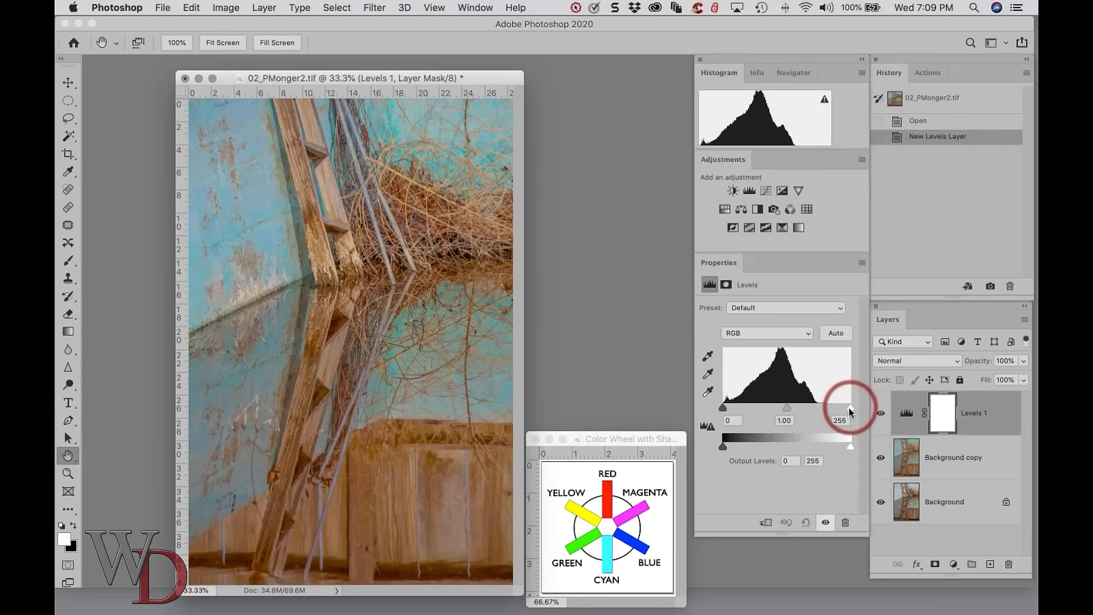
{"action": "left_click_drag", "start_coordinate": [849, 408], "coordinate": [819, 408]}
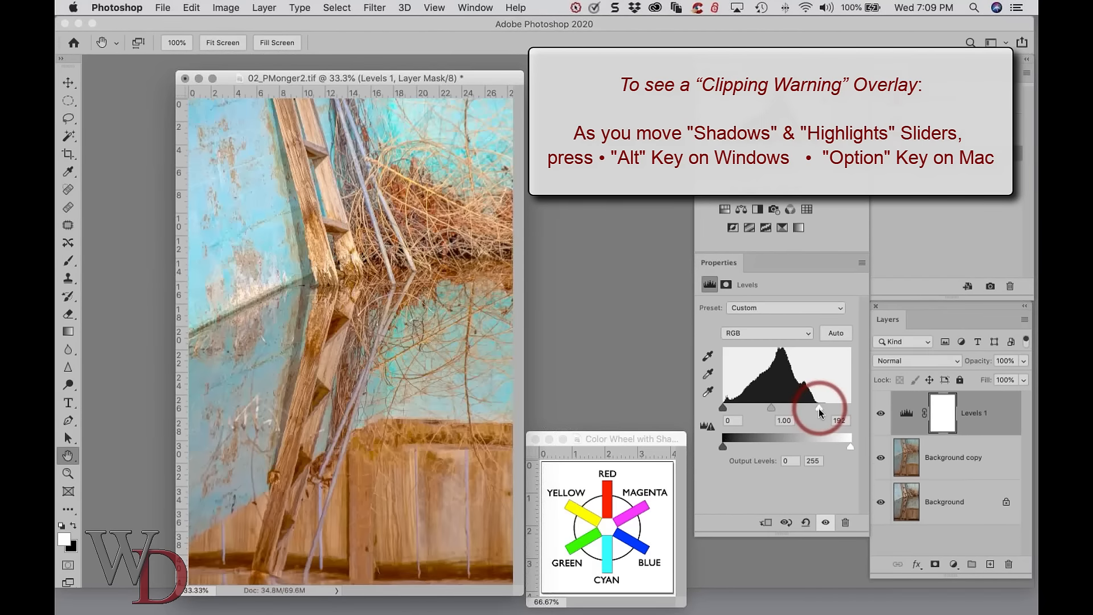
{"action": "left_click_drag", "start_coordinate": [818, 407], "coordinate": [821, 408]}
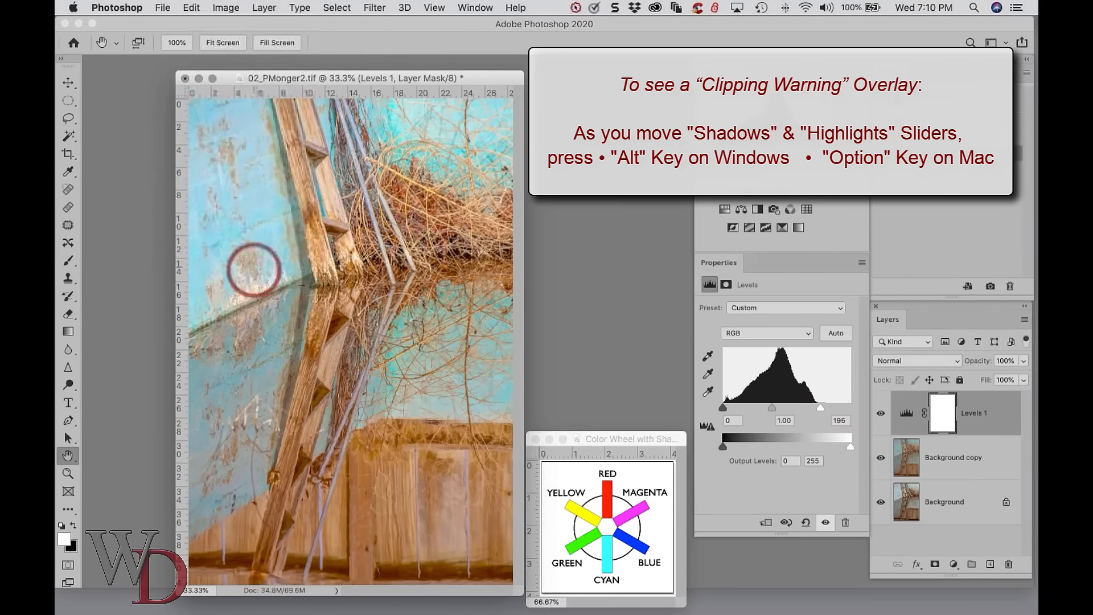
{"action": "left_click", "coordinate": [881, 465]}
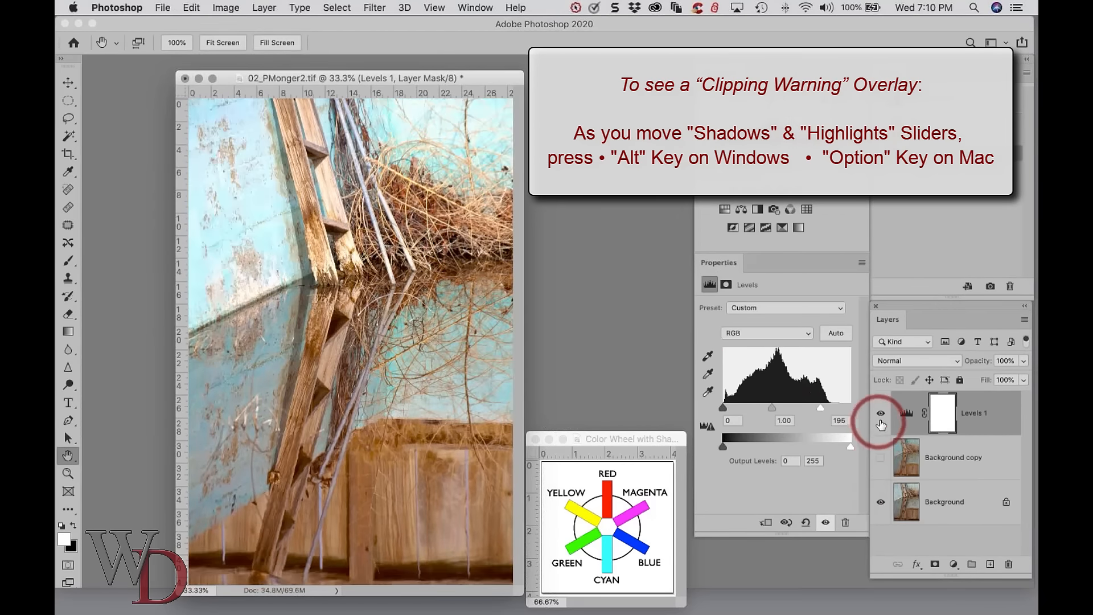
{"action": "left_click", "coordinate": [881, 424]}
{"action": "left_click", "coordinate": [880, 414]}
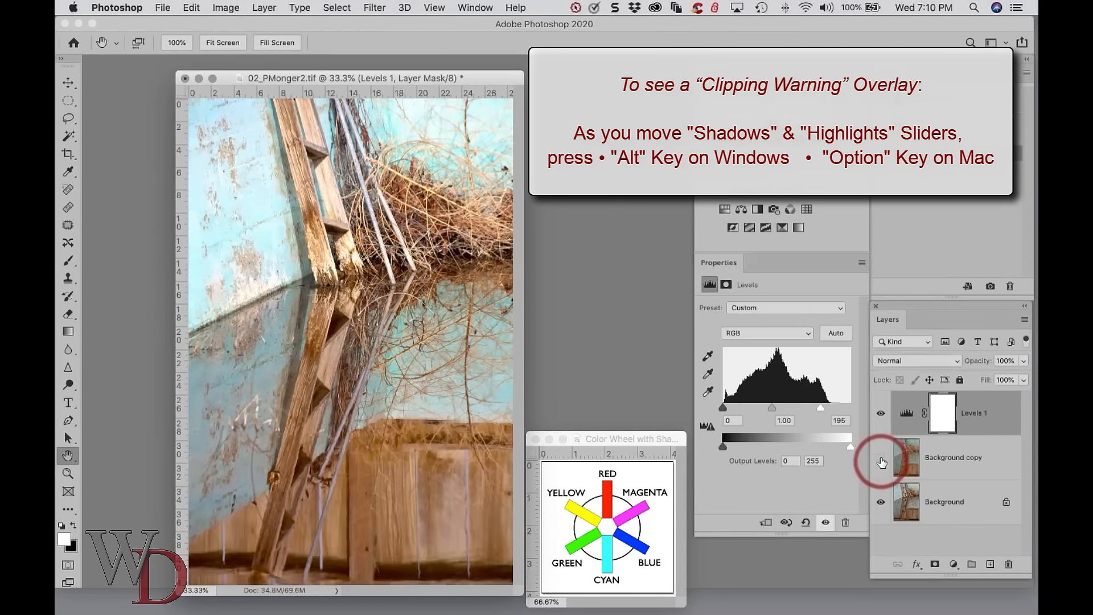
{"action": "left_click", "coordinate": [881, 458]}
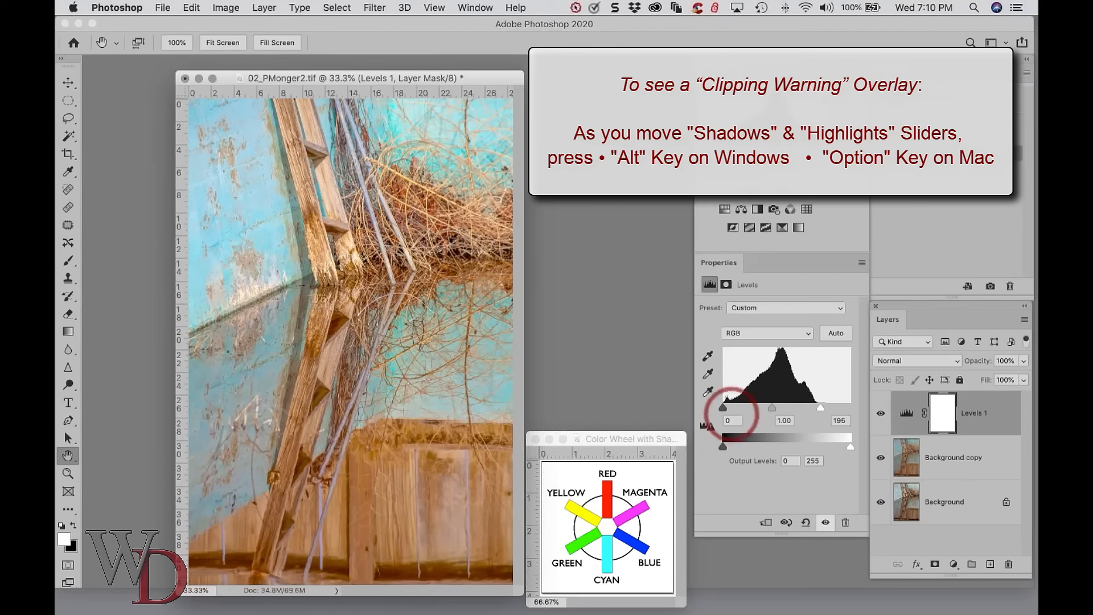
Set the Levels shadow input to 7 and the midtones to 0.93, comparing the image with the adjustment off and on
{"action": "left_click_drag", "start_coordinate": [723, 410], "coordinate": [727, 415]}
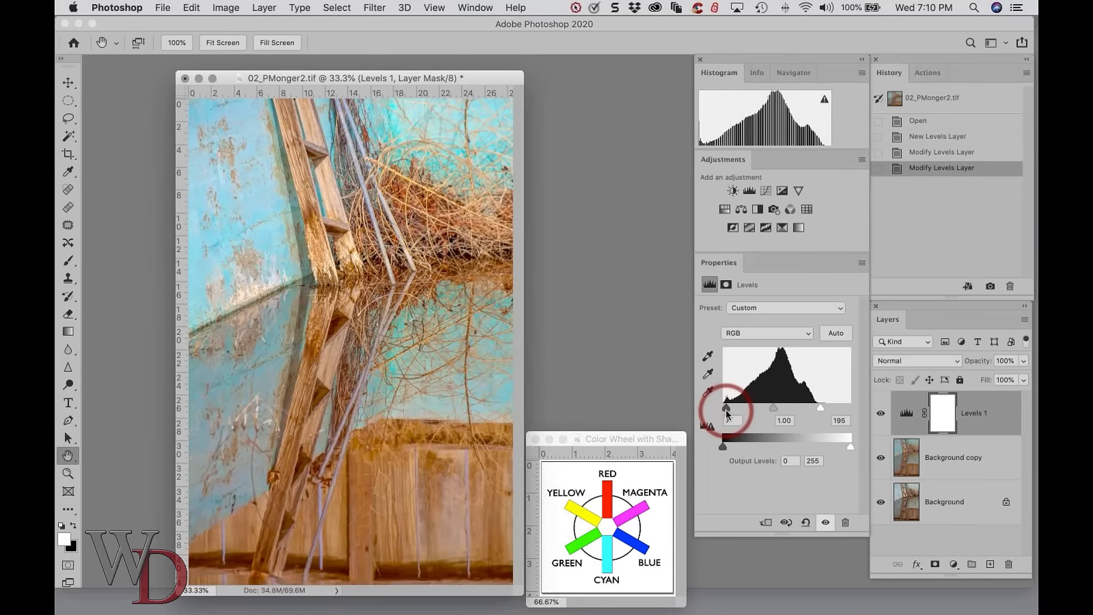
{"action": "left_click", "coordinate": [780, 420]}
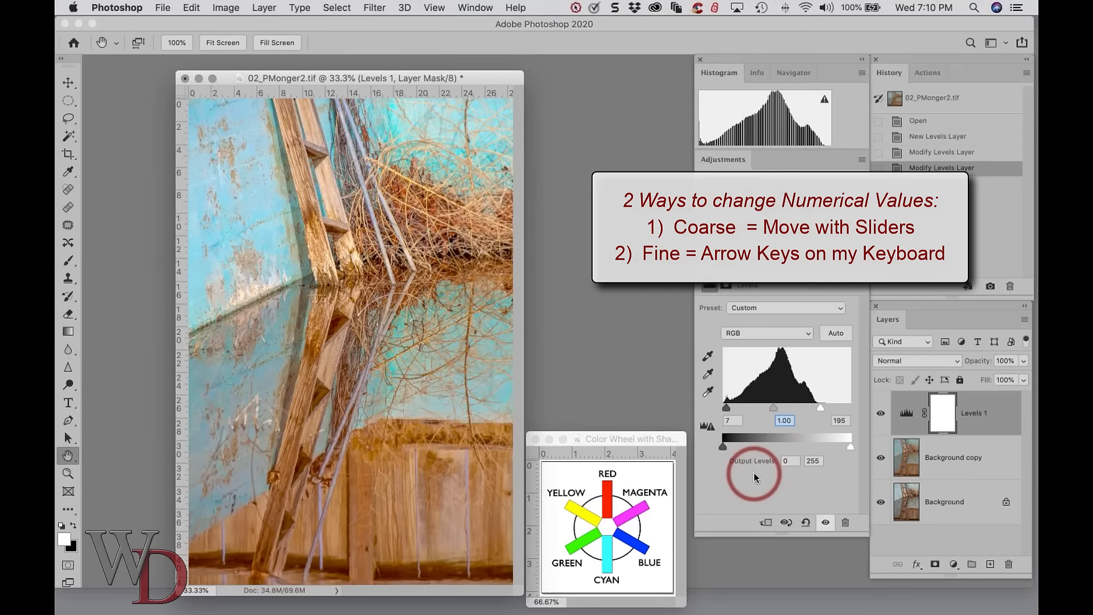
{"action": "key", "text": "Down"}
{"action": "key", "text": "Down"}
{"action": "key", "text": "Down"}
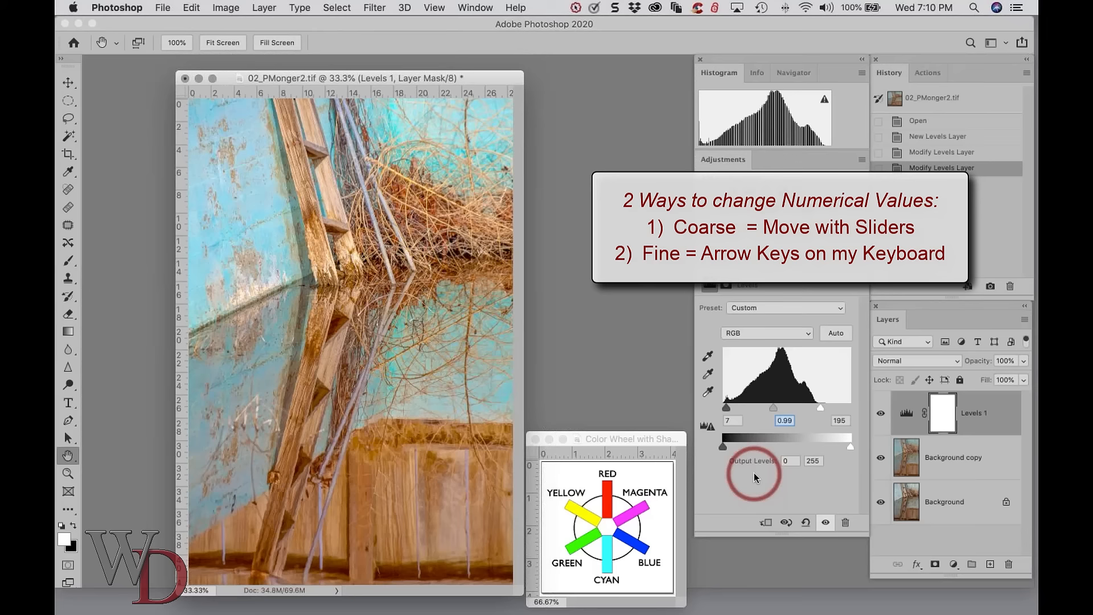
{"action": "key", "text": "Down"}
{"action": "key", "text": "Down"}
{"action": "key", "text": "Down"}
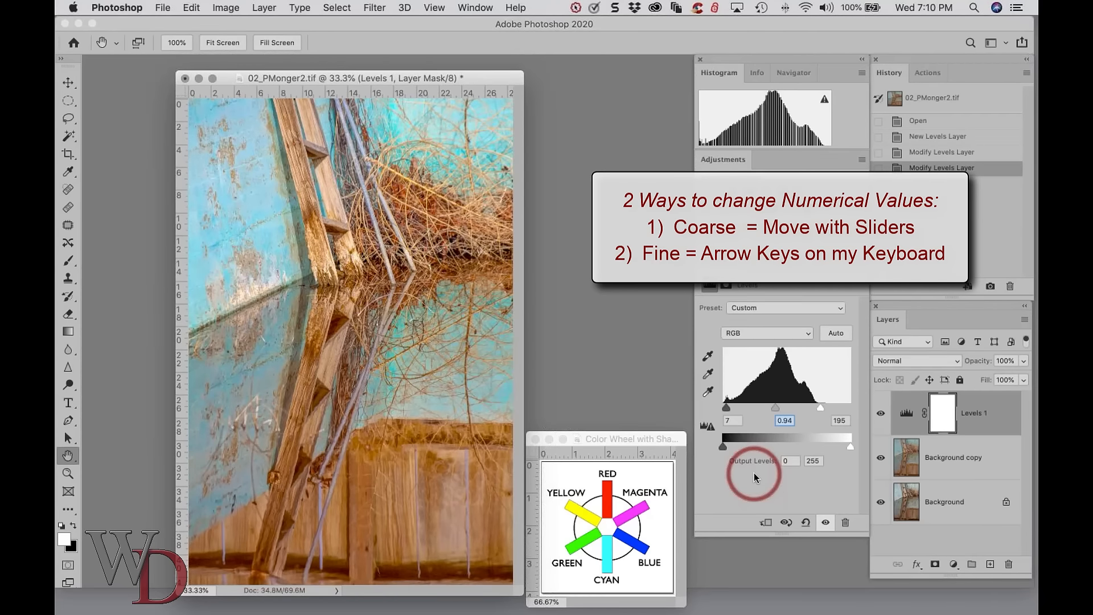
{"action": "key", "text": "Down"}
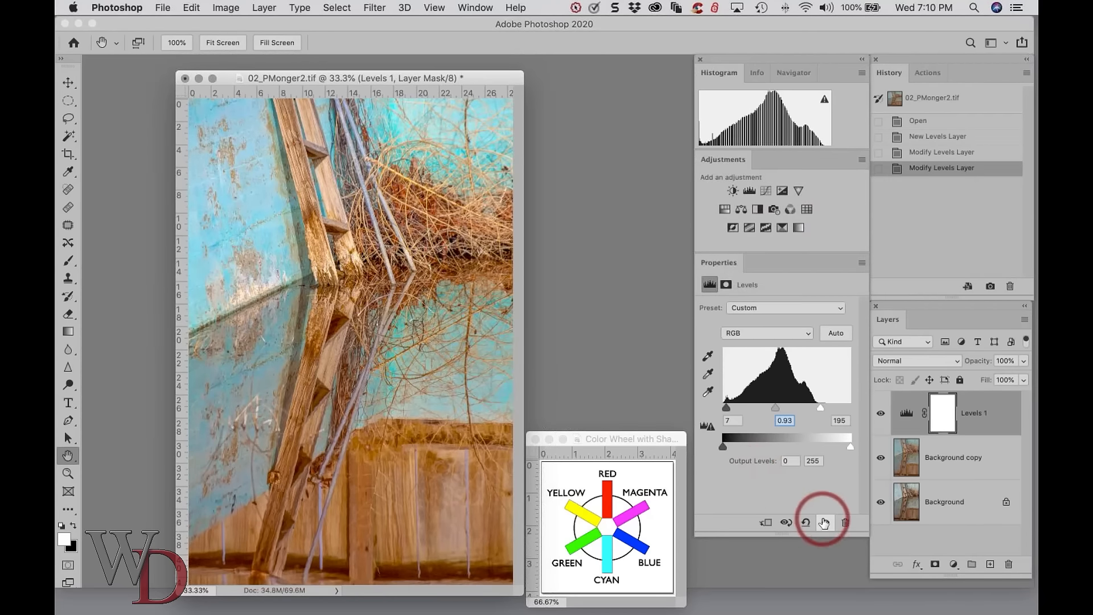
{"action": "left_click", "coordinate": [824, 523]}
{"action": "left_click", "coordinate": [824, 523]}
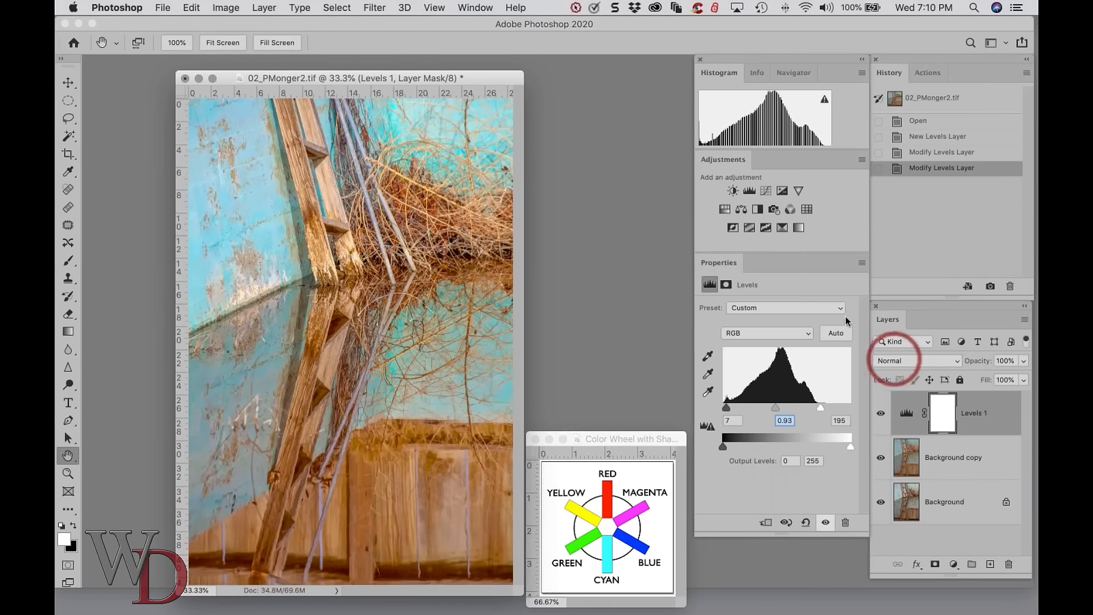
Add a Hue/Saturation adjustment layer above Levels 1 and set the Reds saturation to -12
{"action": "left_click", "coordinate": [724, 210]}
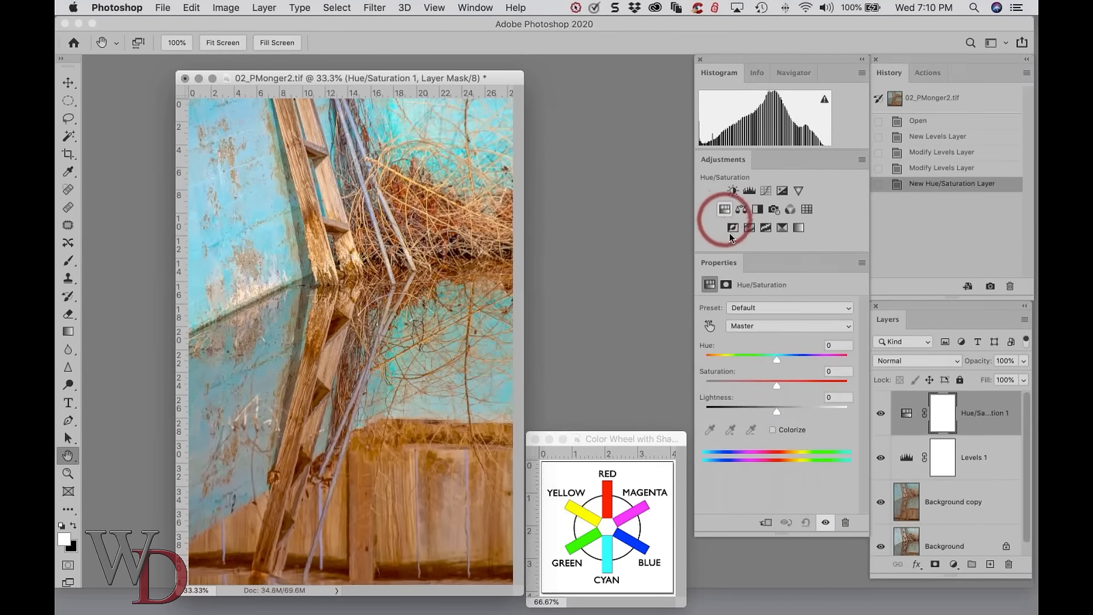
{"action": "left_click", "coordinate": [763, 327]}
{"action": "left_click", "coordinate": [752, 335]}
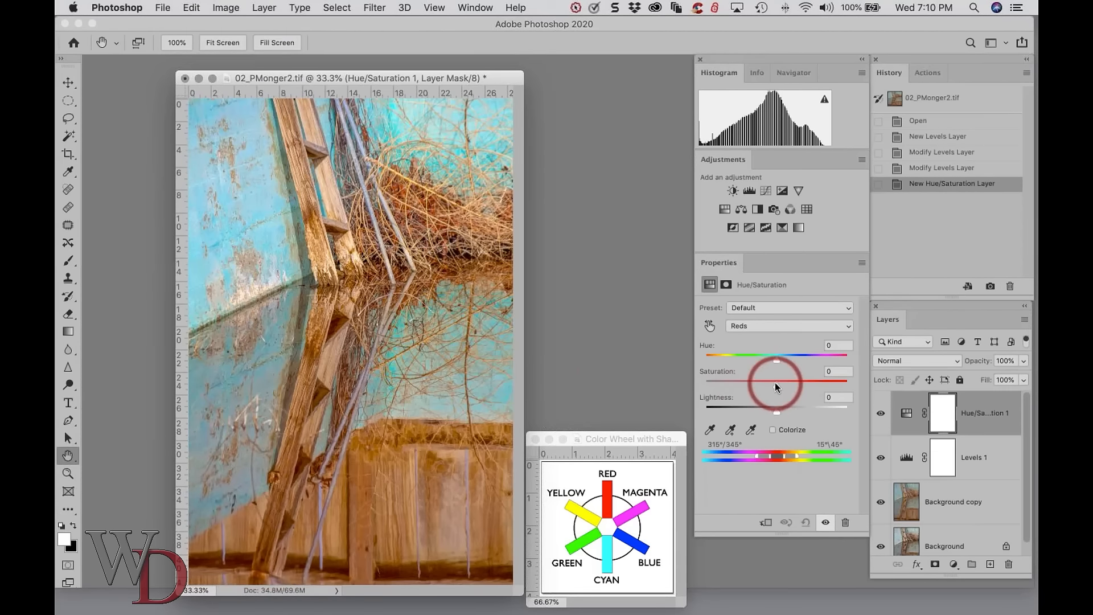
{"action": "left_click_drag", "start_coordinate": [775, 384], "coordinate": [767, 381]}
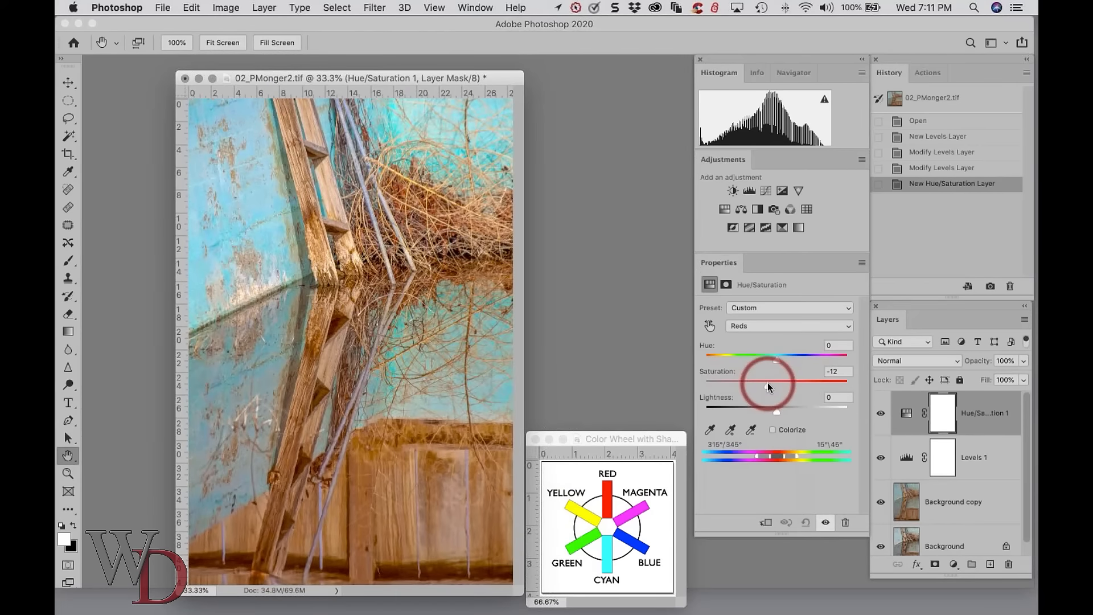
{"action": "left_click_drag", "start_coordinate": [768, 382], "coordinate": [767, 382]}
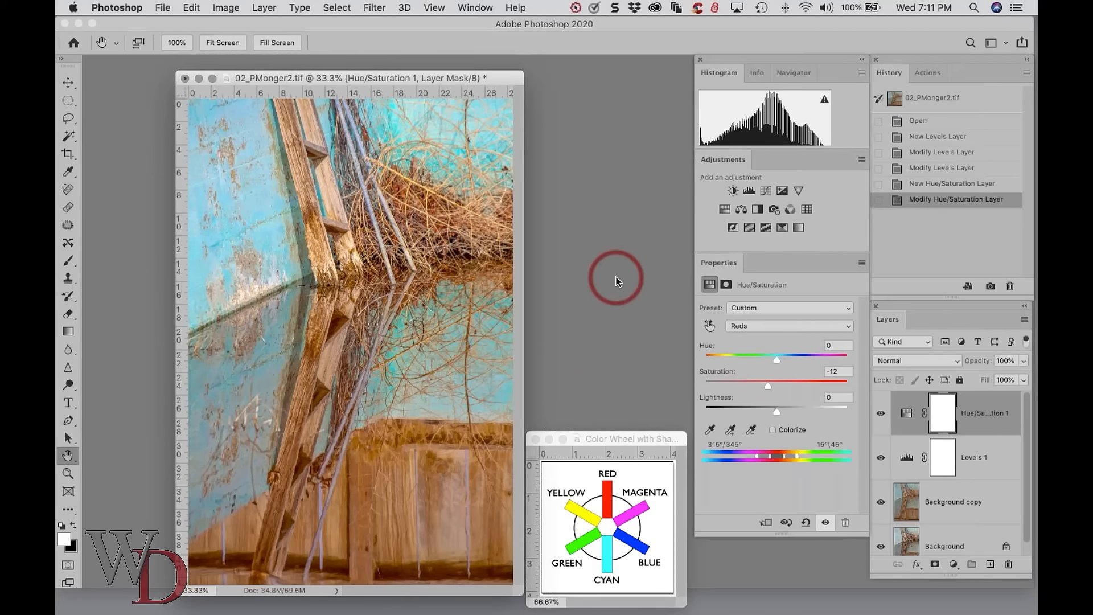
Group the Hue/Saturation, Levels 1 and Background copy layers, and toggle the group's visibility to compare it with the original Background
{"action": "left_click", "coordinate": [950, 503], "text": "shift"}
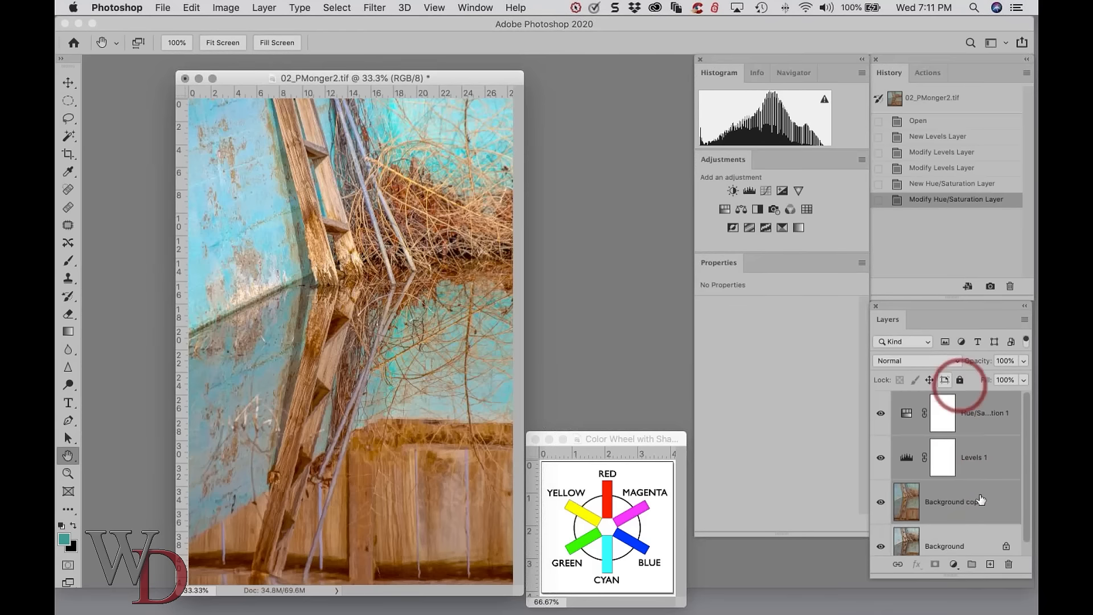
{"action": "left_click", "coordinate": [973, 564]}
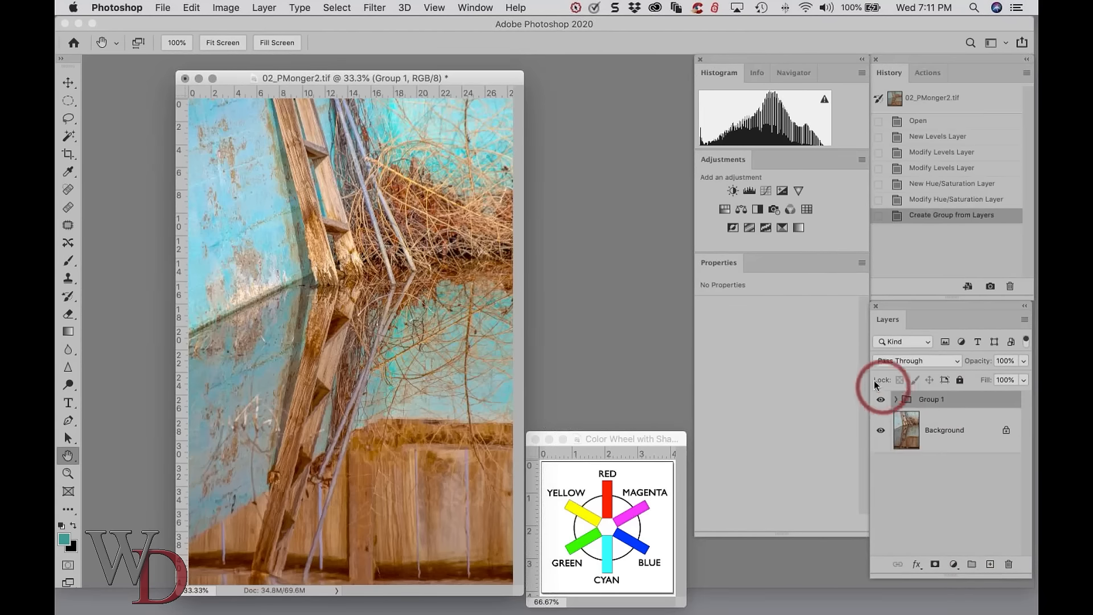
{"action": "left_click", "coordinate": [880, 399]}
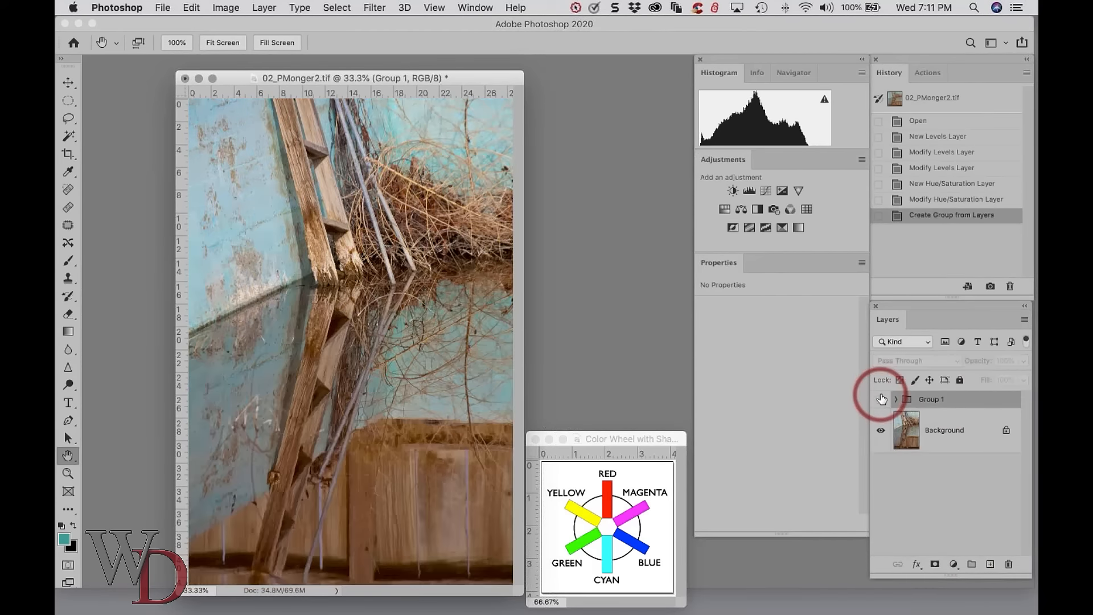
{"action": "left_click", "coordinate": [881, 399]}
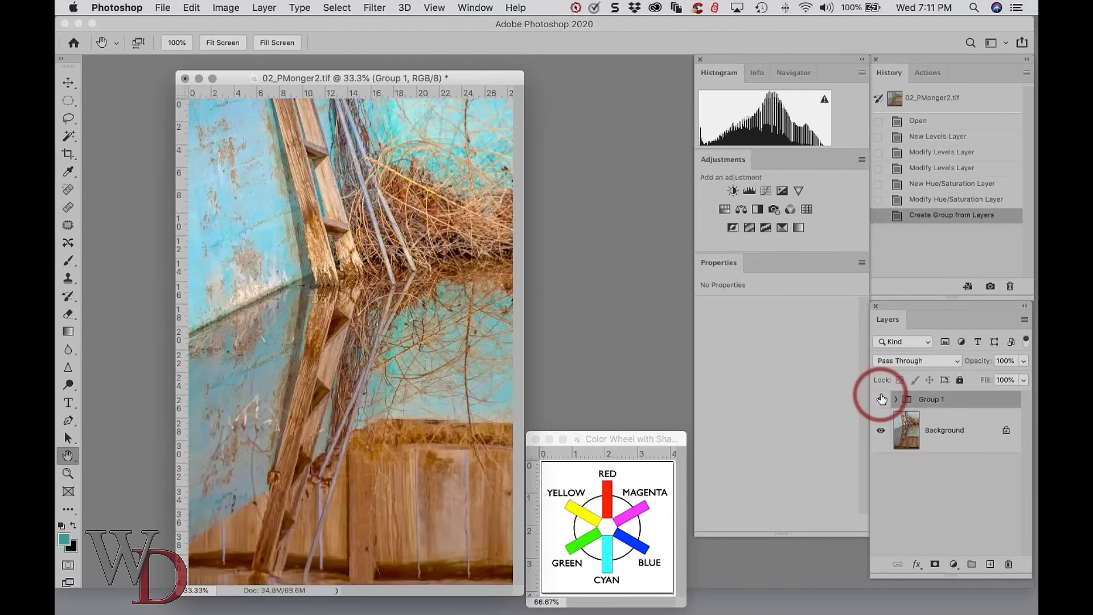
{"action": "left_click", "coordinate": [881, 399]}
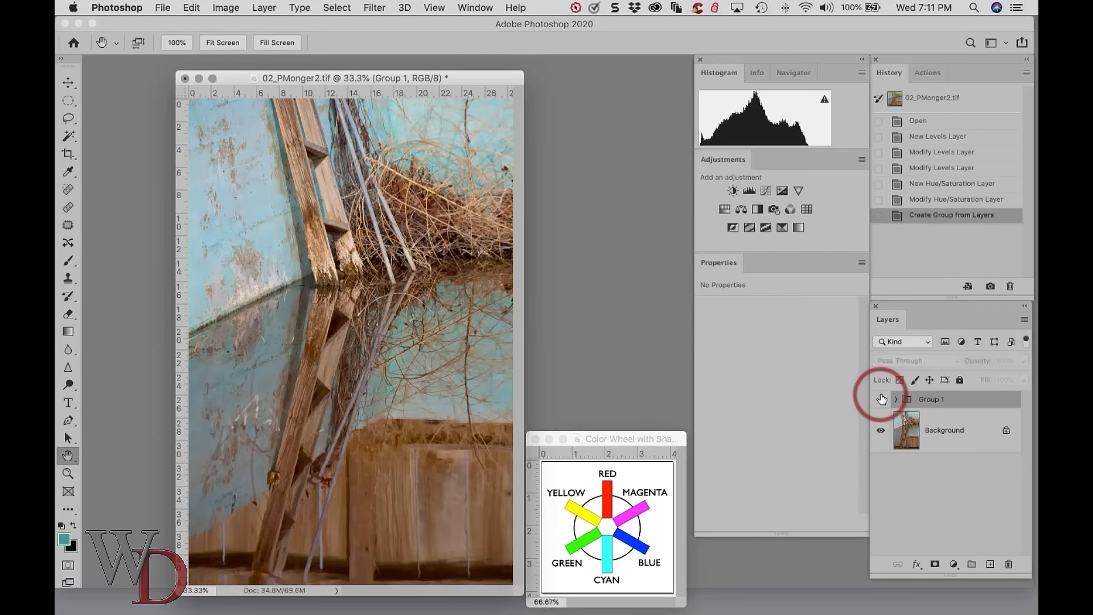
{"action": "left_click", "coordinate": [882, 399]}
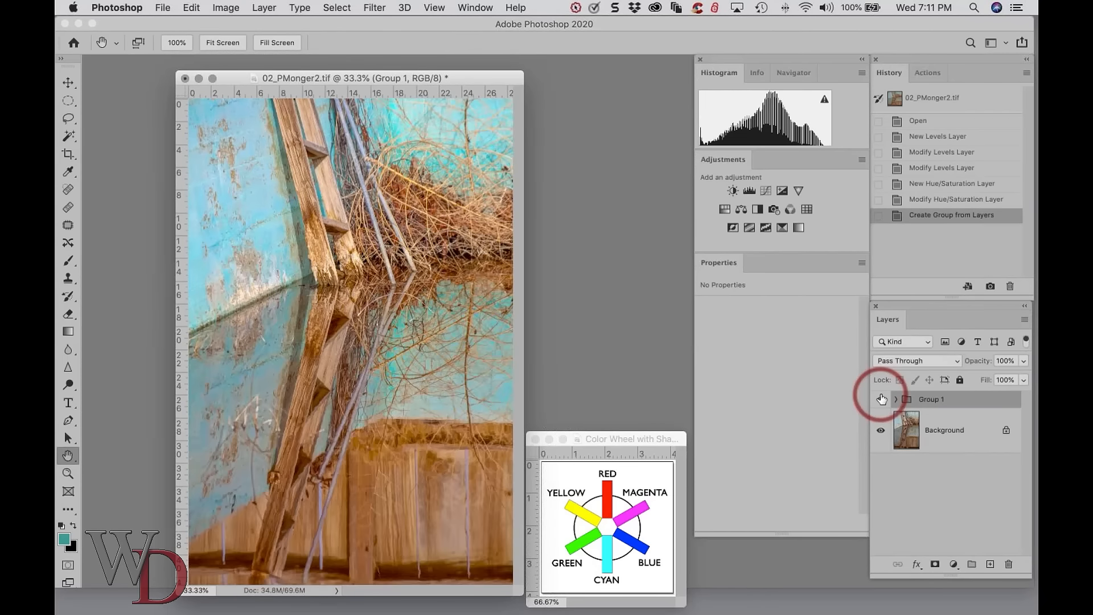
{"action": "left_click", "coordinate": [881, 400]}
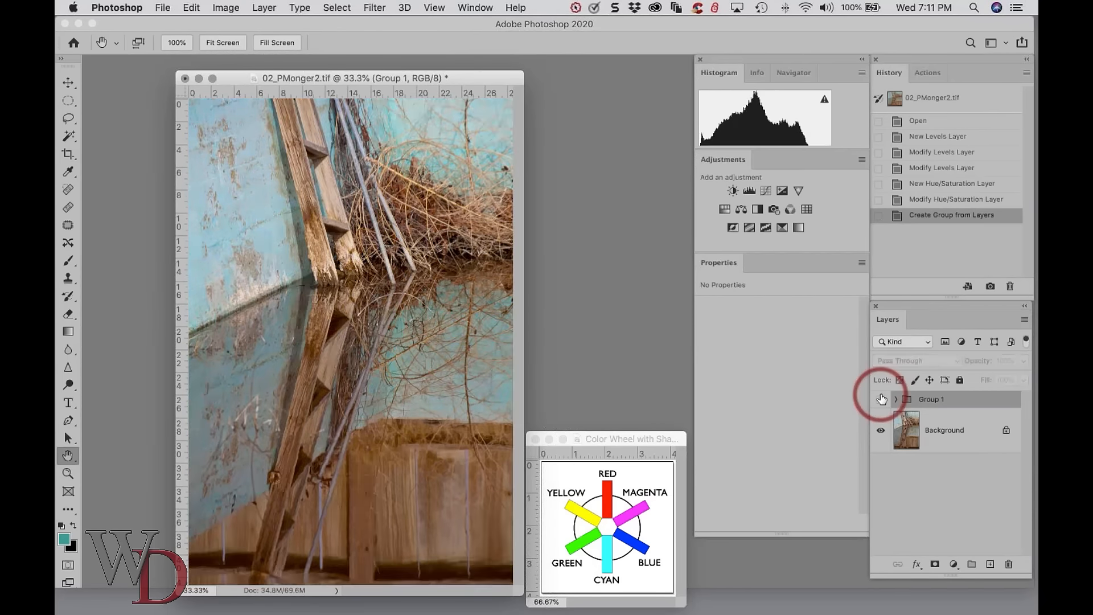
{"action": "left_click", "coordinate": [881, 399]}
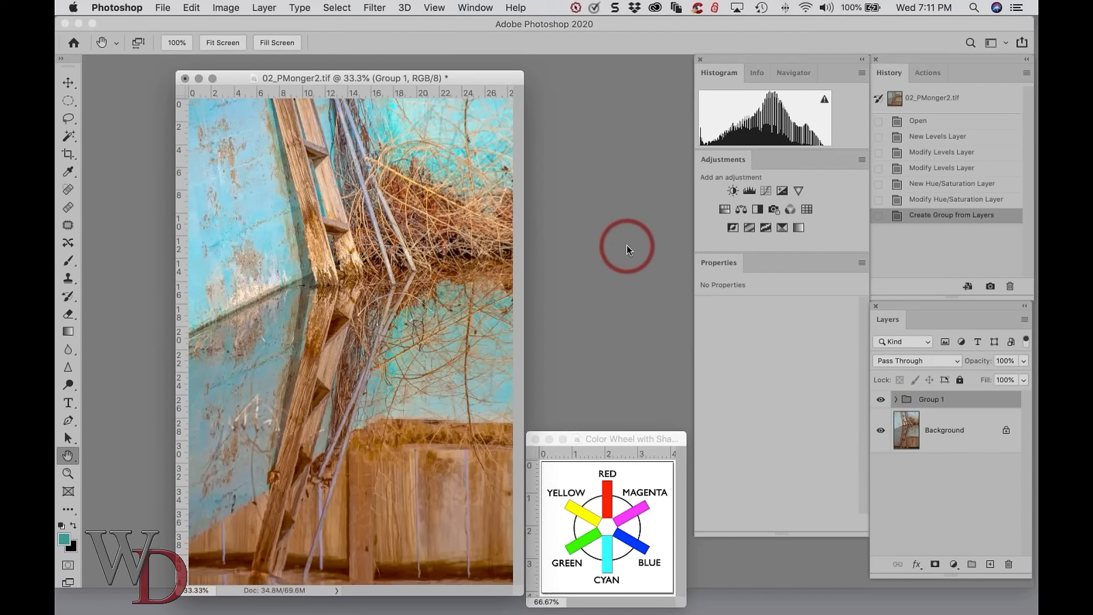
Save 02_PMonger2.tif and close its window, keeping the color wheel open
{"action": "key", "text": "super+s"}
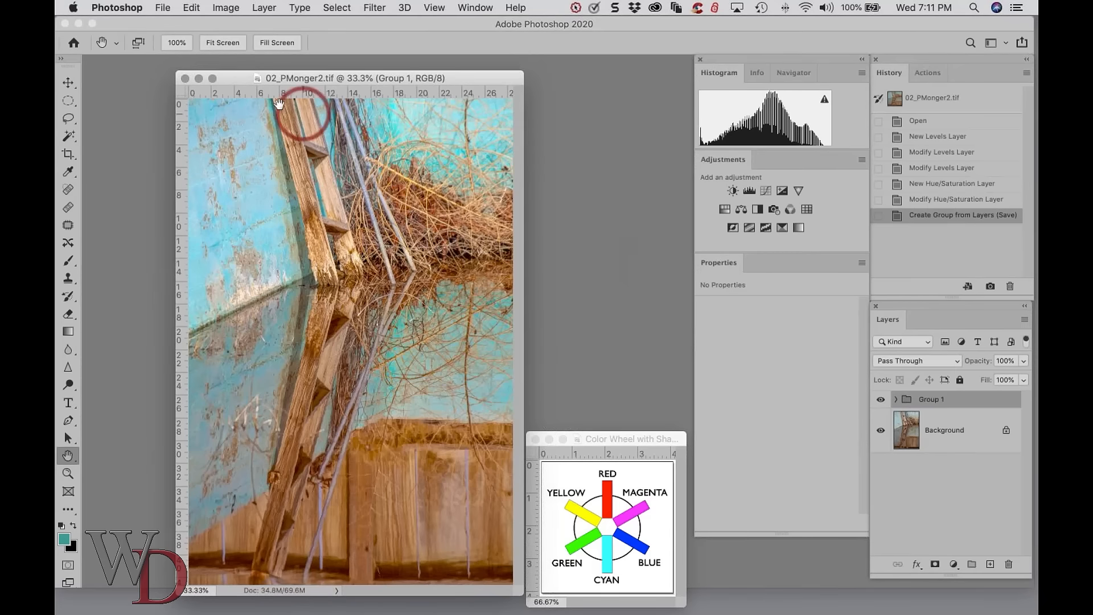
{"action": "left_click", "coordinate": [185, 78]}
Open 03_PC_5612.tif from the Class2_MeetupFiles_07-22-20 folder in Adobe Bridge
{"action": "key", "text": "super+Tab"}
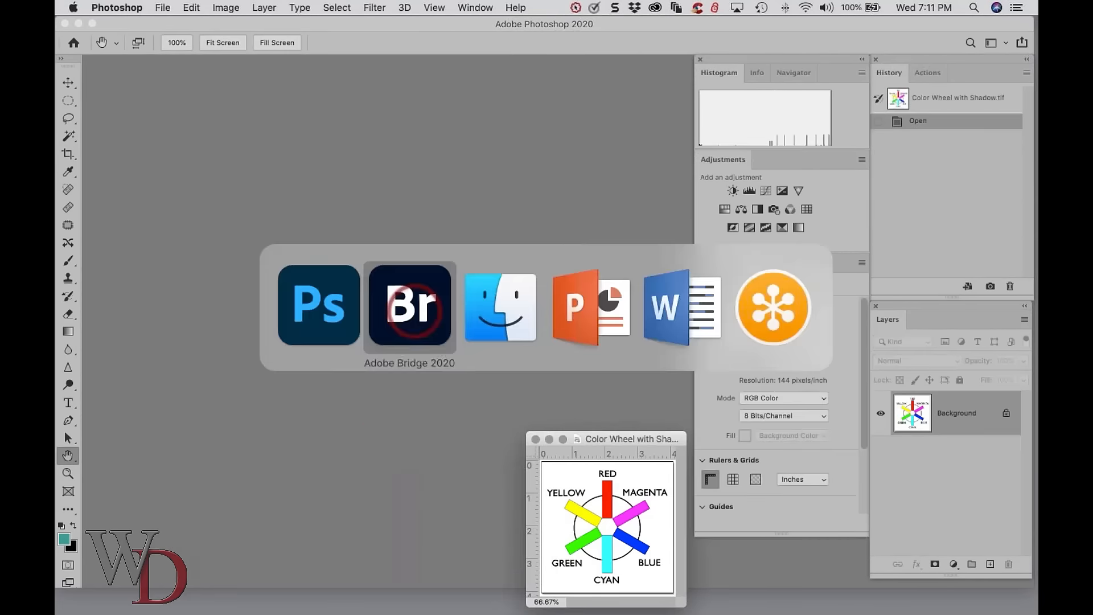
{"action": "left_click", "coordinate": [768, 163]}
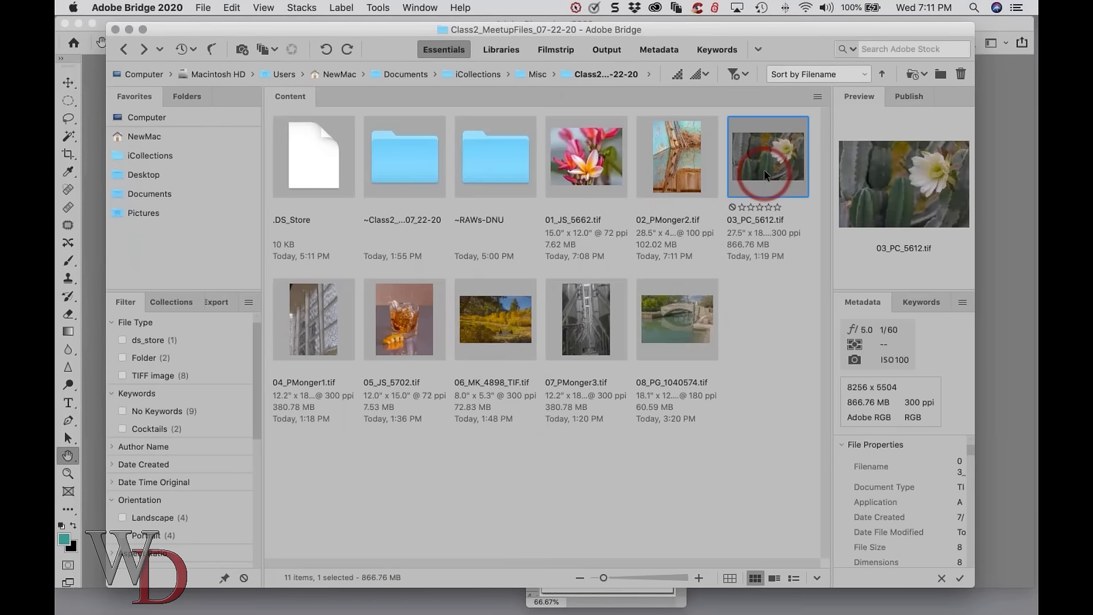
{"action": "double_click", "coordinate": [766, 166]}
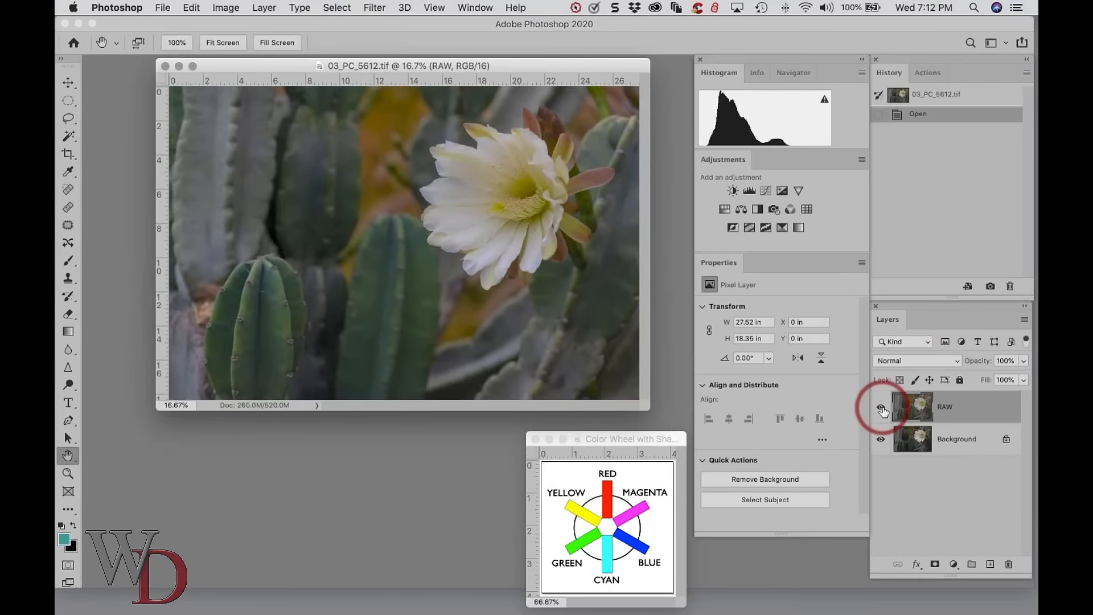
Toggle the RAW layer's visibility to compare it with the Background, and slightly enlarge the 03_PC_5612.tif window
{"action": "left_click", "coordinate": [881, 407]}
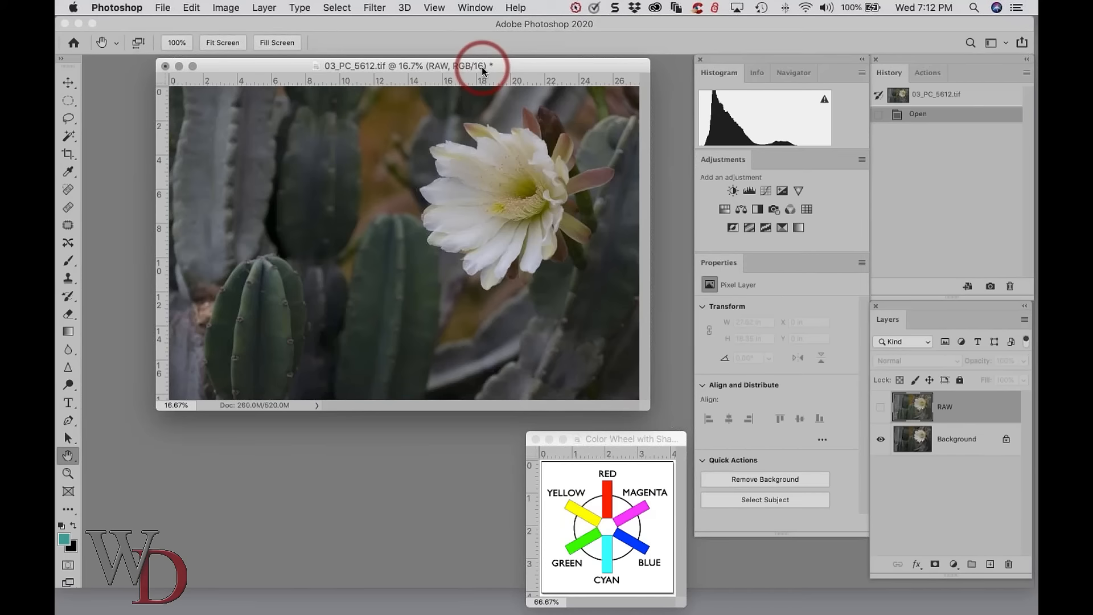
{"action": "left_click", "coordinate": [881, 408]}
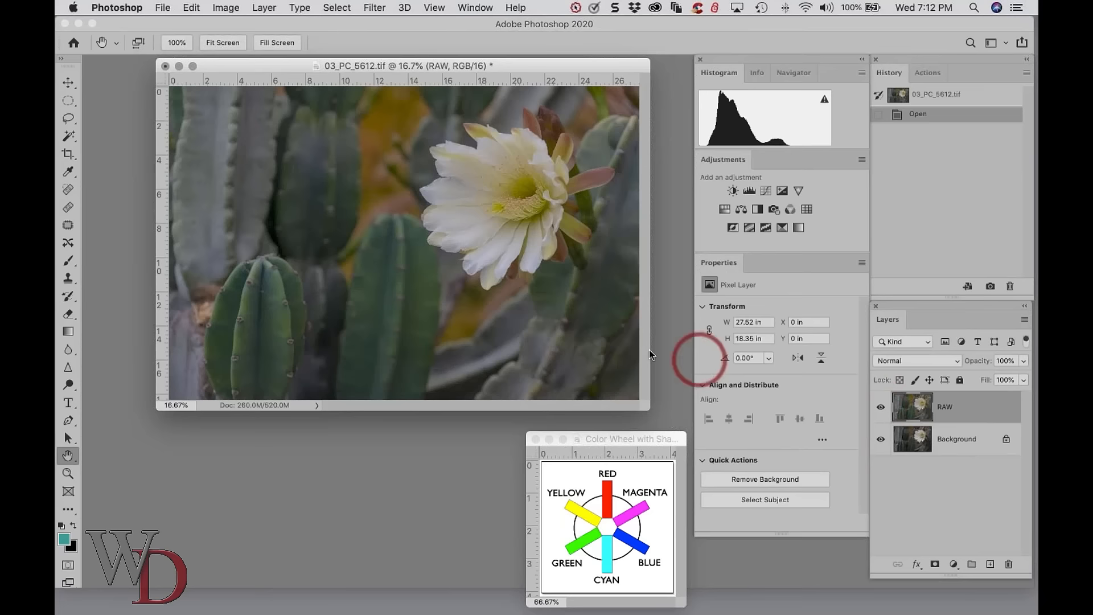
{"action": "left_click_drag", "start_coordinate": [647, 398], "coordinate": [668, 402]}
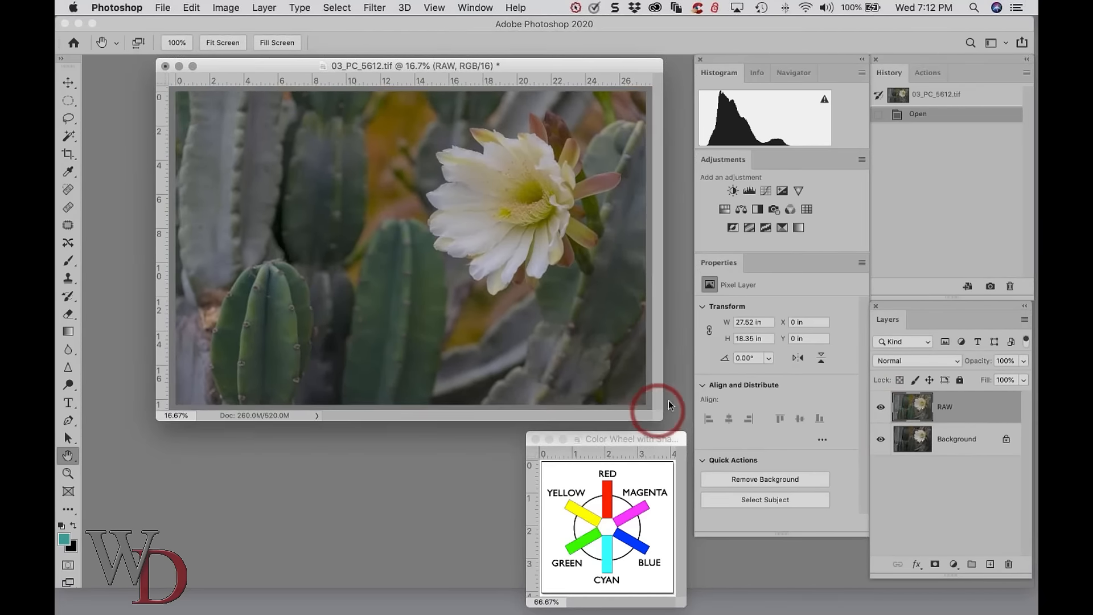
Add a Levels adjustment layer above RAW and set the highlights input level to 187 using the clipping overlay
{"action": "left_click", "coordinate": [750, 192]}
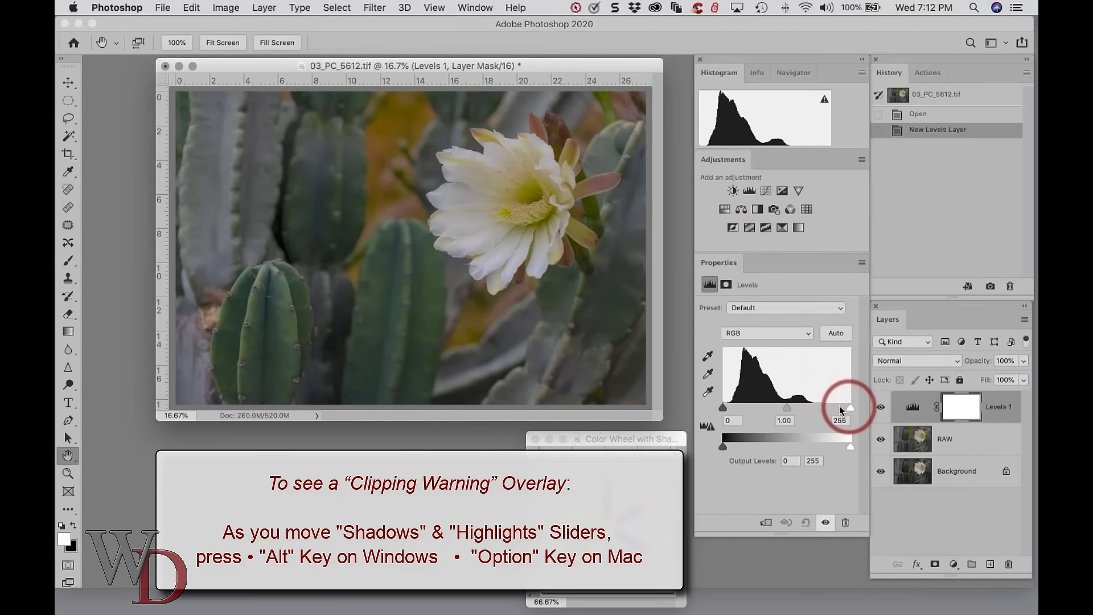
{"action": "left_click_drag", "start_coordinate": [850, 408], "coordinate": [817, 405]}
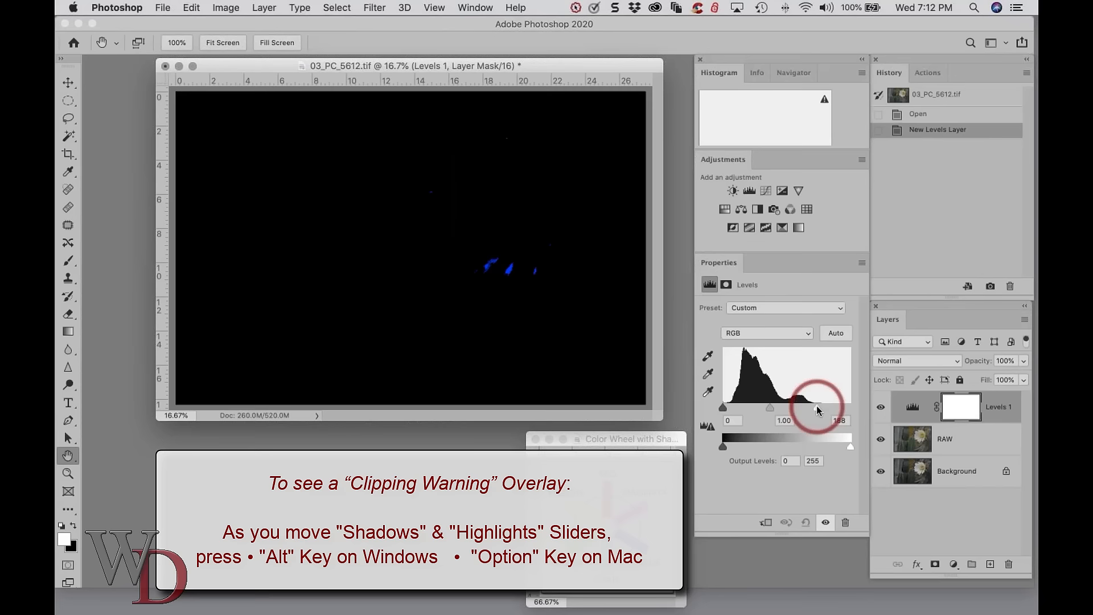
{"action": "left_click_drag", "start_coordinate": [816, 405], "coordinate": [816, 406]}
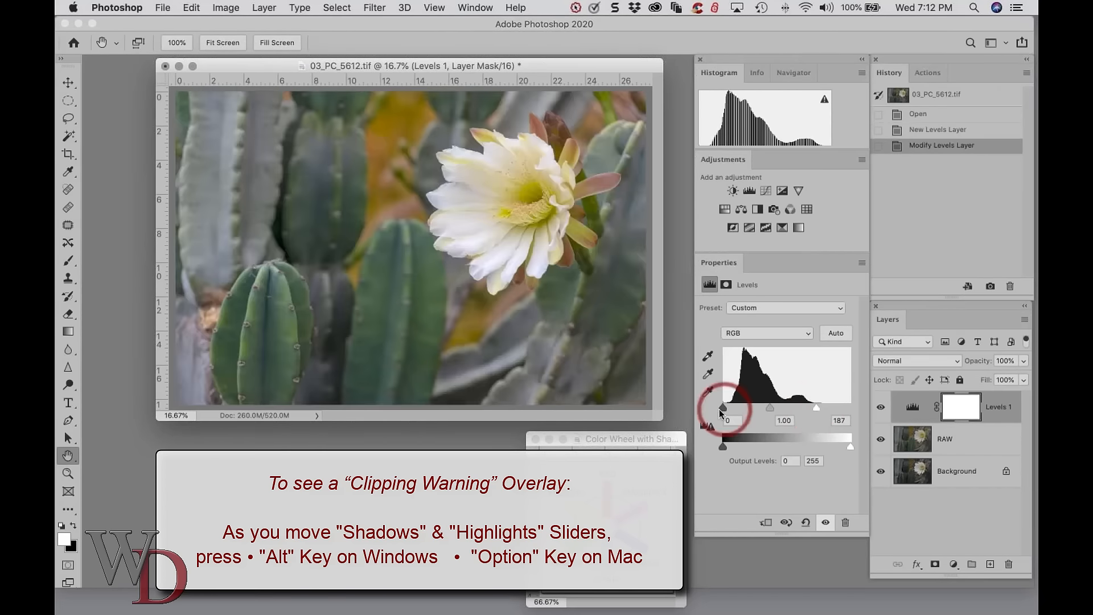
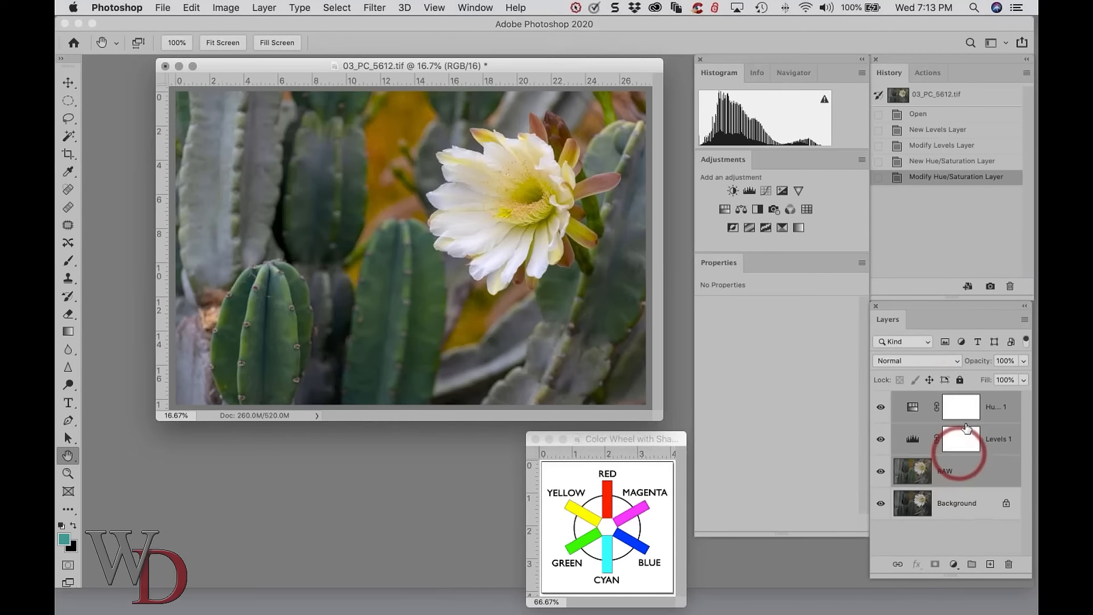
Group the Hue/Saturation, Levels 1 and RAW layers, and toggle the group's visibility to compare it with the Background
{"action": "left_click", "coordinate": [972, 564]}
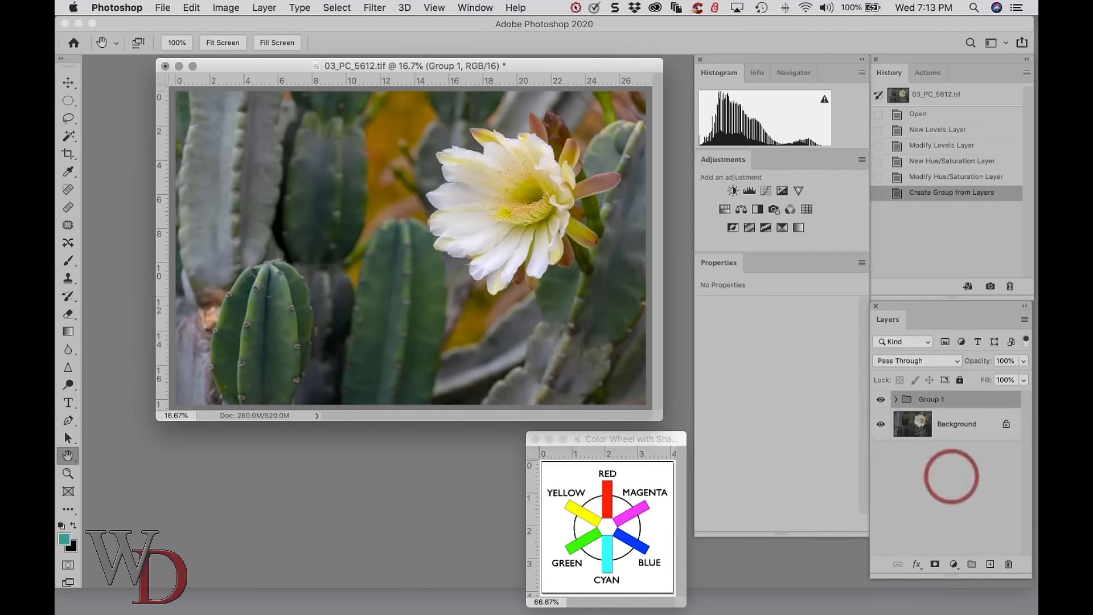
{"action": "left_click", "coordinate": [881, 400]}
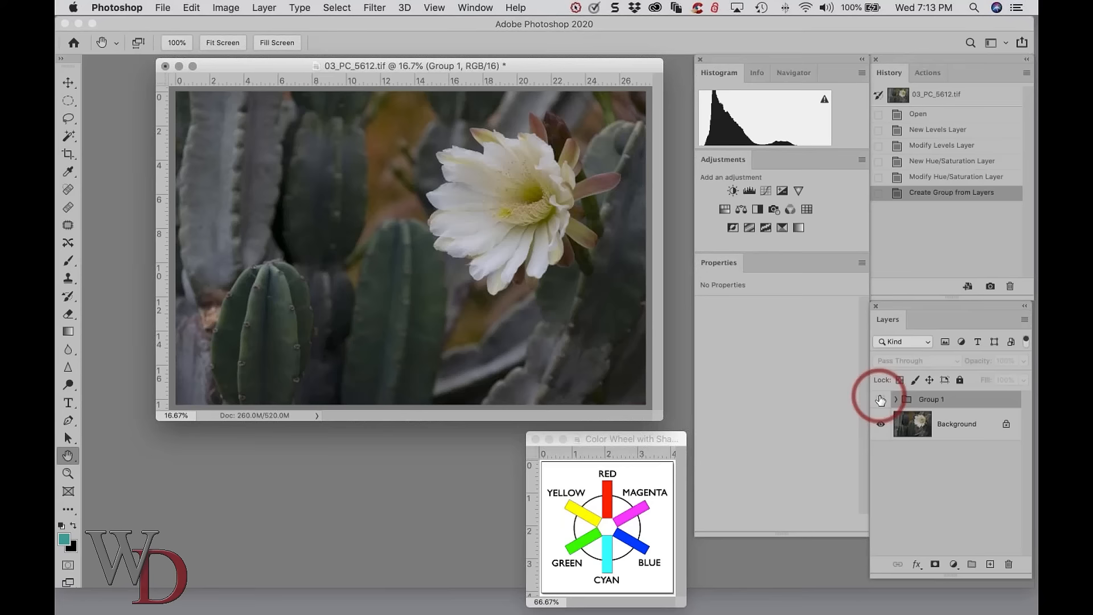
{"action": "left_click", "coordinate": [880, 399]}
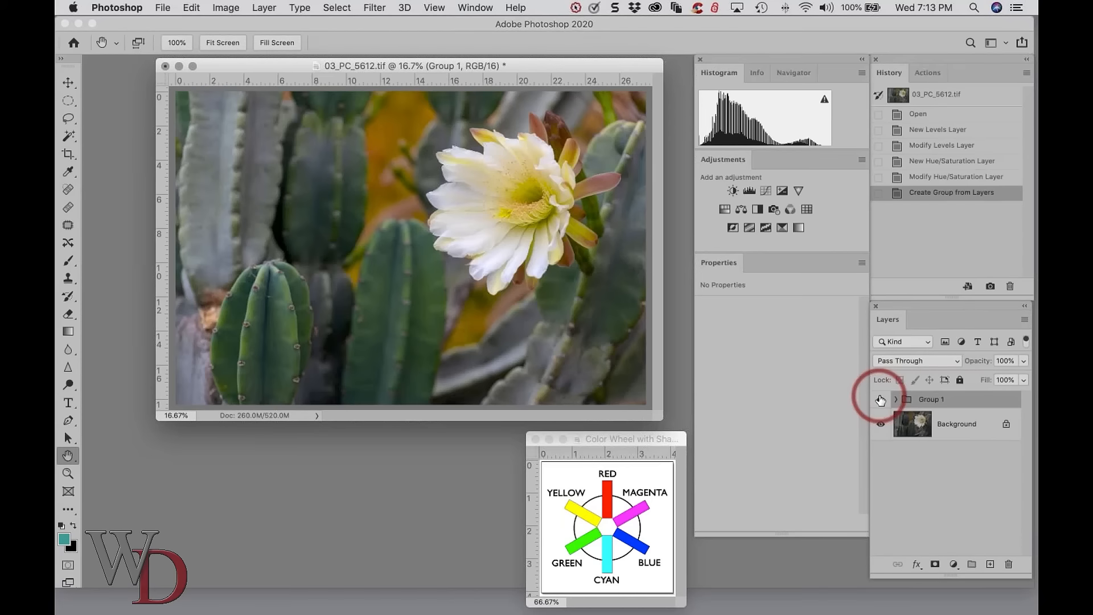
Save 03_PC_5612.tif and open 04_PMonger1.tif from the Class2_MeetupFiles_07-22-20 folder in Adobe Bridge
{"action": "key", "text": "super+s"}
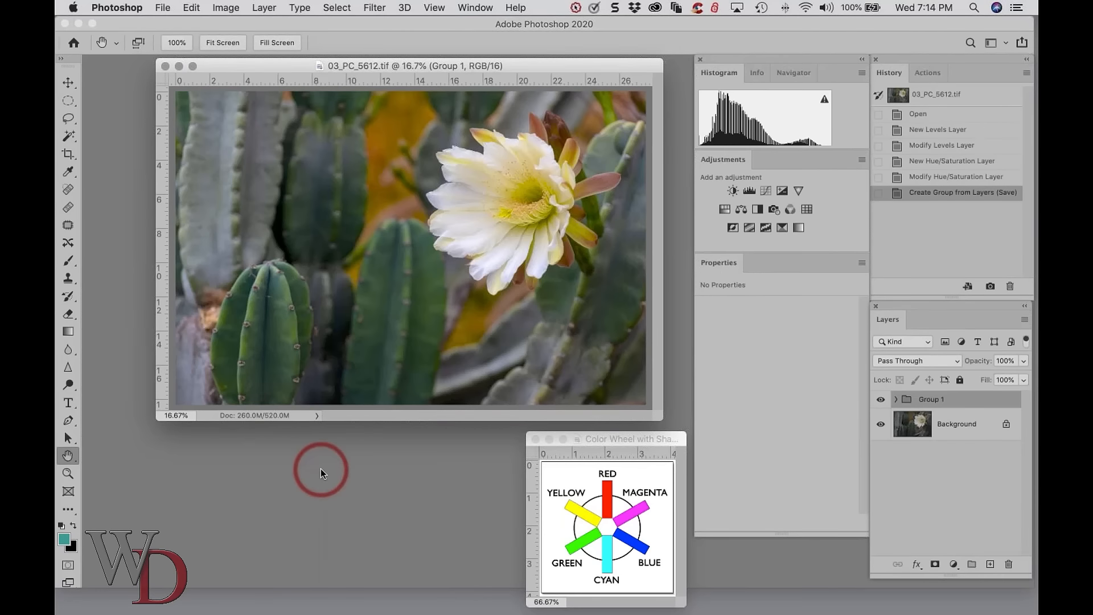
{"action": "key", "text": "super+Tab"}
{"action": "key", "text": "super+Tab"}
{"action": "key", "text": "super+shift+Tab"}
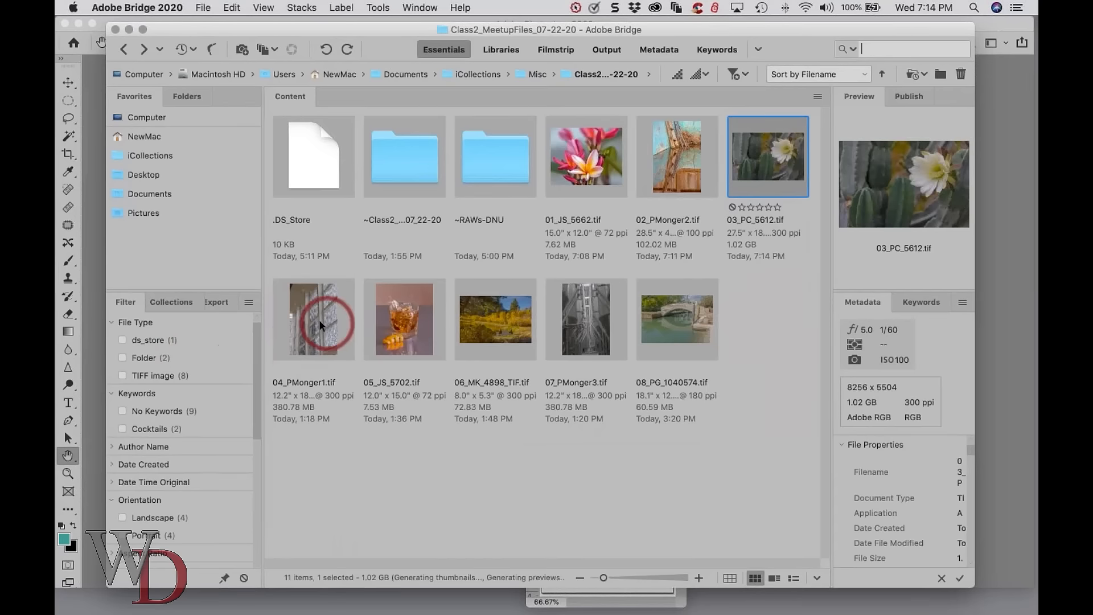
{"action": "left_click", "coordinate": [313, 327]}
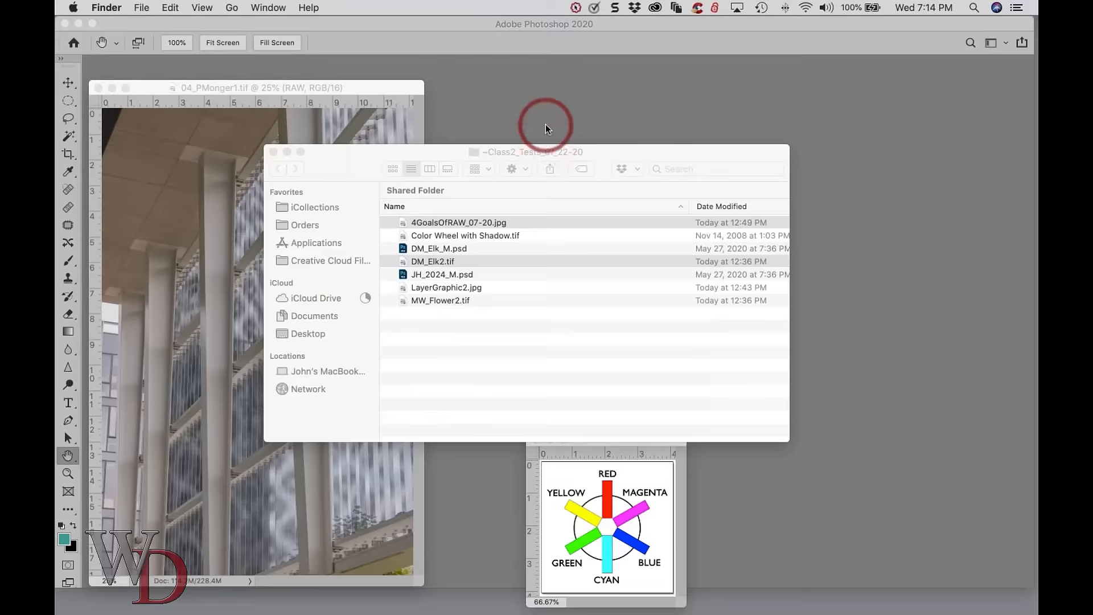
{"action": "left_click", "coordinate": [546, 125]}
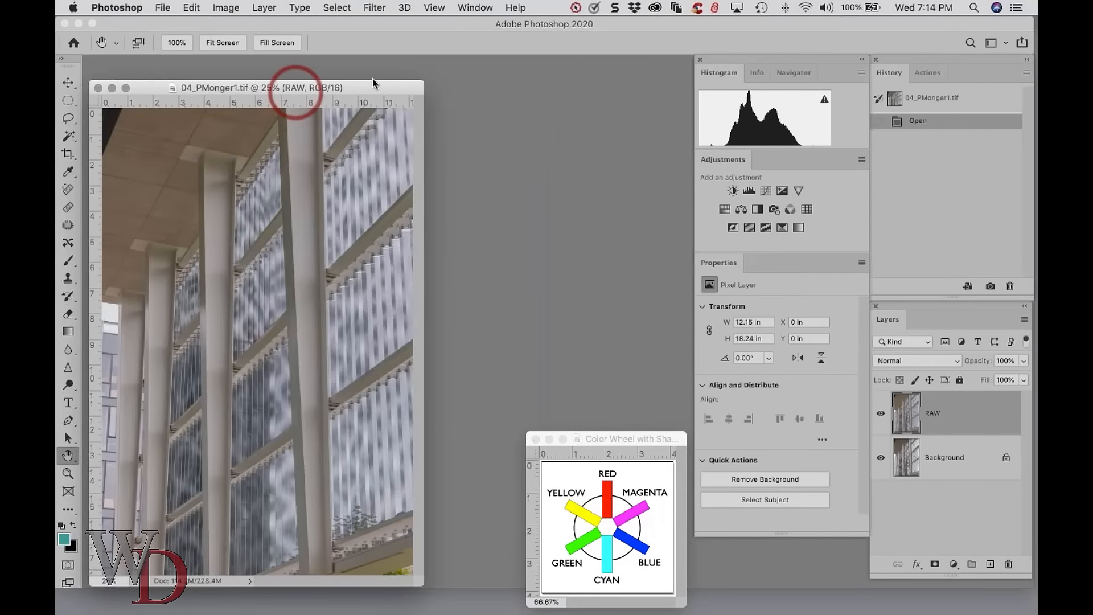
Reposition the 04_PMonger1.tif window and toggle the RAW layer's visibility to compare it with the Background
{"action": "left_click_drag", "start_coordinate": [373, 84], "coordinate": [449, 71]}
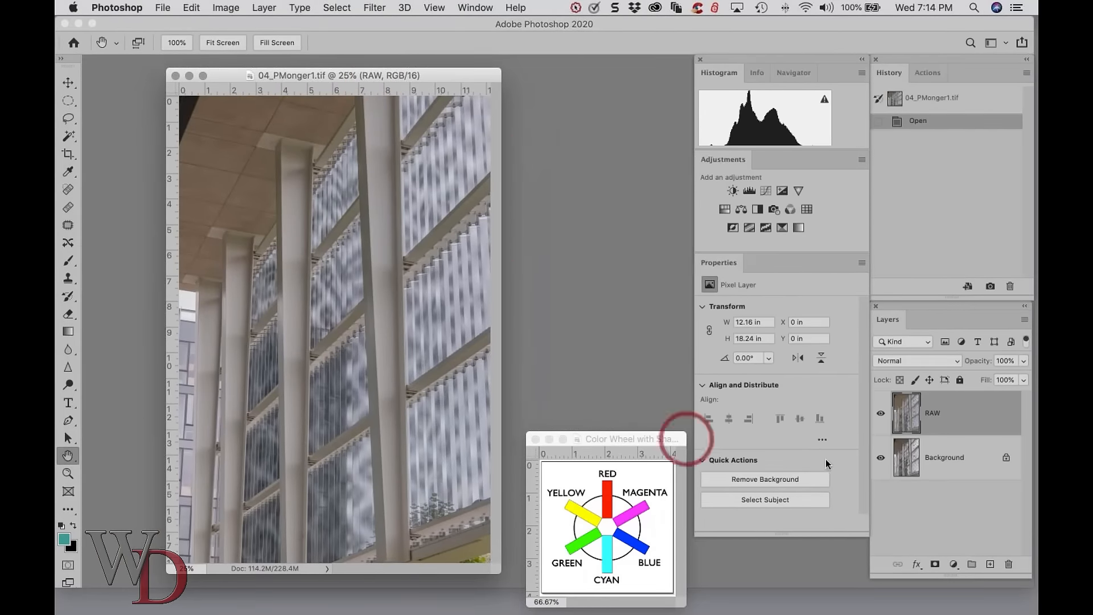
{"action": "left_click", "coordinate": [881, 414]}
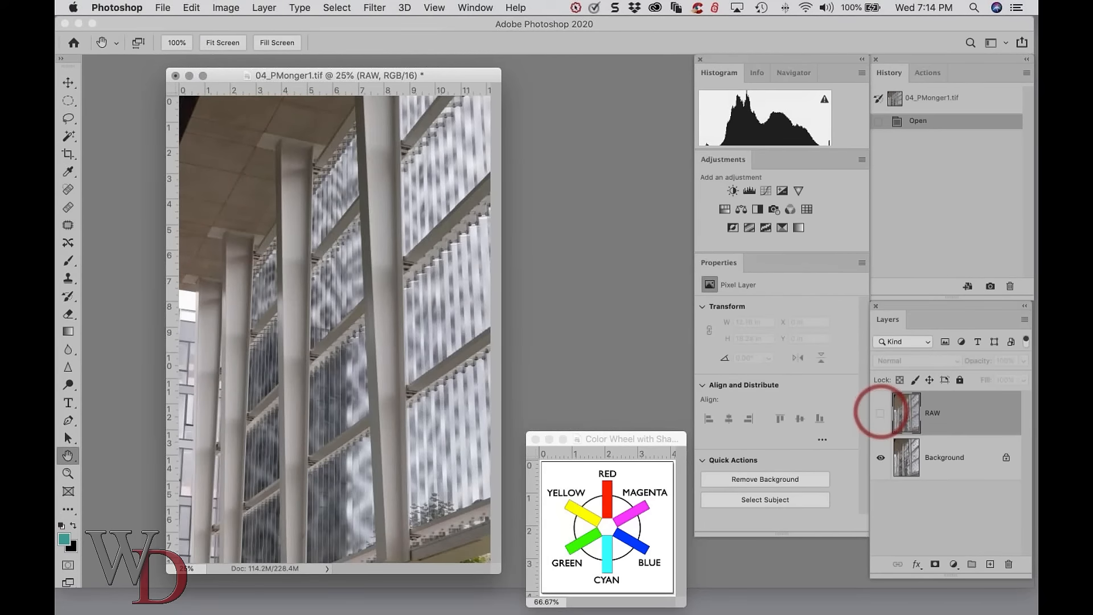
{"action": "left_click", "coordinate": [881, 414]}
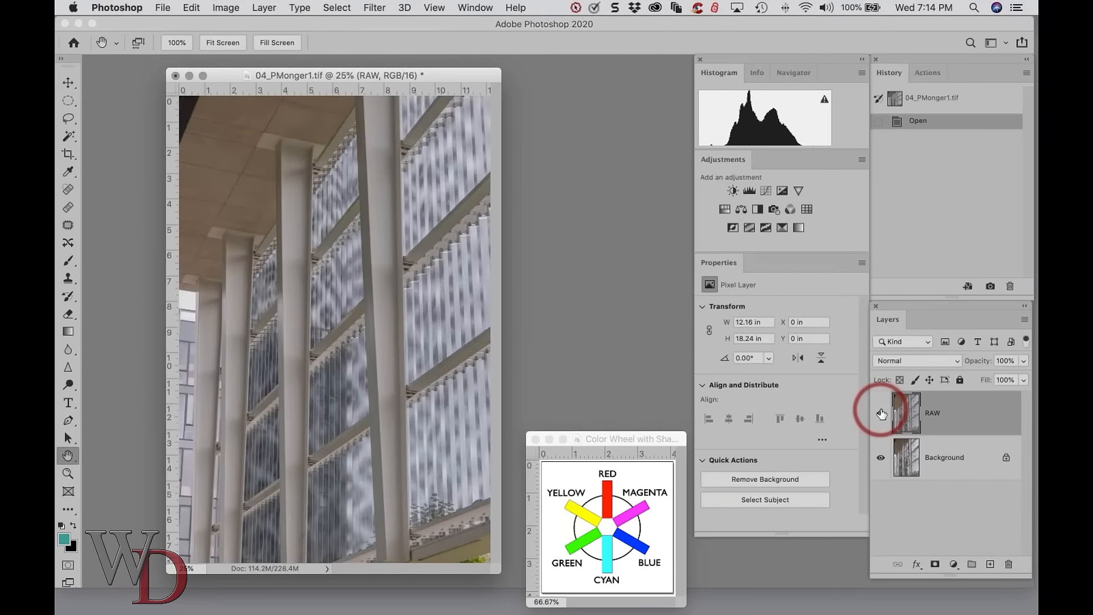
{"action": "left_click", "coordinate": [881, 414]}
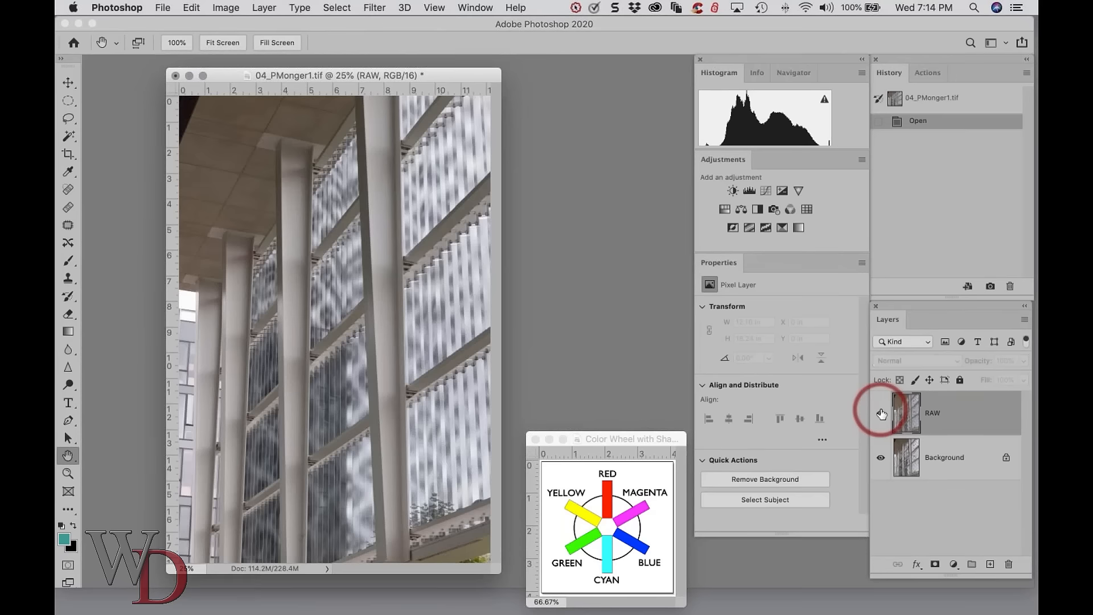
{"action": "left_click", "coordinate": [882, 414]}
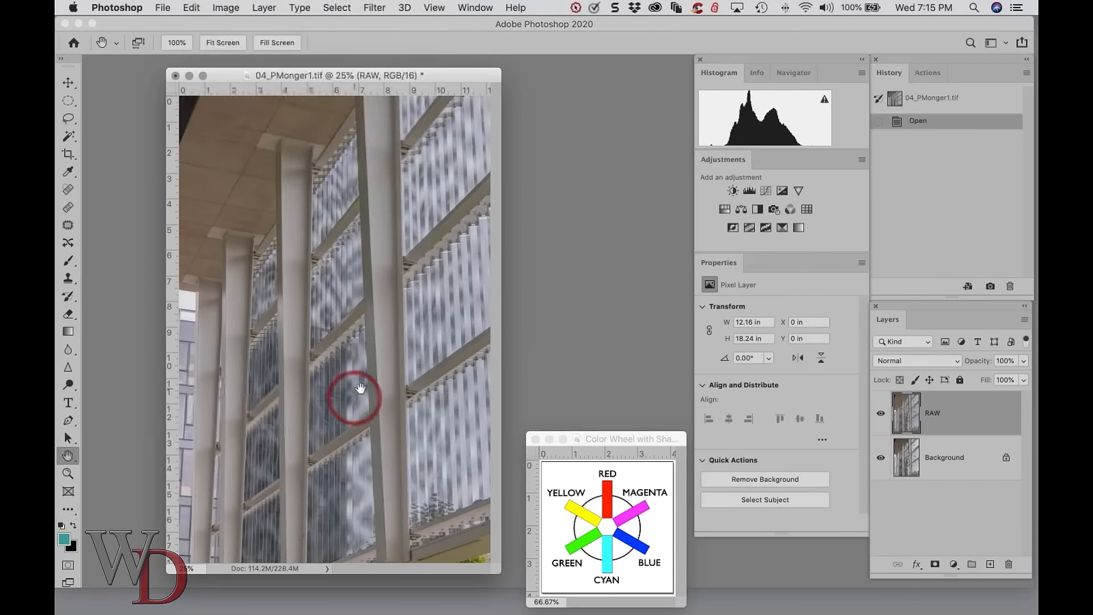
Add a Levels adjustment layer above RAW and set the shadows input level to 45, checking the clipping overlay
{"action": "left_click", "coordinate": [725, 210]}
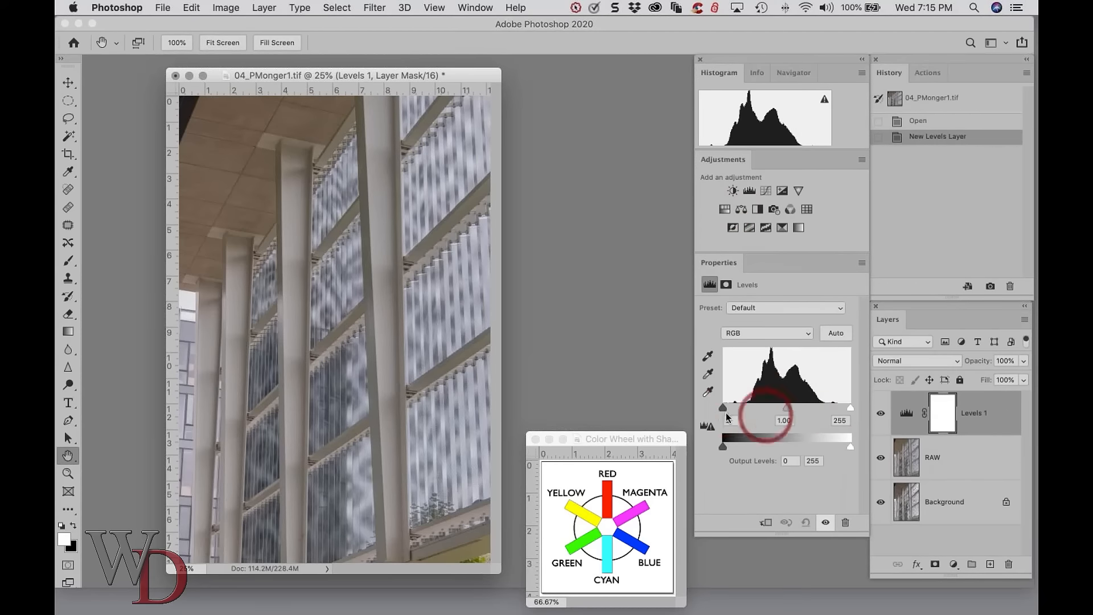
{"action": "left_click", "coordinate": [723, 409]}
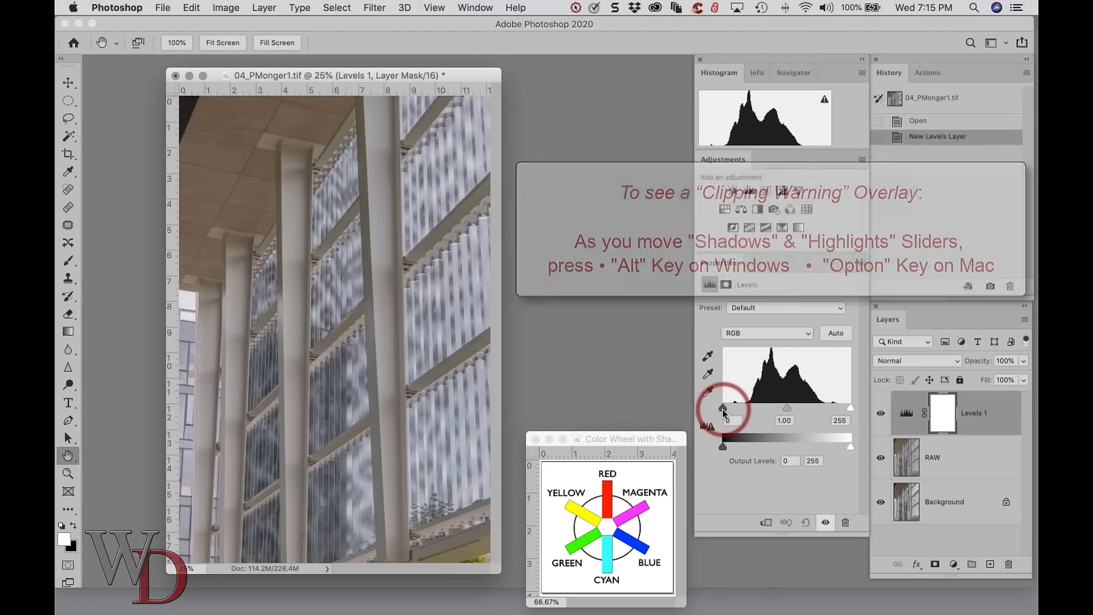
{"action": "left_click_drag", "start_coordinate": [723, 408], "coordinate": [737, 409]}
{"action": "key", "text": "alt"}
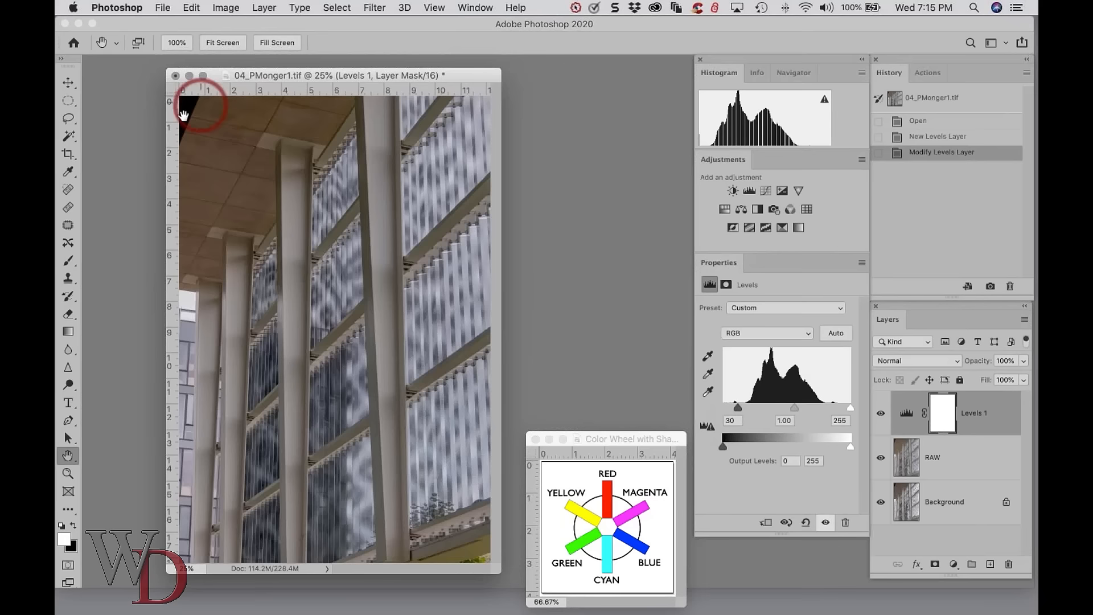
{"action": "mouse_move", "coordinate": [739, 408]}
{"action": "left_mouse_down"}
{"action": "mouse_move", "coordinate": [724, 409]}
{"action": "mouse_move", "coordinate": [747, 409]}
{"action": "left_mouse_up"}
{"action": "key", "text": "alt"}
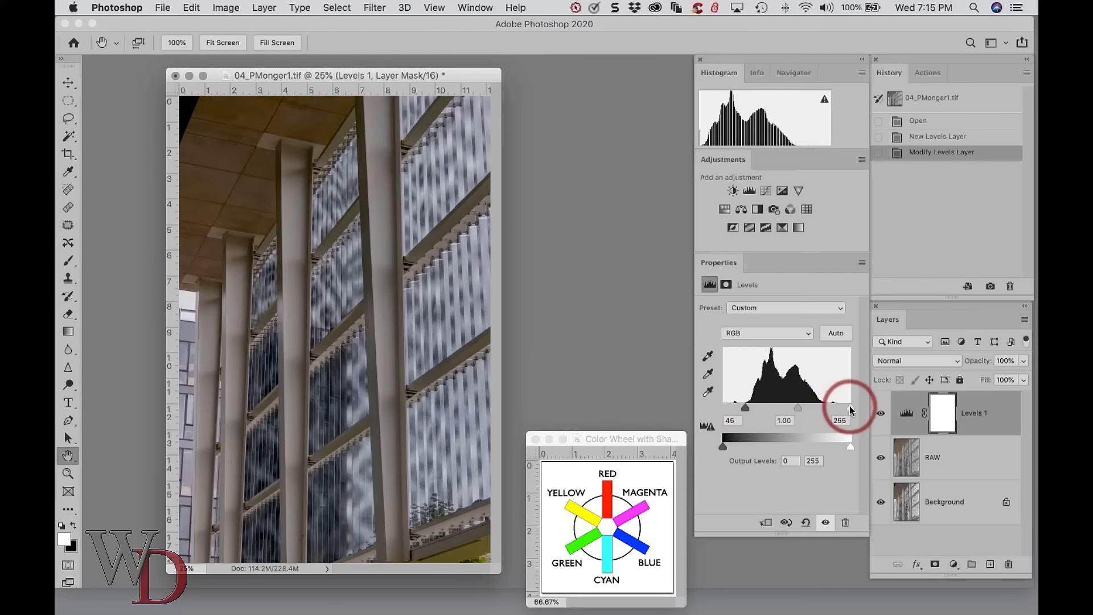
Set the Levels 1 highlights input level to 207 while checking the clipping overlay
{"action": "key", "text": "alt"}
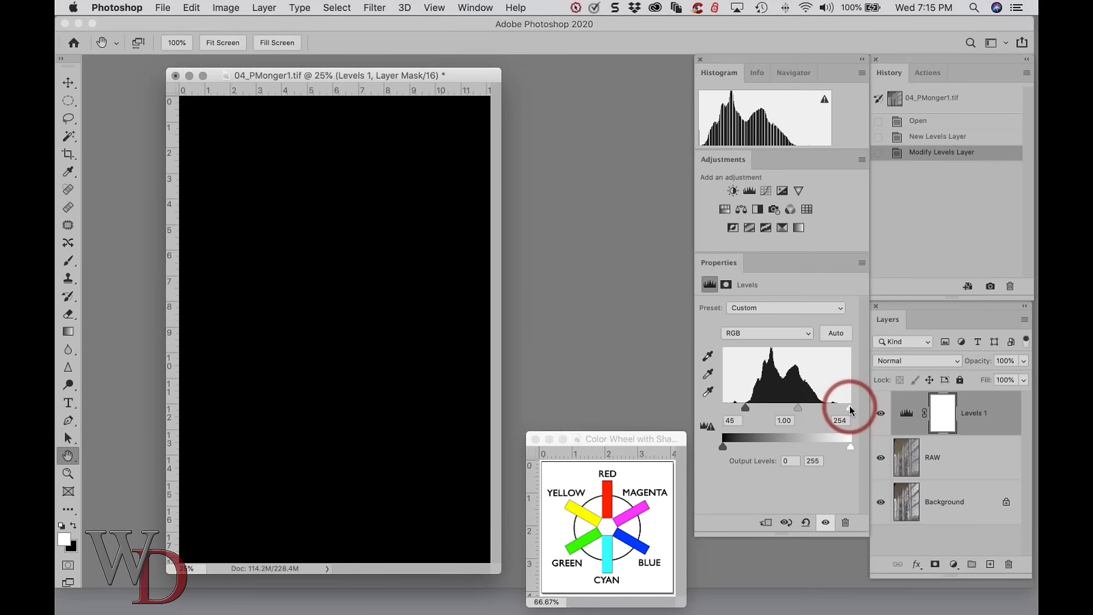
{"action": "left_click_drag", "start_coordinate": [850, 405], "coordinate": [831, 405]}
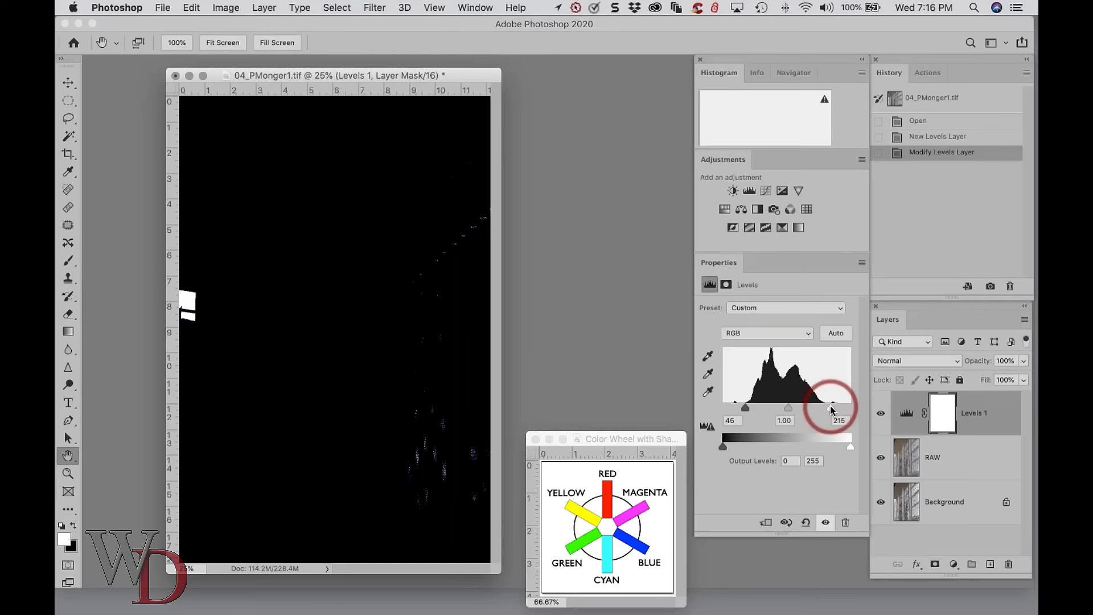
{"action": "left_click_drag", "start_coordinate": [830, 405], "coordinate": [827, 408]}
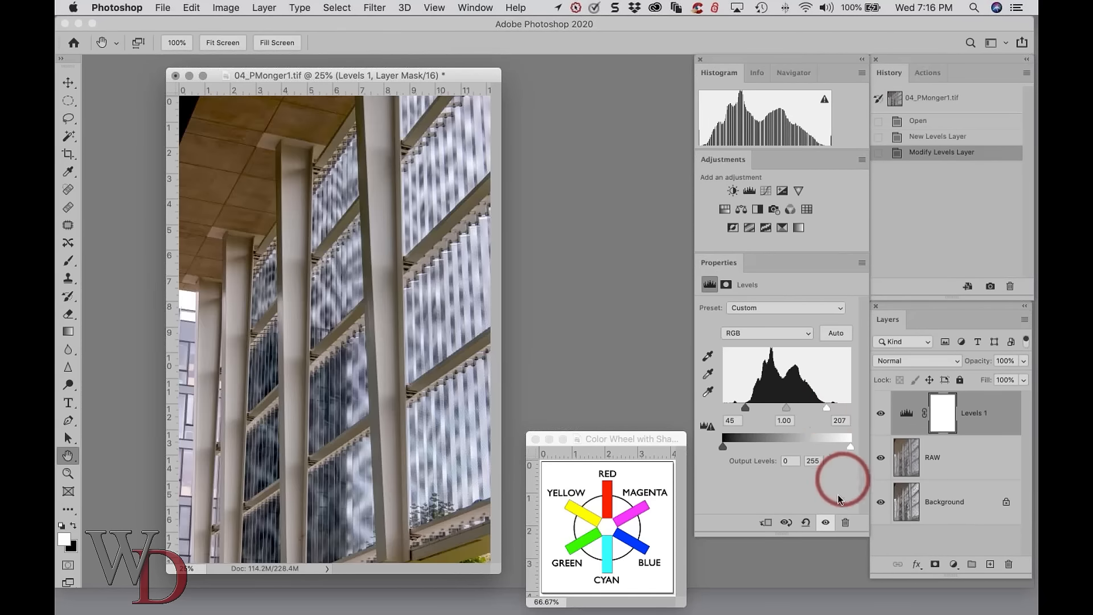
Lower the Levels 1 midtones to 0.95 and toggle the adjustment's visibility to compare before and after
{"action": "left_click", "coordinate": [784, 420]}
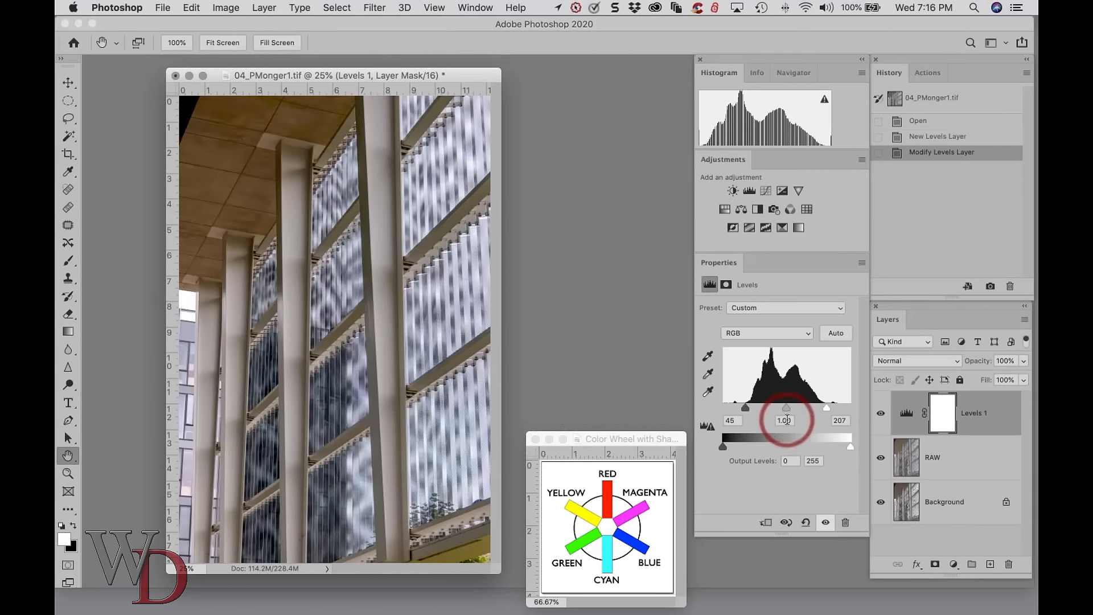
{"action": "key", "text": "Down"}
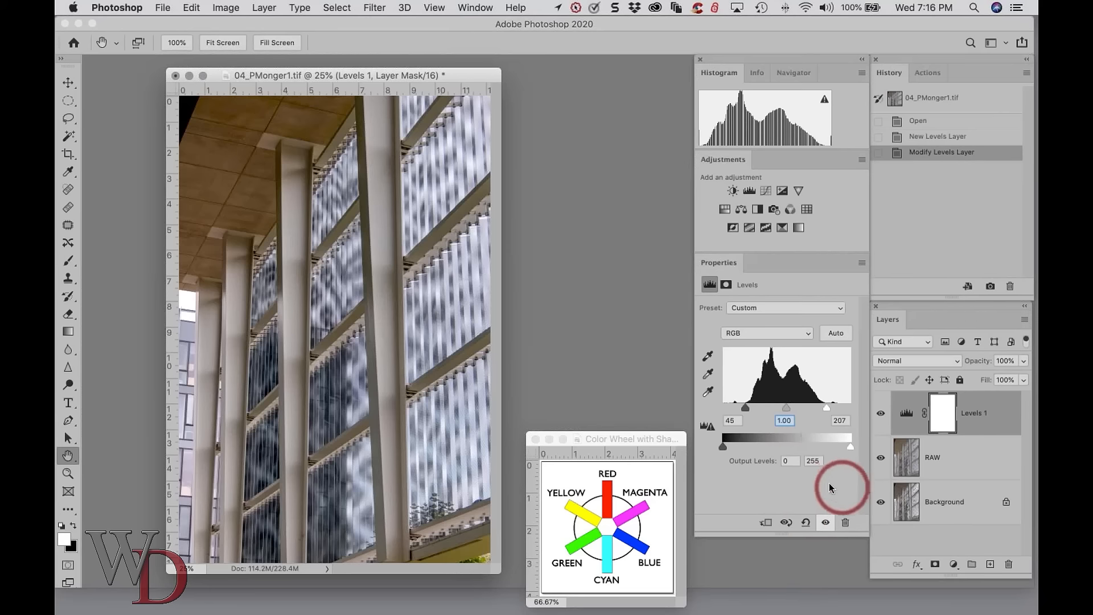
{"action": "key", "text": "Down"}
{"action": "key", "text": "Down"}
{"action": "key", "text": "Down"}
{"action": "key", "text": "Down"}
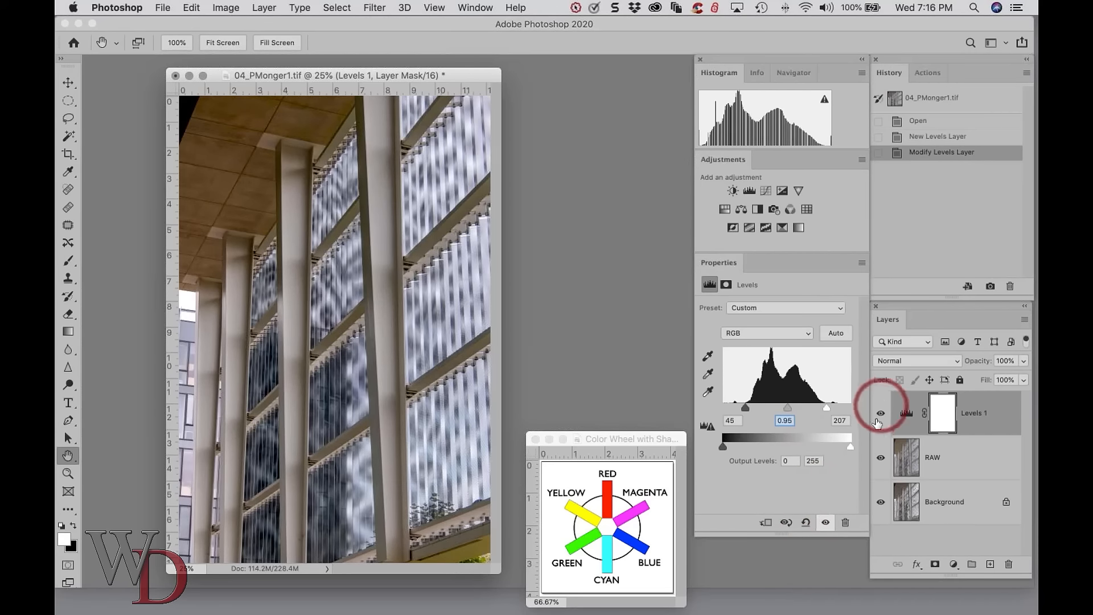
{"action": "left_click", "coordinate": [825, 522]}
{"action": "left_click", "coordinate": [826, 523]}
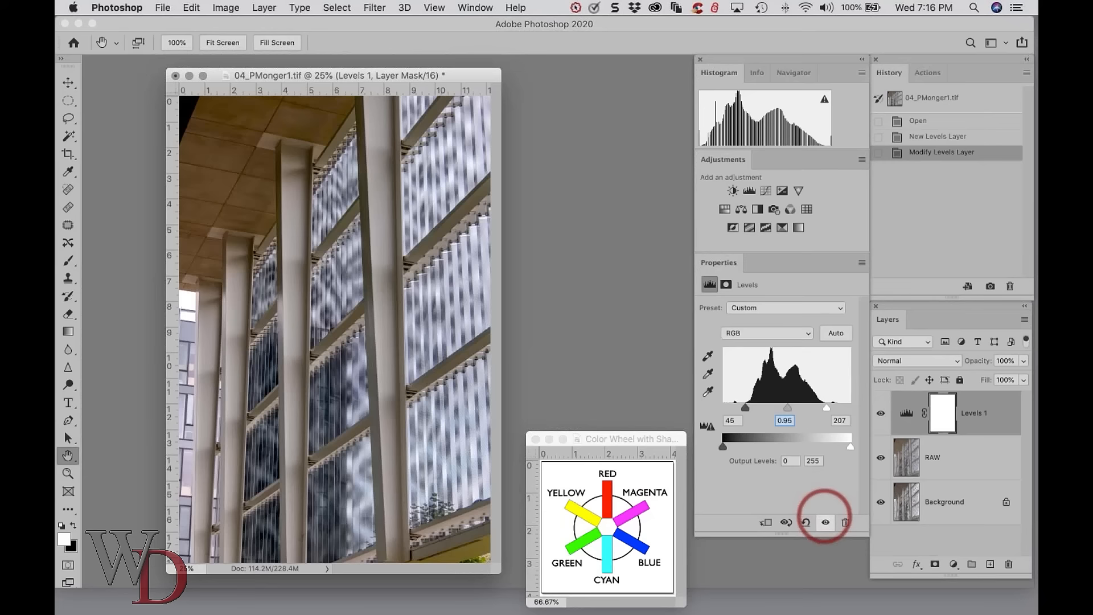
Add a Hue/Saturation adjustment layer above Levels 1 and set the Yellows saturation to +28
{"action": "left_click", "coordinate": [727, 209]}
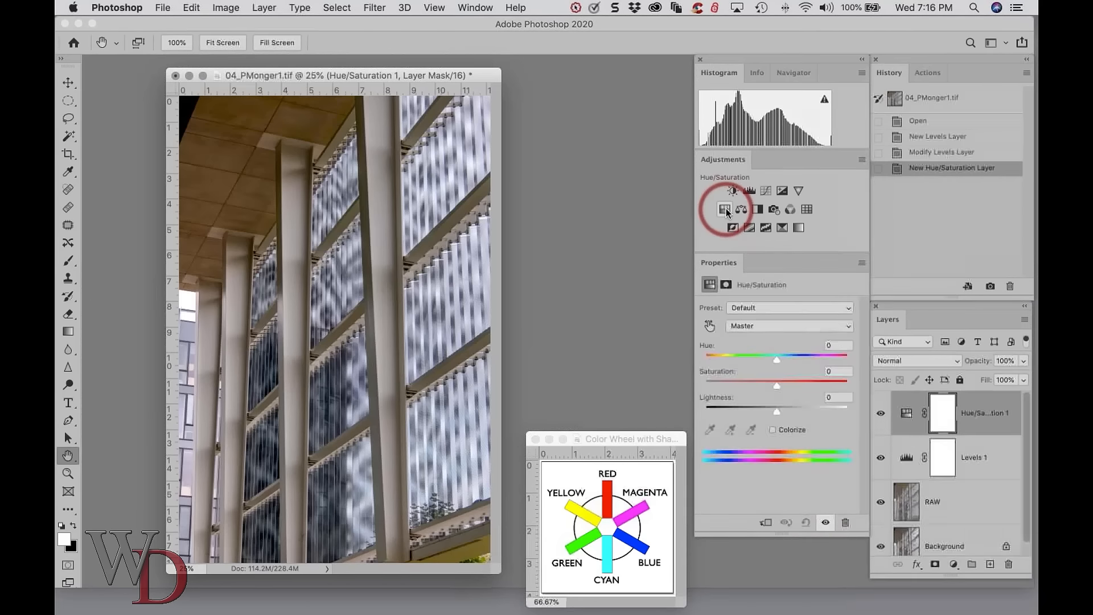
{"action": "left_click", "coordinate": [774, 328]}
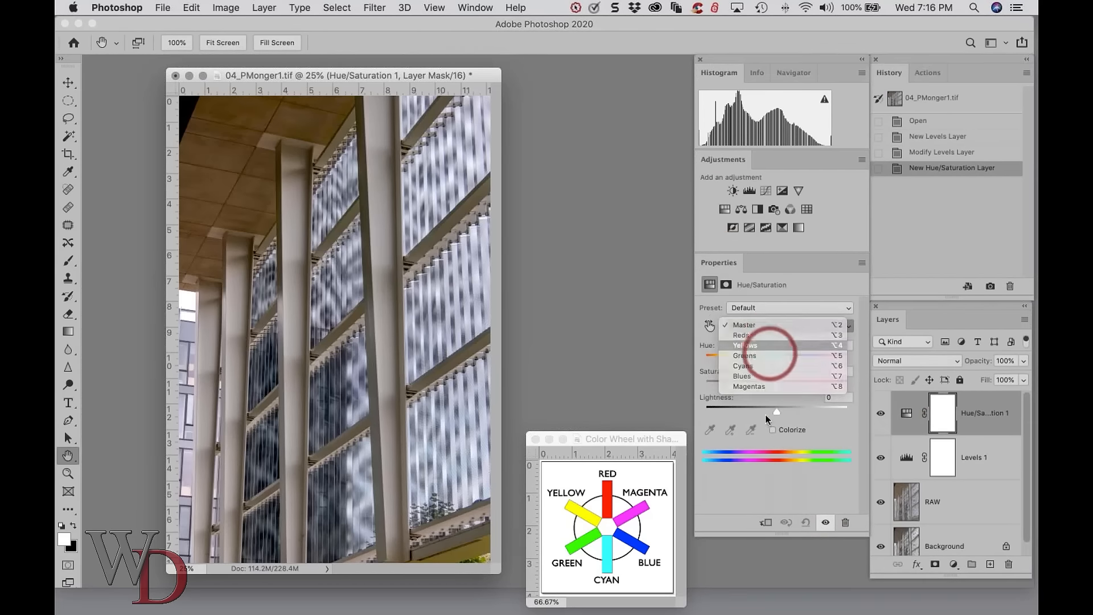
{"action": "left_click", "coordinate": [773, 345]}
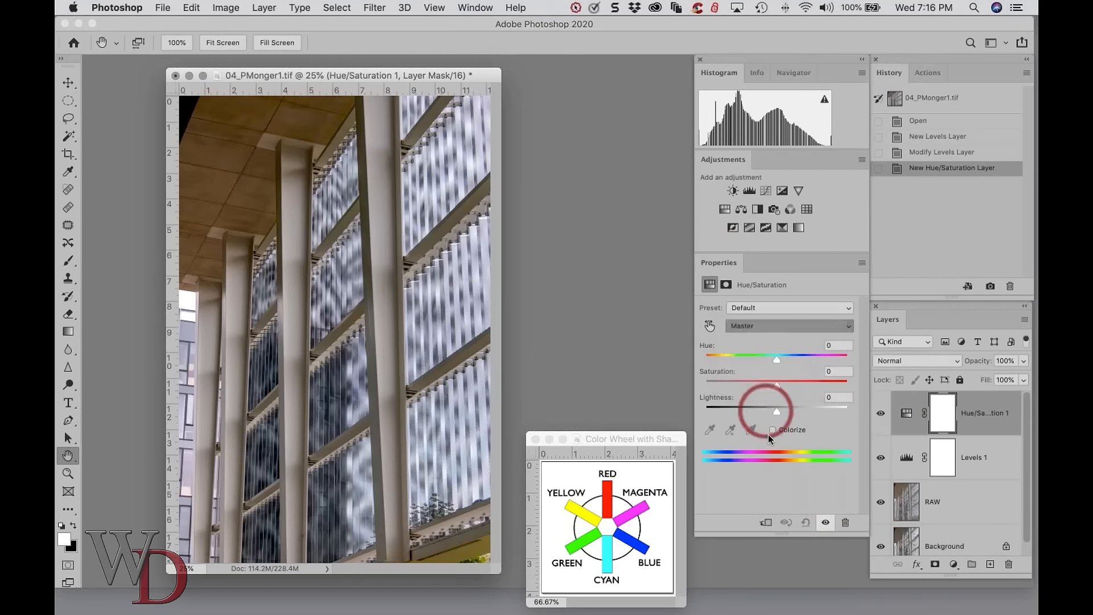
{"action": "left_click", "coordinate": [775, 387]}
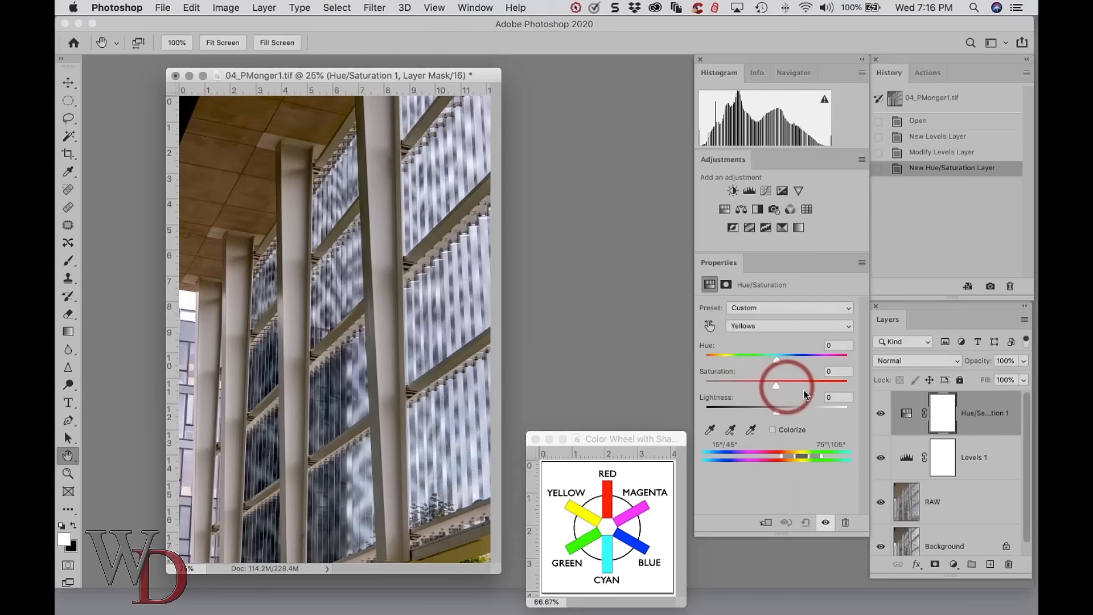
{"action": "mouse_move", "coordinate": [777, 388]}
{"action": "left_mouse_down"}
{"action": "mouse_move", "coordinate": [807, 387]}
{"action": "mouse_move", "coordinate": [797, 389]}
{"action": "left_mouse_up"}
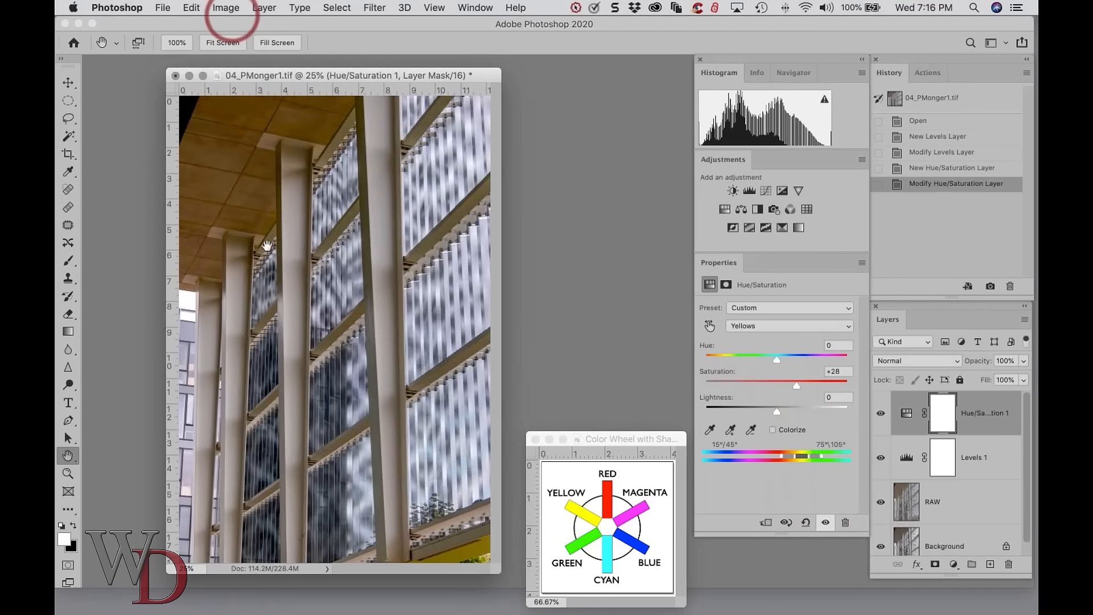
Toggle the Hue/Saturation 1 layer's visibility twice to compare the image with and without the yellow boost
{"action": "left_click", "coordinate": [825, 524]}
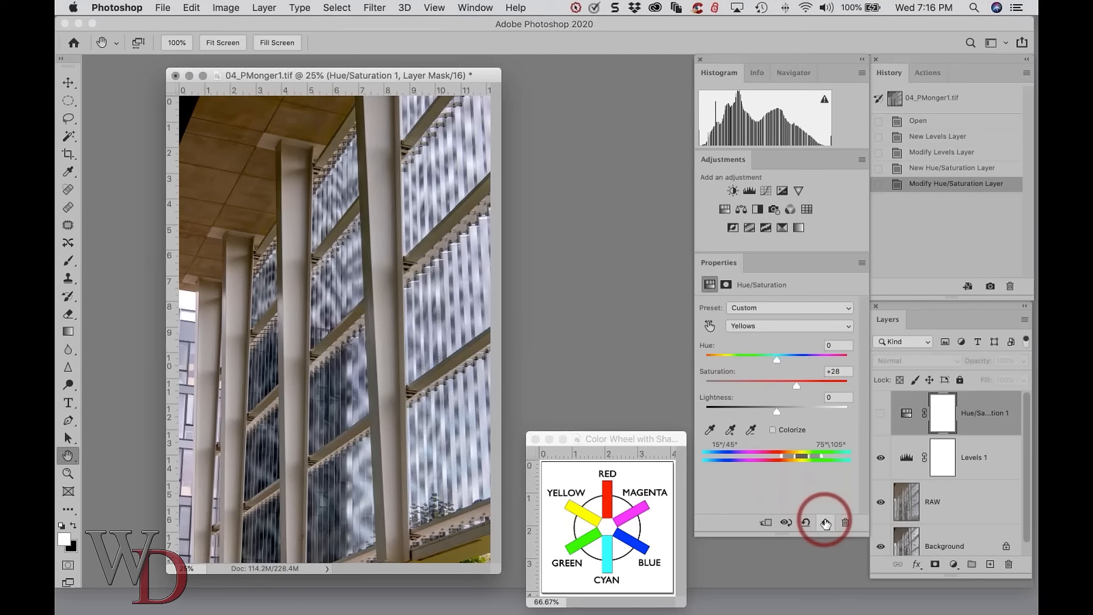
{"action": "left_click", "coordinate": [826, 524]}
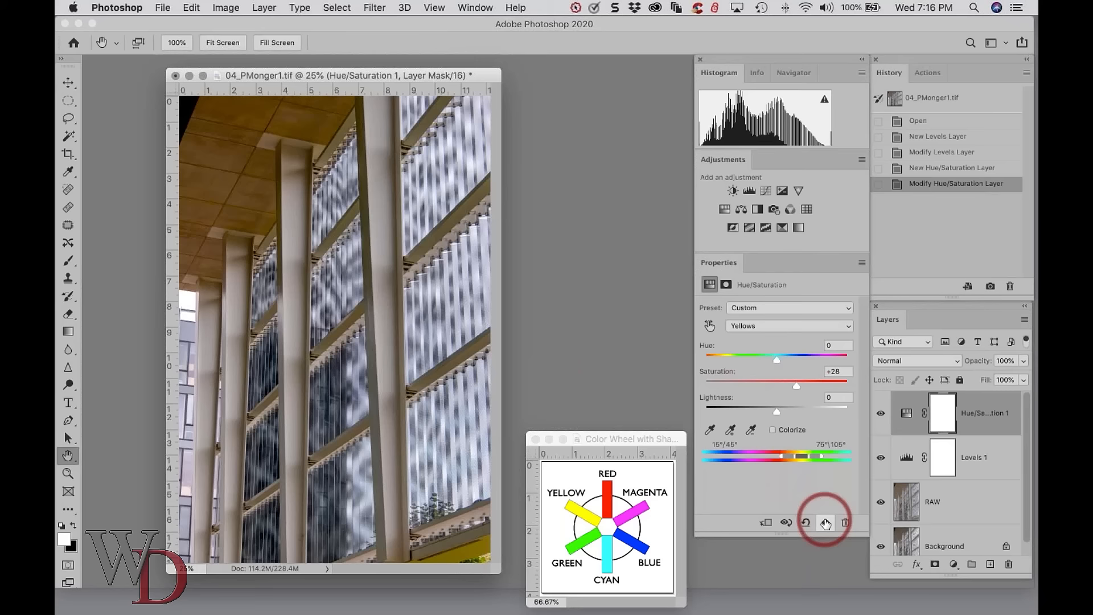
{"action": "left_click", "coordinate": [826, 523]}
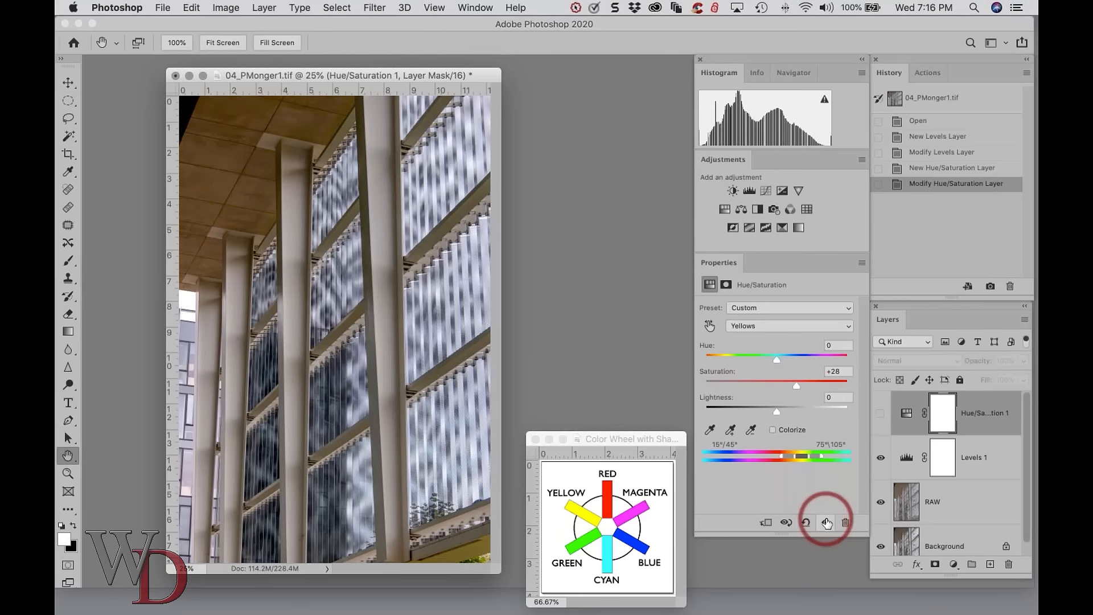
{"action": "left_click", "coordinate": [827, 523]}
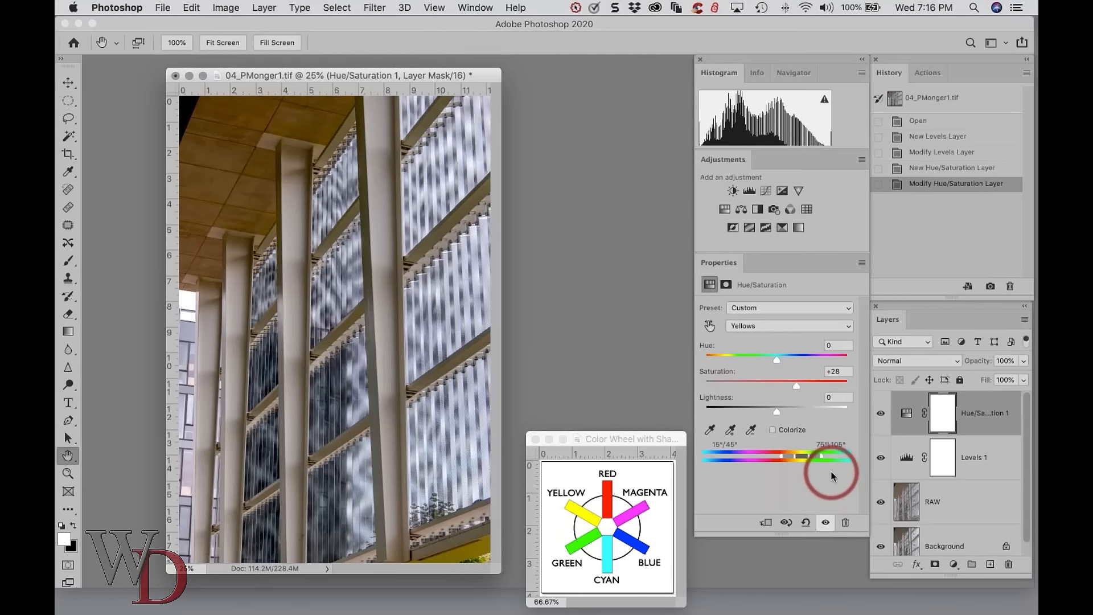
Group the RAW, Levels 1 and Hue/Saturation 1 layers and toggle the group's visibility to compare with the Background
{"action": "left_click", "coordinate": [962, 510]}
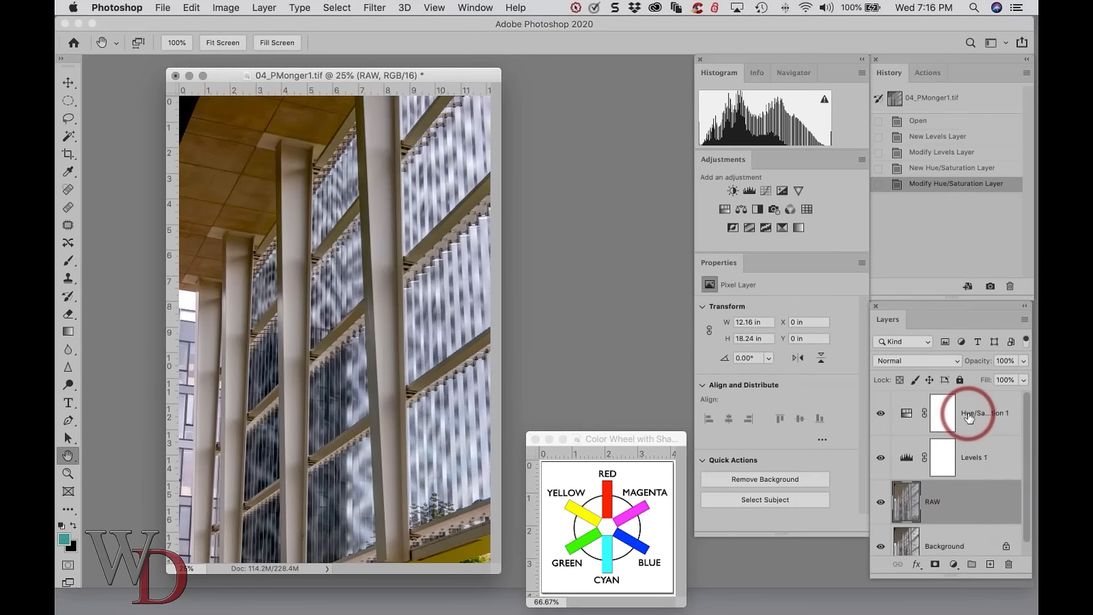
{"action": "left_click", "coordinate": [968, 413], "text": "shift"}
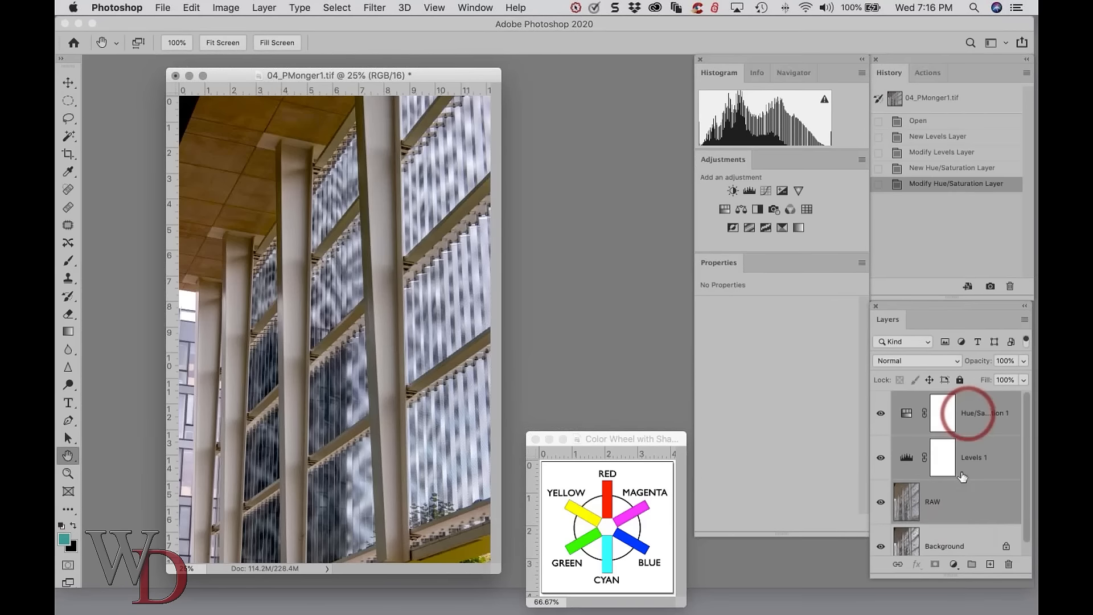
{"action": "left_click", "coordinate": [971, 564]}
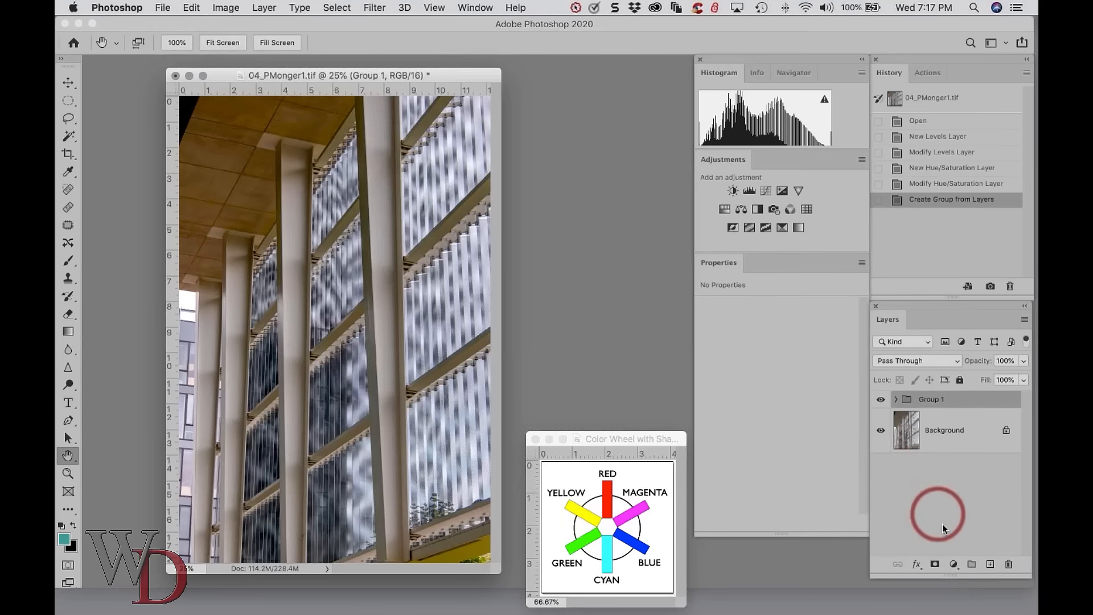
{"action": "left_click", "coordinate": [880, 400]}
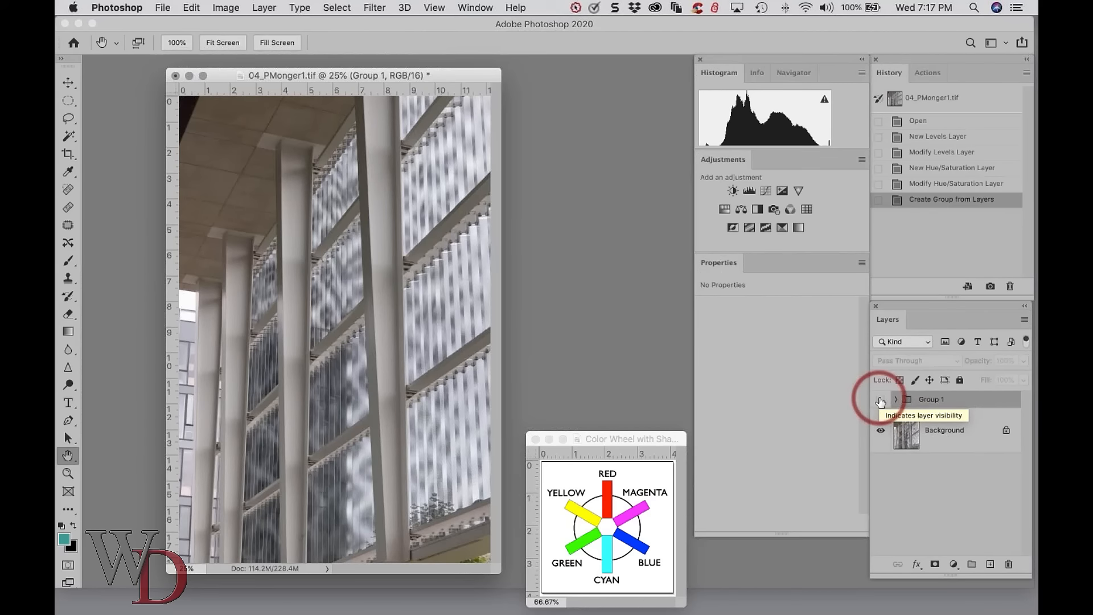
{"action": "left_click", "coordinate": [880, 401]}
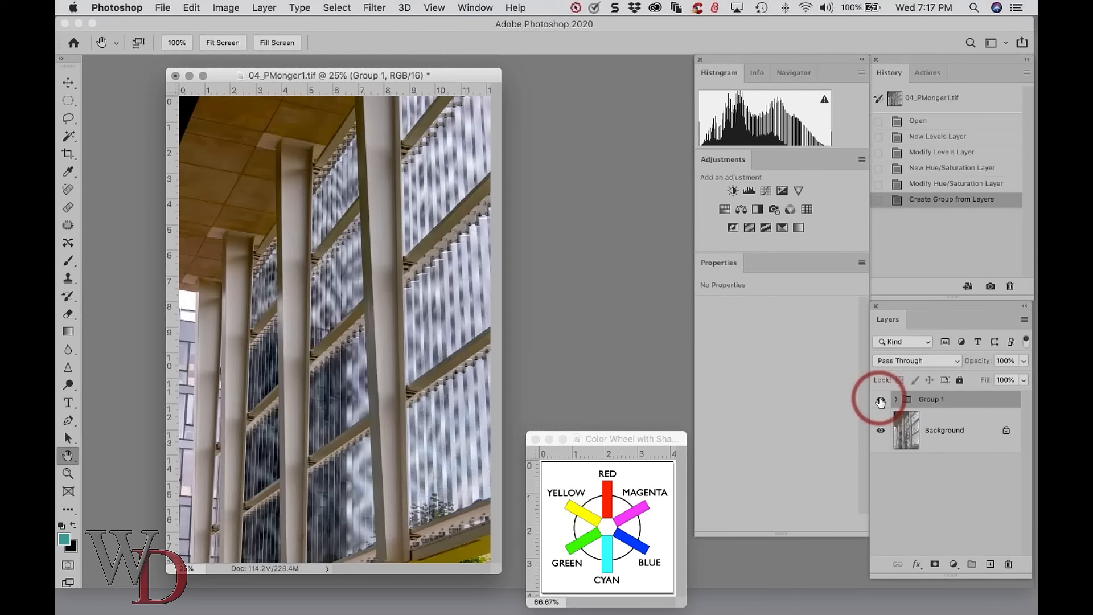
{"action": "left_click", "coordinate": [880, 400]}
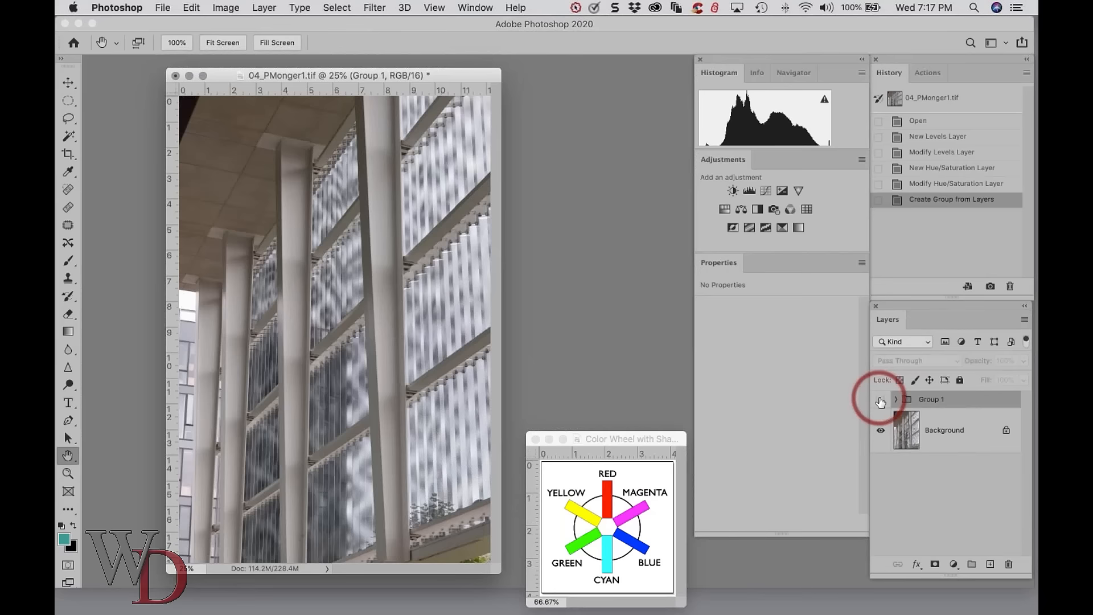
{"action": "left_click", "coordinate": [881, 400]}
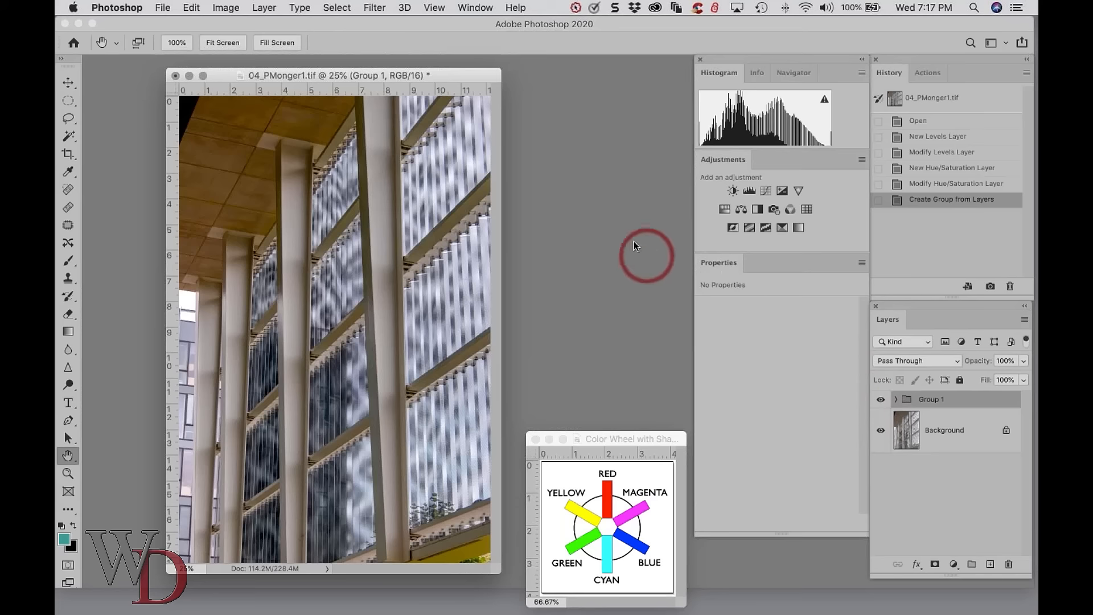
Minimize the building photo, switch to Adobe Bridge and open 05_JS_5702.tif with its Background copy layer visible
{"action": "left_click", "coordinate": [189, 75]}
{"action": "key", "text": "super+Tab"}
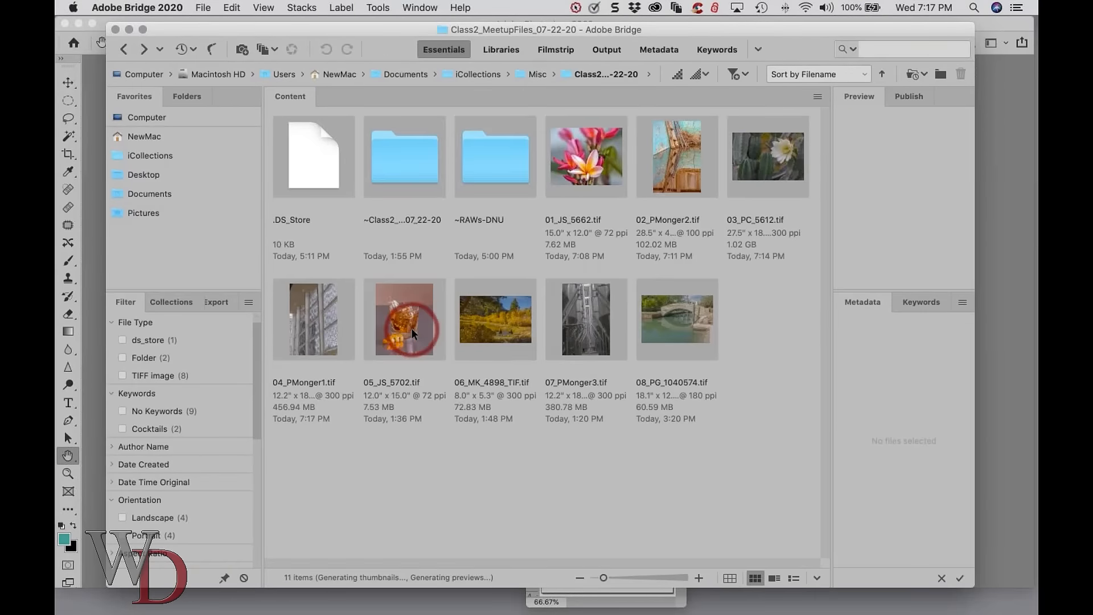
{"action": "double_click", "coordinate": [411, 328]}
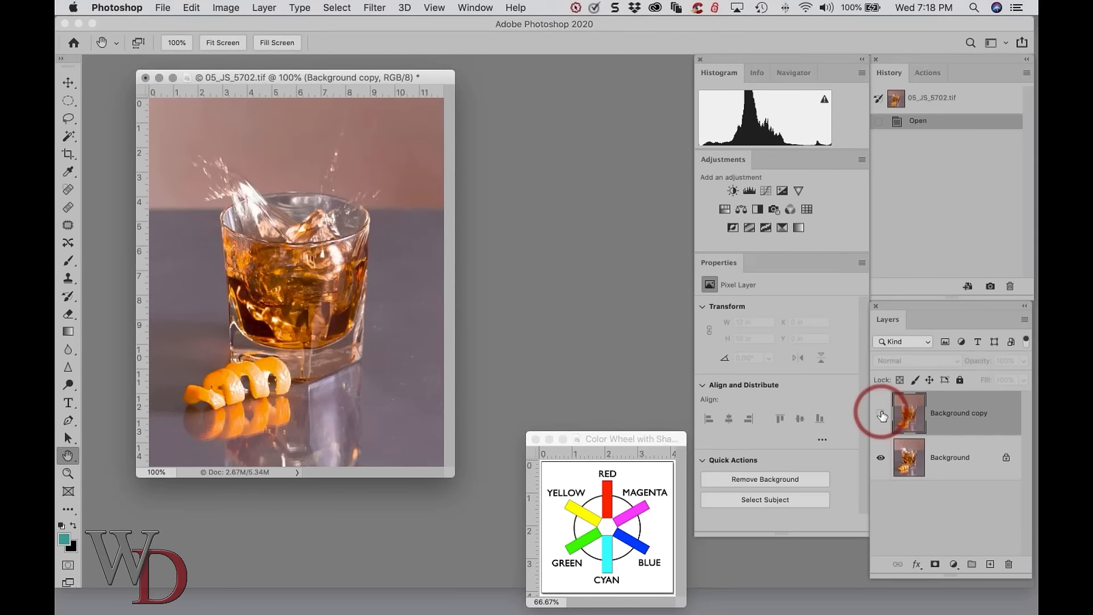
{"action": "left_click", "coordinate": [881, 416]}
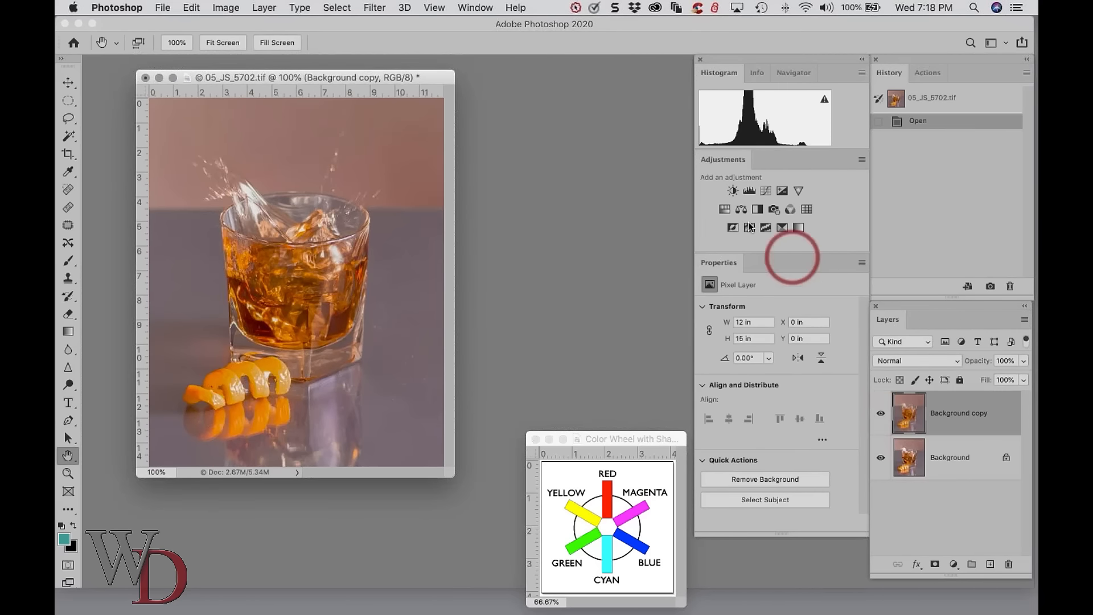
Add a Levels adjustment layer above Background copy with input levels of 11 for shadows, 0.97 for midtones and 230 for highlights
{"action": "left_click", "coordinate": [750, 191]}
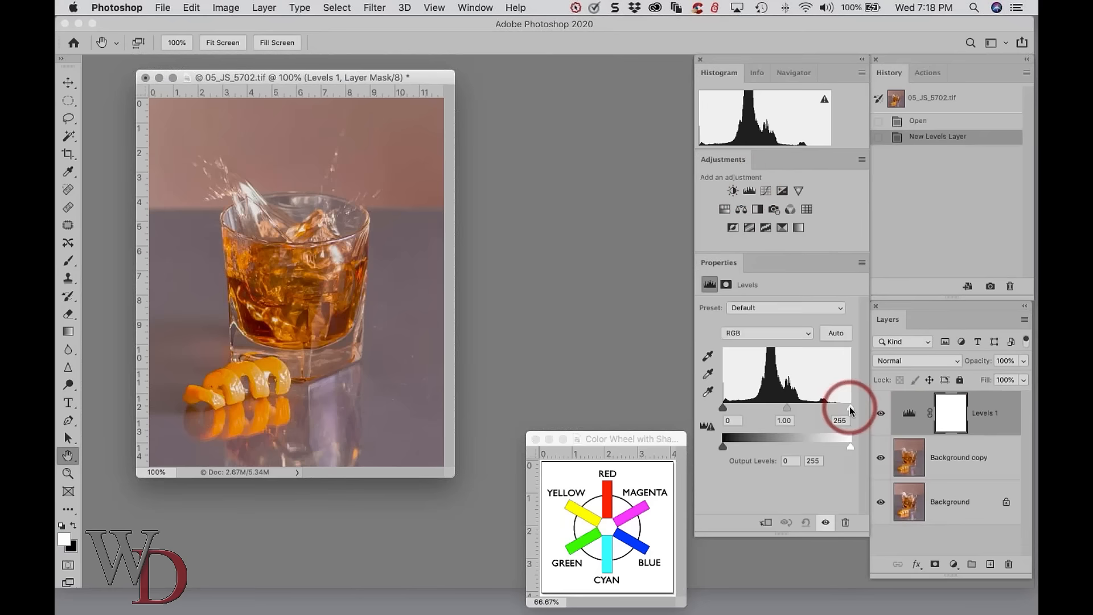
{"action": "left_click_drag", "start_coordinate": [849, 405], "coordinate": [838, 404]}
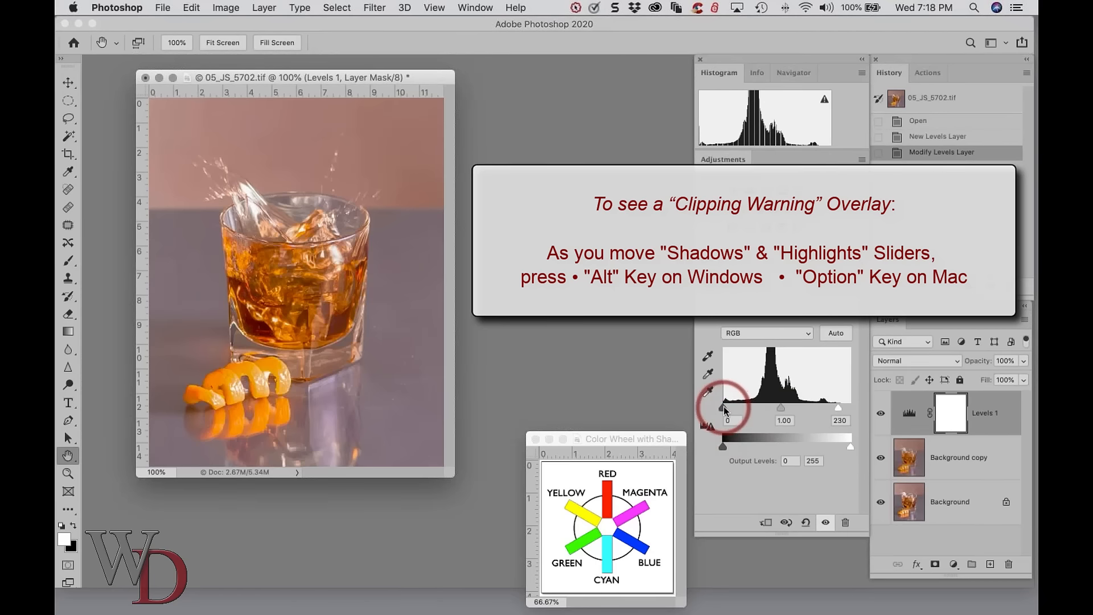
{"action": "left_click_drag", "start_coordinate": [723, 406], "coordinate": [728, 408]}
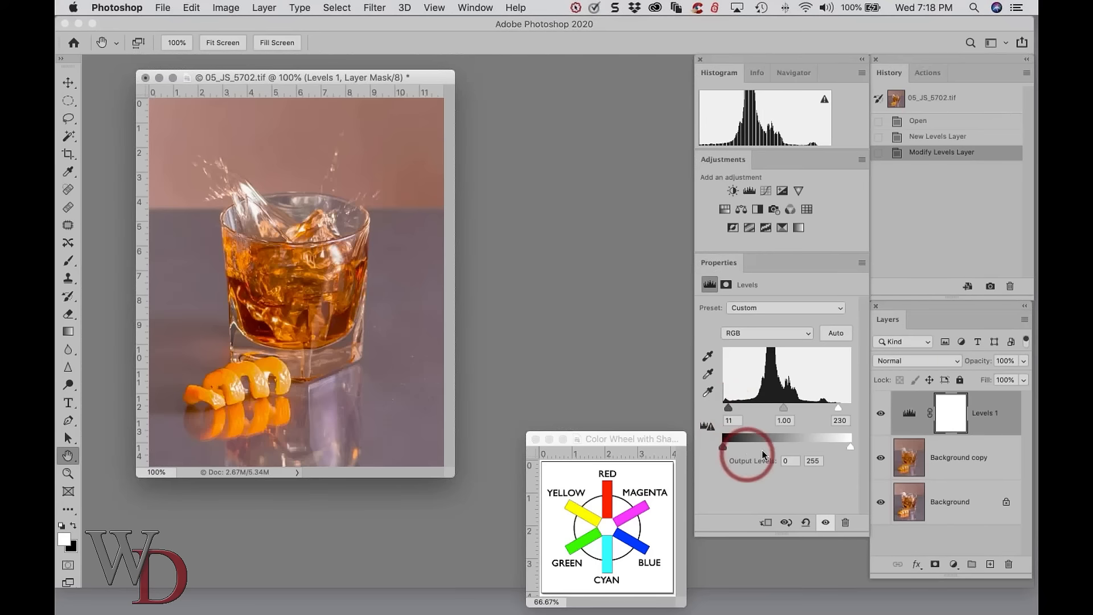
{"action": "left_click", "coordinate": [786, 423]}
{"action": "key", "text": "Down"}
{"action": "key", "text": "Down"}
{"action": "key", "text": "Down"}
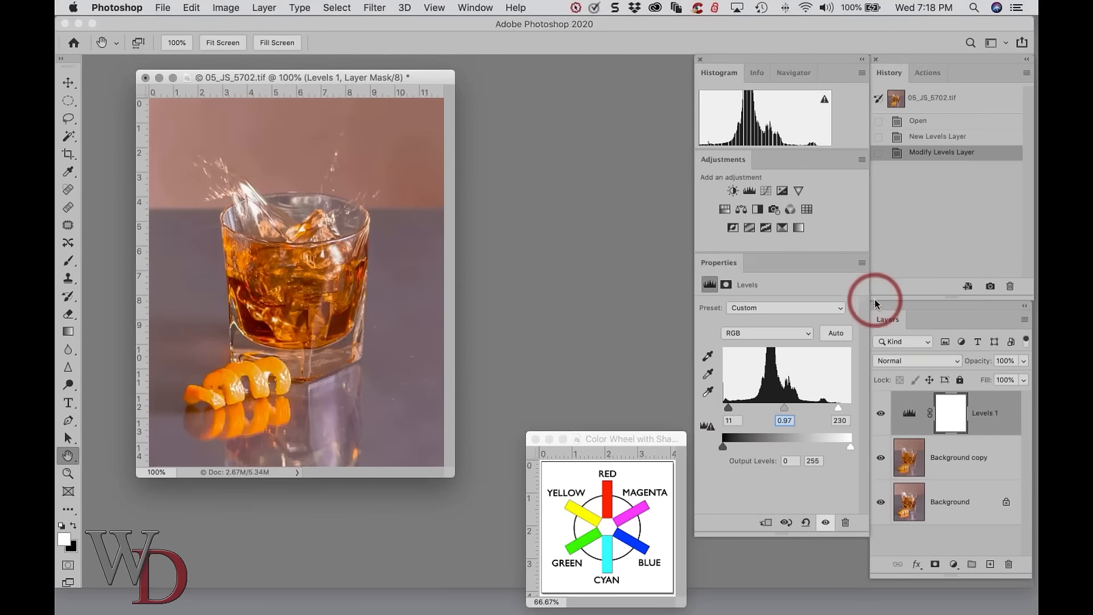
Add a Hue/Saturation adjustment layer, set the Magentas saturation to -46 and toggle its visibility to compare
{"action": "left_click", "coordinate": [725, 210]}
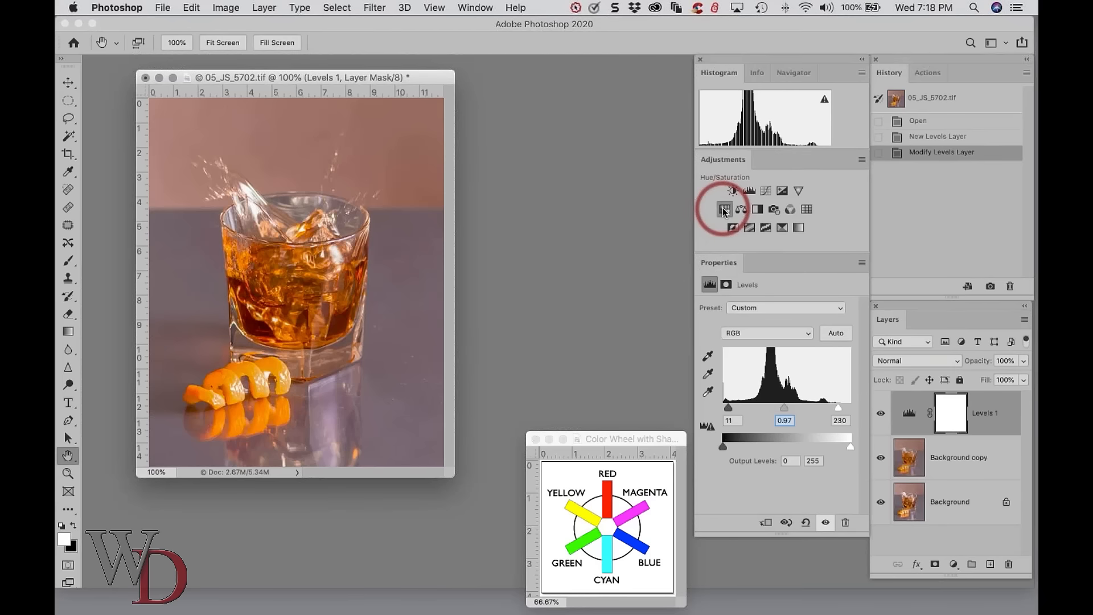
{"action": "left_click", "coordinate": [801, 325]}
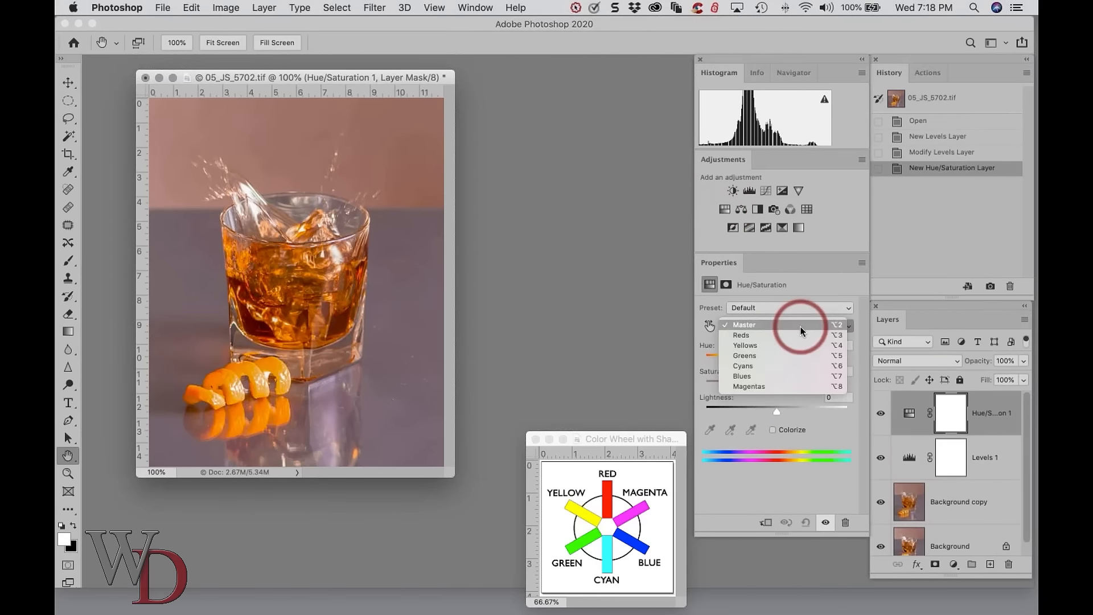
{"action": "left_click", "coordinate": [784, 387]}
{"action": "left_click_drag", "start_coordinate": [777, 382], "coordinate": [743, 382]}
{"action": "left_click", "coordinate": [825, 522]}
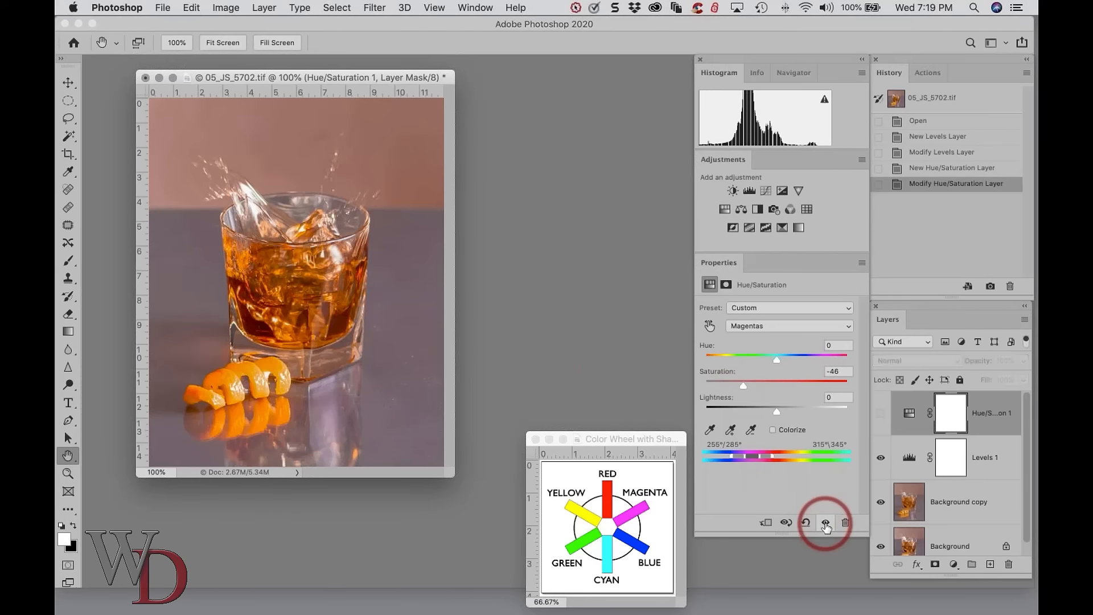
{"action": "left_click", "coordinate": [826, 524]}
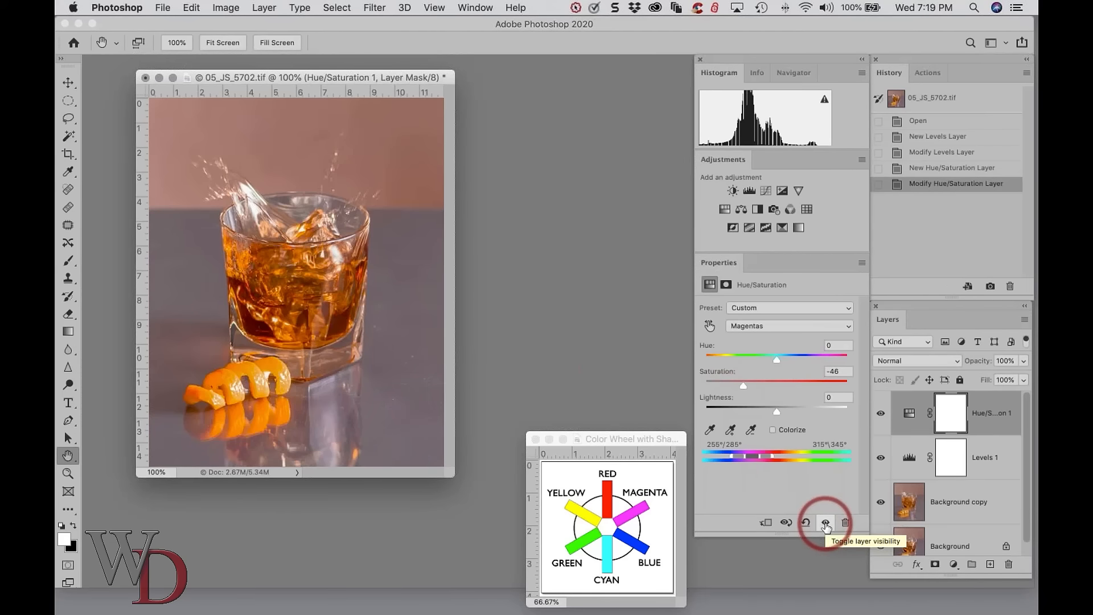
Set the Yellows hue to +3 in the Hue/Saturation layer and toggle its visibility to compare the orange peel and drink
{"action": "left_click", "coordinate": [755, 327]}
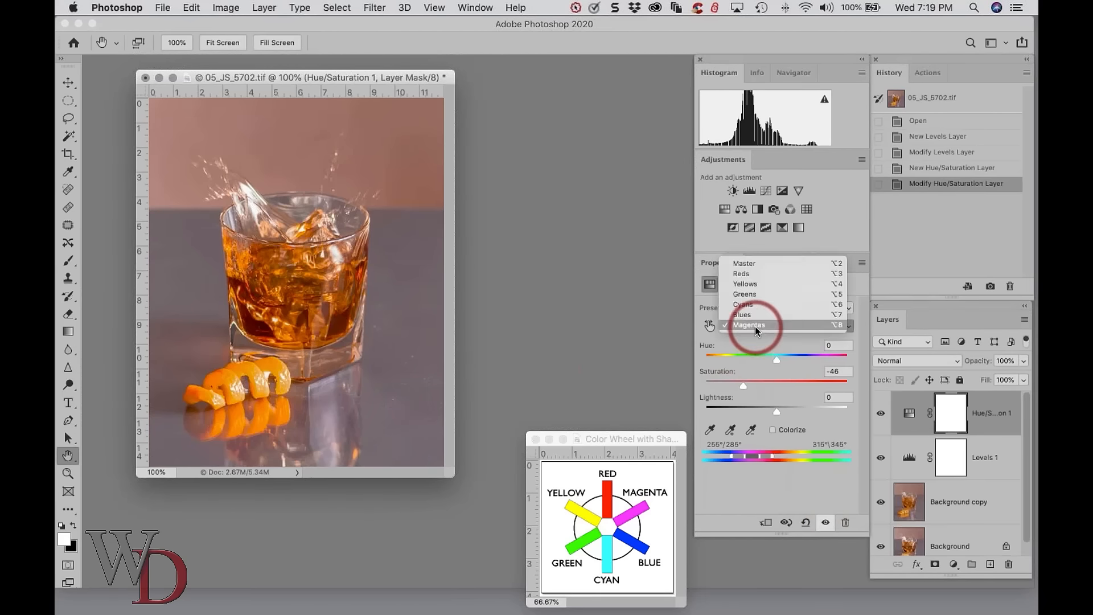
{"action": "left_click", "coordinate": [759, 283]}
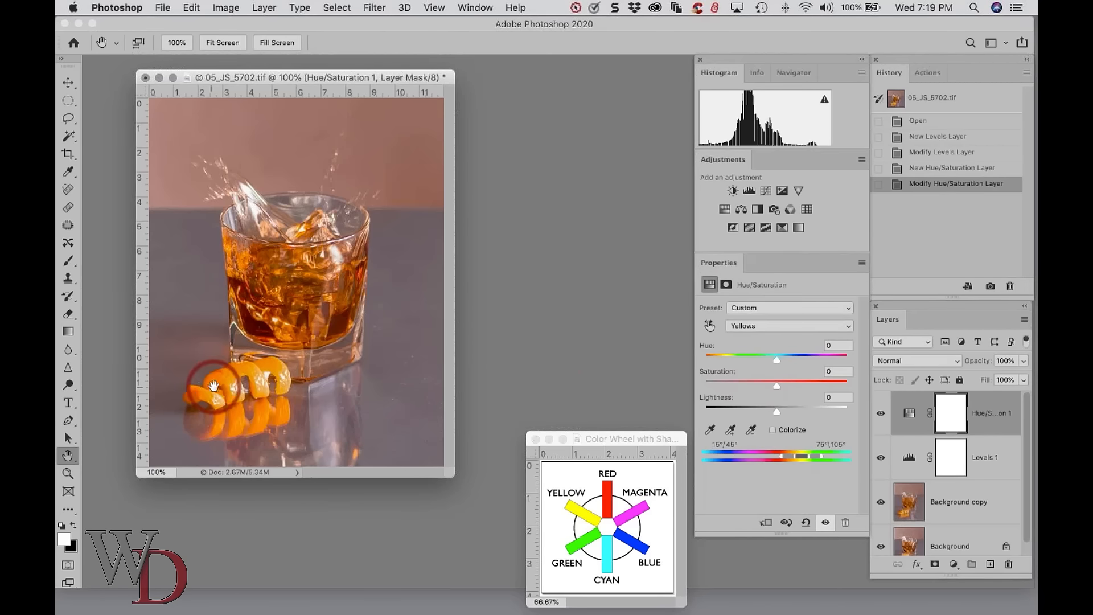
{"action": "left_click_drag", "start_coordinate": [777, 359], "coordinate": [776, 359]}
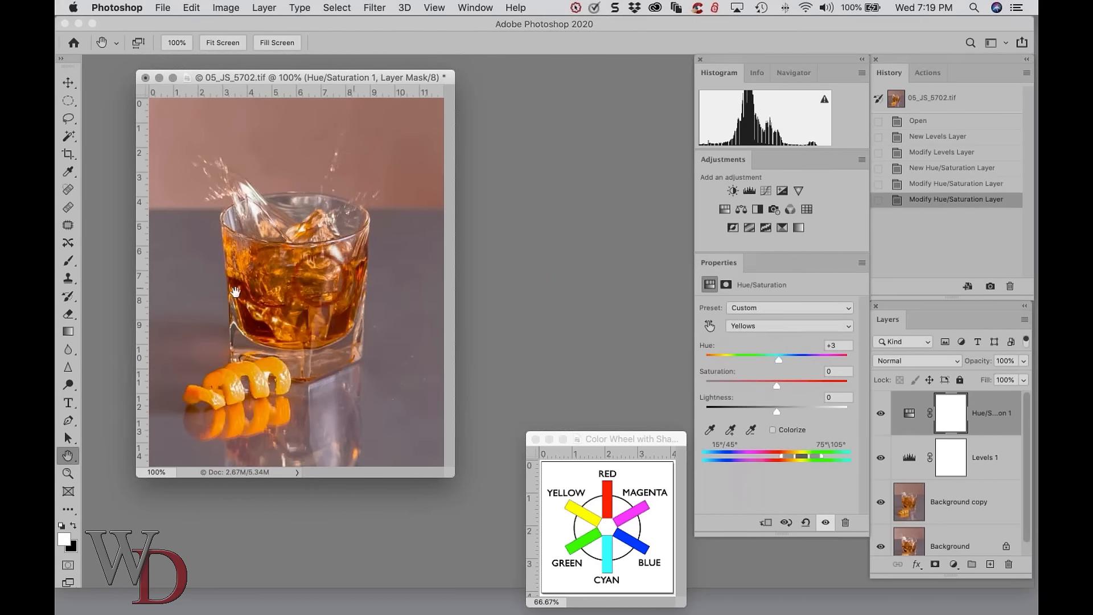
{"action": "left_click", "coordinate": [826, 523]}
{"action": "left_click", "coordinate": [826, 524]}
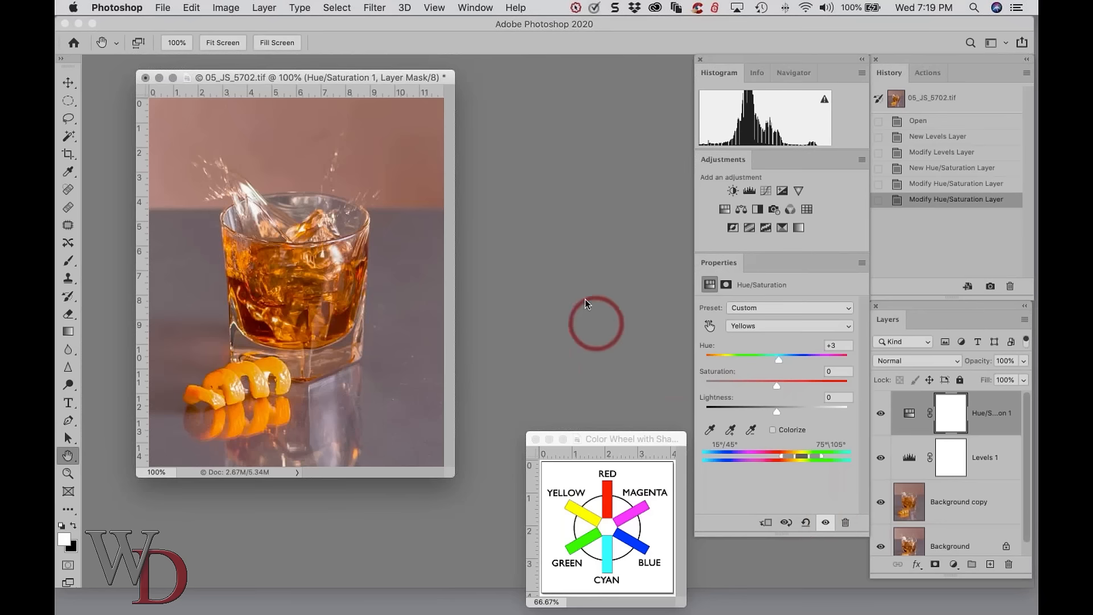
Group the Background copy, Levels 1 and Hue/Saturation 1 layers and toggle the group's visibility repeatedly for a before-and-after comparison
{"action": "left_click", "coordinate": [946, 501]}
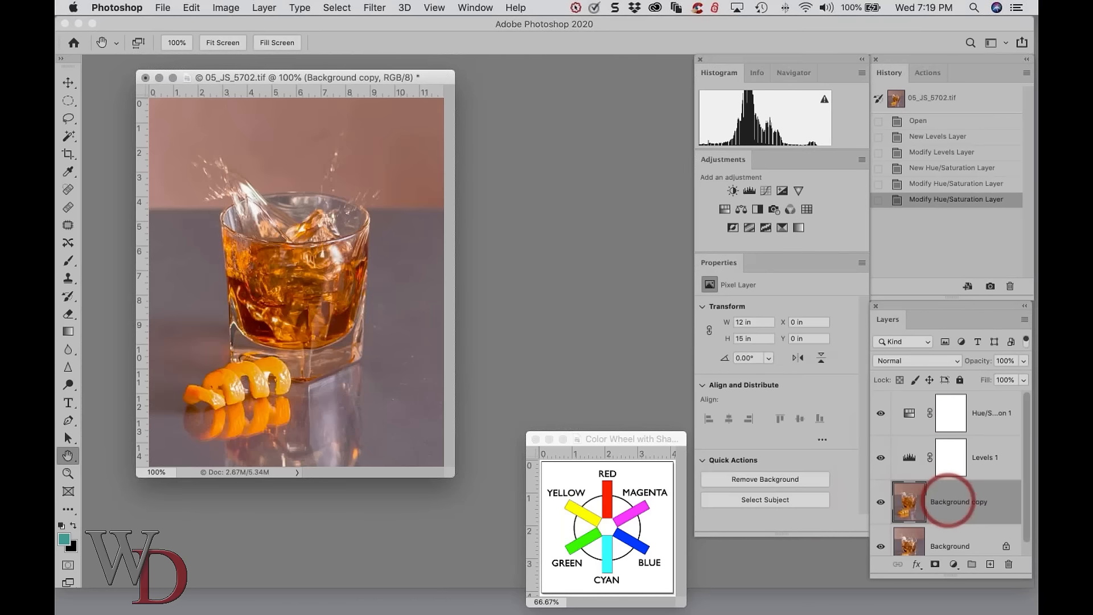
{"action": "left_click", "coordinate": [984, 416], "text": "shift"}
{"action": "left_click_drag", "start_coordinate": [984, 415], "coordinate": [973, 564]}
{"action": "left_click", "coordinate": [880, 400]}
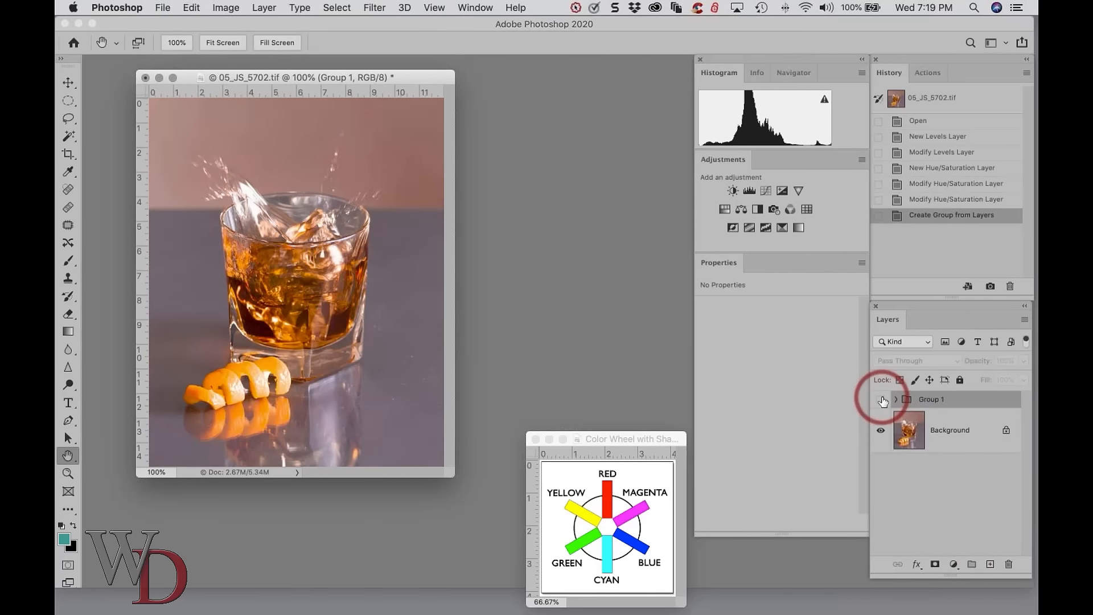
{"action": "left_click", "coordinate": [882, 401]}
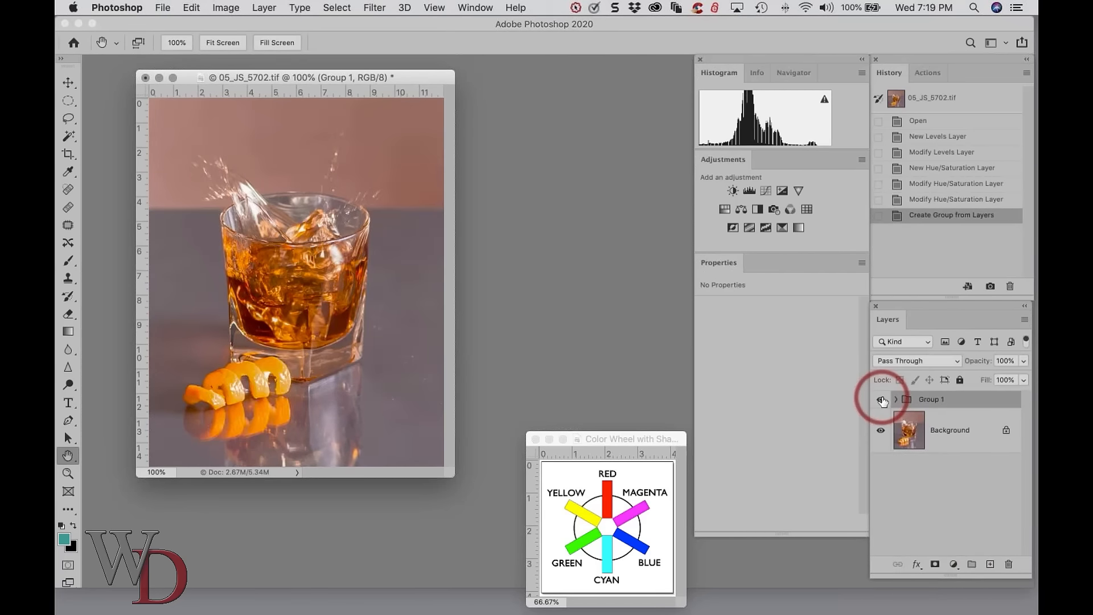
{"action": "left_click", "coordinate": [882, 401]}
{"action": "left_click", "coordinate": [882, 401]}
{"action": "left_click", "coordinate": [882, 401]}
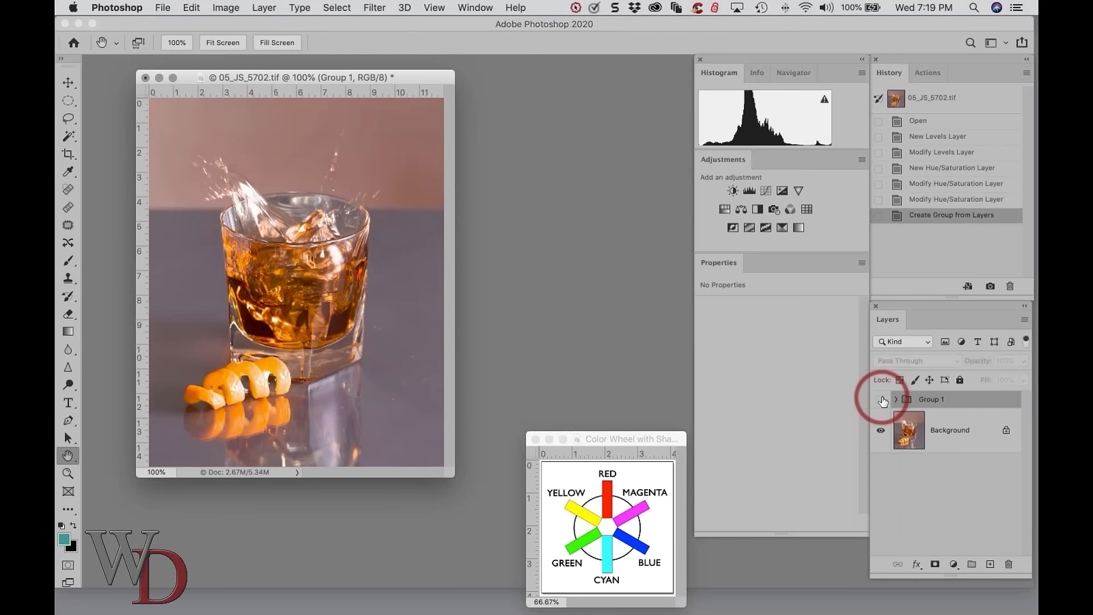
{"action": "left_click", "coordinate": [882, 401]}
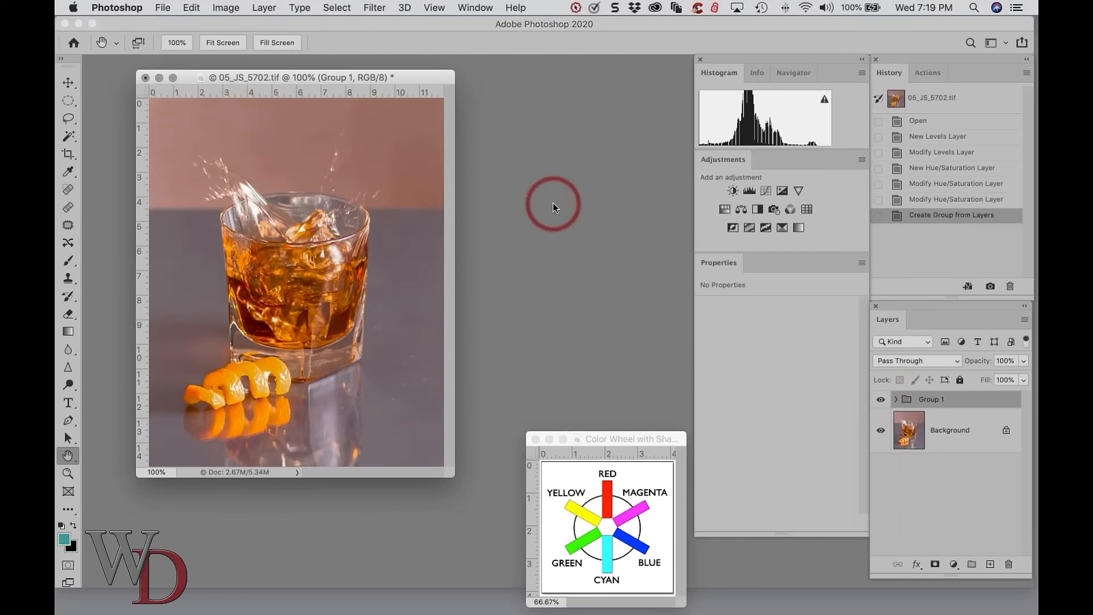
Open 06_MK_4898_TIF.tif from Adobe Bridge and toggle the Background copy layer to compare it with the Background
{"action": "key", "text": "super+Tab"}
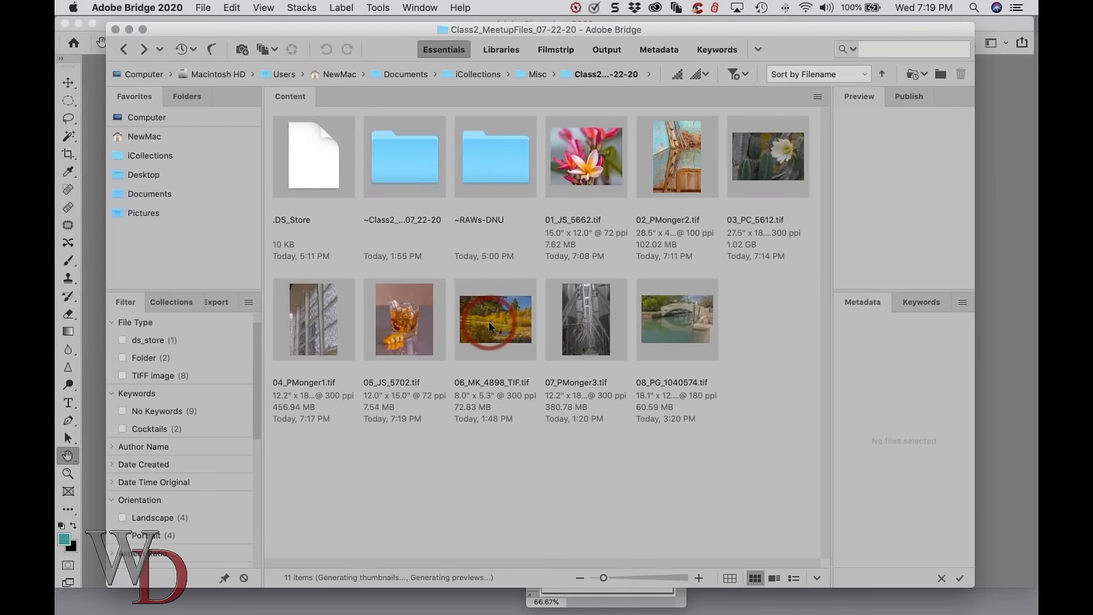
{"action": "double_click", "coordinate": [488, 321]}
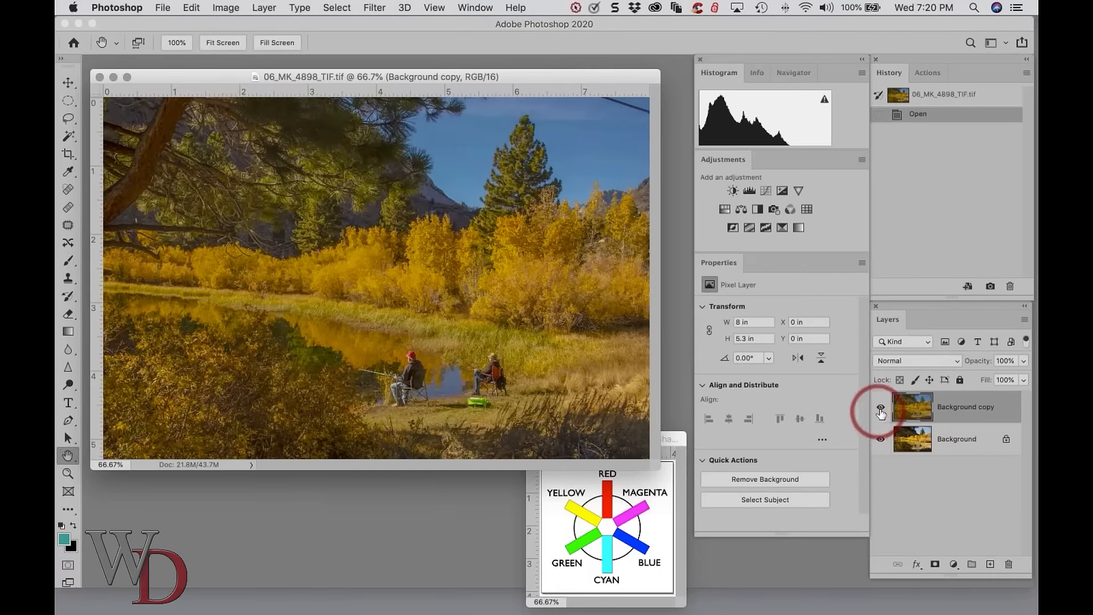
{"action": "left_click", "coordinate": [881, 409]}
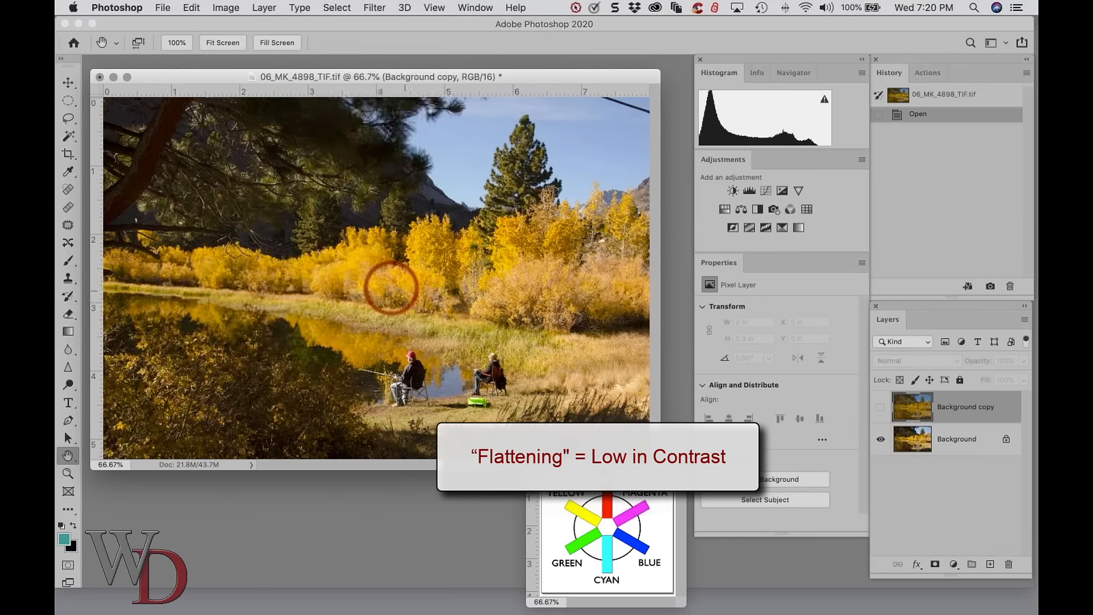
{"action": "left_click", "coordinate": [880, 410]}
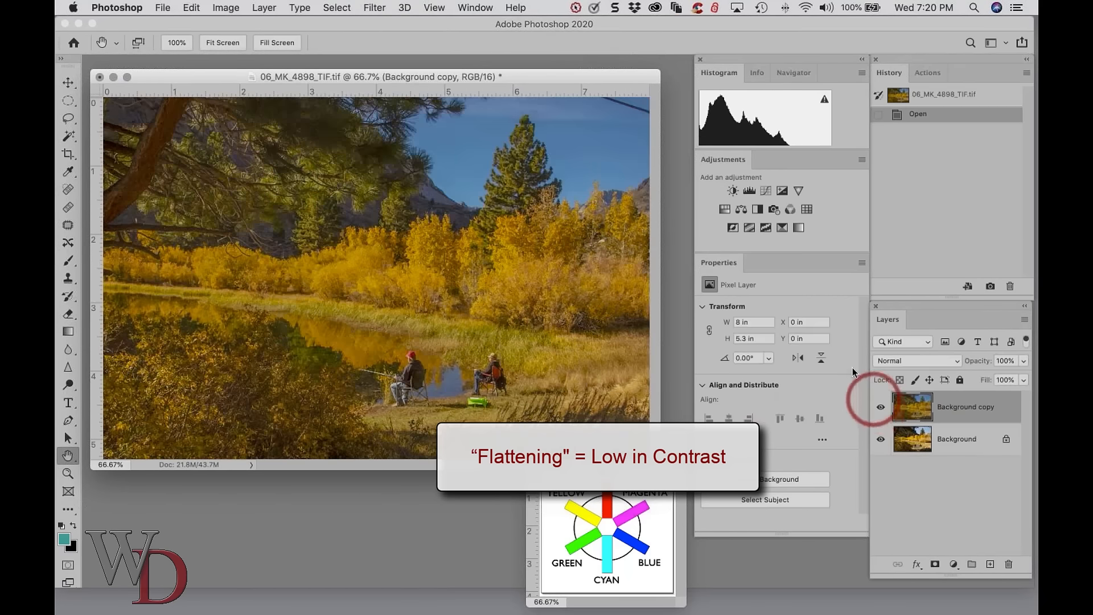
Add a Levels adjustment layer and set its RGB input highlights to 207 and input shadows to 3
{"action": "left_click", "coordinate": [749, 190]}
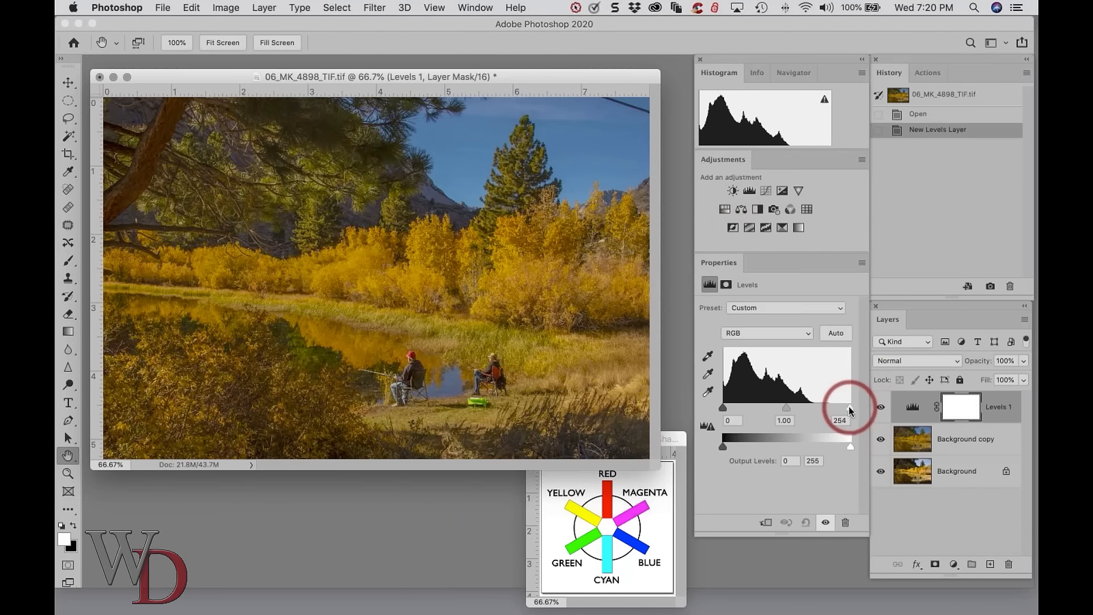
{"action": "left_click_drag", "start_coordinate": [848, 407], "coordinate": [826, 405]}
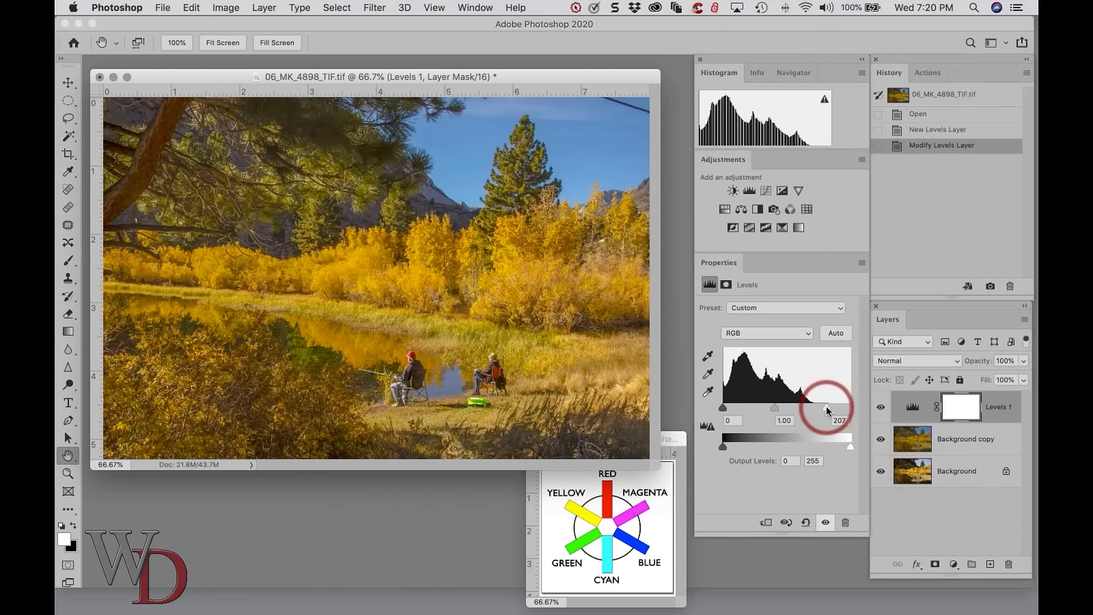
{"action": "left_click", "coordinate": [825, 405], "text": "alt"}
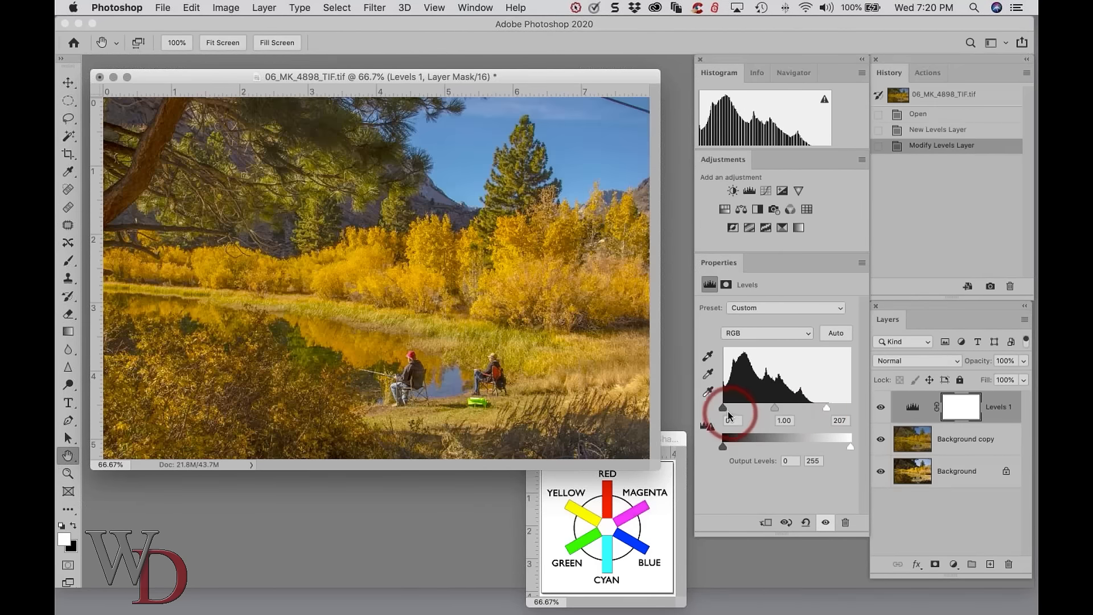
{"action": "left_click_drag", "start_coordinate": [725, 410], "coordinate": [726, 411]}
Set the Levels midtones to 0.97, toggle the layer's visibility to compare, and lower the input highlights to 200
{"action": "left_click", "coordinate": [784, 420]}
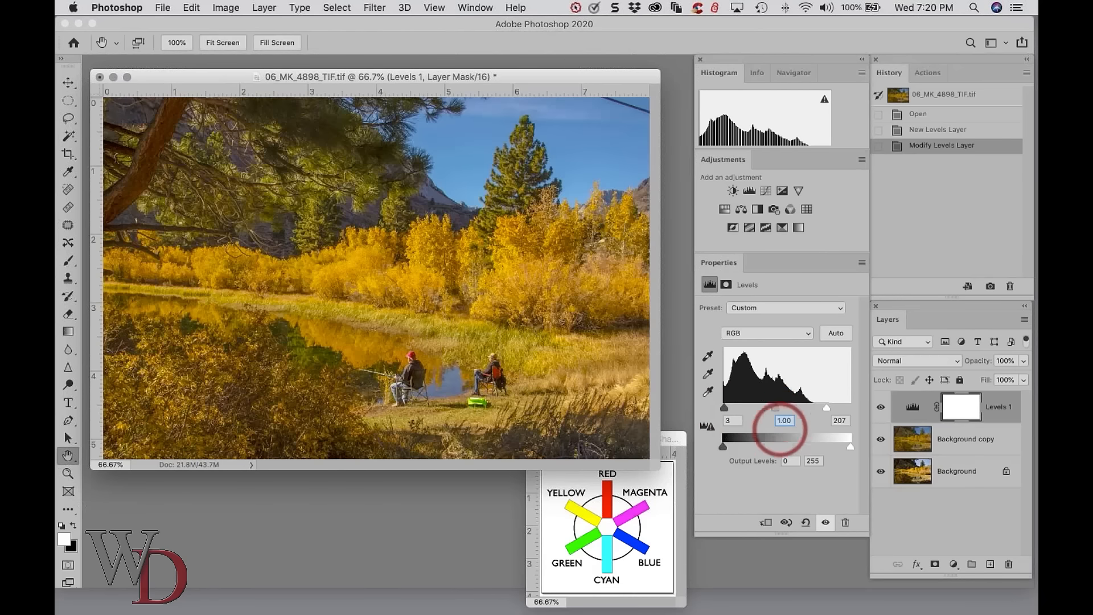
{"action": "key", "text": "Down"}
{"action": "key", "text": "Down"}
{"action": "key", "text": "Down"}
{"action": "key", "text": "Down"}
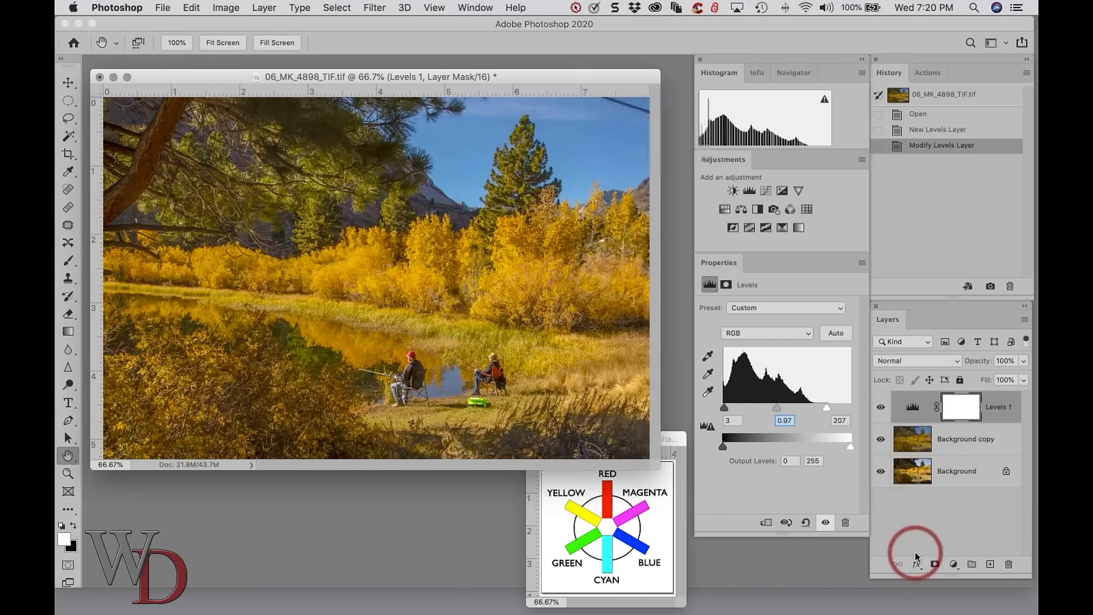
{"action": "key", "text": "Up"}
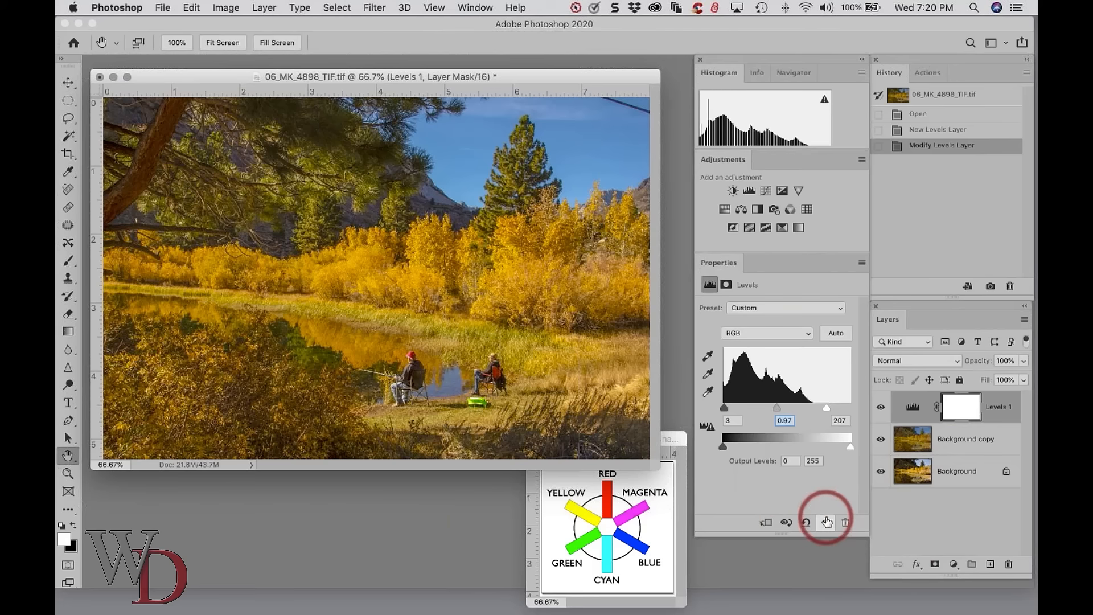
{"action": "left_click", "coordinate": [825, 523]}
{"action": "left_click", "coordinate": [826, 523]}
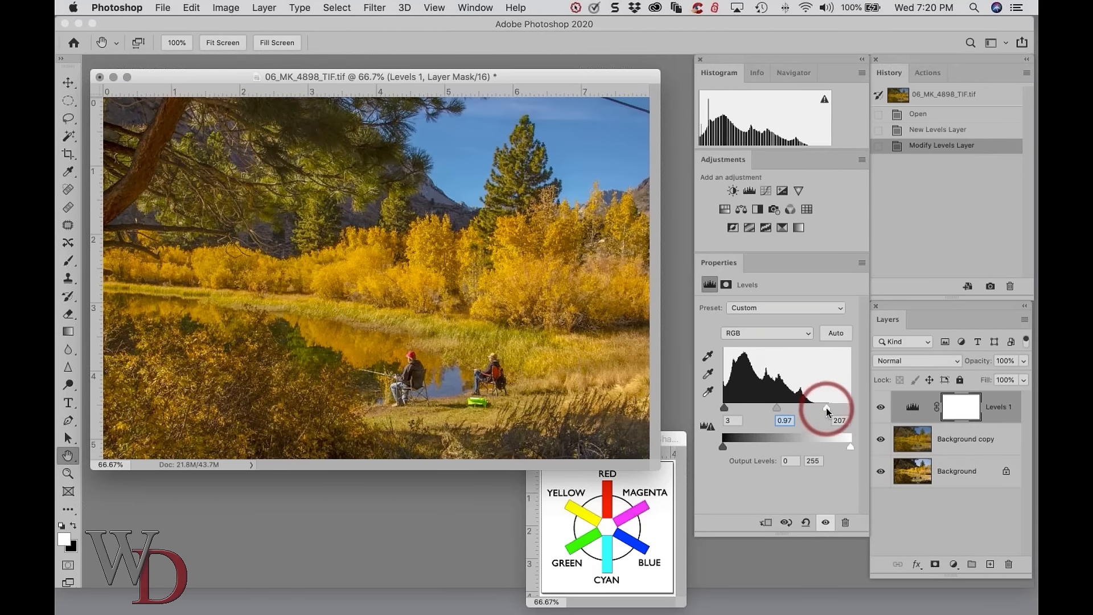
{"action": "left_click_drag", "start_coordinate": [825, 408], "coordinate": [822, 408]}
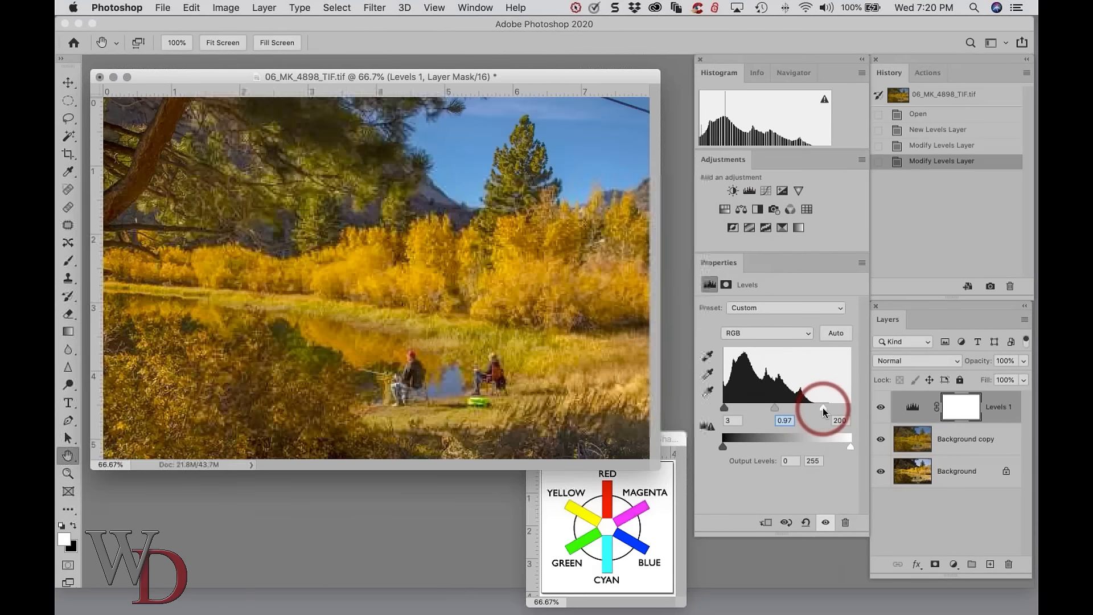
Add a Hue/Saturation adjustment layer, target the Yellows and try out a hue shift
{"action": "left_click", "coordinate": [723, 210]}
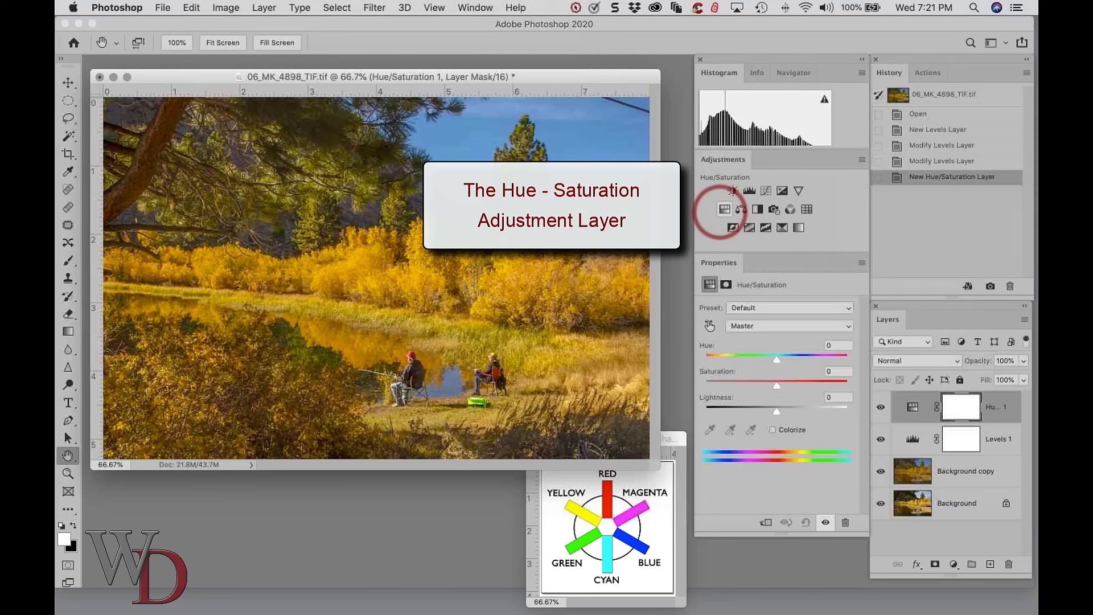
{"action": "left_click", "coordinate": [759, 326]}
{"action": "left_click", "coordinate": [760, 350]}
{"action": "mouse_move", "coordinate": [776, 360]}
{"action": "left_mouse_down"}
{"action": "mouse_move", "coordinate": [766, 359]}
{"action": "mouse_move", "coordinate": [788, 357]}
{"action": "mouse_move", "coordinate": [778, 365]}
{"action": "left_mouse_up"}
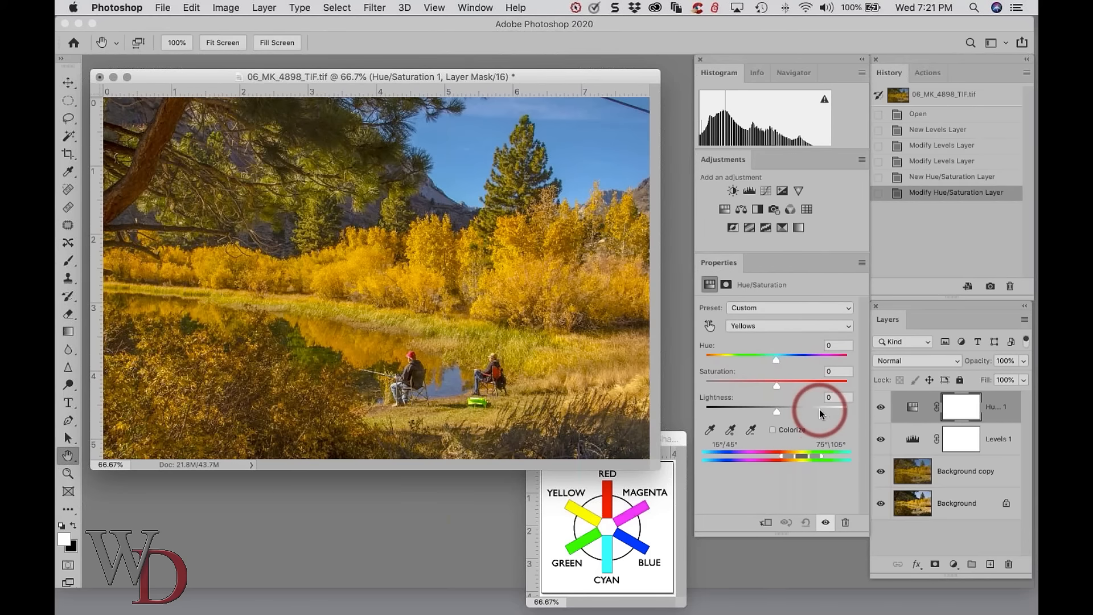
Set the Yellows hue to +2 and toggle the Hue/Saturation layer's visibility to compare
{"action": "left_click", "coordinate": [835, 345]}
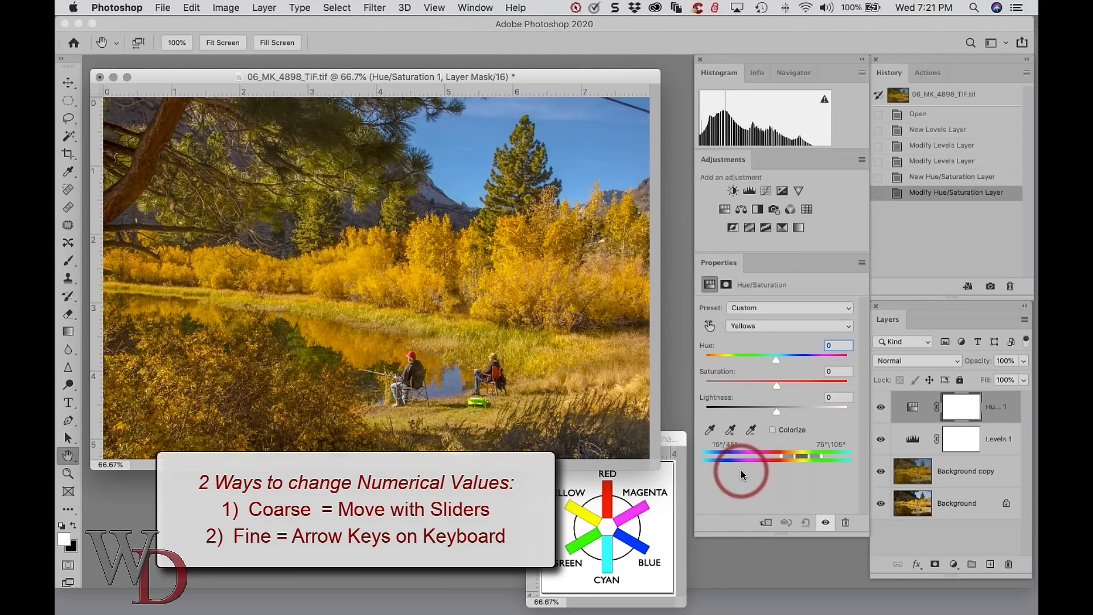
{"action": "key", "text": "Up"}
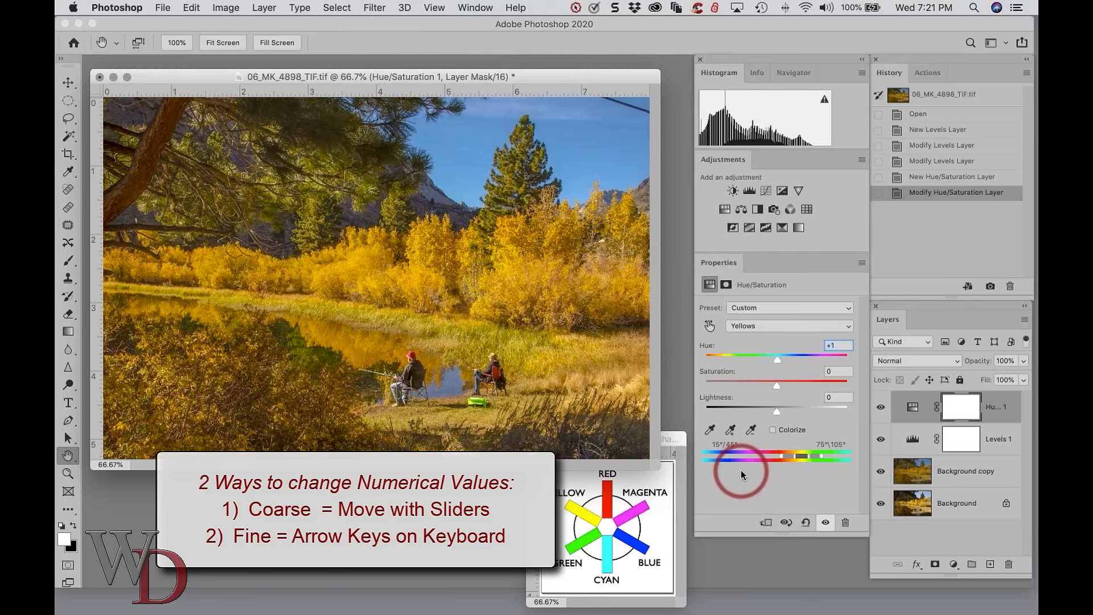
{"action": "key", "text": "Up"}
{"action": "key", "text": "Up"}
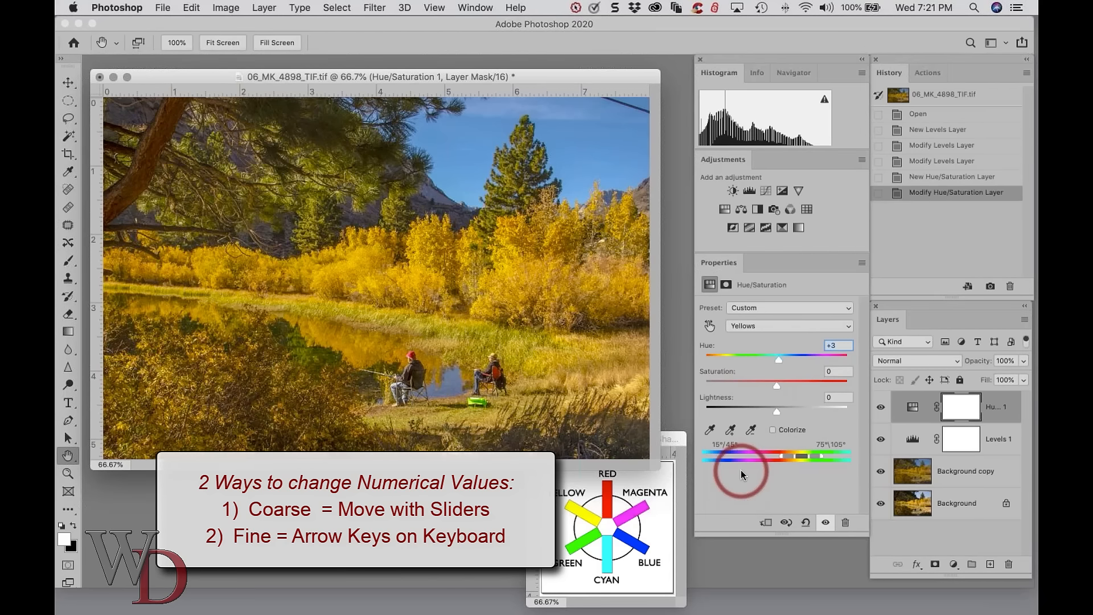
{"action": "key", "text": "Down"}
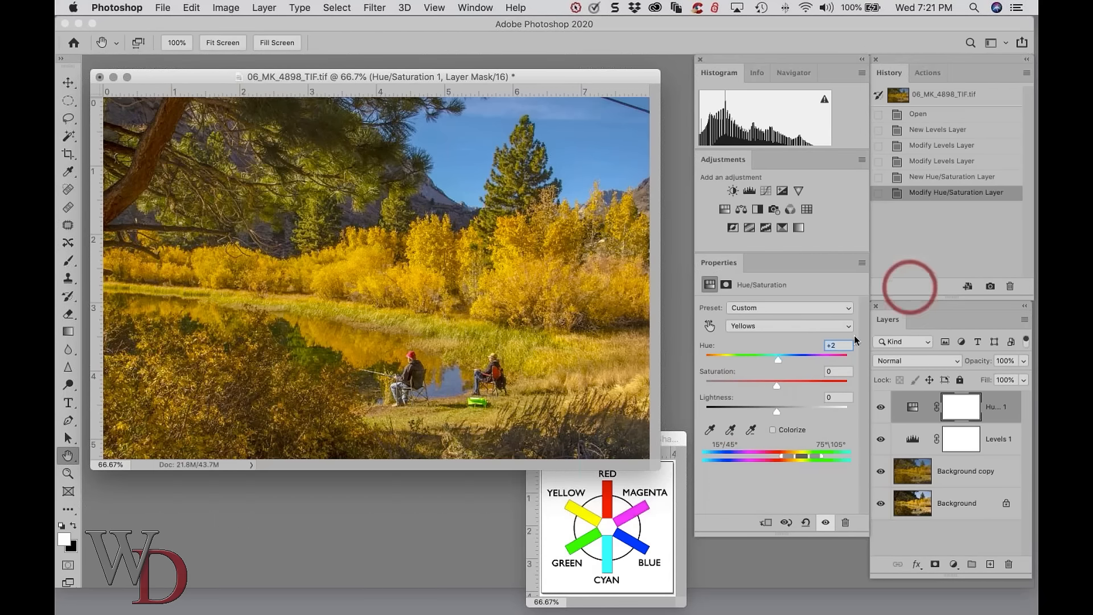
{"action": "left_click", "coordinate": [825, 522]}
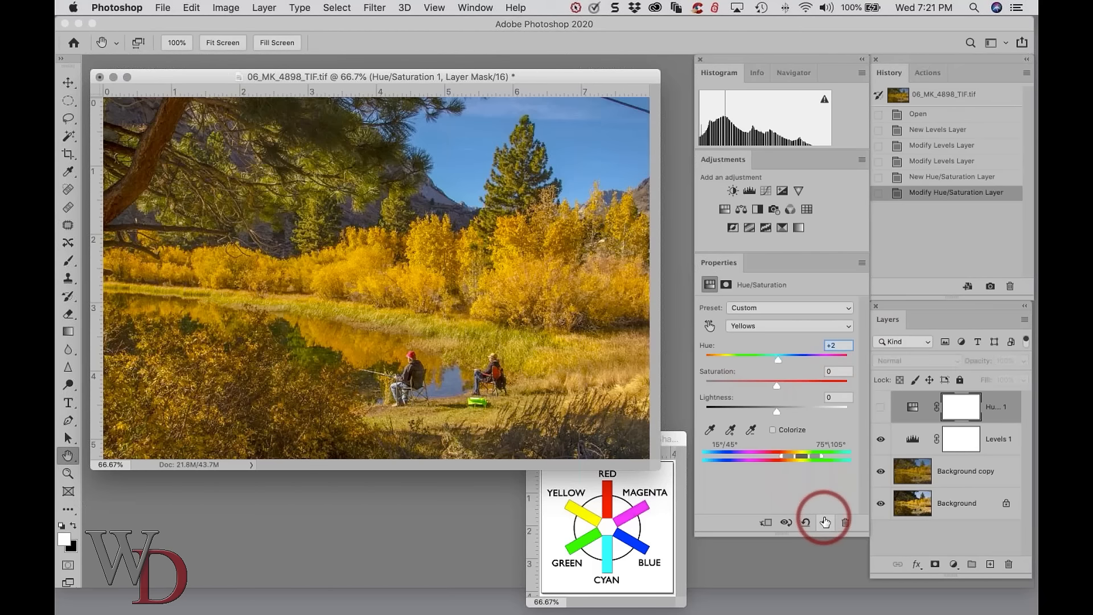
{"action": "left_click", "coordinate": [880, 406]}
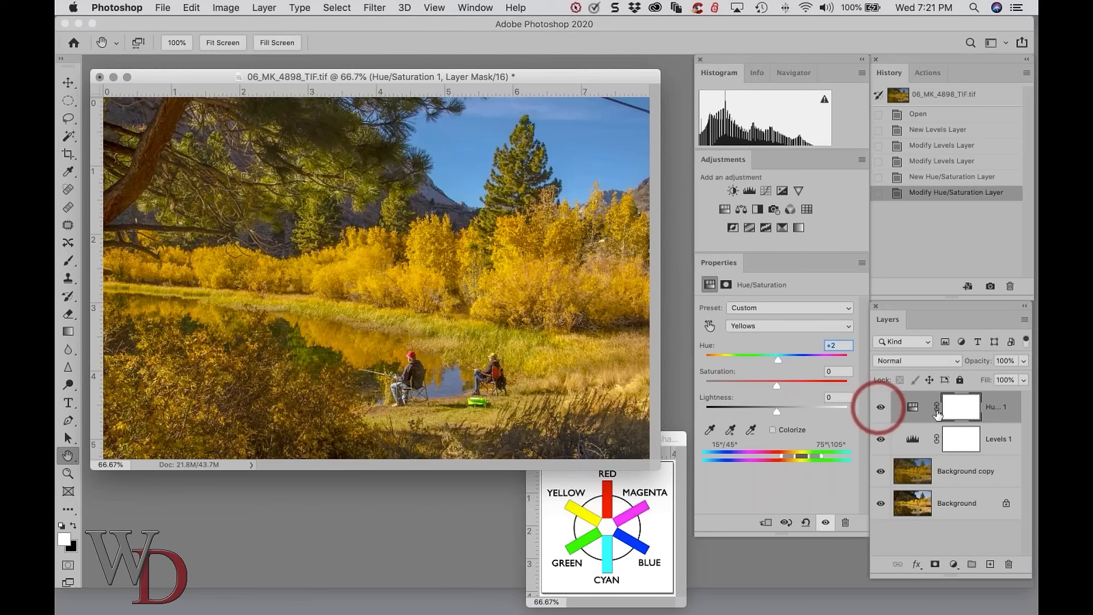
Group the Hue/Saturation 1, Levels 1 and Background copy layers and toggle the group's visibility repeatedly for a before-and-after comparison
{"action": "left_click", "coordinate": [956, 472], "text": "shift"}
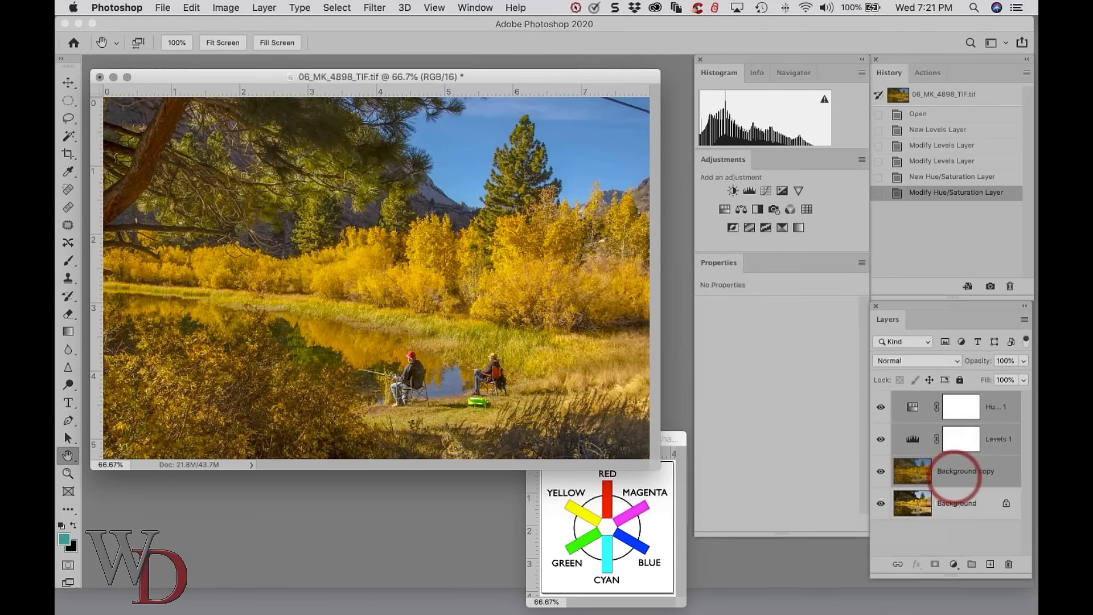
{"action": "left_click_drag", "start_coordinate": [956, 472], "coordinate": [972, 563]}
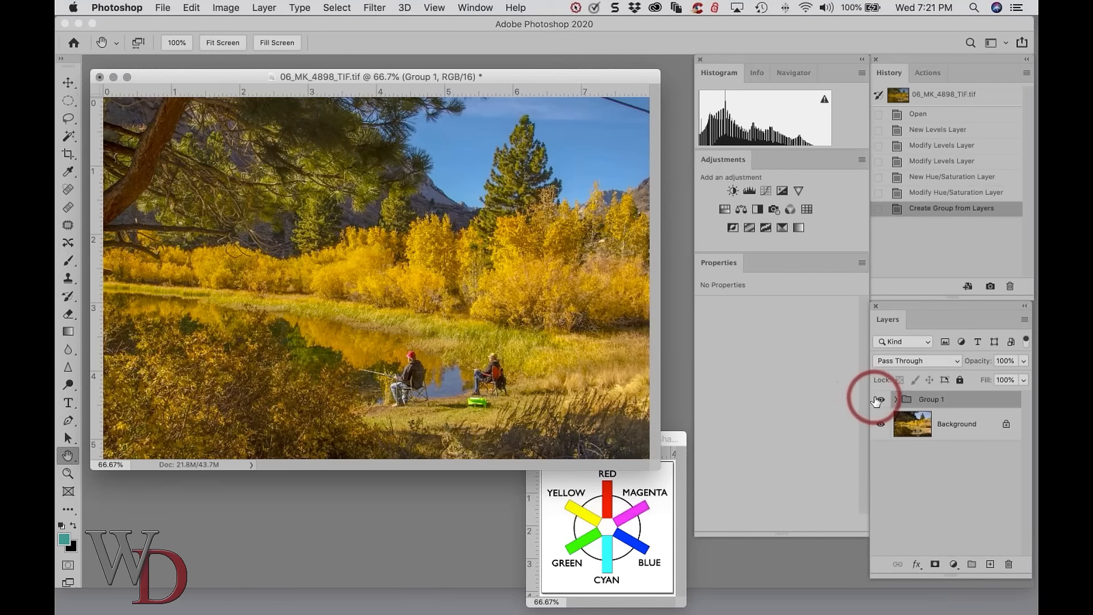
{"action": "left_click", "coordinate": [878, 401]}
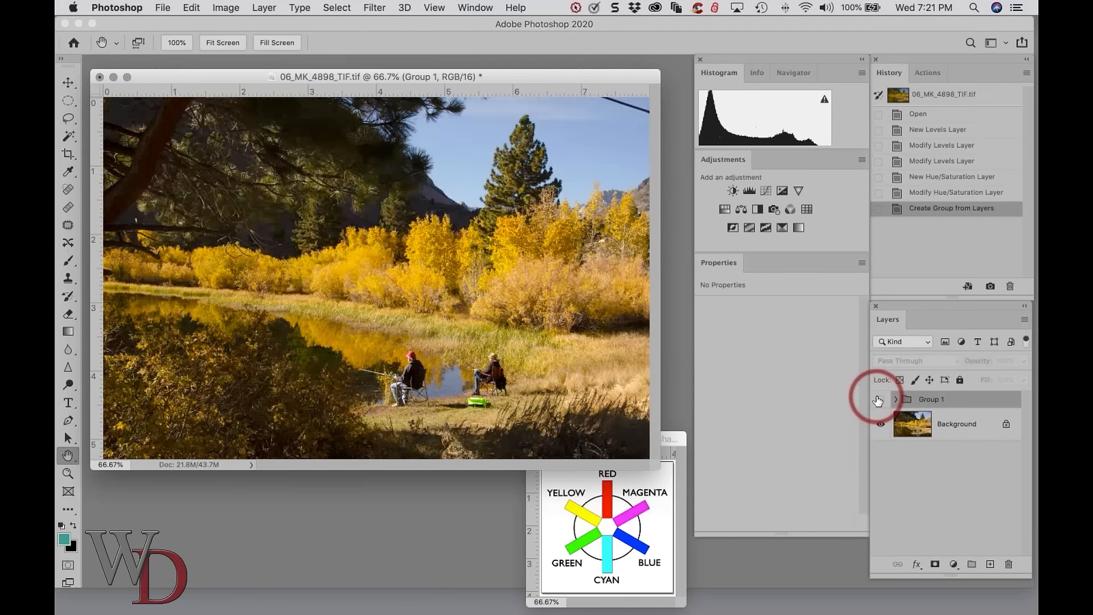
{"action": "left_click", "coordinate": [879, 401]}
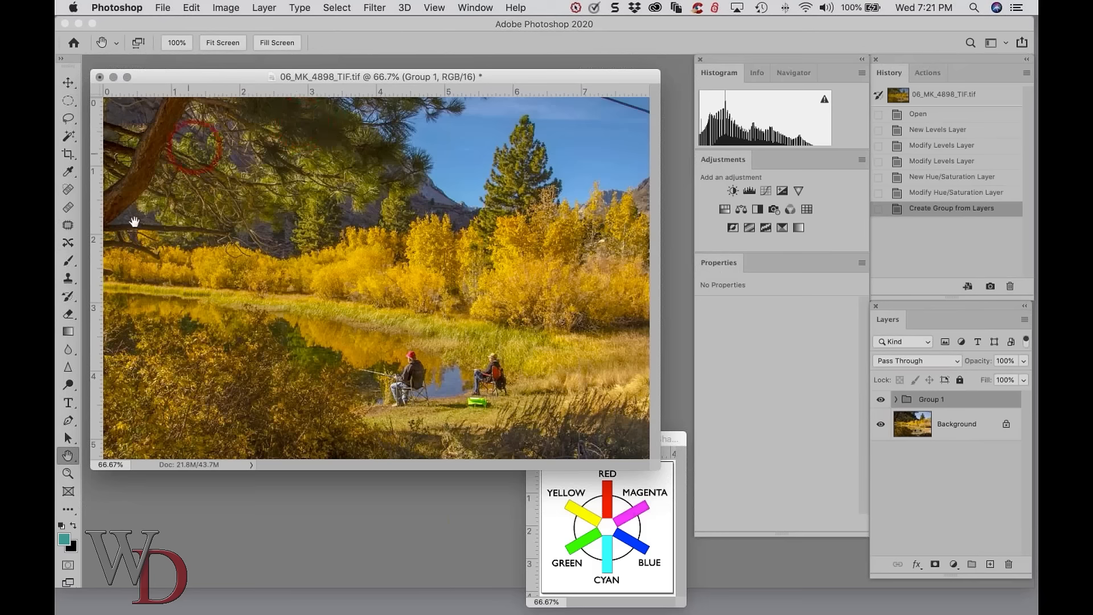
{"action": "left_click", "coordinate": [881, 401]}
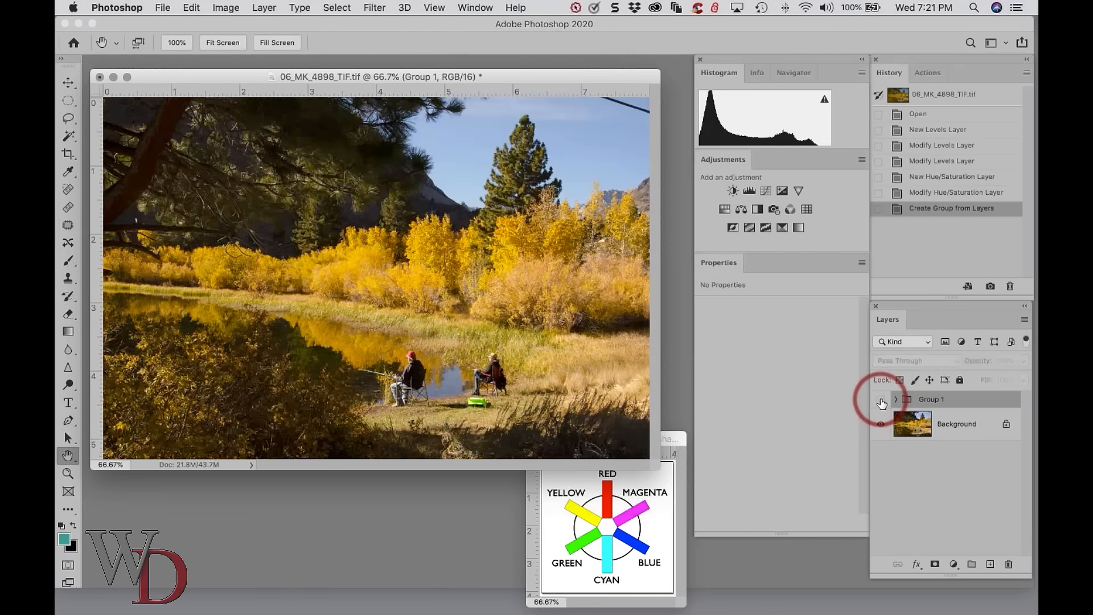
{"action": "left_click", "coordinate": [881, 402]}
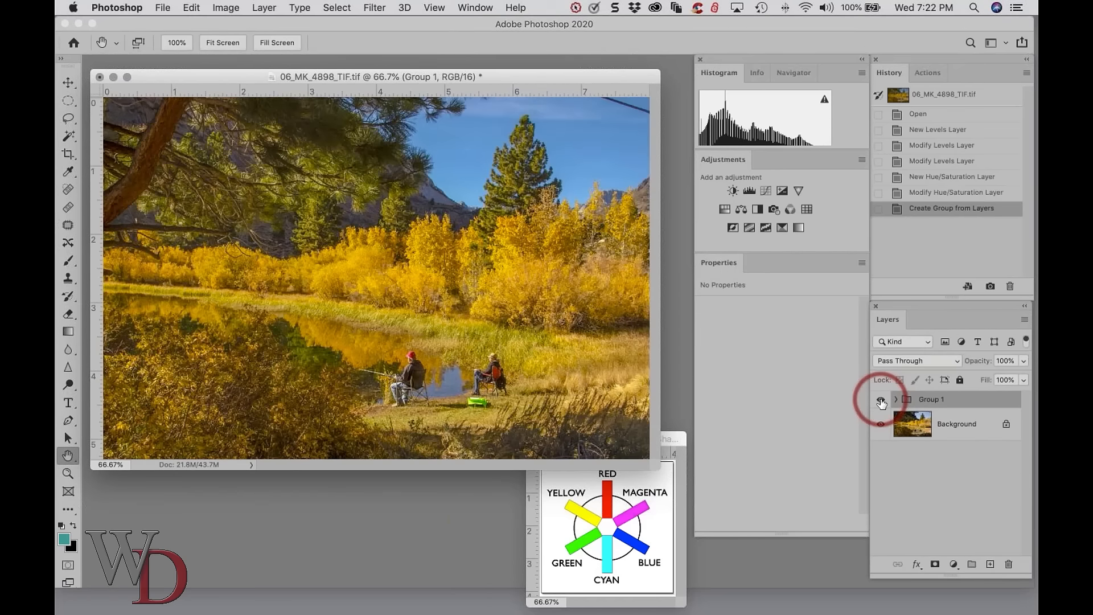
{"action": "left_click", "coordinate": [881, 402]}
{"action": "left_click", "coordinate": [881, 401]}
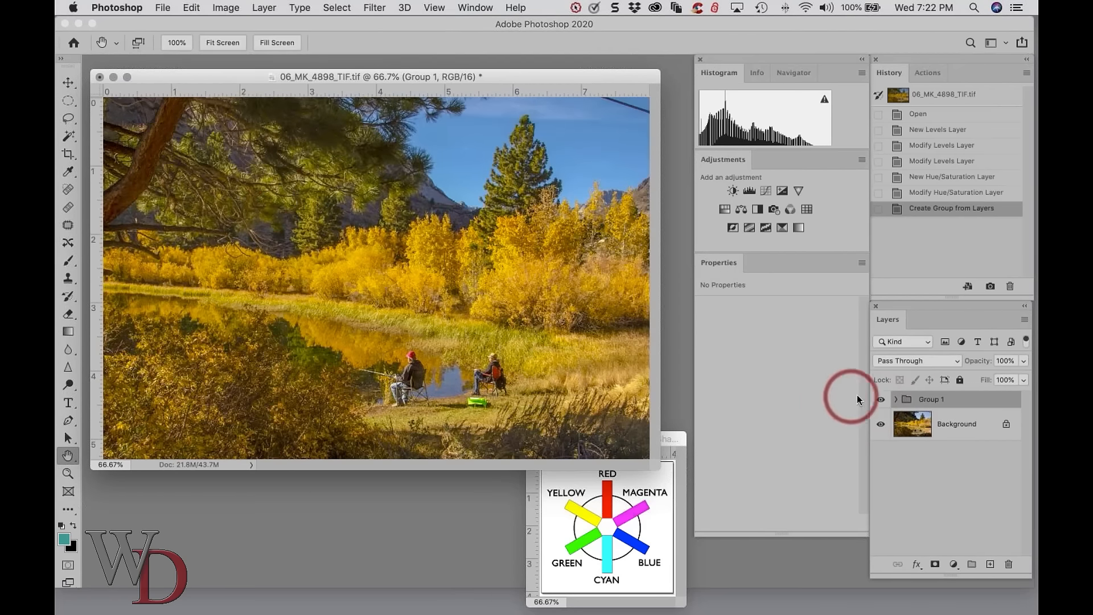
{"action": "left_click", "coordinate": [881, 401]}
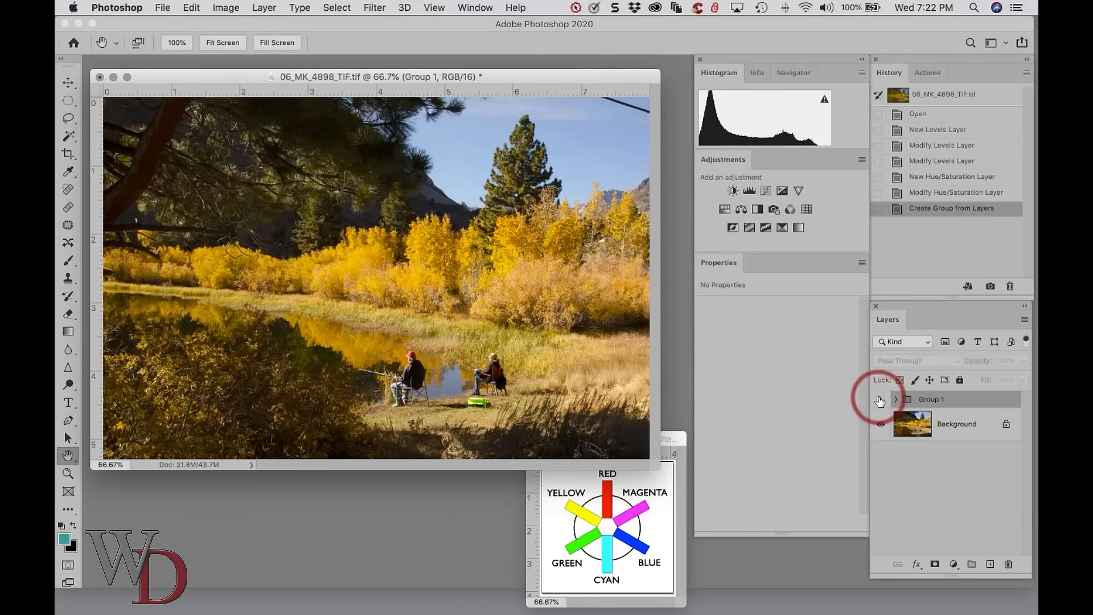
Close 06_MK_4898_TIF.tif and open 07_PMonger3.tif and 08_PG_1040574.tif together from Adobe Bridge
{"action": "left_click", "coordinate": [112, 77]}
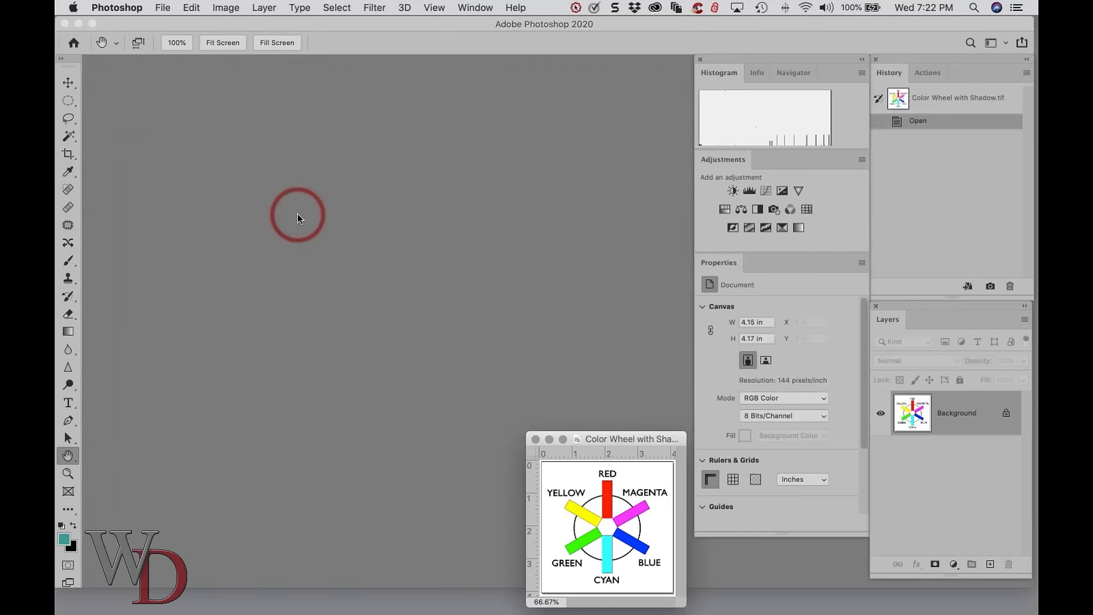
{"action": "key", "text": "super+Tab"}
{"action": "key", "text": "super+Tab"}
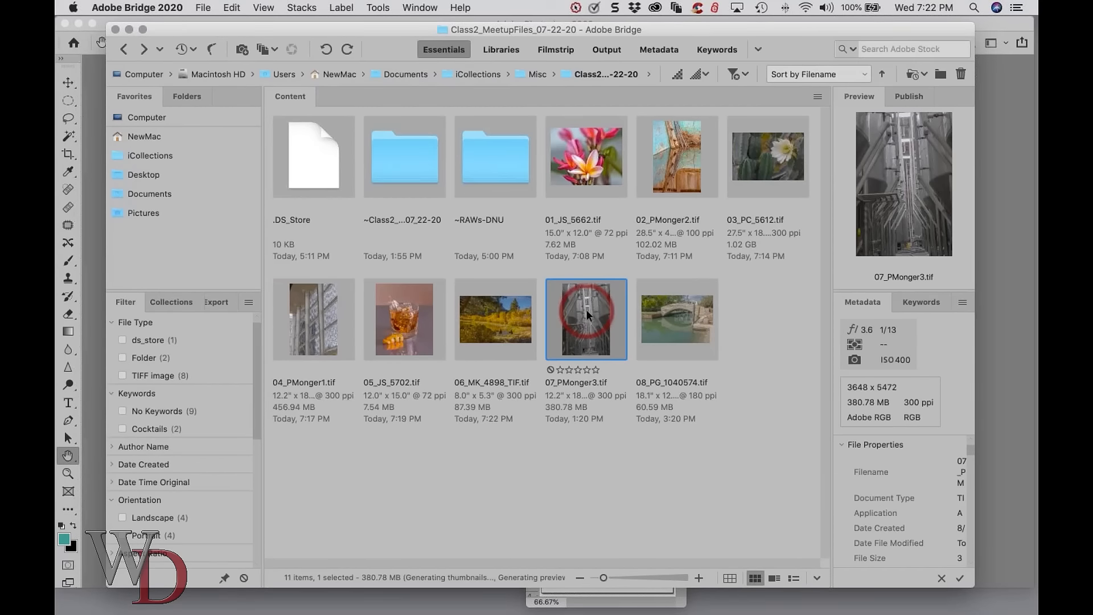
{"action": "left_click", "coordinate": [646, 321], "text": "shift"}
{"action": "key", "text": "super+Tab"}
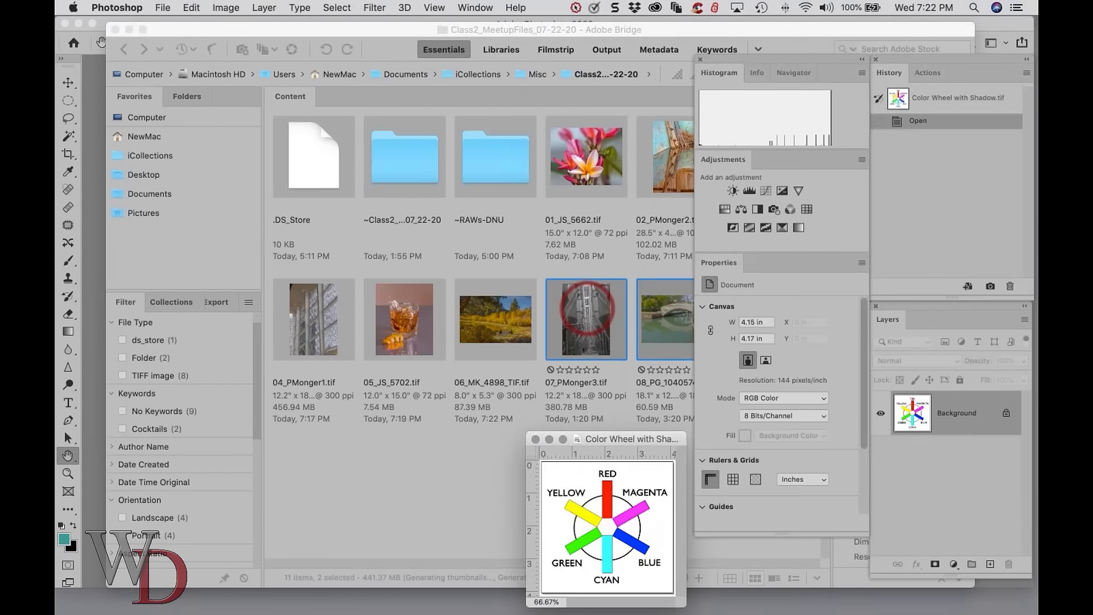
{"action": "double_click", "coordinate": [587, 319]}
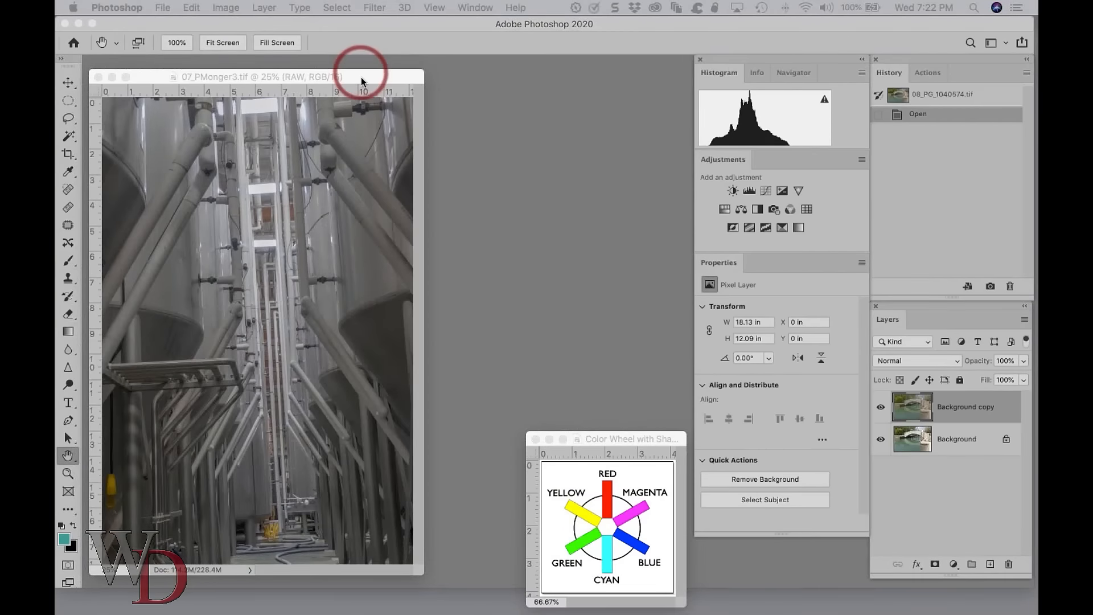
Reposition the 07_PMonger3.tif window and toggle the RAW layer's visibility to compare it with the Background
{"action": "left_click_drag", "start_coordinate": [362, 76], "coordinate": [449, 74]}
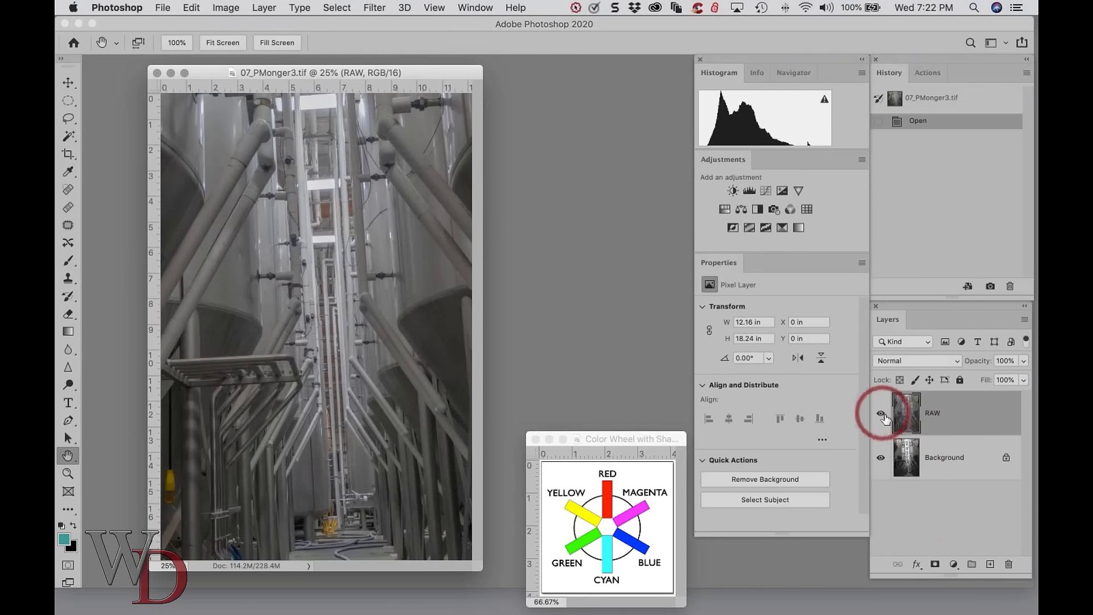
{"action": "left_click", "coordinate": [881, 413]}
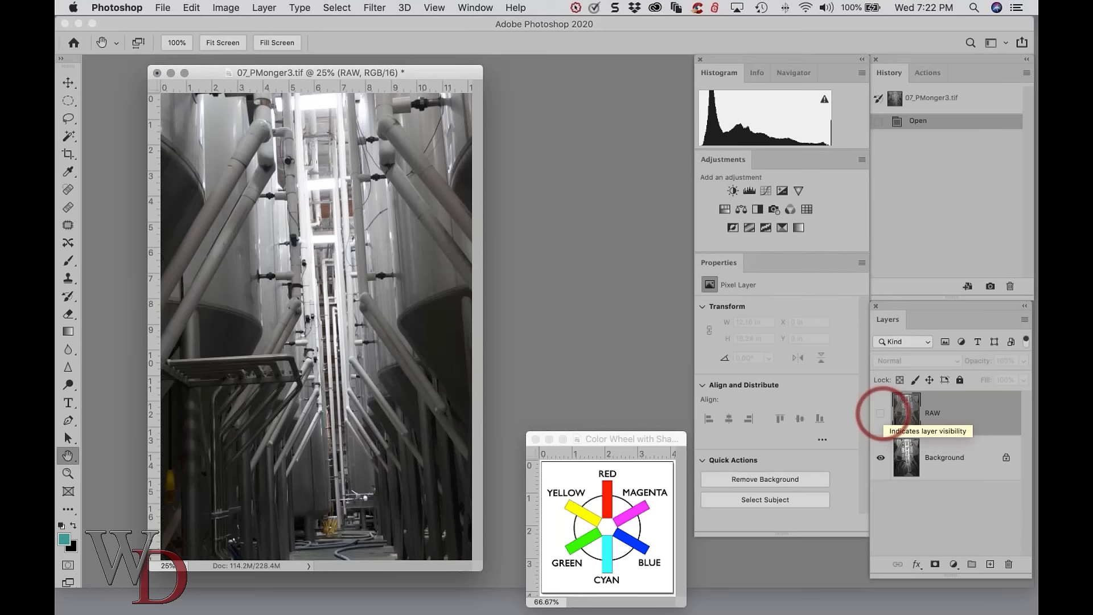
{"action": "left_click", "coordinate": [881, 413]}
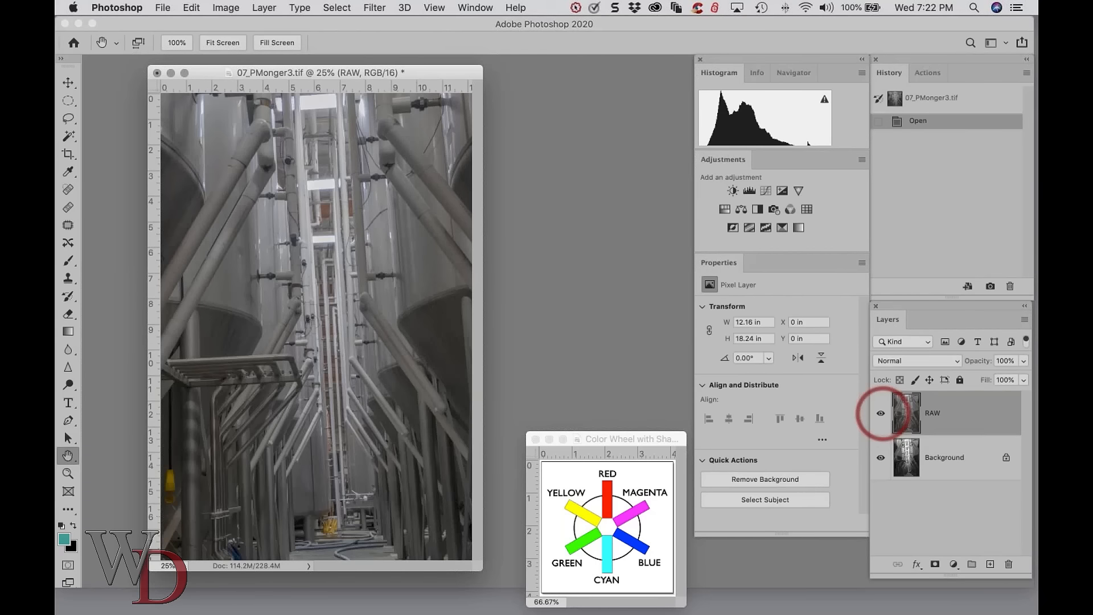
{"action": "left_click", "coordinate": [881, 413]}
{"action": "left_click", "coordinate": [881, 413]}
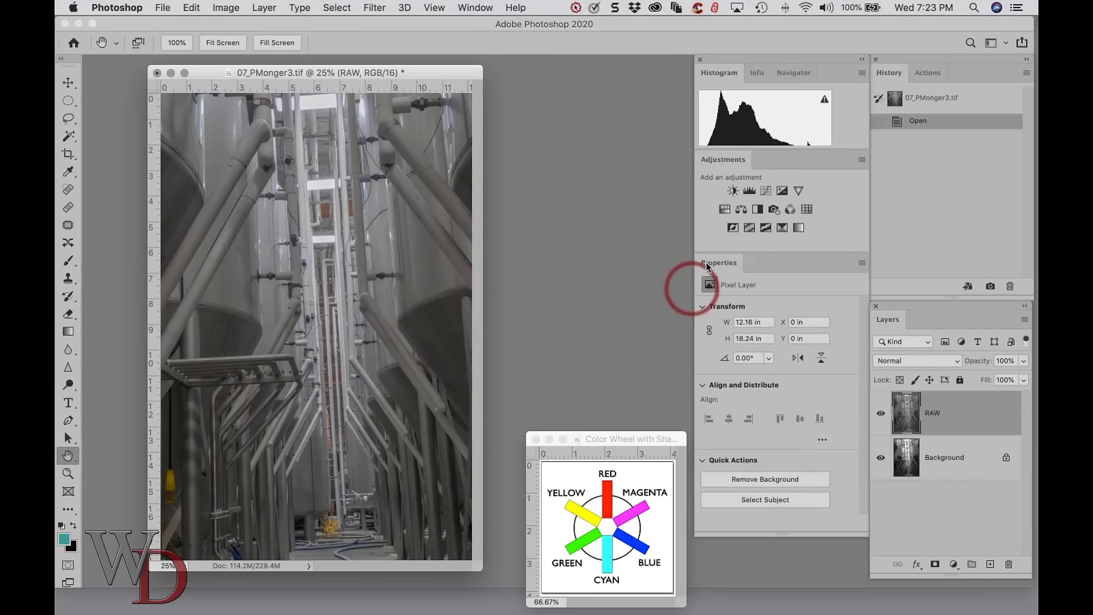
Add a Levels adjustment layer above the RAW layer and lower its RGB input highlights to 199
{"action": "left_click", "coordinate": [749, 193]}
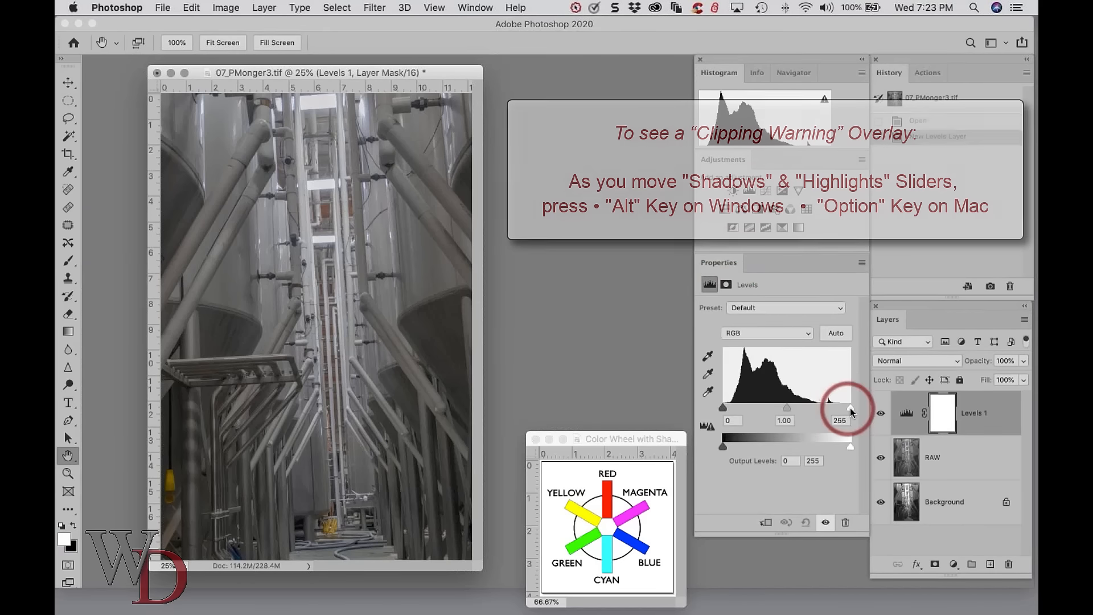
{"action": "left_click_drag", "start_coordinate": [852, 410], "coordinate": [840, 411]}
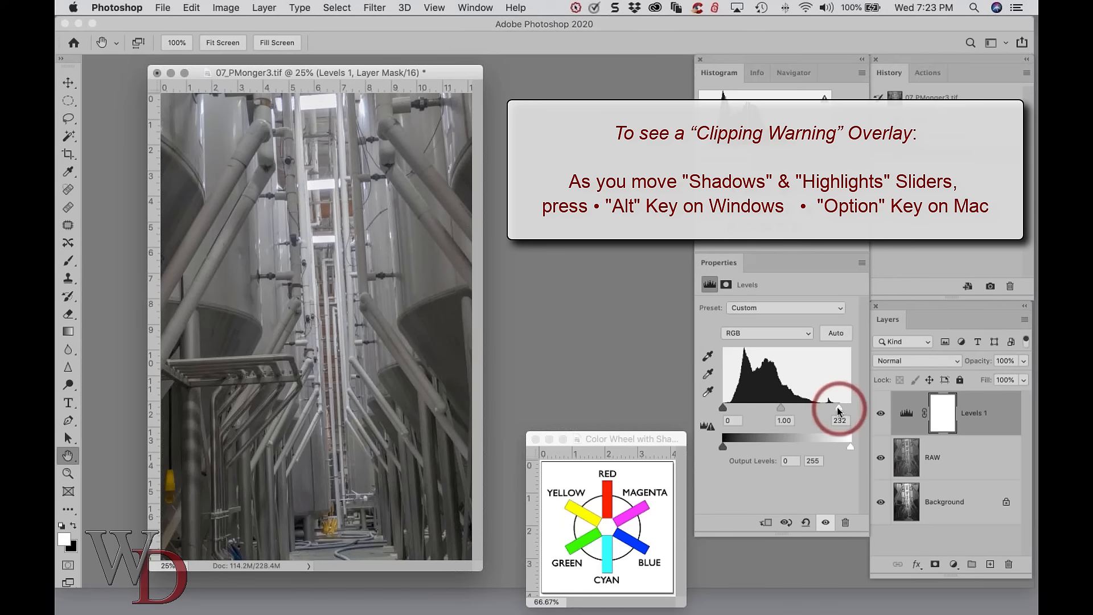
{"action": "left_click_drag", "start_coordinate": [837, 409], "coordinate": [822, 407]}
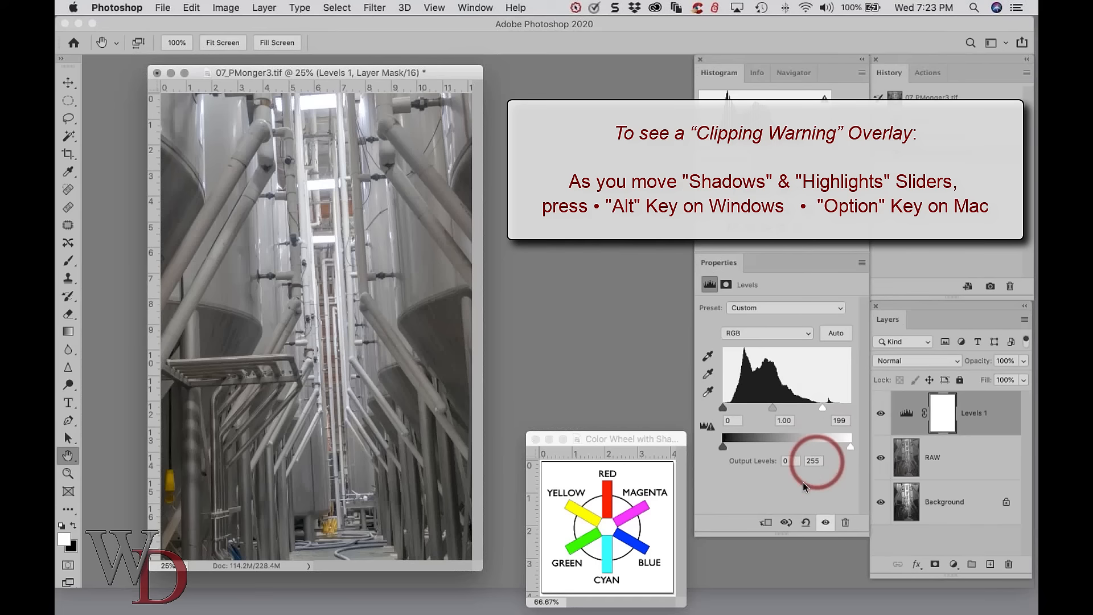
Compare the image with and without the Levels 1 adjustment and raise its RGB input shadows to 12, checking the clipping overlay
{"action": "left_click", "coordinate": [826, 524]}
{"action": "left_click", "coordinate": [826, 524]}
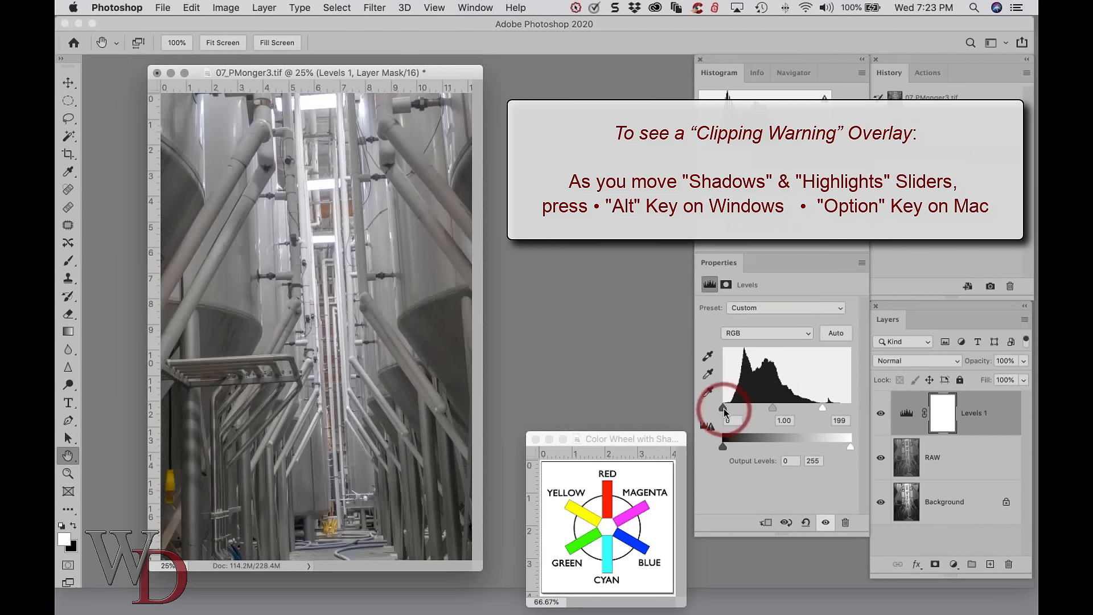
{"action": "left_click_drag", "start_coordinate": [724, 410], "coordinate": [731, 412]}
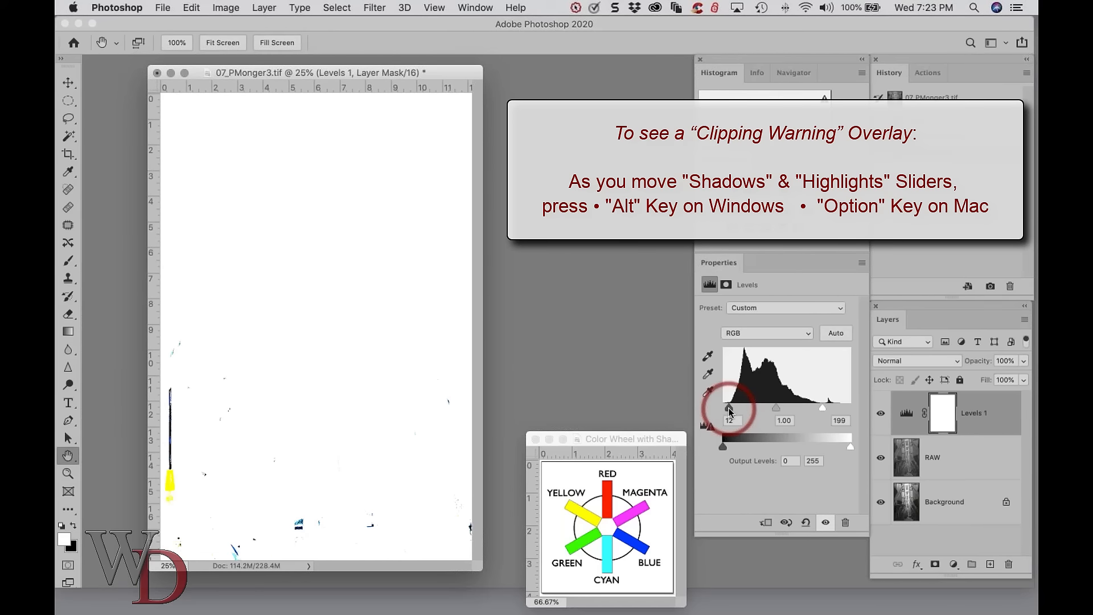
{"action": "left_click_drag", "start_coordinate": [731, 411], "coordinate": [730, 414]}
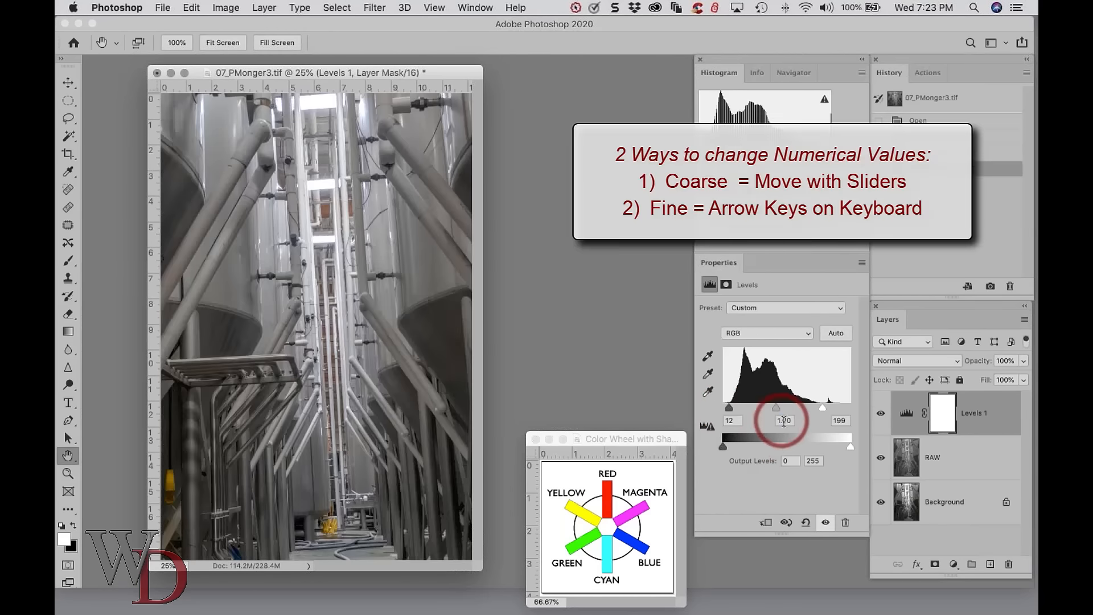
Lower the Levels 1 midtones to 0.97 and preview the image with and without the adjustment
{"action": "left_click", "coordinate": [784, 421]}
{"action": "key", "text": "Down"}
{"action": "key", "text": "Down"}
{"action": "key", "text": "Down"}
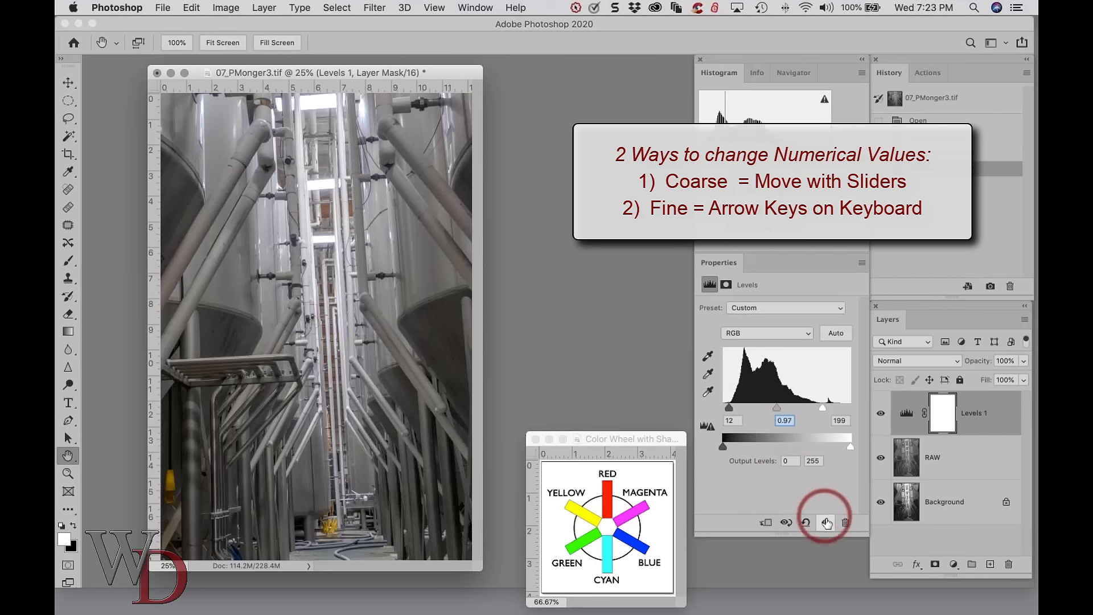
{"action": "left_click", "coordinate": [826, 522]}
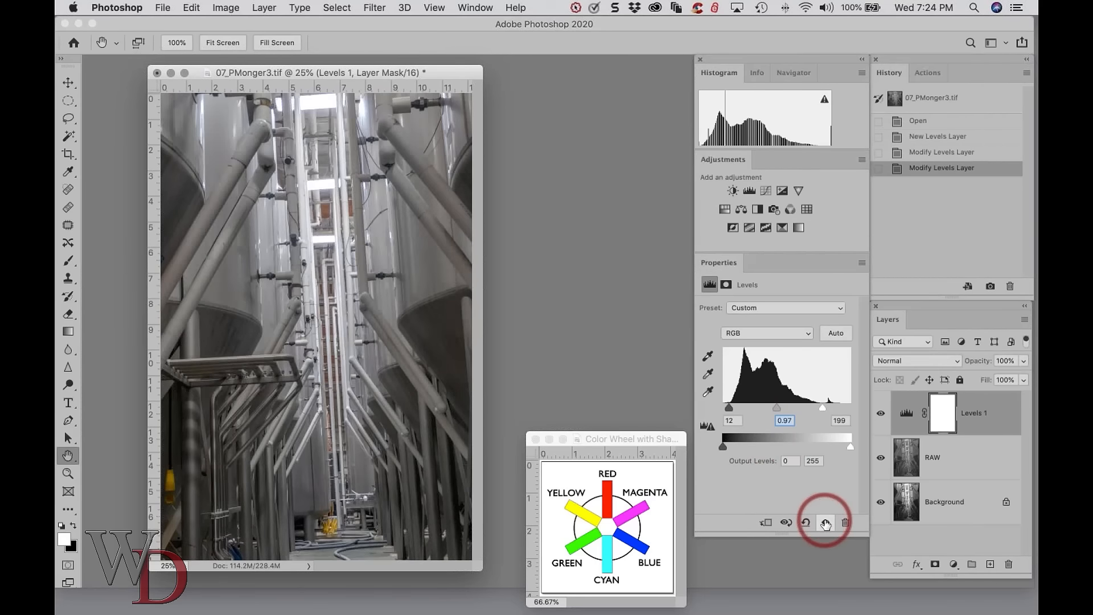
Add a Hue/Saturation adjustment layer above Levels 1, set its Reds saturation to +29 and compare before and after
{"action": "left_click", "coordinate": [725, 209]}
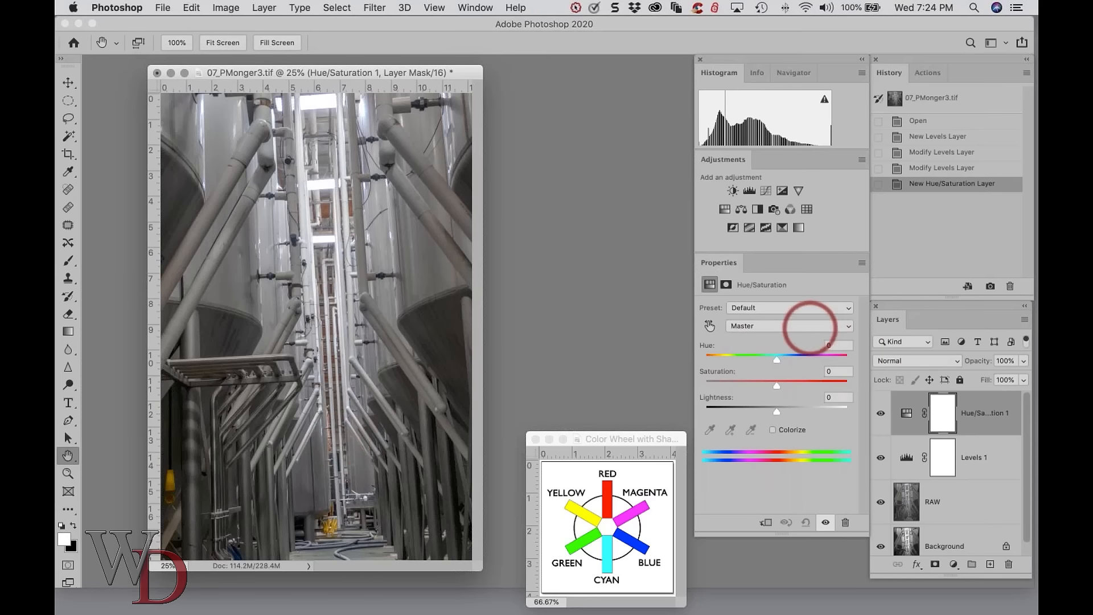
{"action": "left_click", "coordinate": [806, 326]}
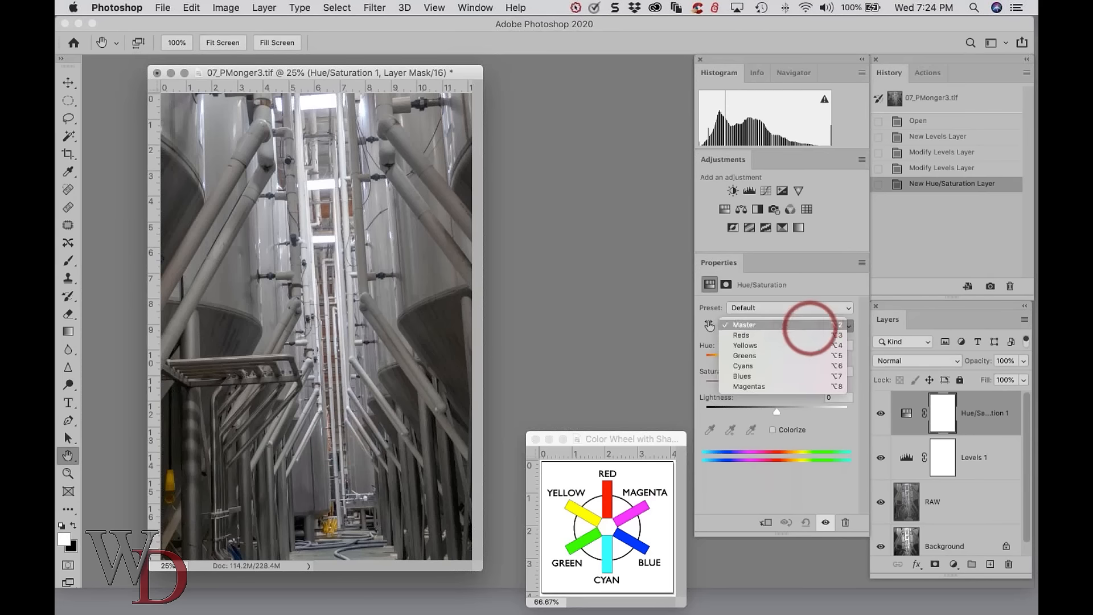
{"action": "left_click", "coordinate": [802, 337]}
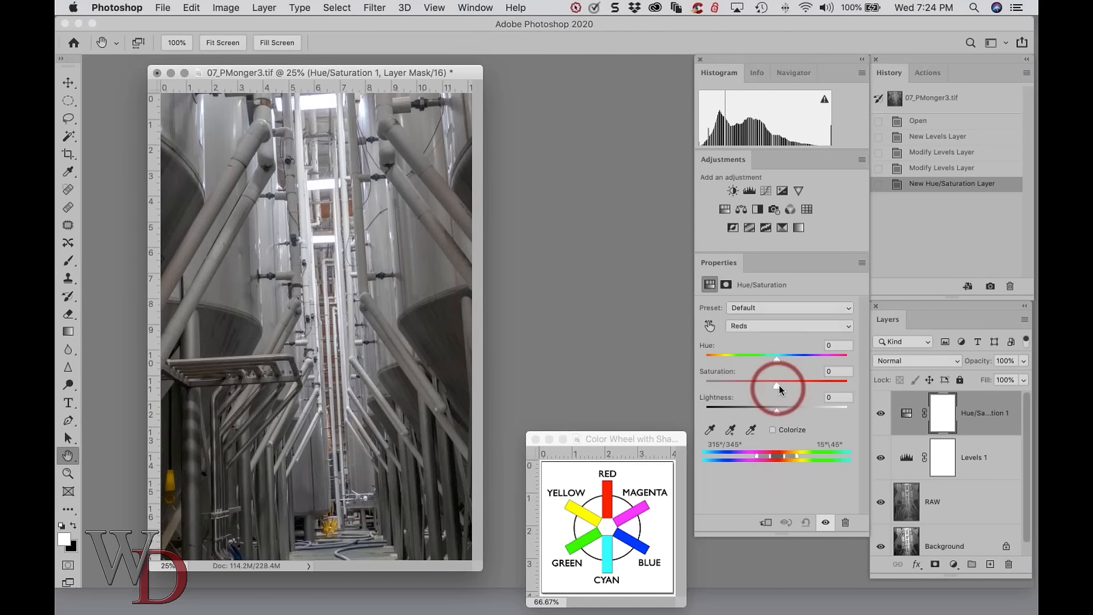
{"action": "mouse_move", "coordinate": [782, 385]}
{"action": "left_mouse_down"}
{"action": "mouse_move", "coordinate": [816, 388]}
{"action": "mouse_move", "coordinate": [784, 388]}
{"action": "mouse_move", "coordinate": [797, 386]}
{"action": "left_mouse_up"}
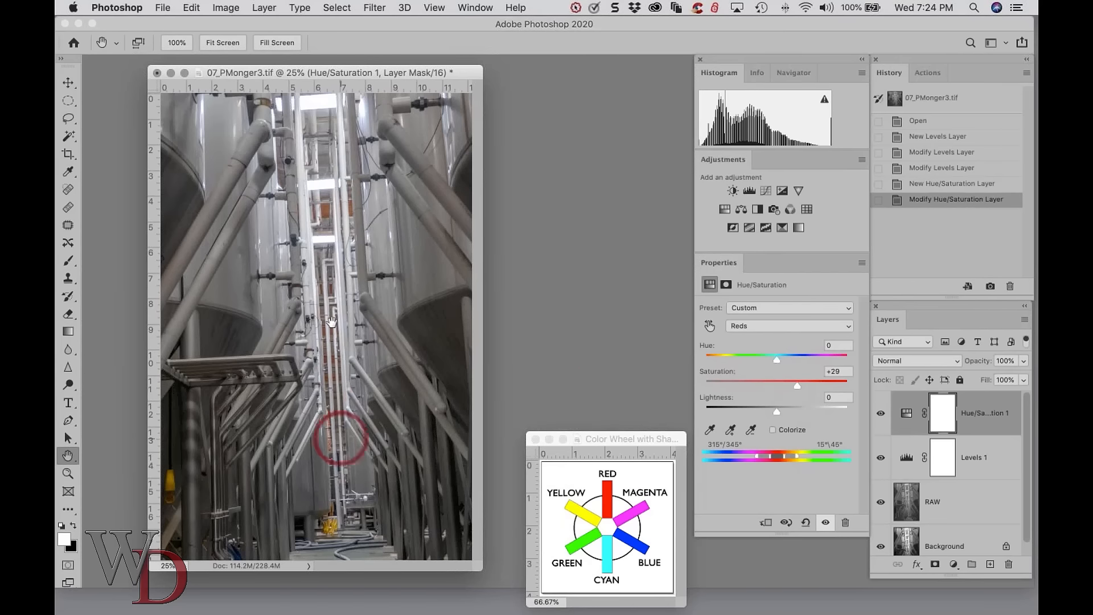
{"action": "left_click", "coordinate": [825, 524]}
{"action": "left_click", "coordinate": [825, 523]}
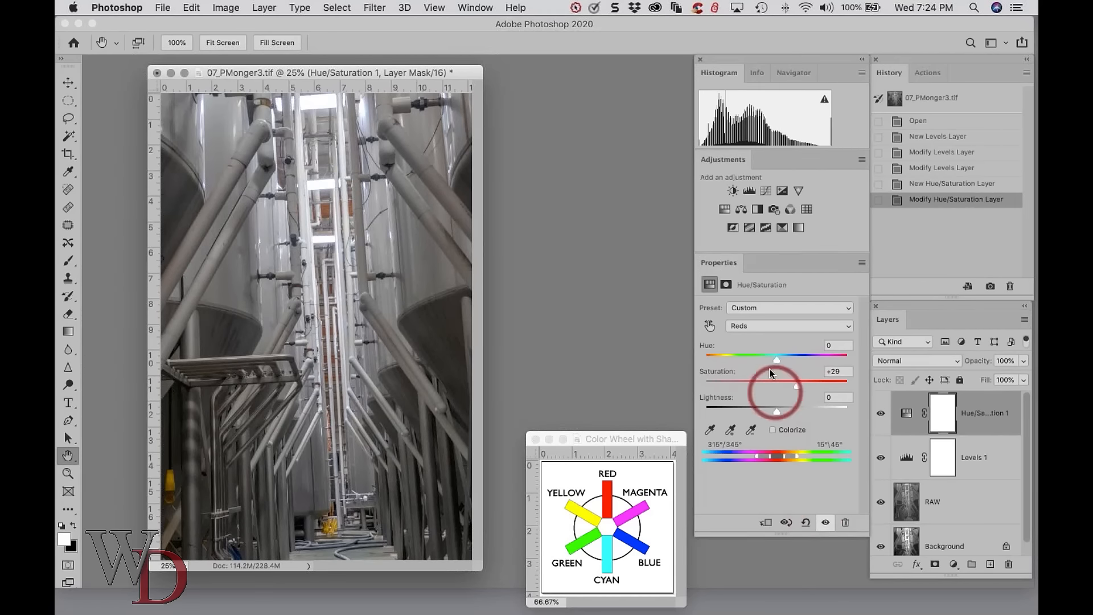
Set the Yellows saturation of Hue/Saturation 1 to +31 and compare before and after
{"action": "left_click", "coordinate": [762, 327]}
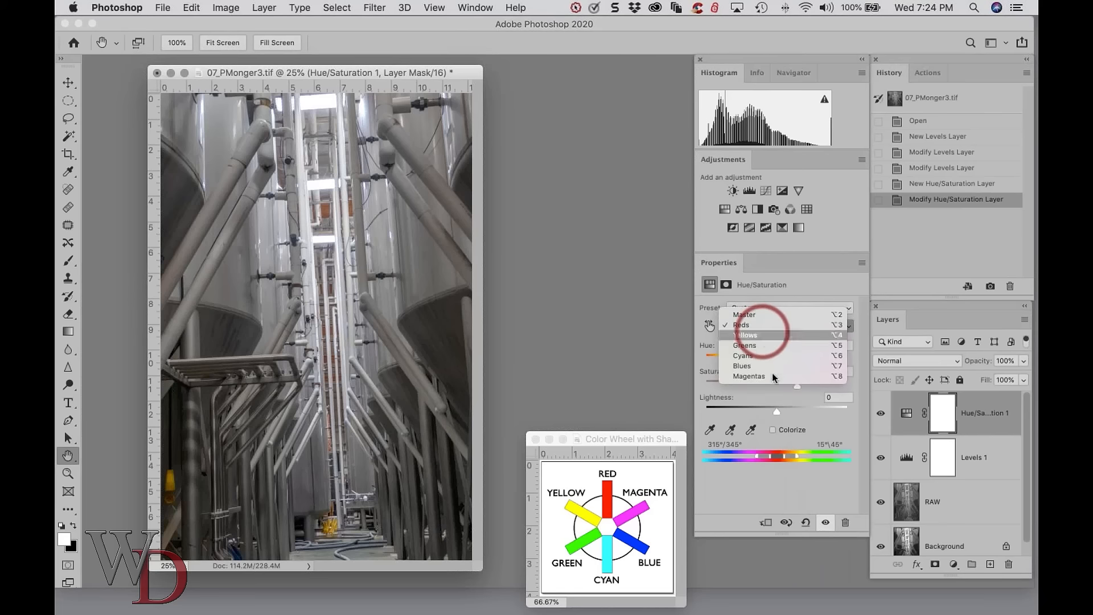
{"action": "left_click", "coordinate": [763, 335]}
{"action": "left_click_drag", "start_coordinate": [790, 387], "coordinate": [800, 385]}
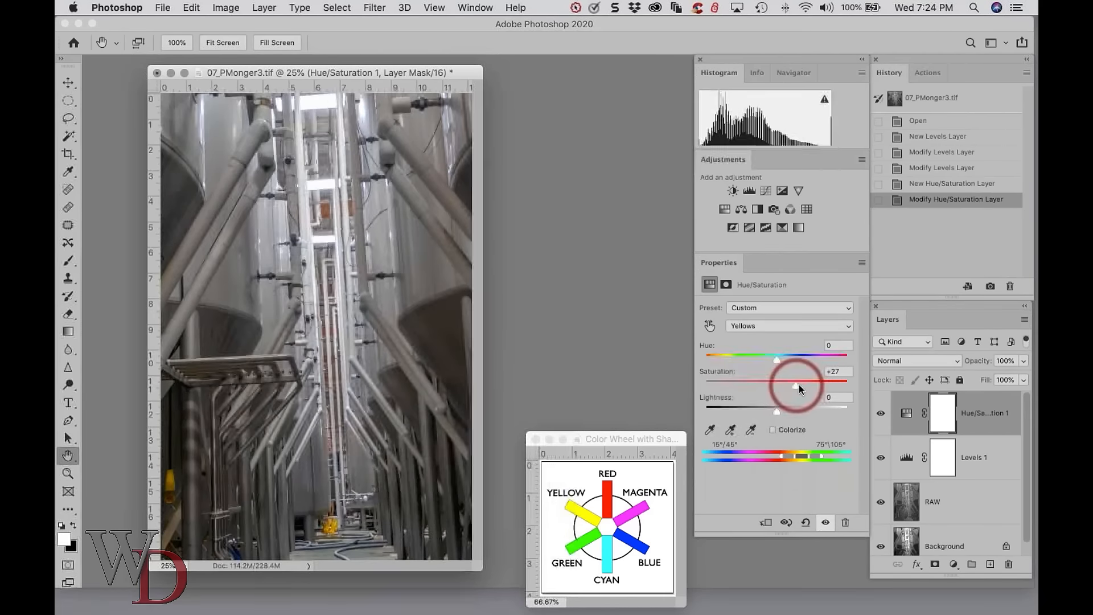
{"action": "left_click", "coordinate": [798, 387]}
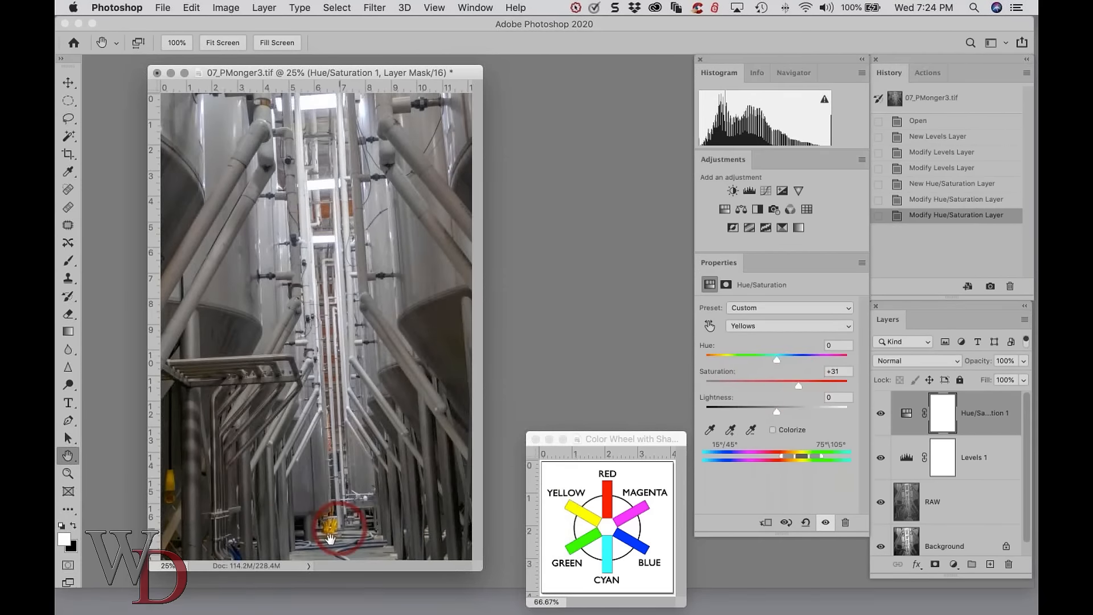
{"action": "left_click", "coordinate": [826, 523]}
{"action": "left_click", "coordinate": [826, 523]}
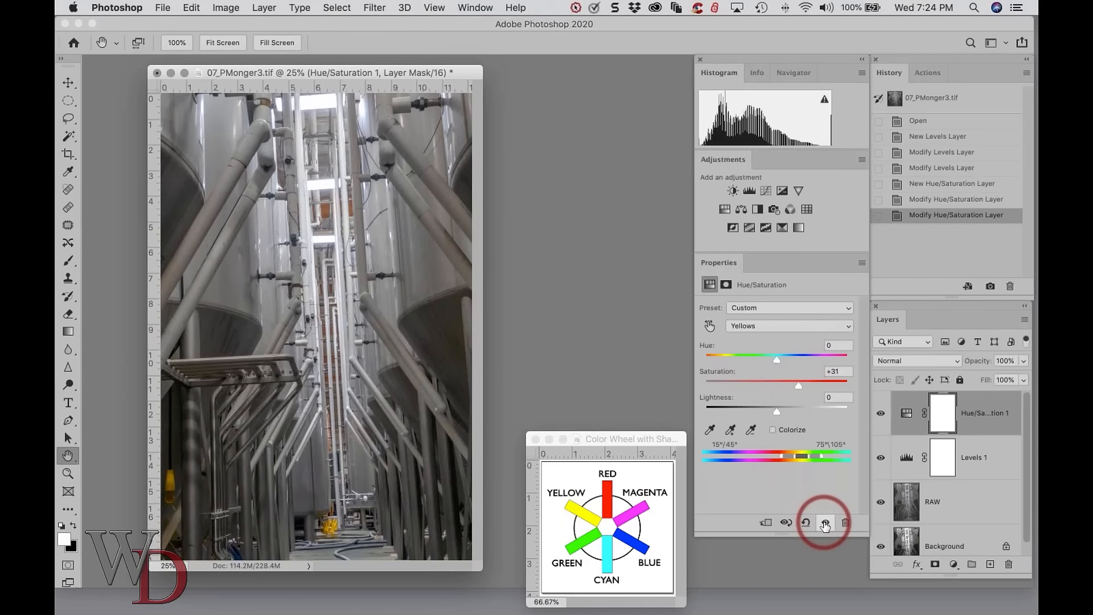
Group the Hue/Saturation 1, Levels 1 and RAW layers and toggle the group's visibility to compare with the Background
{"action": "left_click", "coordinate": [958, 512], "text": "shift"}
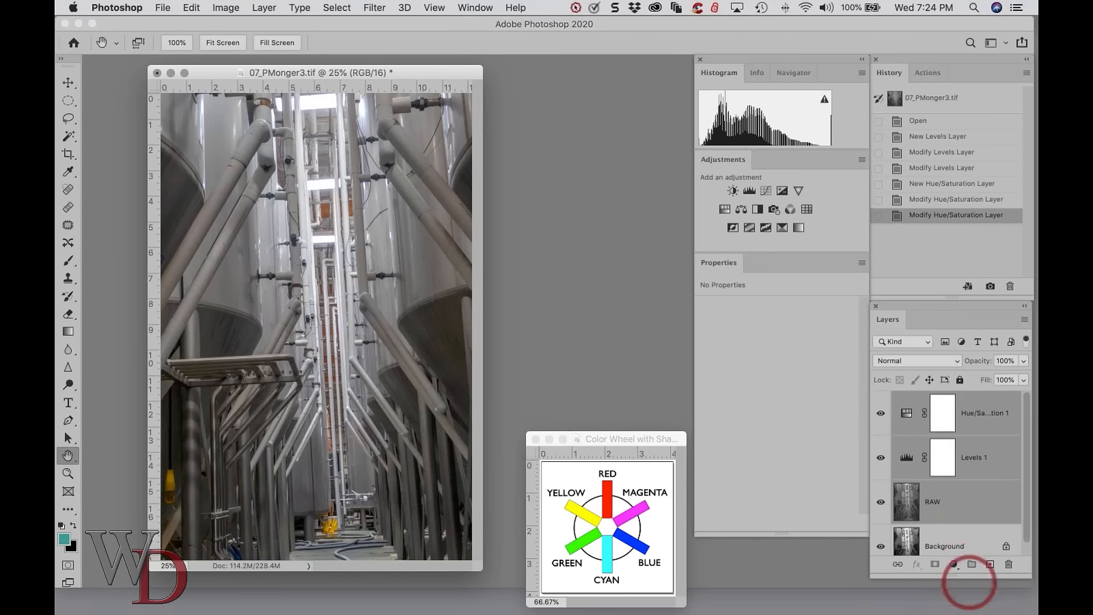
{"action": "left_click", "coordinate": [971, 566]}
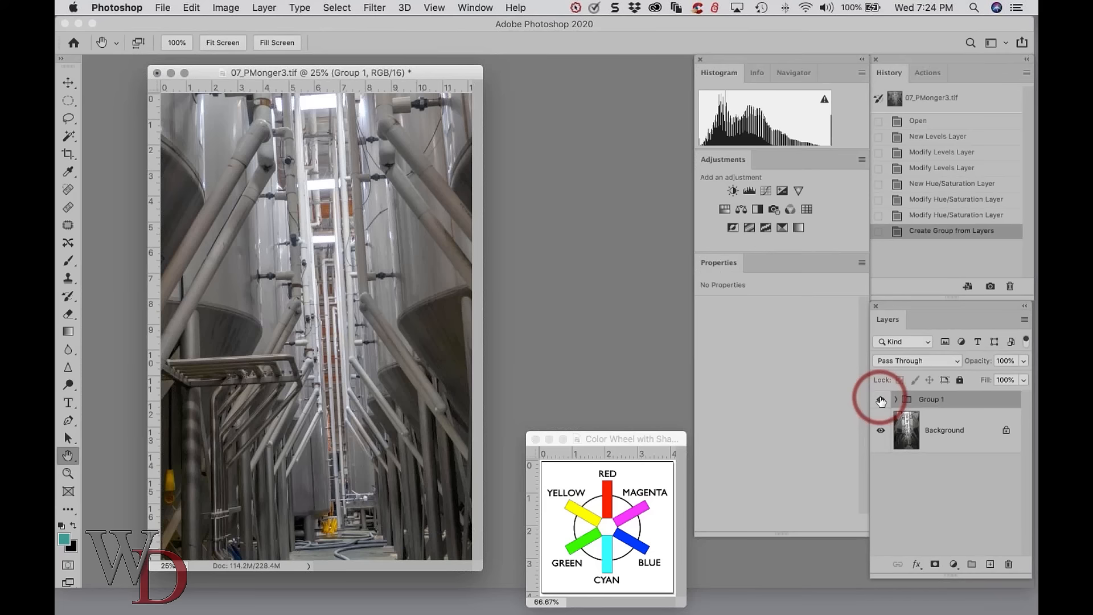
{"action": "left_click", "coordinate": [881, 400]}
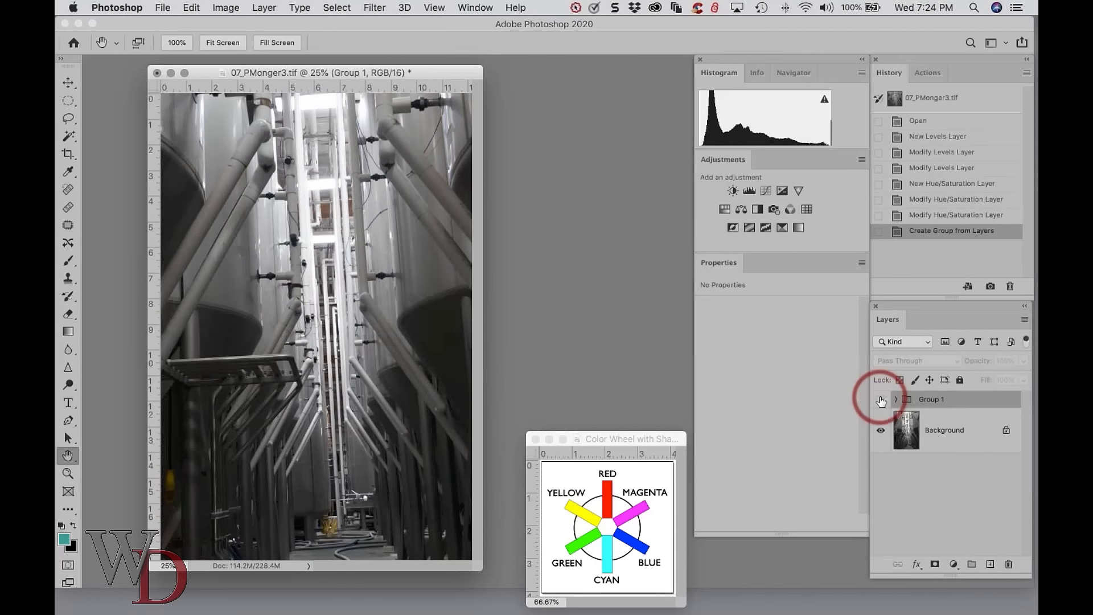
{"action": "left_click", "coordinate": [881, 400]}
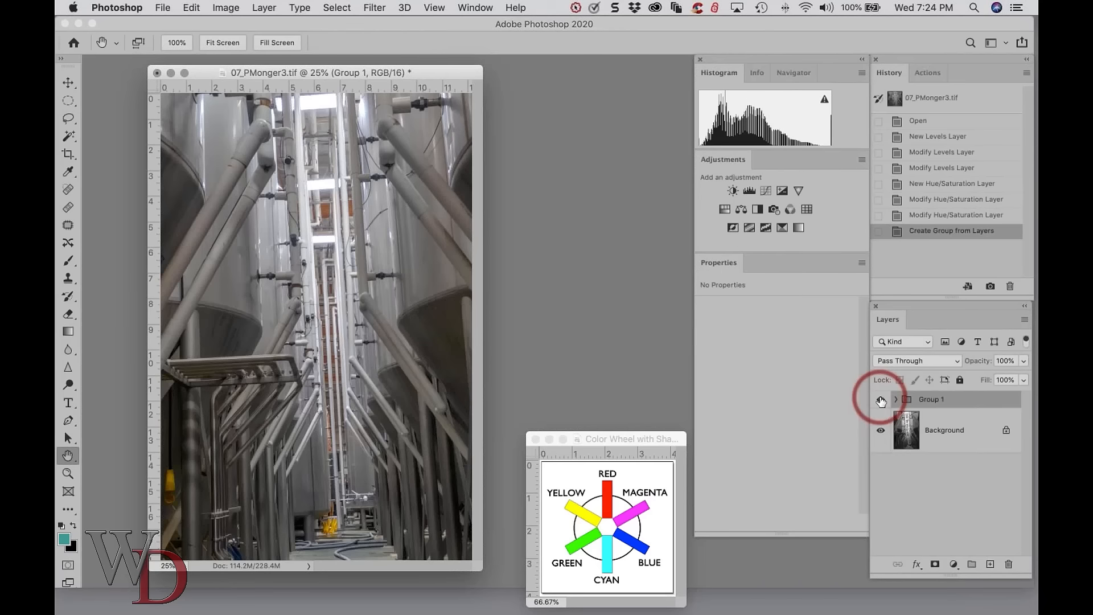
Save 07_PMonger3.tif and minimize its window
{"action": "key", "text": "super+s"}
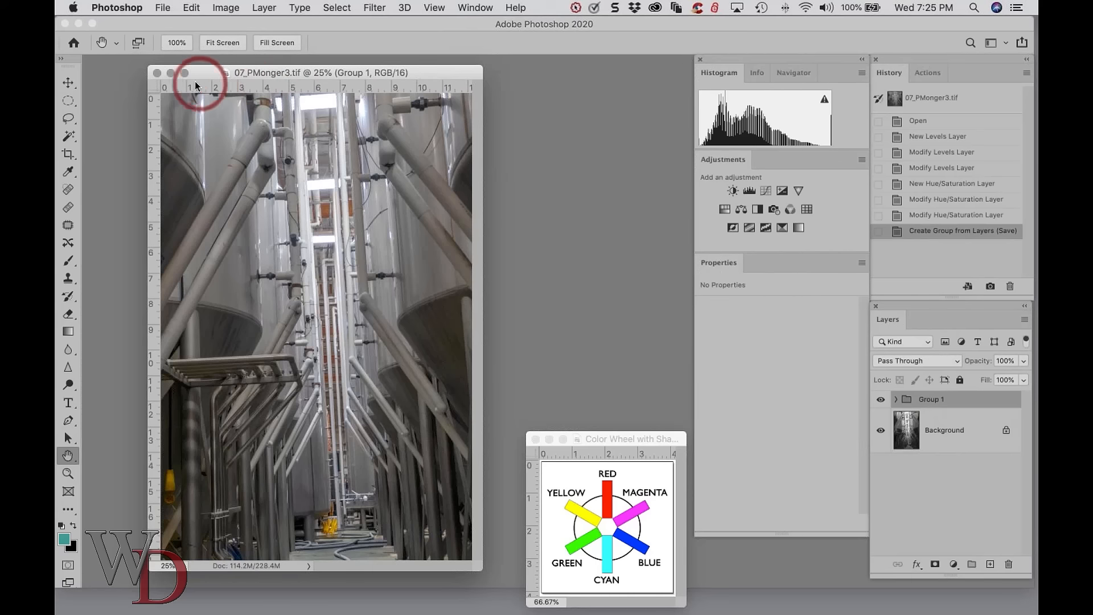
{"action": "left_click", "coordinate": [171, 72]}
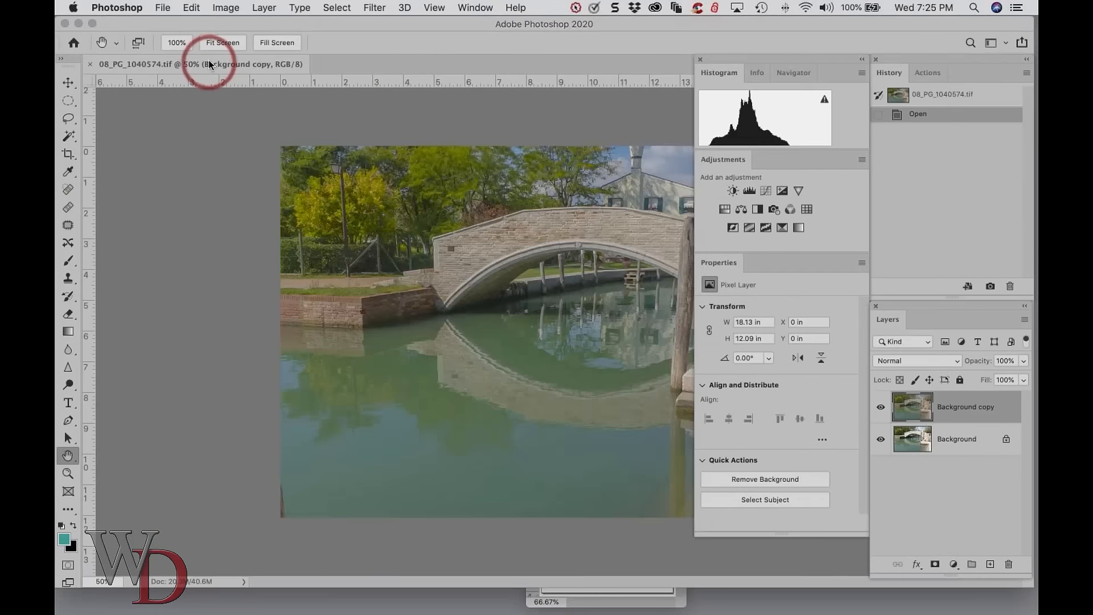
Float 08_PG_1040574.tif in its own window, clear of the panels, at 50% zoom
{"action": "left_click_drag", "start_coordinate": [209, 63], "coordinate": [261, 117]}
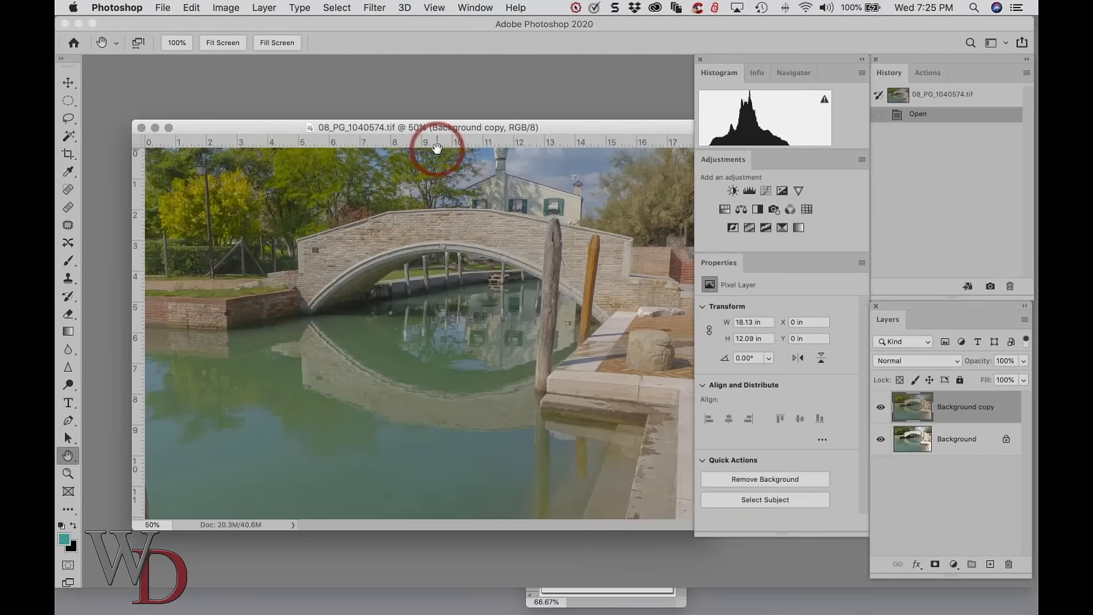
{"action": "key", "text": "super+minus"}
{"action": "left_click_drag", "start_coordinate": [431, 130], "coordinate": [541, 95]}
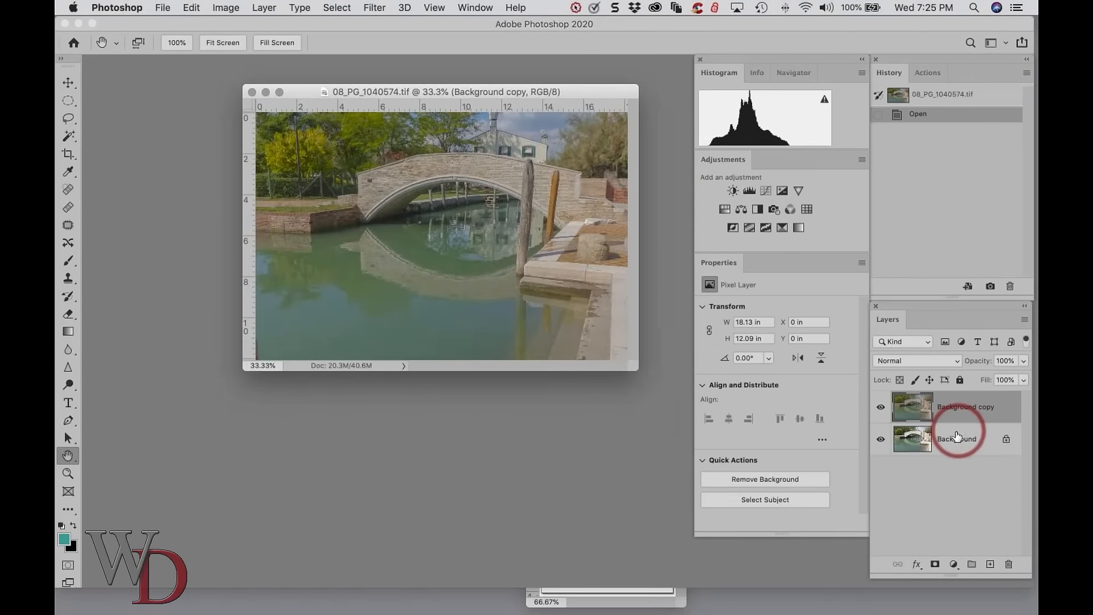
{"action": "key", "text": "super+plus"}
Toggle the Background copy layer's visibility repeatedly to compare it with the original Background
{"action": "left_click", "coordinate": [882, 407]}
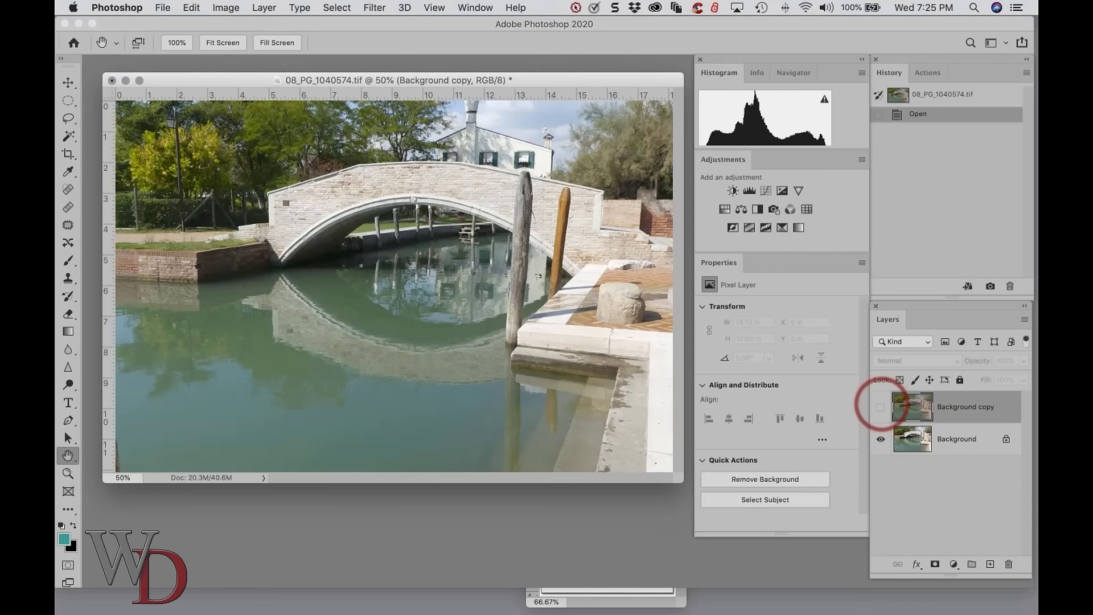
{"action": "left_click", "coordinate": [881, 407]}
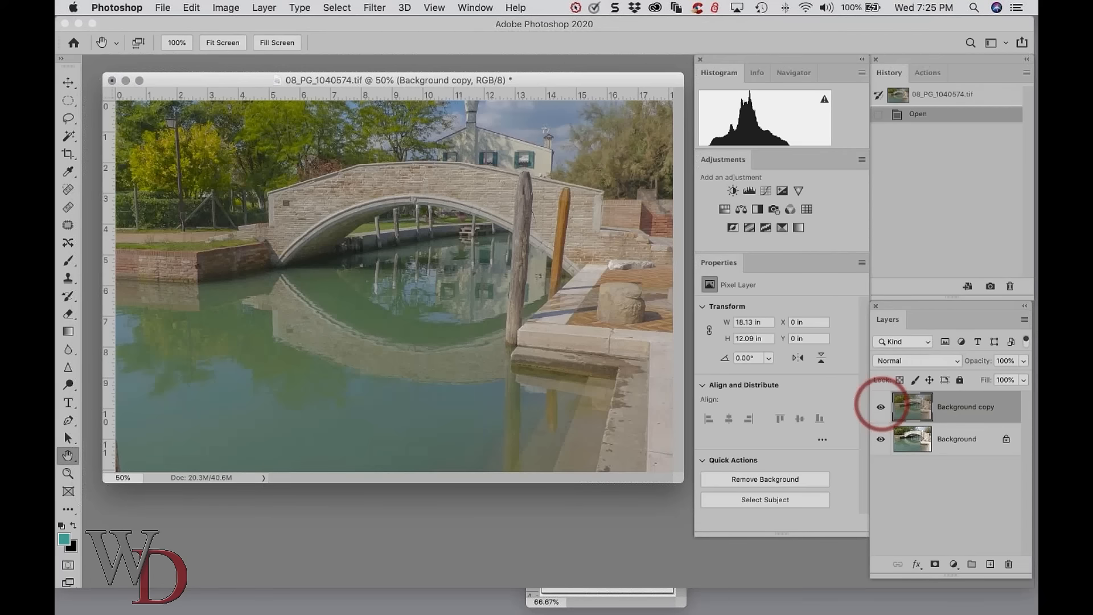
{"action": "left_click", "coordinate": [881, 407]}
{"action": "left_click", "coordinate": [881, 408]}
{"action": "left_click", "coordinate": [881, 407]}
{"action": "left_click", "coordinate": [881, 407]}
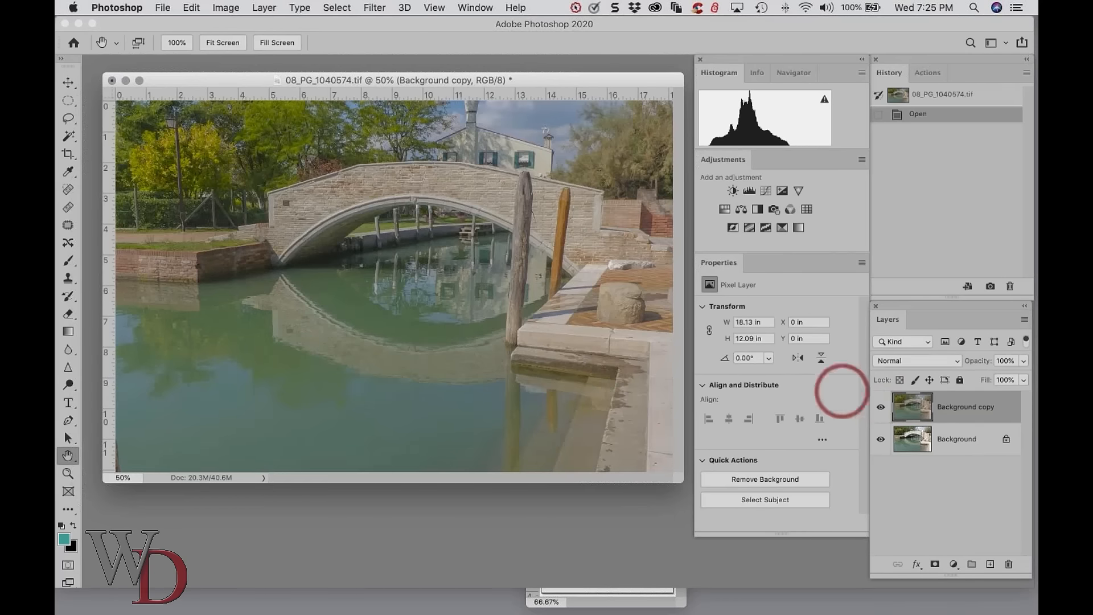
Add a Levels adjustment layer above Background copy with RGB input shadows 22, midtones 0.89 and highlights 191, checking the clipping overlay
{"action": "left_click", "coordinate": [750, 190]}
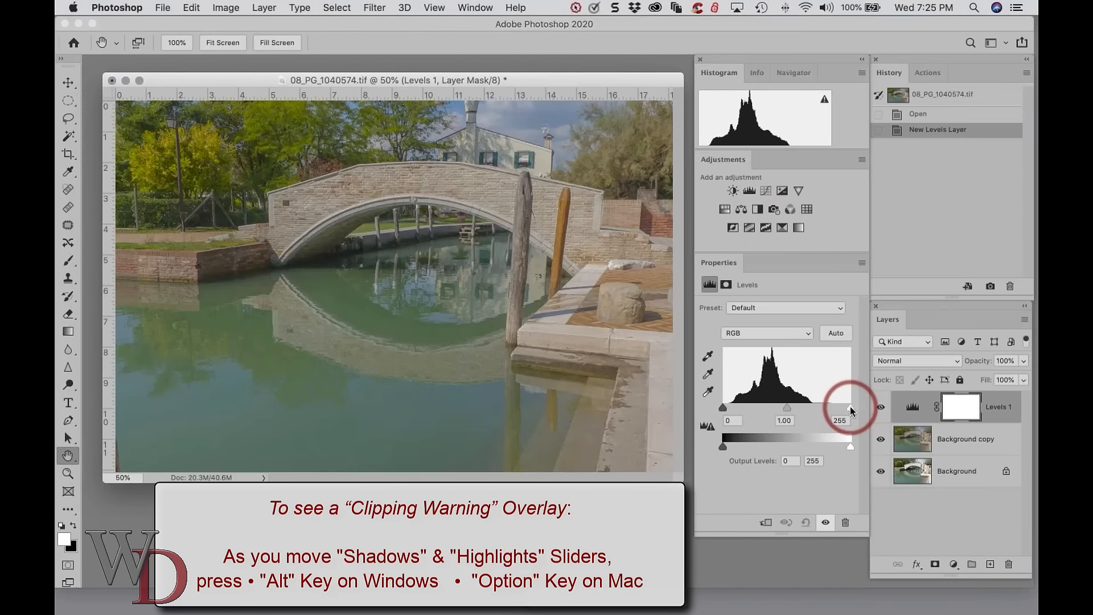
{"action": "left_click_drag", "start_coordinate": [849, 406], "coordinate": [818, 410]}
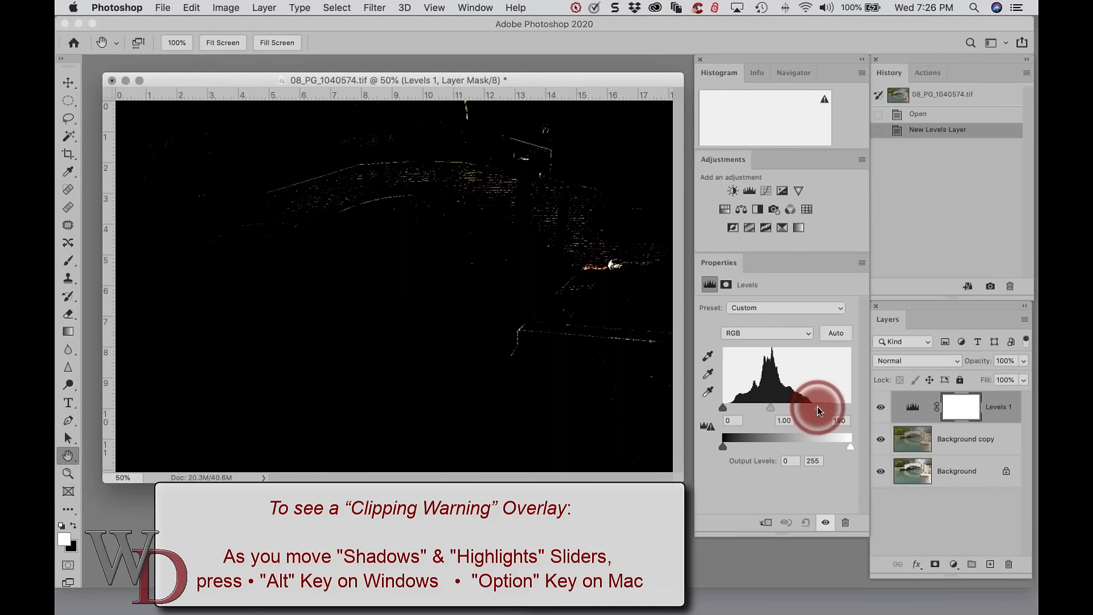
{"action": "left_click_drag", "start_coordinate": [819, 410], "coordinate": [821, 408]}
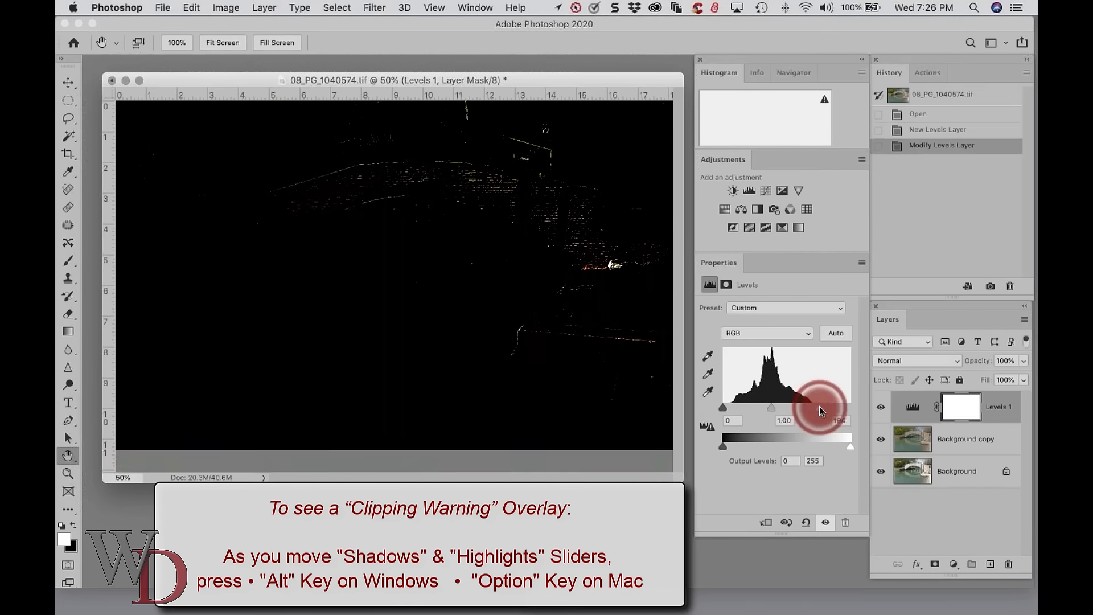
{"action": "left_click_drag", "start_coordinate": [723, 408], "coordinate": [734, 408]}
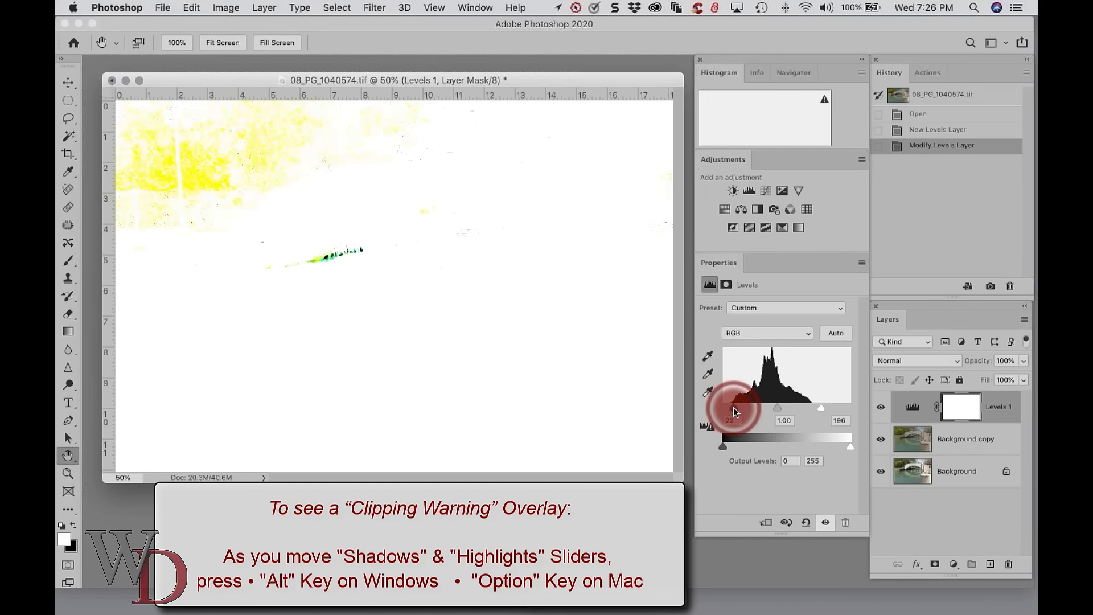
{"action": "left_click_drag", "start_coordinate": [734, 408], "coordinate": [733, 408]}
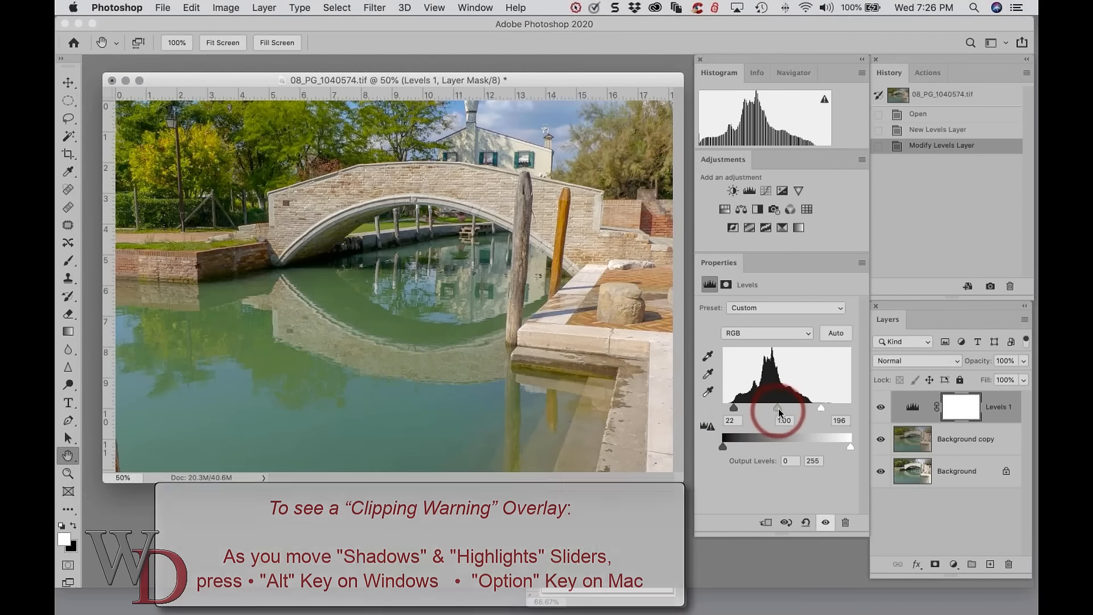
{"action": "left_click_drag", "start_coordinate": [778, 409], "coordinate": [780, 407]}
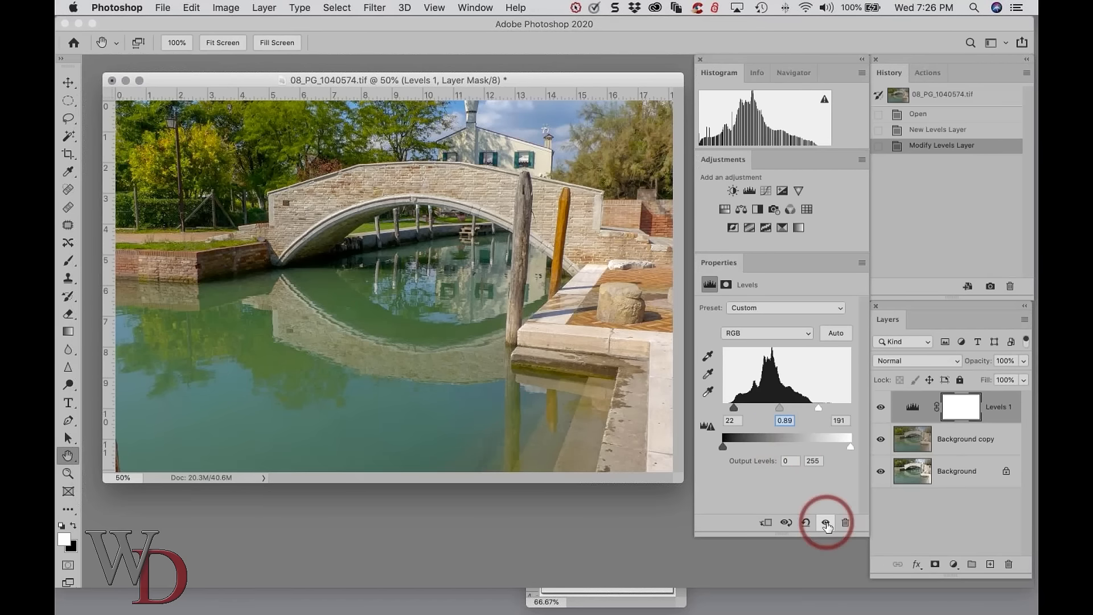
Add a Hue/Saturation adjustment layer above the Levels layer and set the Greens saturation to +16
{"action": "left_click", "coordinate": [725, 210]}
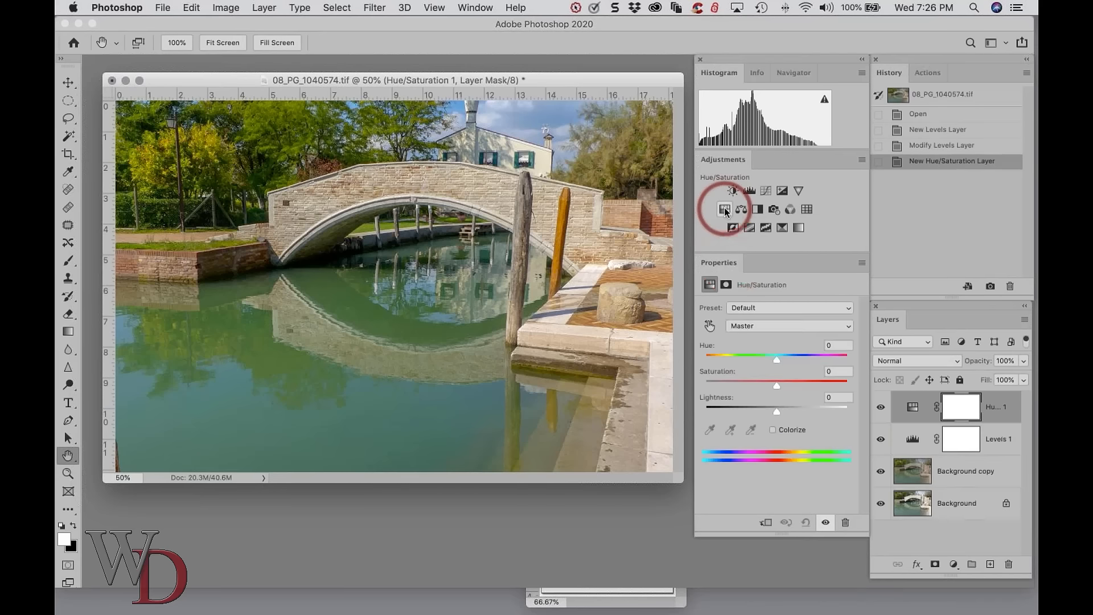
{"action": "left_click", "coordinate": [764, 326]}
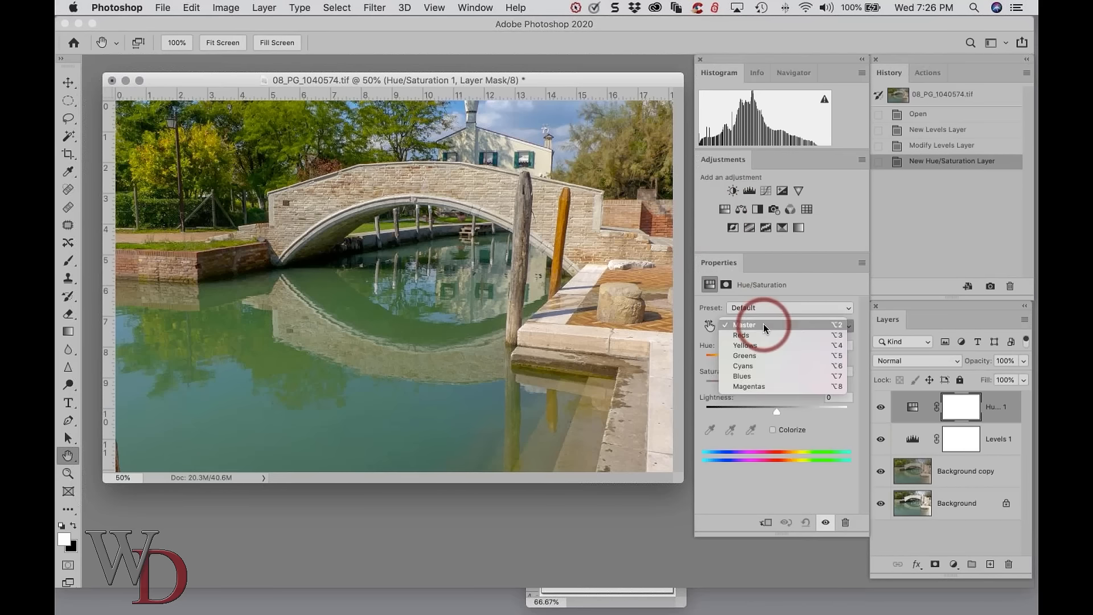
{"action": "left_click", "coordinate": [758, 356]}
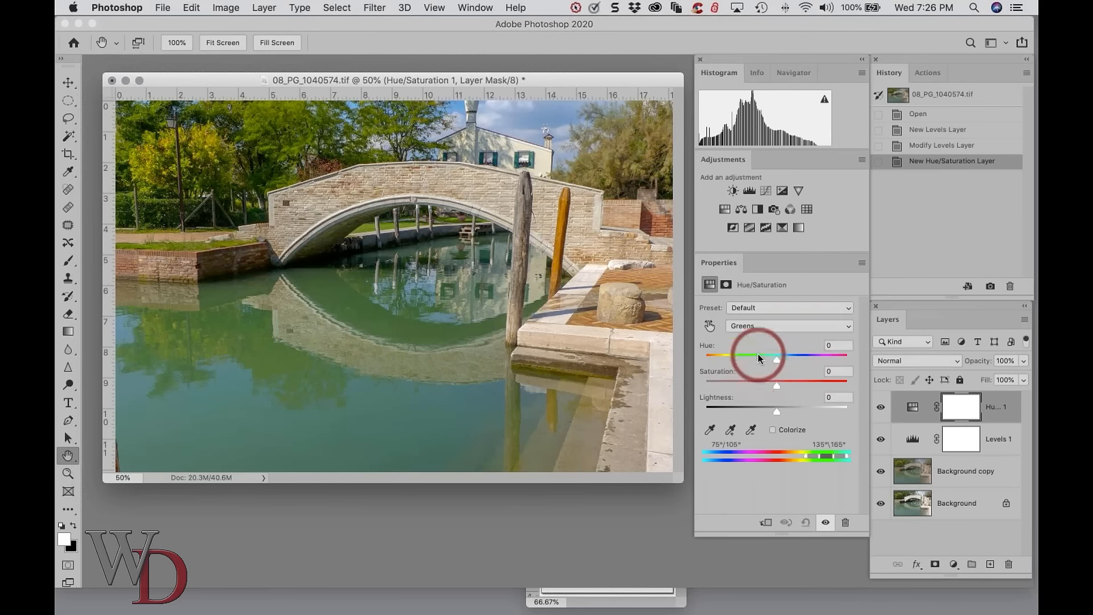
{"action": "left_click", "coordinate": [775, 385]}
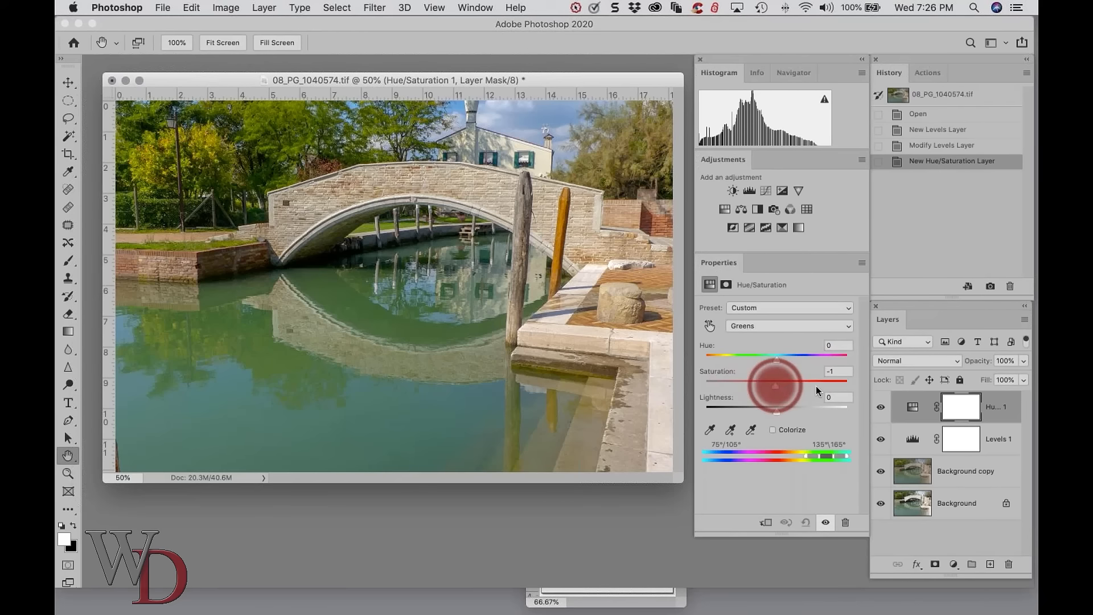
{"action": "left_click_drag", "start_coordinate": [816, 385], "coordinate": [788, 381]}
Set the Yellows saturation to +15 on the Hue/Saturation layer and toggle the adjustment's visibility to compare the effect
{"action": "left_click", "coordinate": [764, 325]}
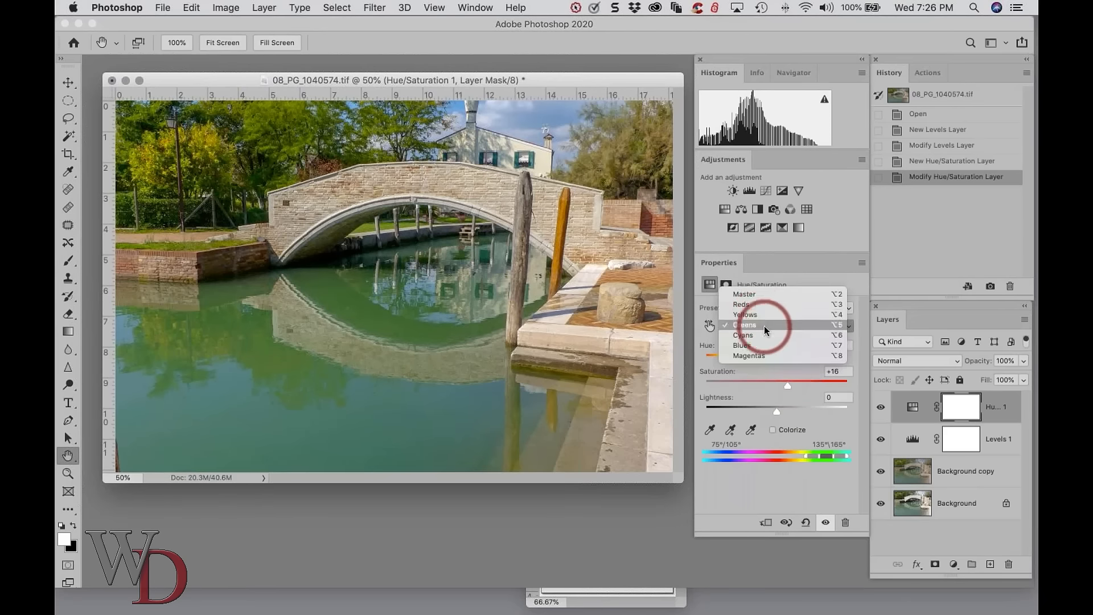
{"action": "left_click", "coordinate": [747, 315]}
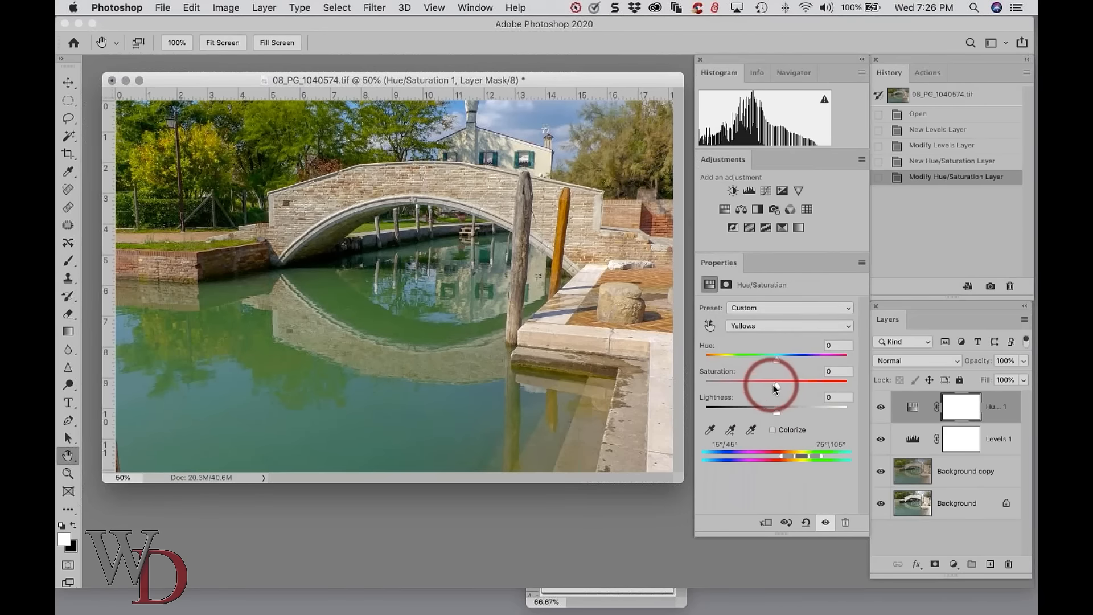
{"action": "left_click_drag", "start_coordinate": [787, 385], "coordinate": [787, 384]}
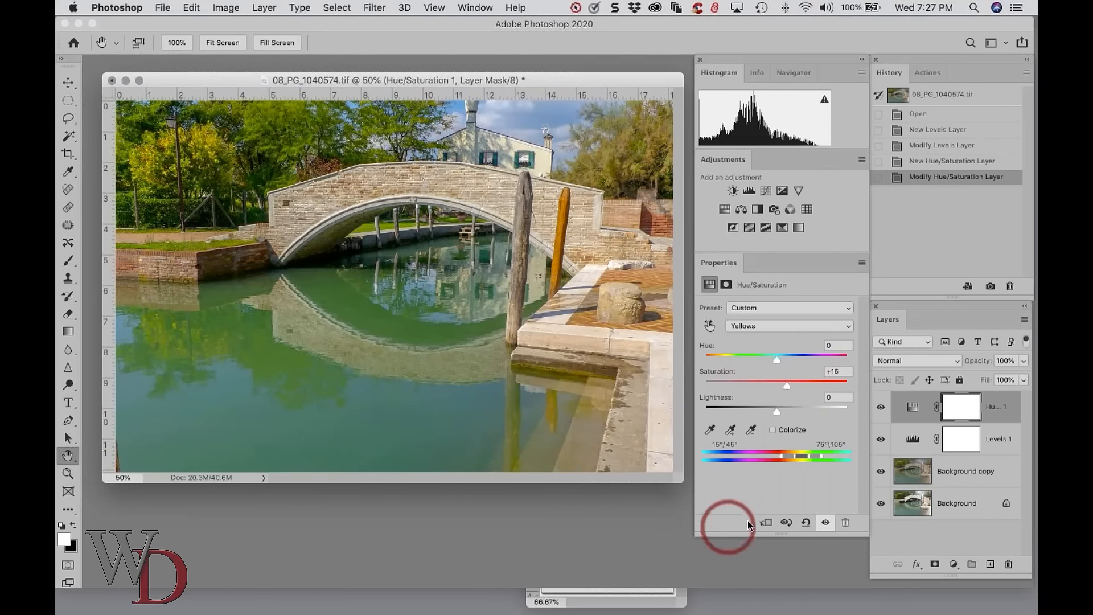
{"action": "left_click", "coordinate": [825, 522]}
{"action": "left_click", "coordinate": [825, 522]}
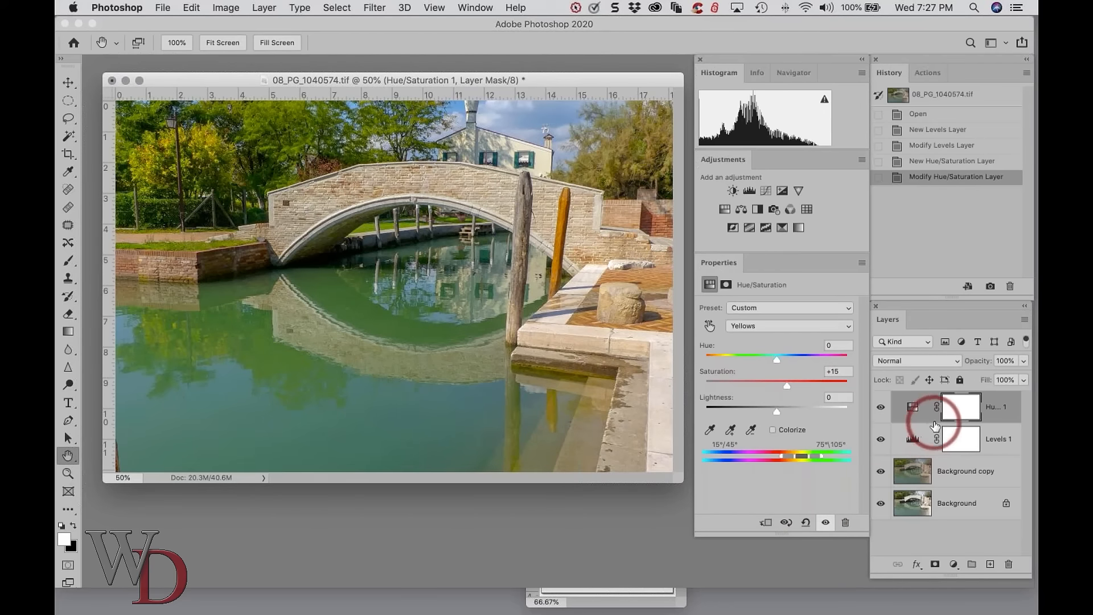
Group the Hue/Saturation, Levels and Background copy layers, and toggle the group's visibility to compare it with the original Background
{"action": "left_click", "coordinate": [946, 471]}
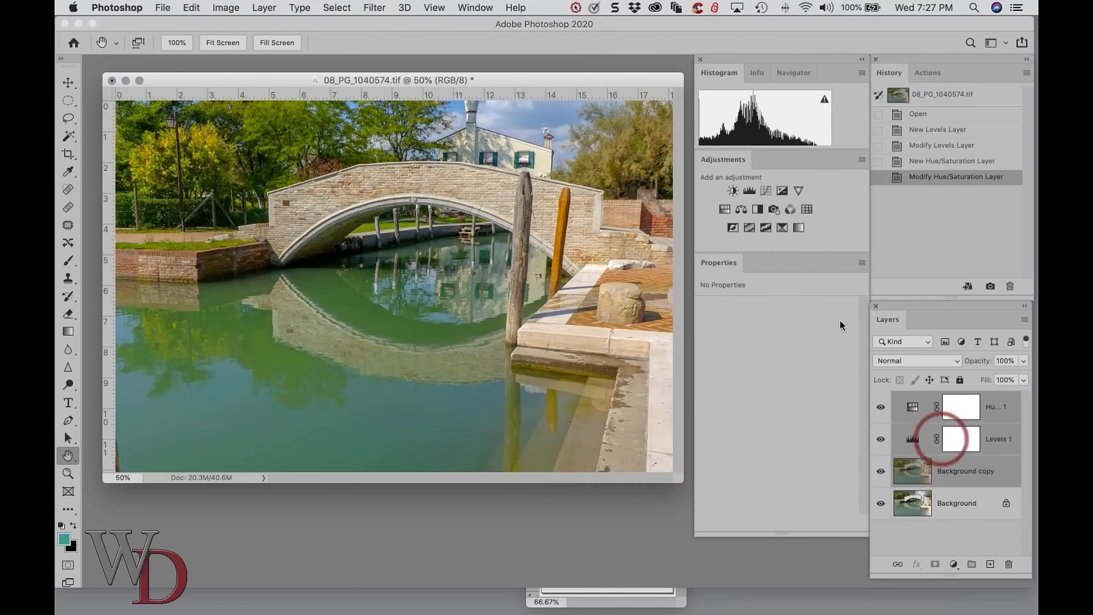
{"action": "left_click", "coordinate": [971, 565]}
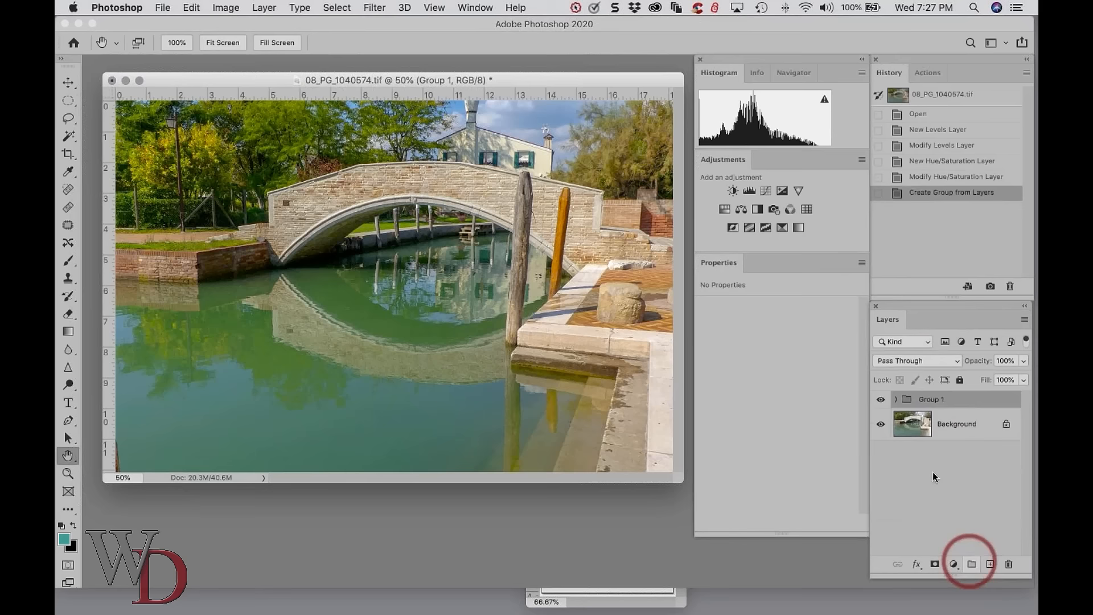
{"action": "left_click", "coordinate": [879, 400]}
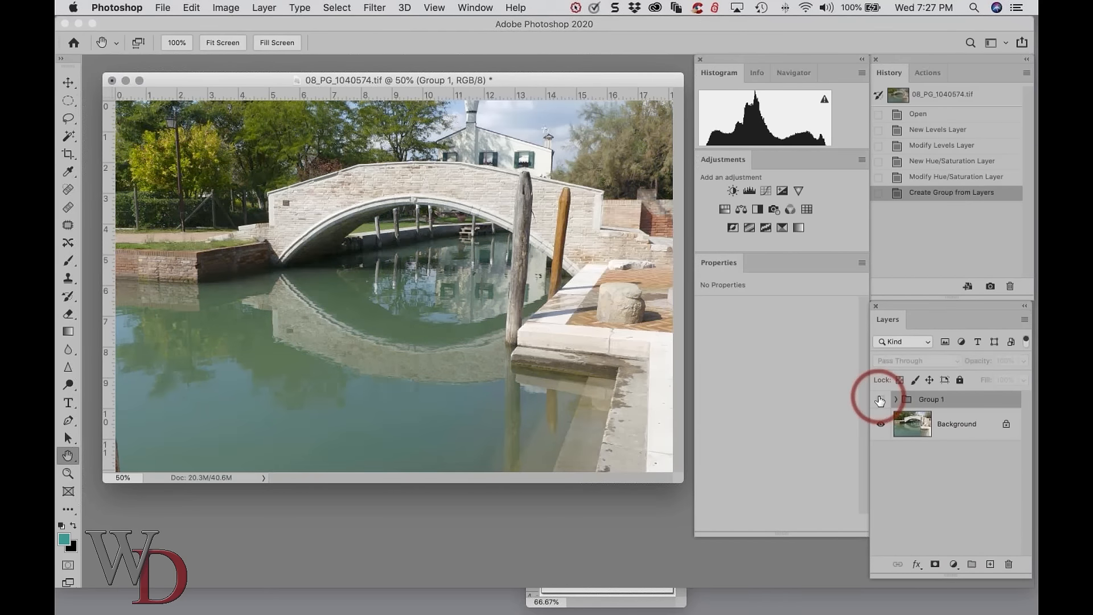
{"action": "left_click", "coordinate": [880, 400]}
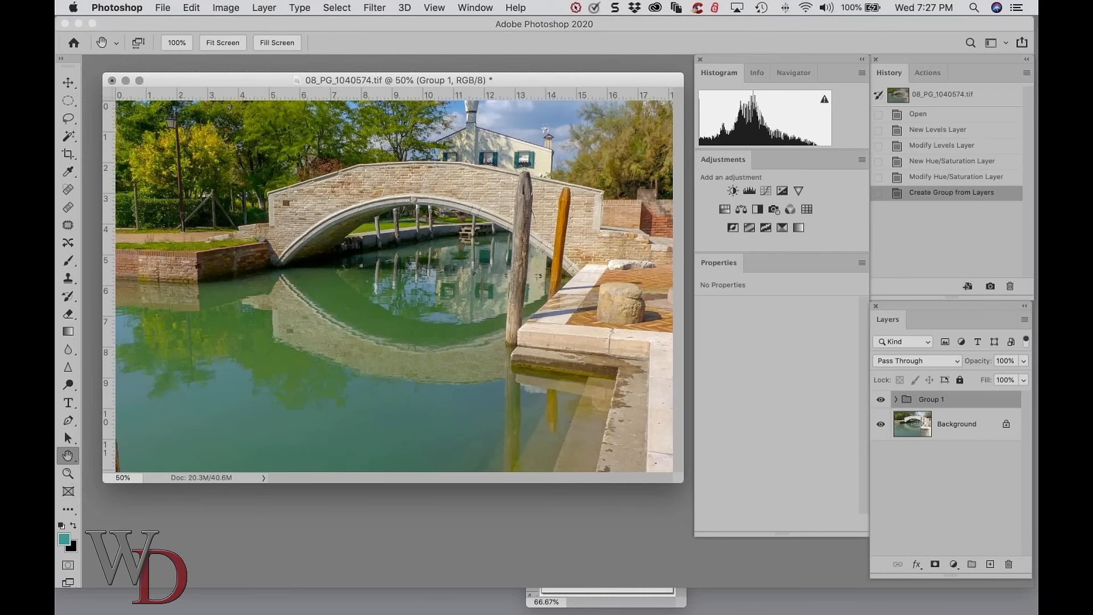
Minimize the 08_PG_1040574.tif window to clear the workspace
{"action": "key", "text": "shift+Tab"}
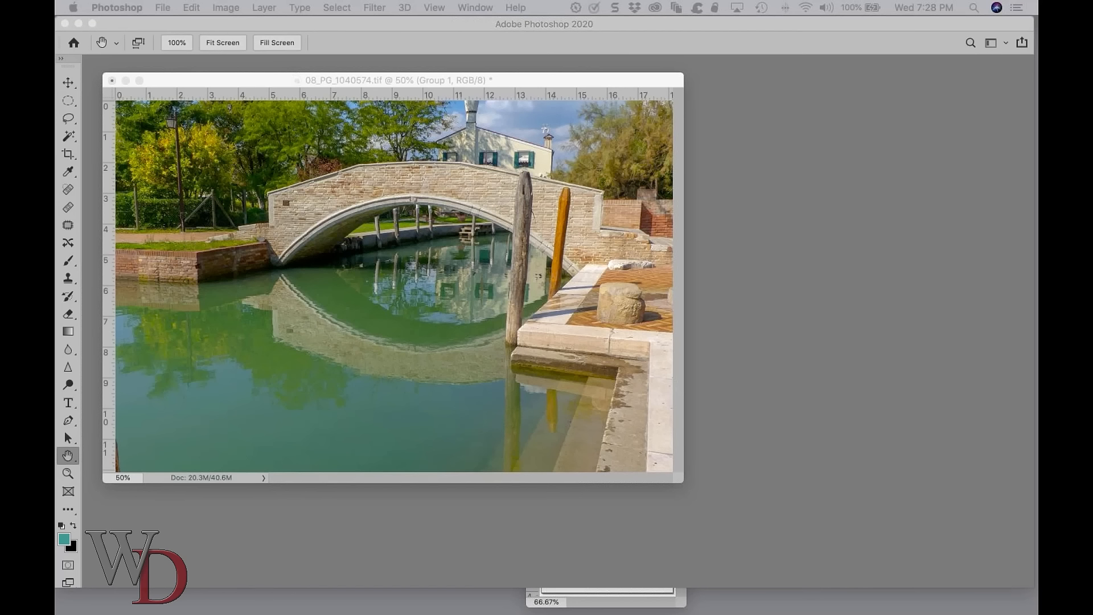
{"action": "left_click", "coordinate": [411, 270]}
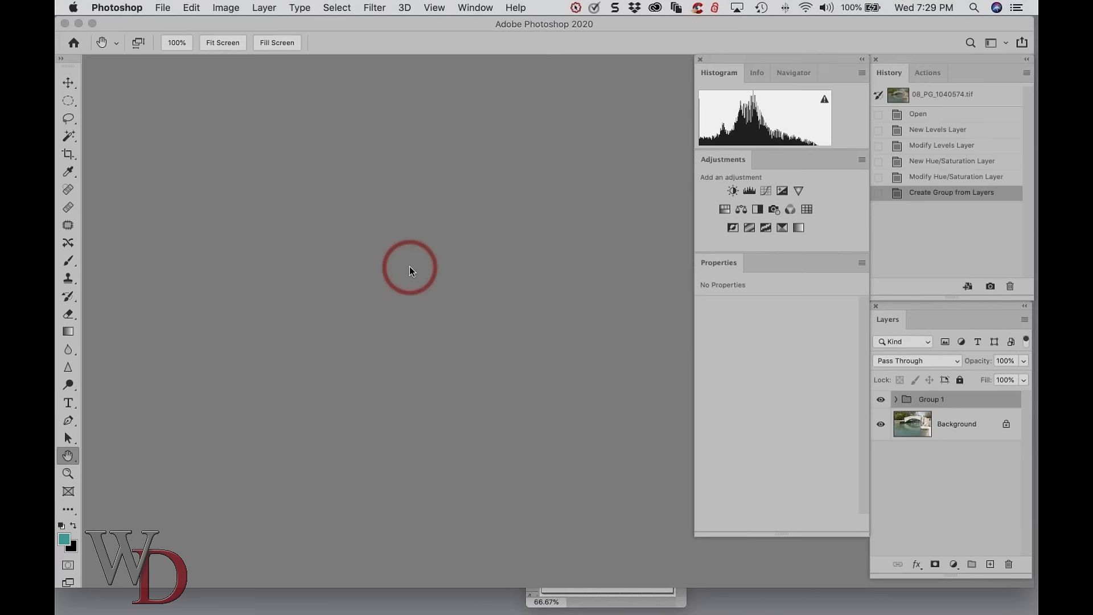